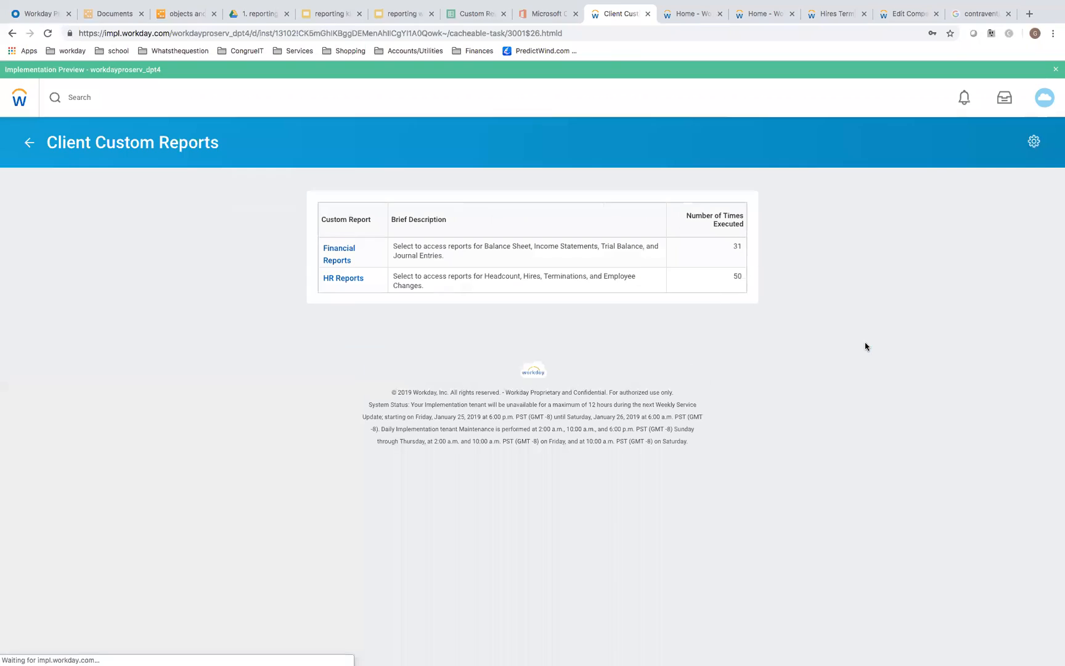
Step: Open the Employee Data Report prompts by going from Client Custom Reports through HR Reports to Baseline HR Reports
left_click(28, 147)
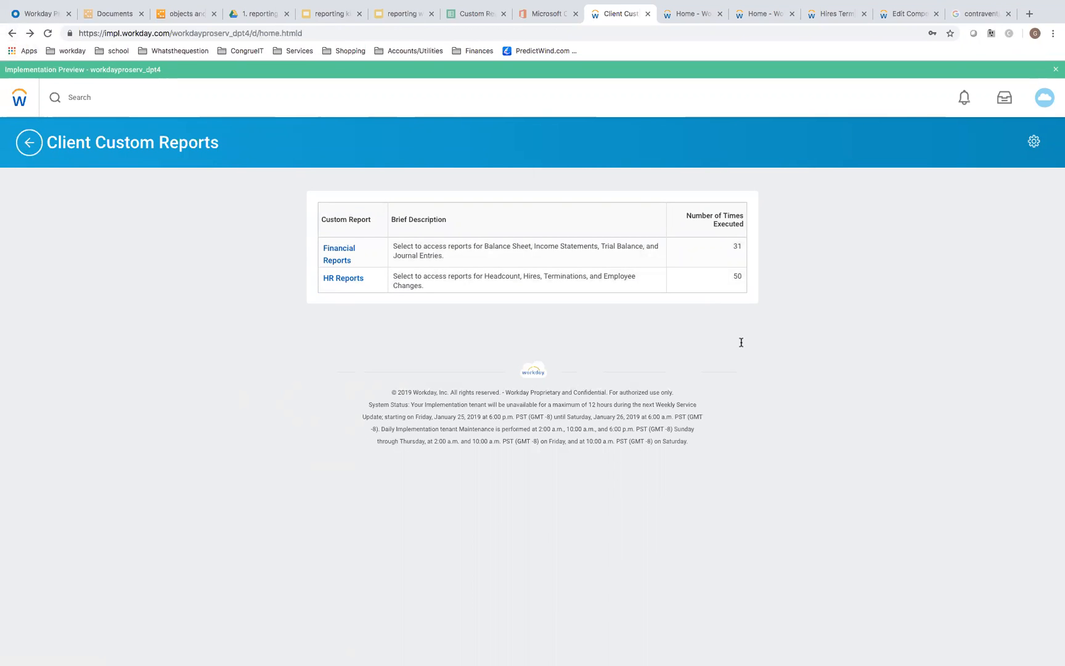
left_click(875, 345)
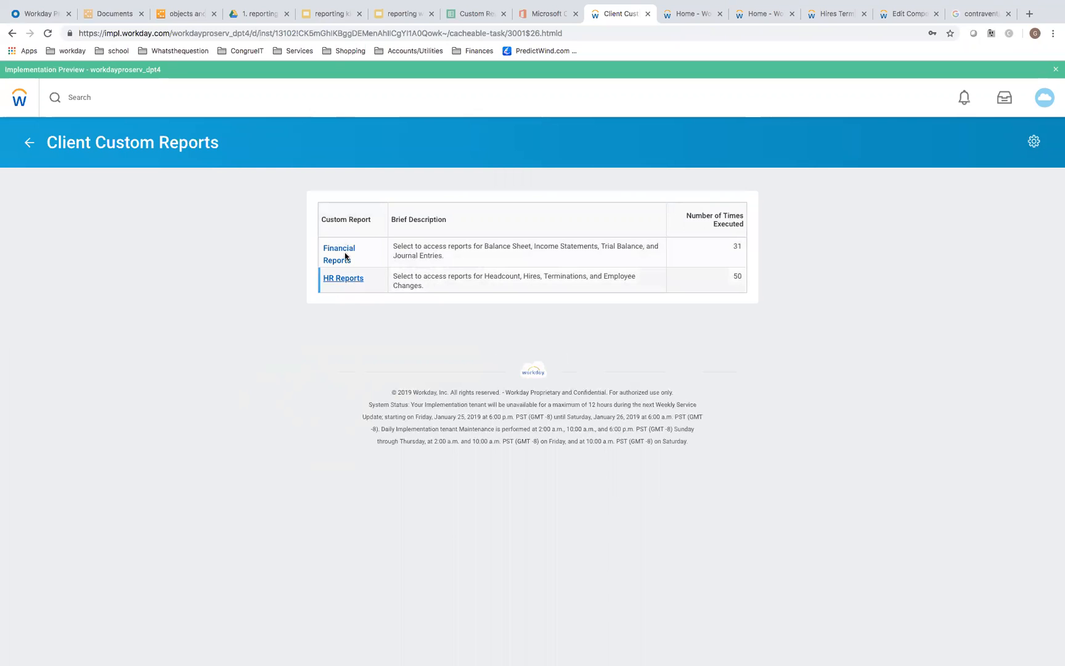
left_click(344, 279)
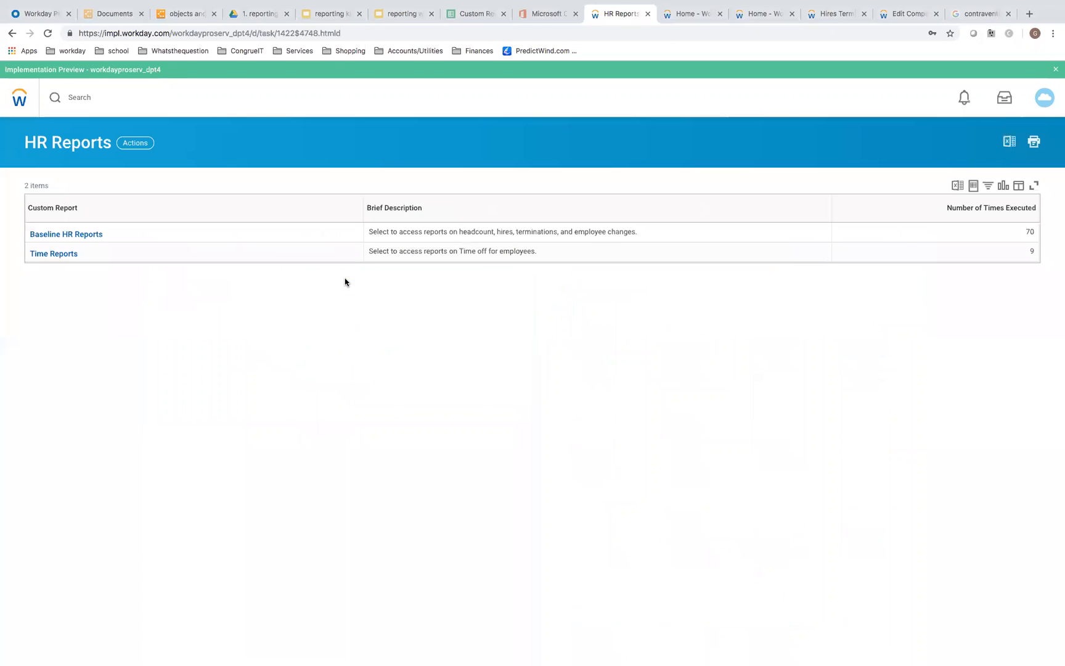
left_click(77, 236)
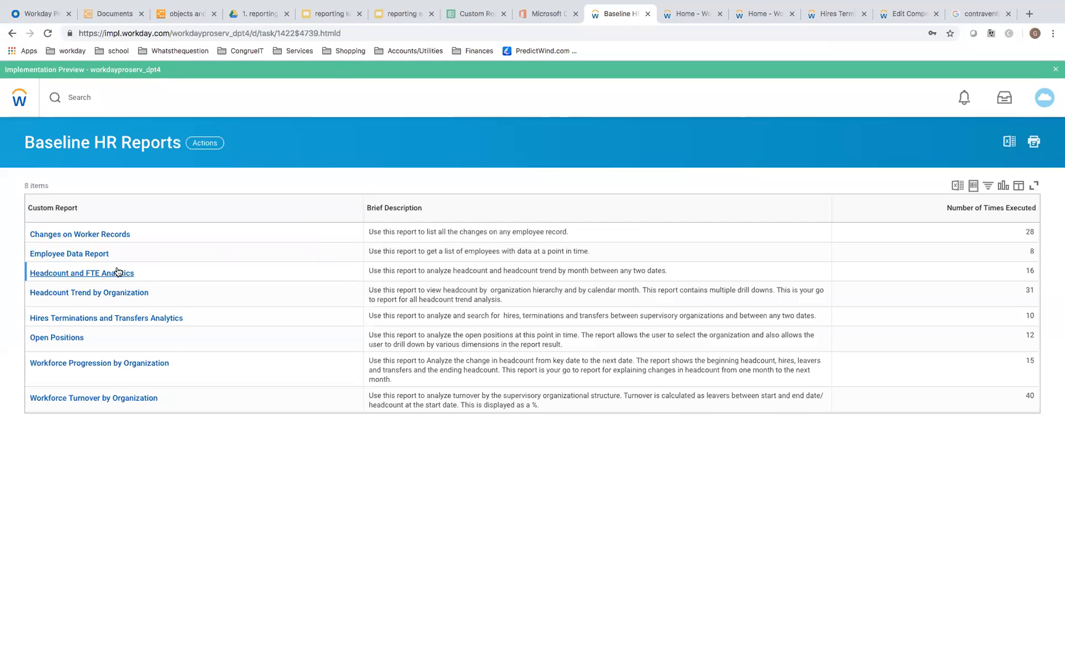
left_click(90, 255)
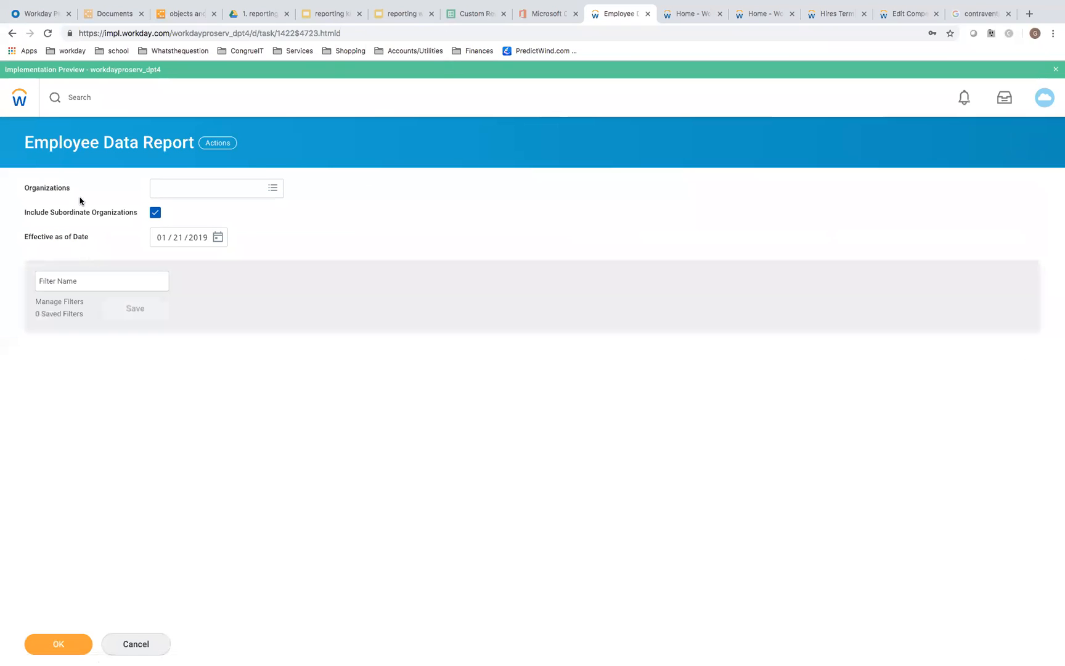
Step: Examine the Baseline HR Reports definition, including the Show Report As Executable column option and the Report Tags filter condition
left_click(10, 34)
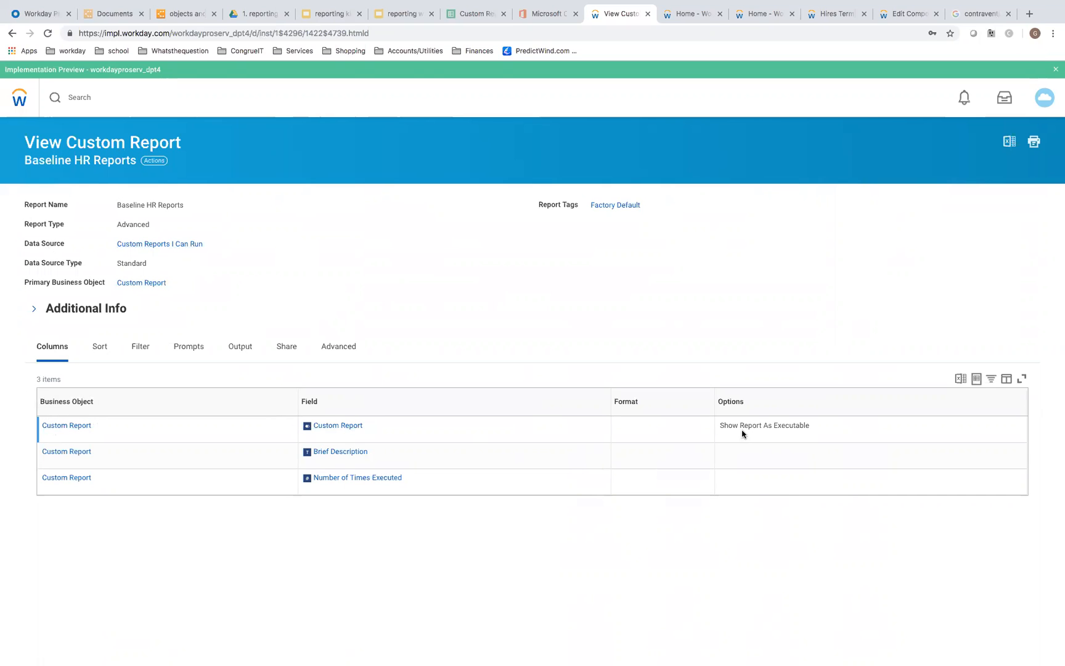
left_click_drag(727, 424, 775, 424)
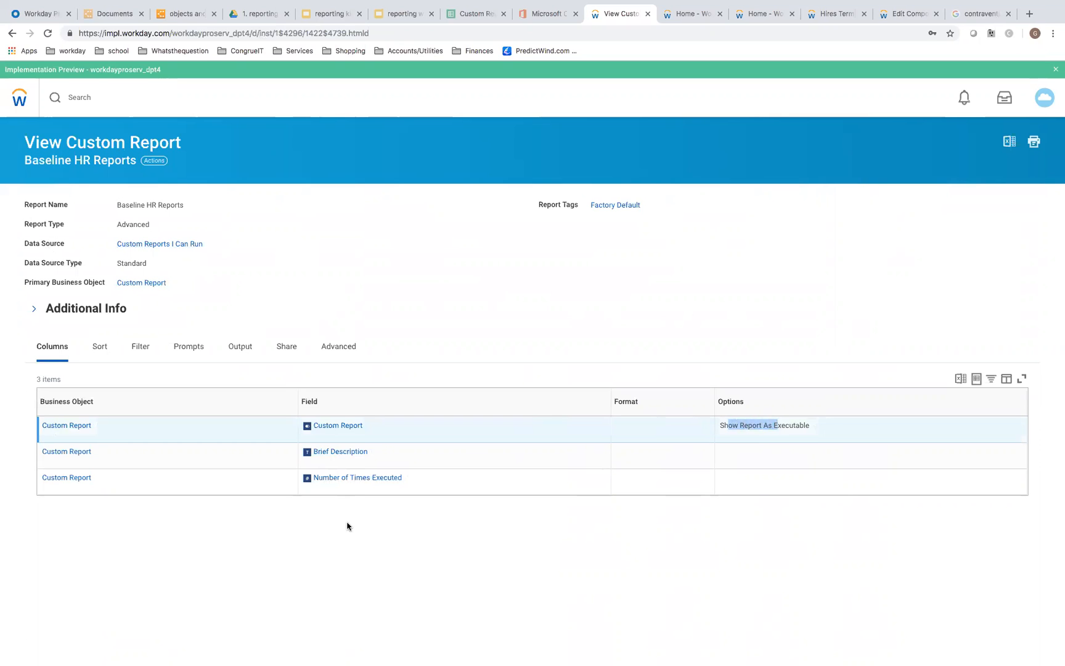
left_click(145, 354)
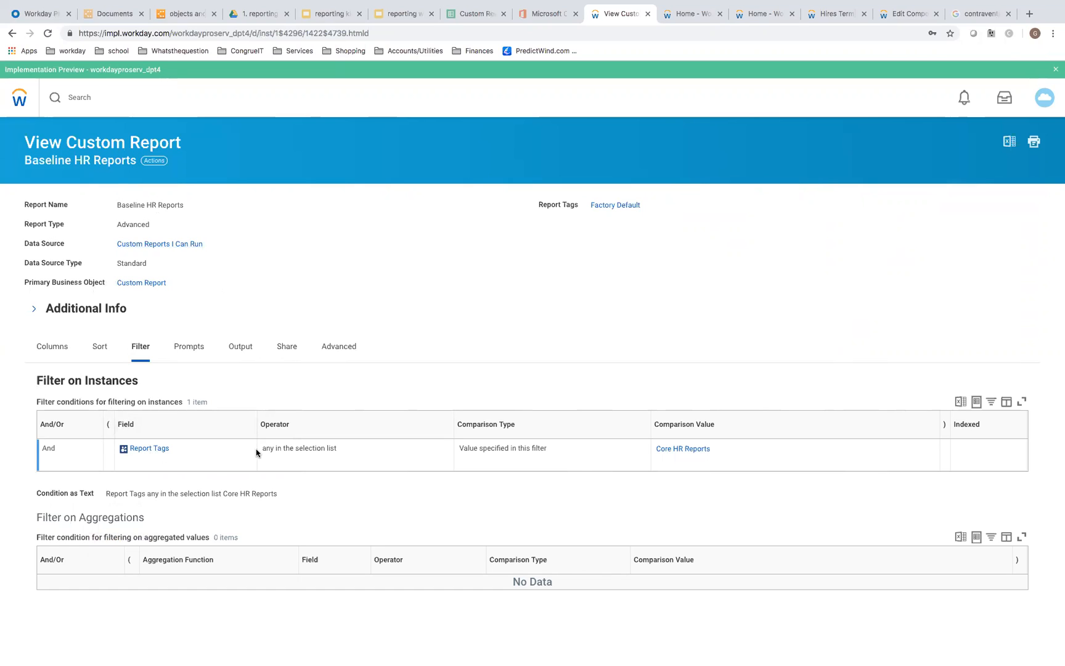
mouse_move(676, 451)
Step: Return to the home page, reopen the Client Custom Reports worklet and copy its title
left_click(19, 99)
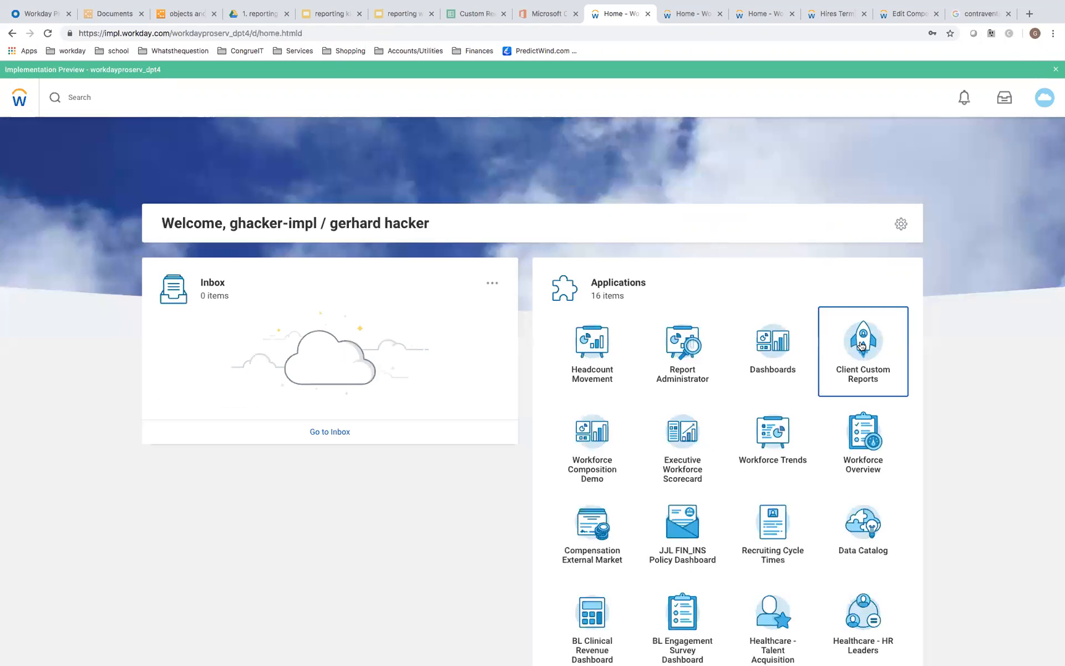
left_click(861, 345)
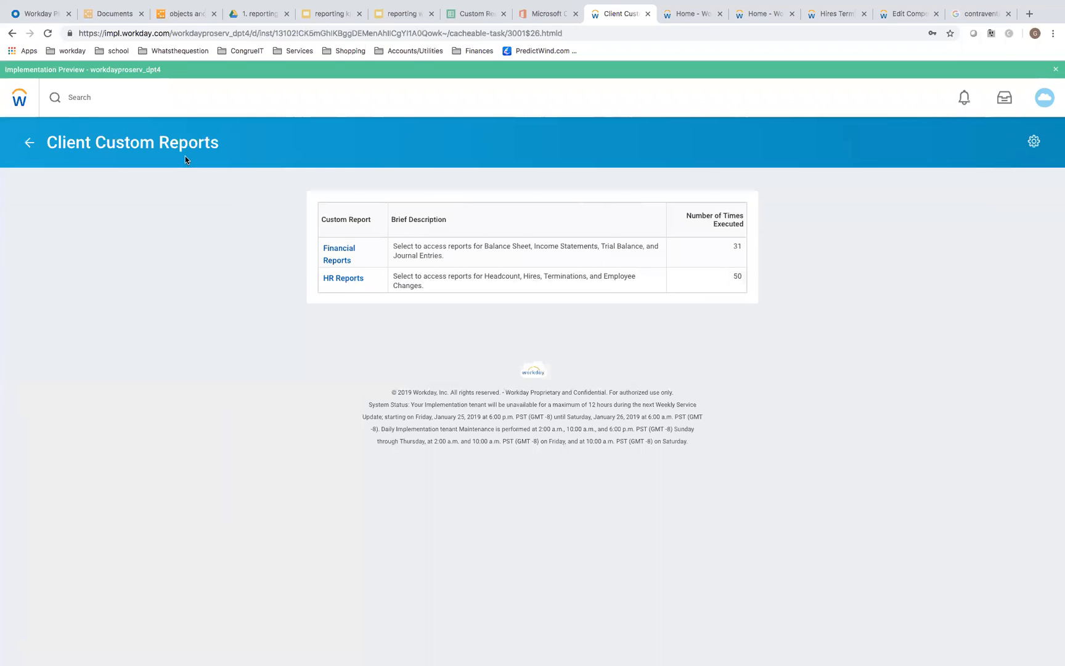
left_click_drag(221, 142, 51, 142)
key("ctrl+c")
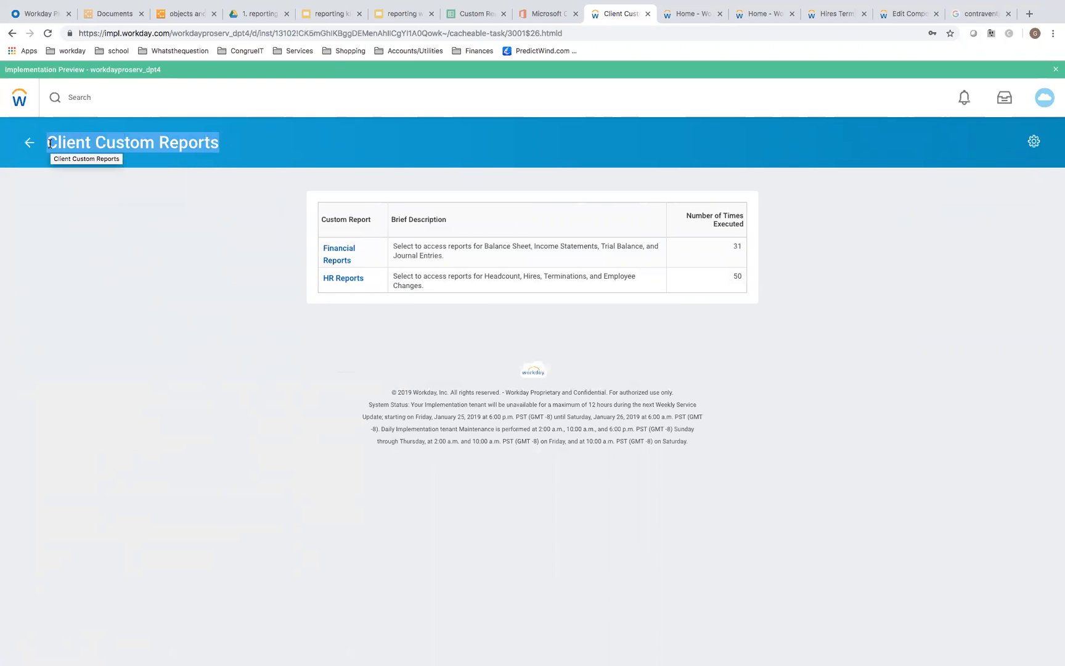
Step: In the second Workday browser tab, search for "view cus rep" and open the View Custom Report task
left_click(678, 13)
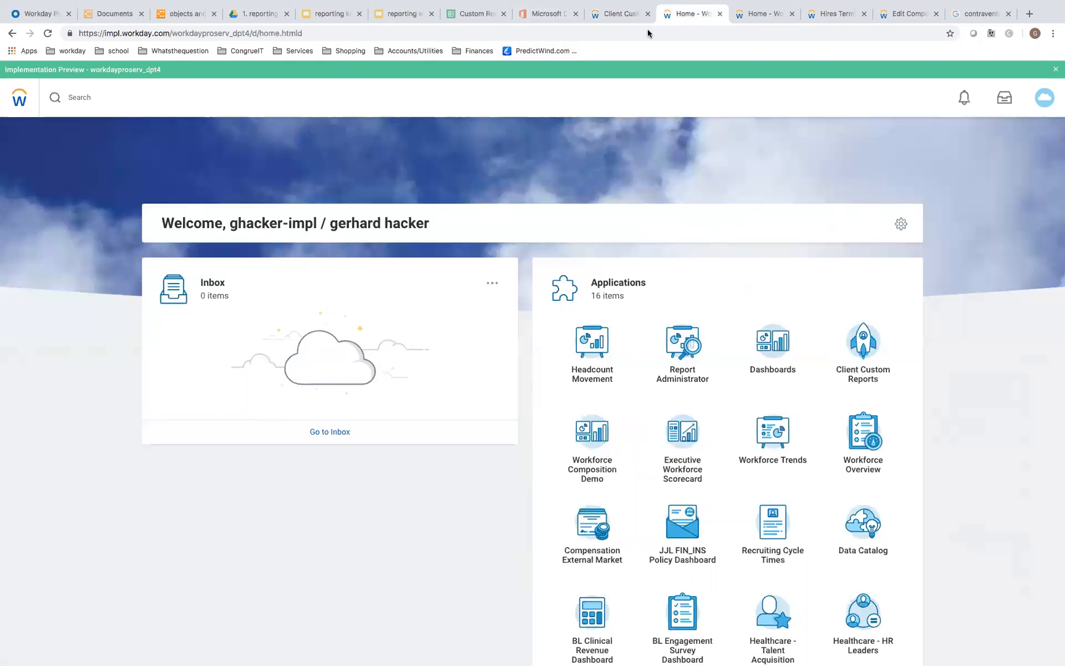
left_click(108, 98)
type("view")
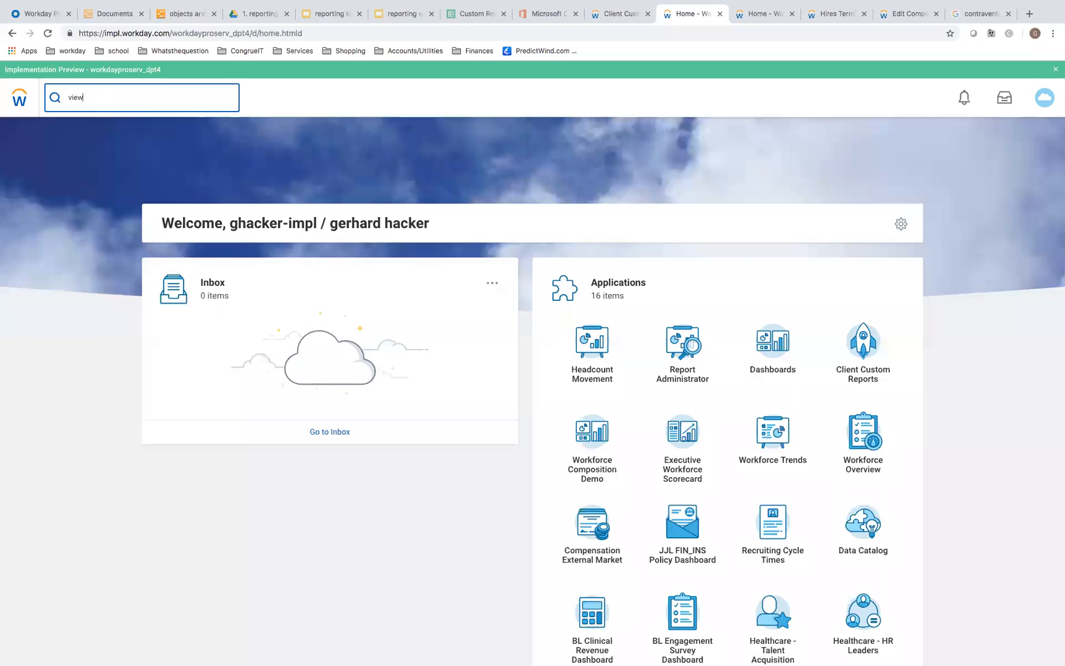
type(" cus rep")
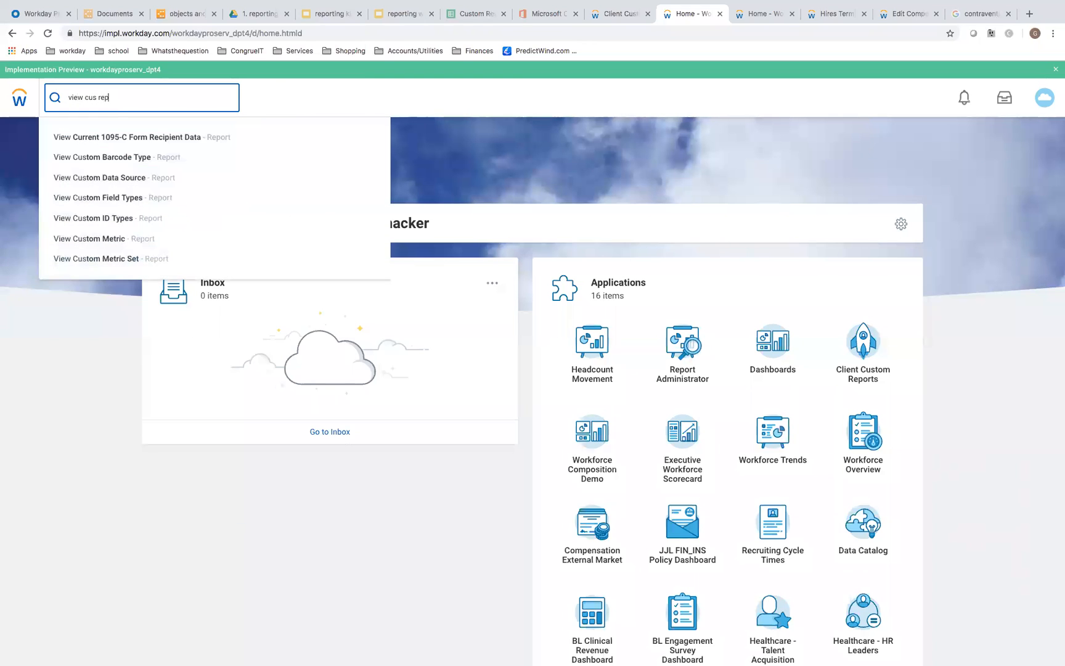
left_click(106, 138)
Step: View the definition of the Client Custom Reports report and examine its worklet output options
left_click(155, 185)
key("ctrl+v")
key("Return")
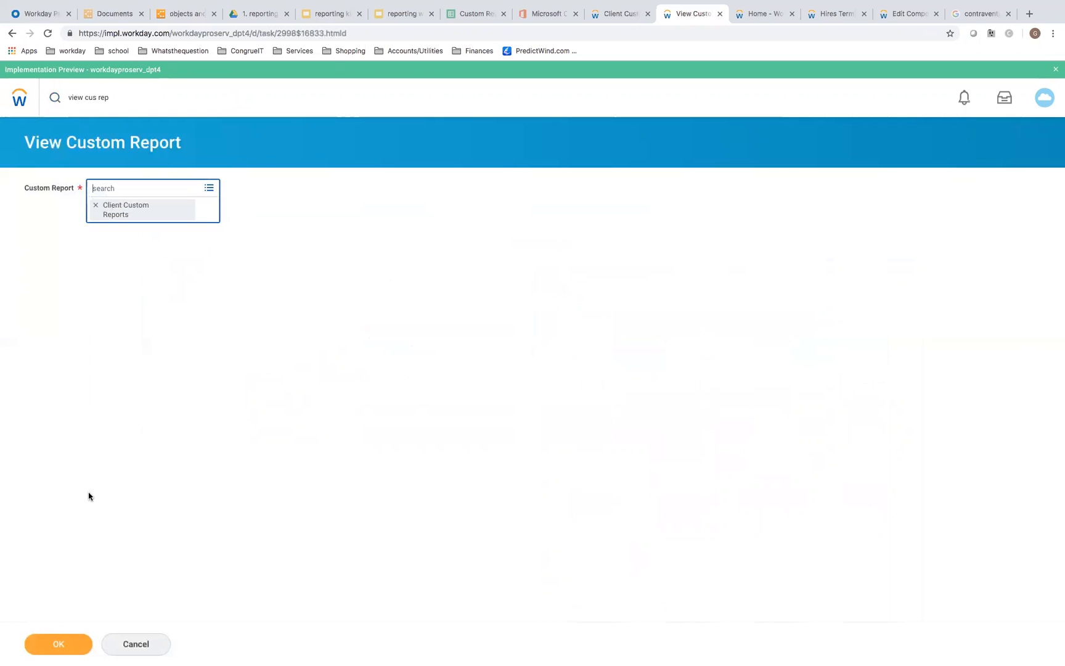
left_click(57, 642)
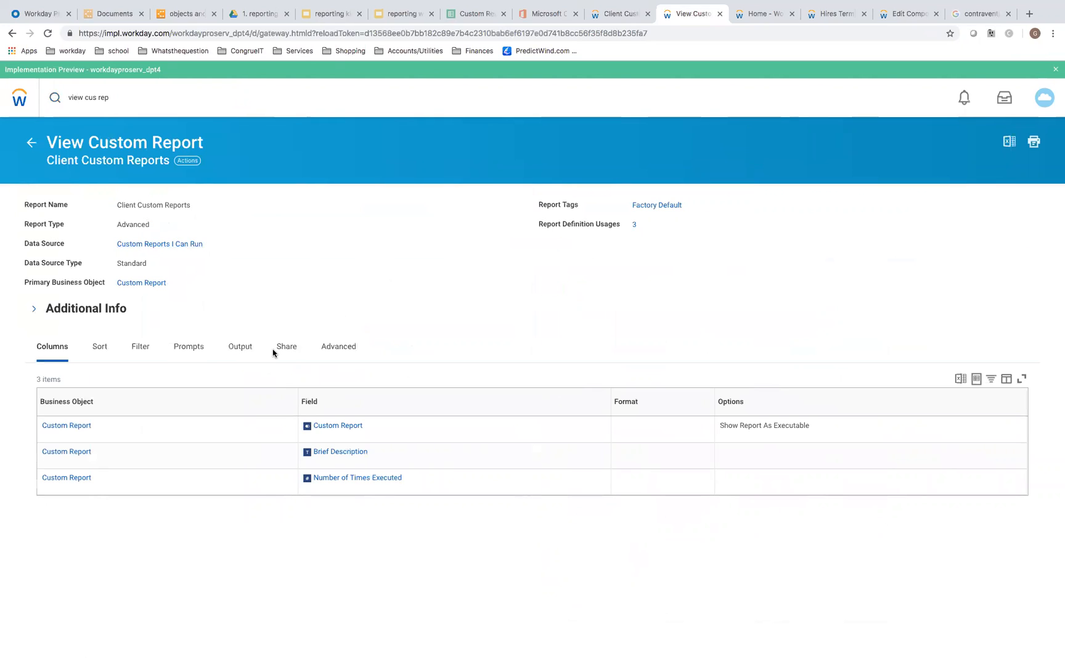
left_click(240, 349)
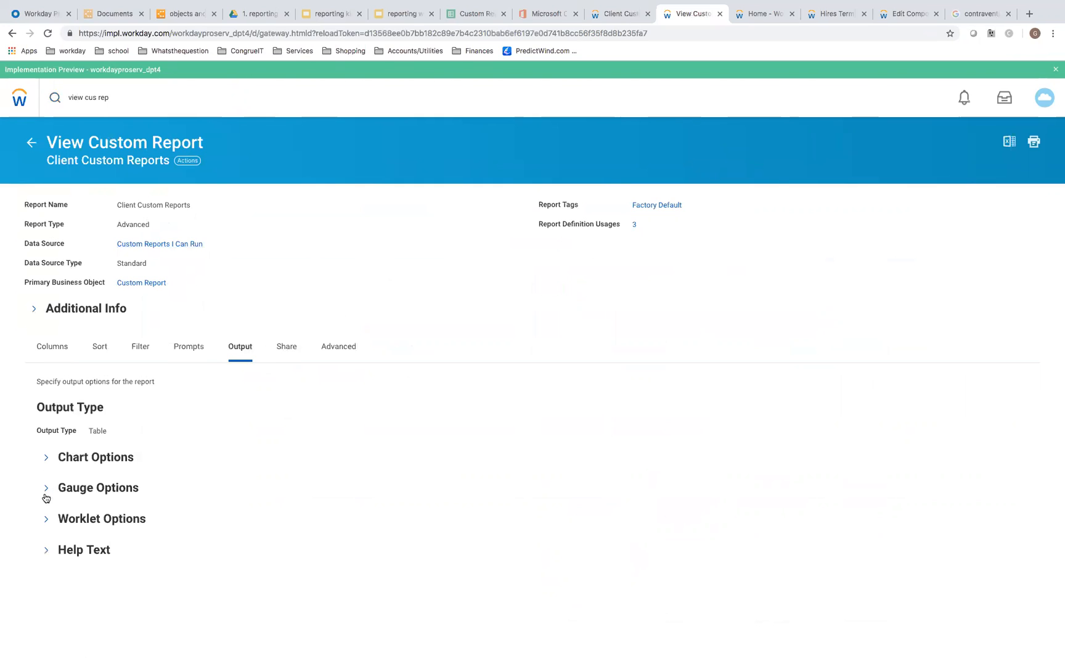
left_click(45, 518)
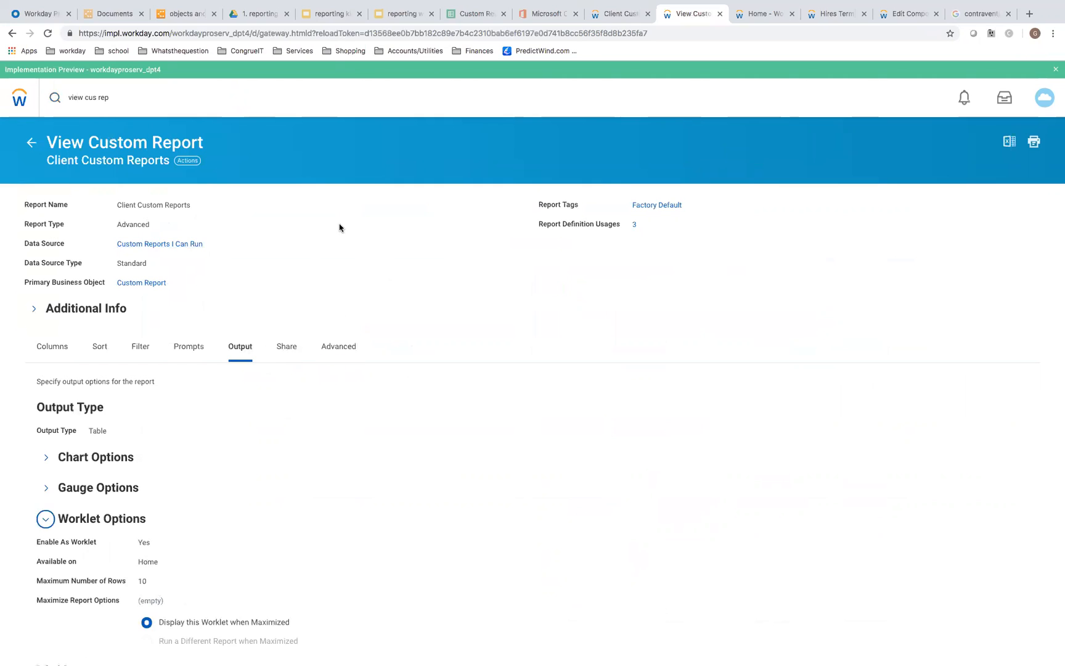
Step: From the home page, open the Employee Data Report through Client Custom Reports, HR Reports and Baseline HR Reports
left_click(20, 98)
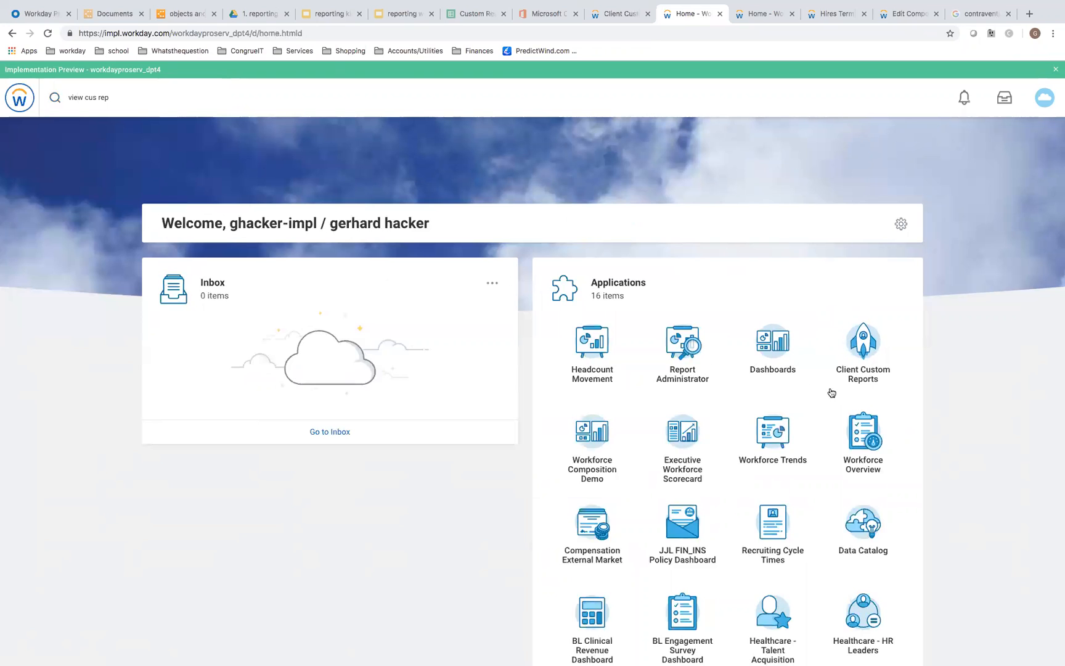
left_click(863, 347)
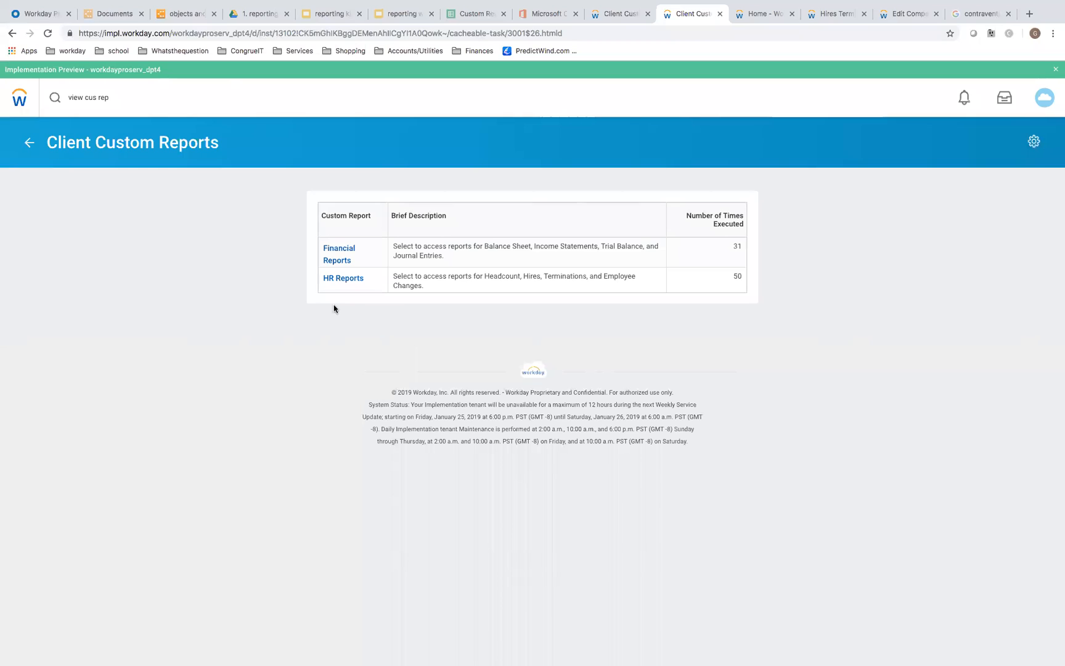
left_click(349, 282)
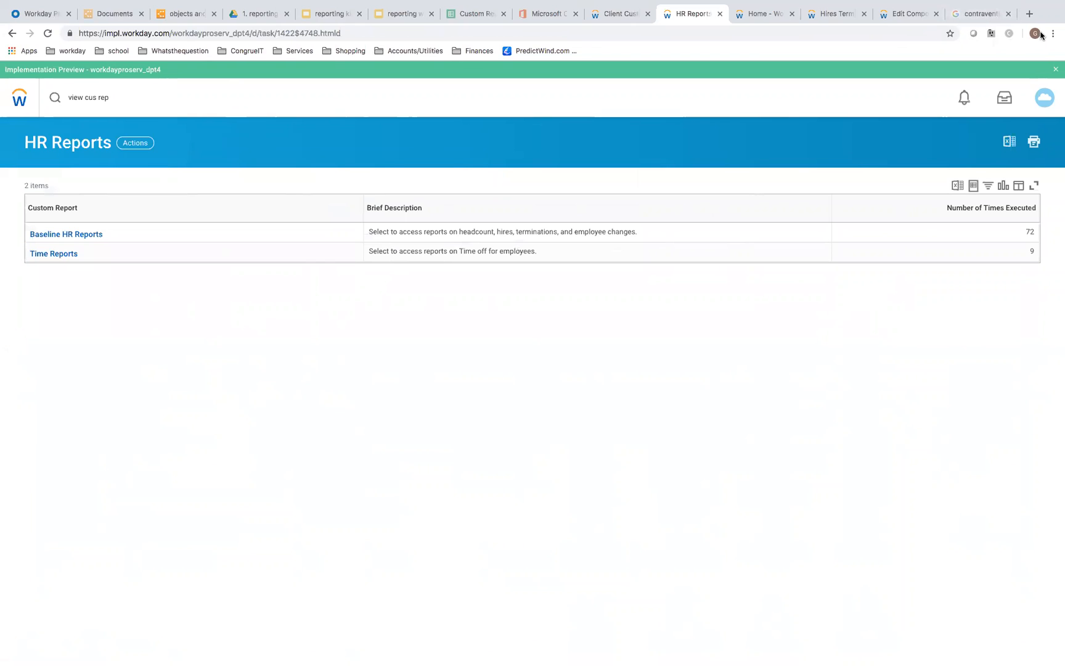
left_click(83, 238)
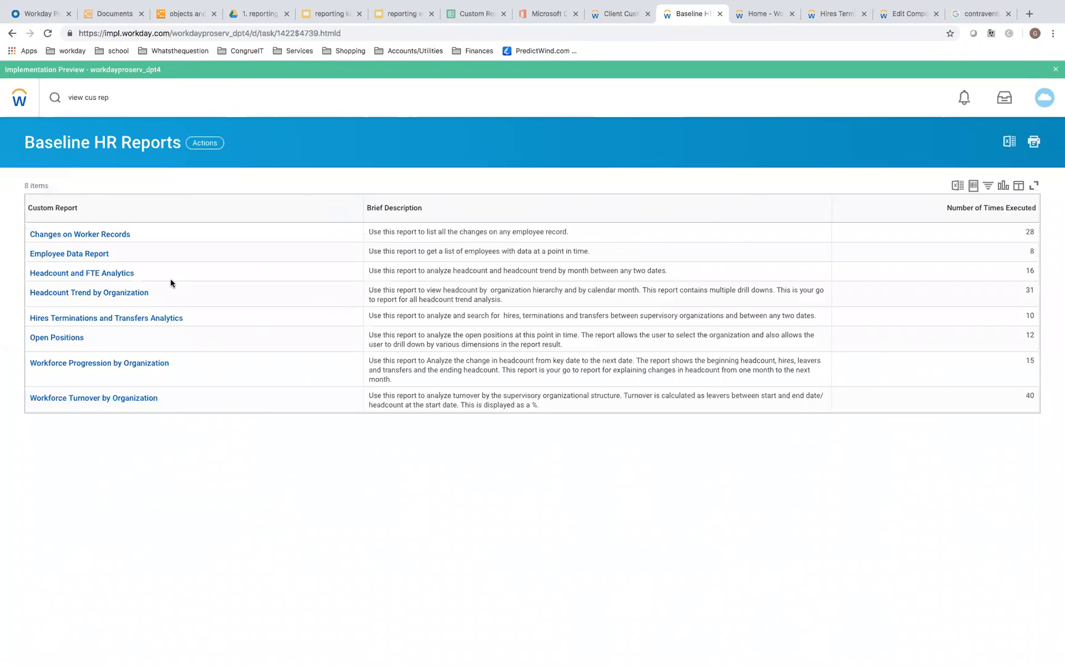
left_click(74, 255)
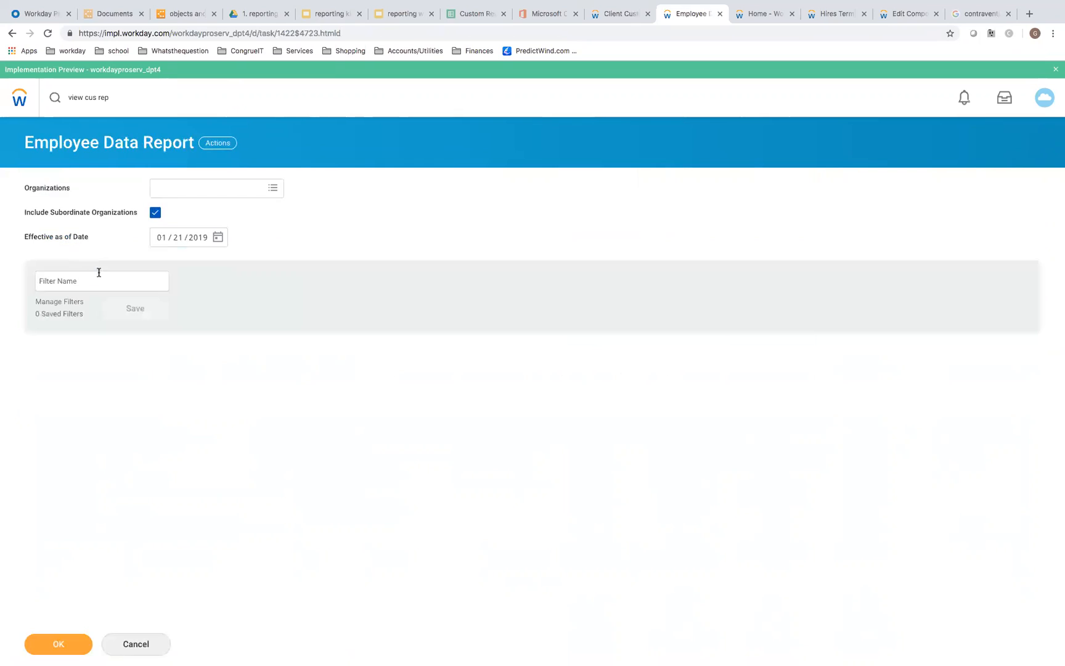
Step: Search the organizations for "human resou", preview both matches and choose the supervisory organization Human Resources
left_click(212, 187)
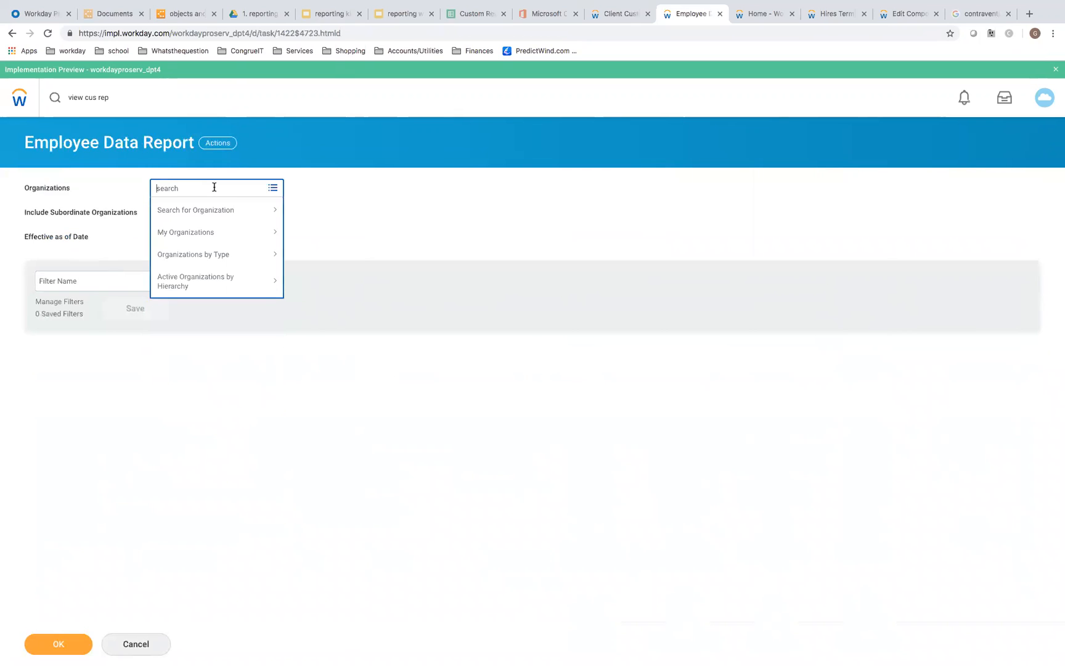
type("human resou")
key("Return")
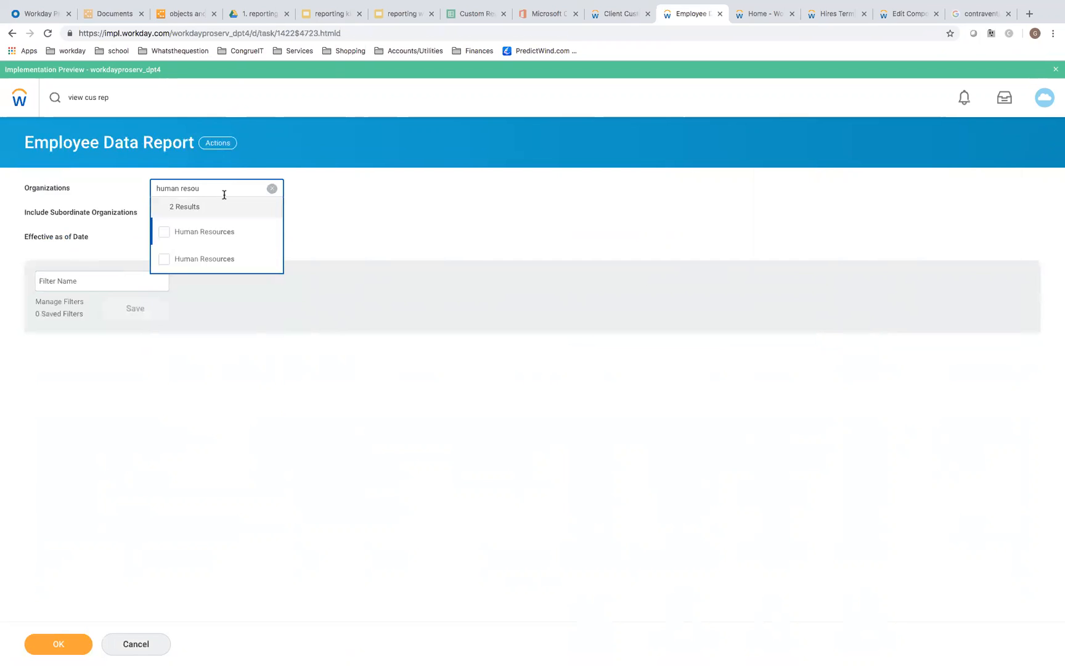
left_click(269, 233)
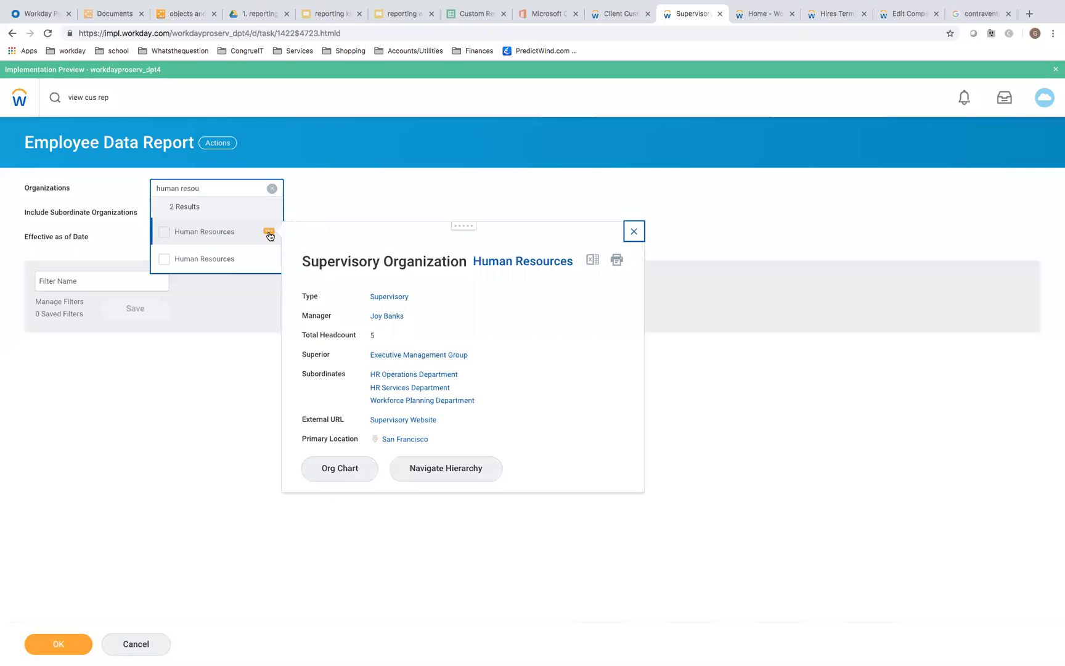
left_click(268, 259)
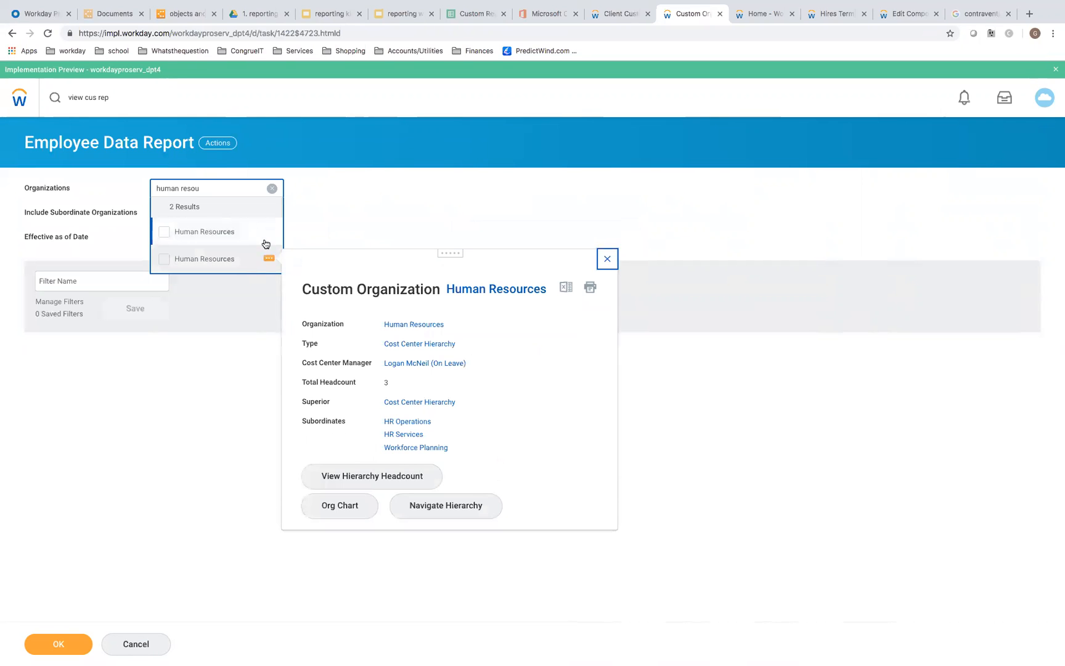
left_click(207, 231)
left_click(351, 223)
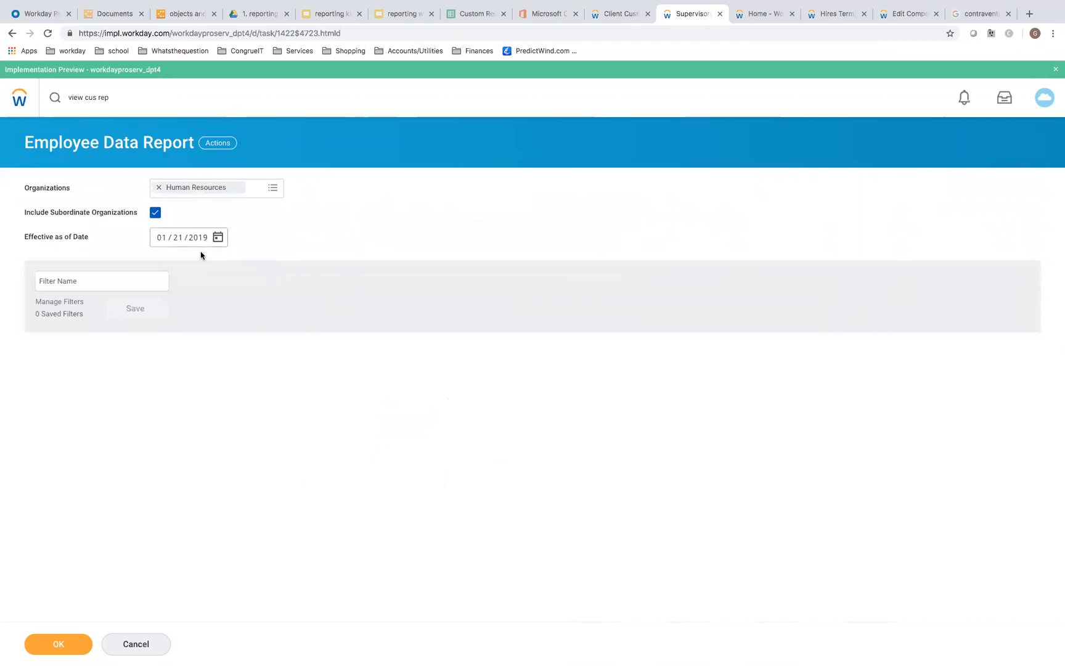
Step: Exclude subordinate organizations and run the Employee Data Report
left_click(156, 213)
left_click_drag(28, 241, 77, 240)
left_click(370, 386)
left_click(47, 644)
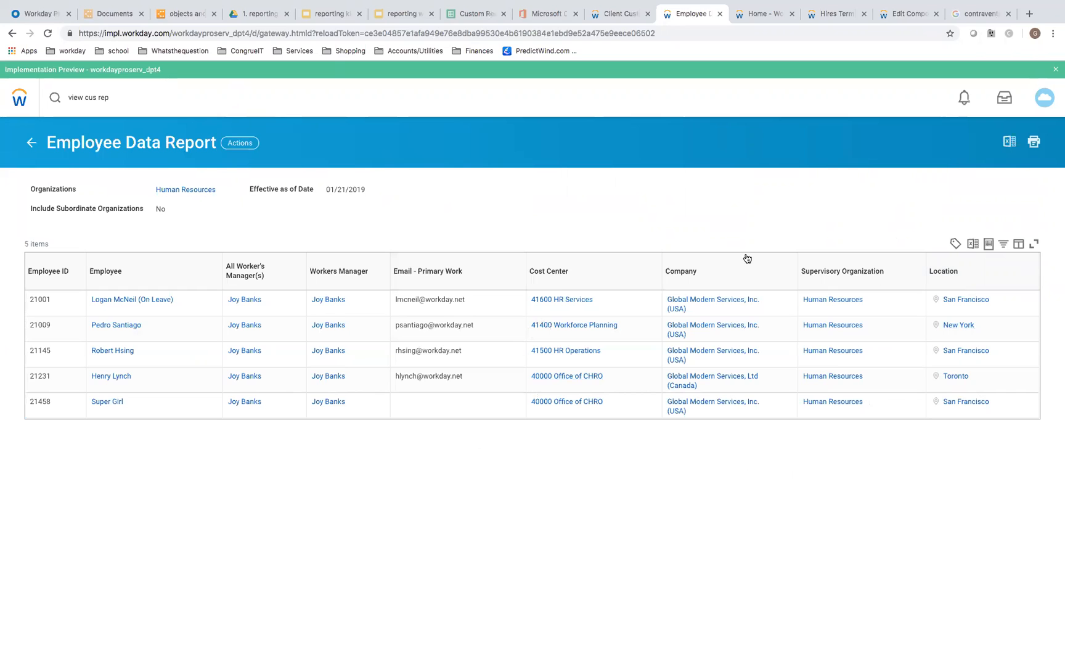
Step: Reorder the report columns so that Employee ID comes directly after Employee
left_click(1018, 243)
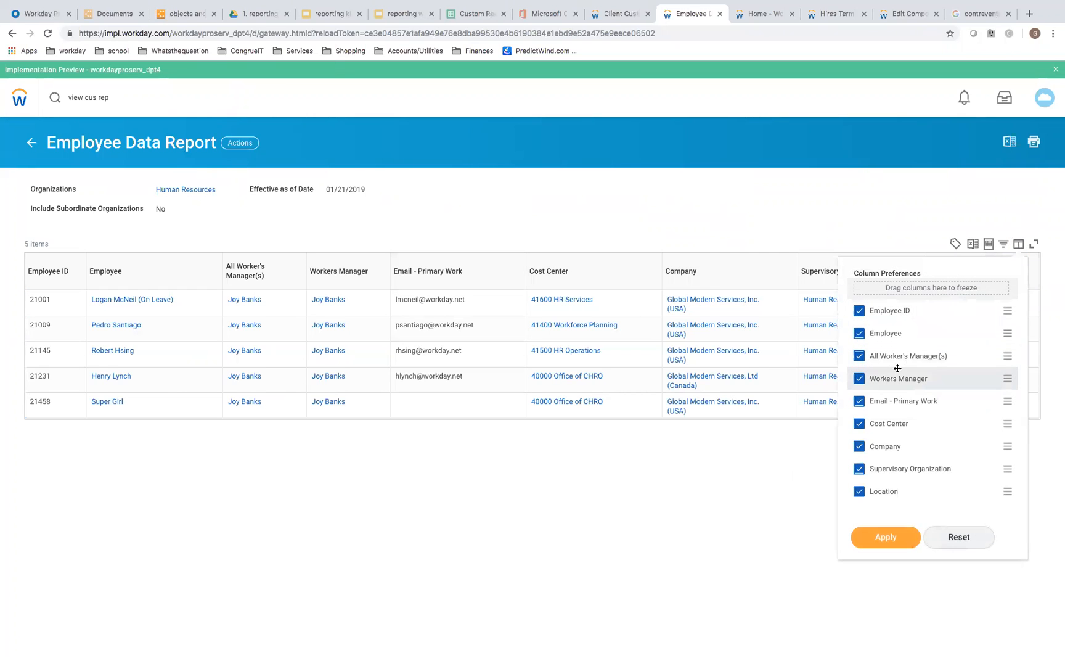
left_click_drag(1007, 311, 1004, 351)
left_click(881, 536)
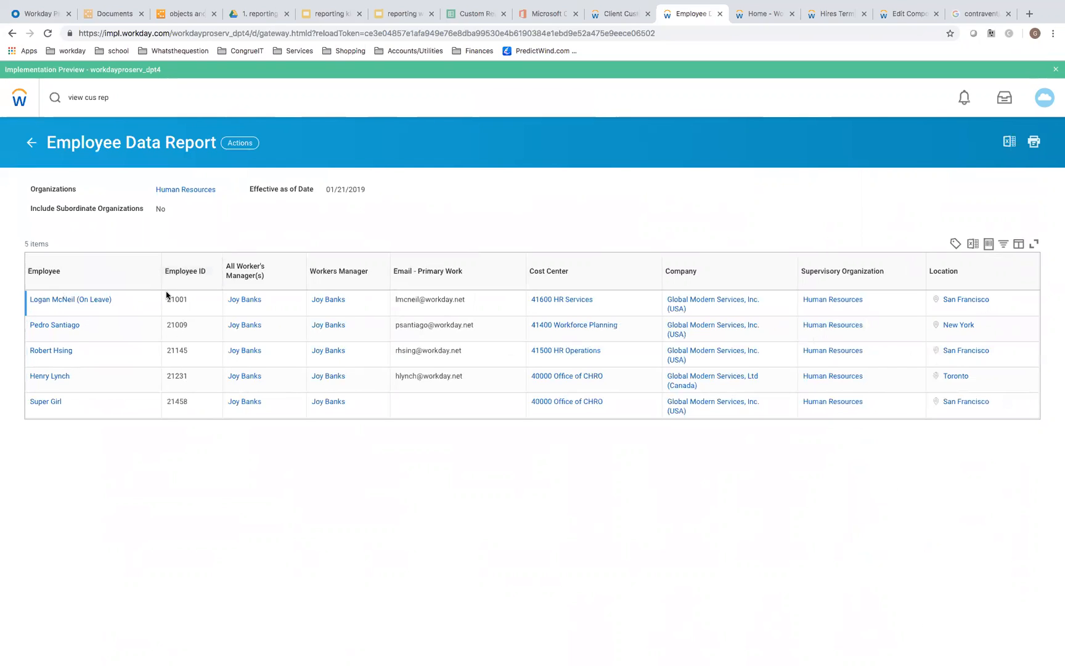
double_click(175, 300)
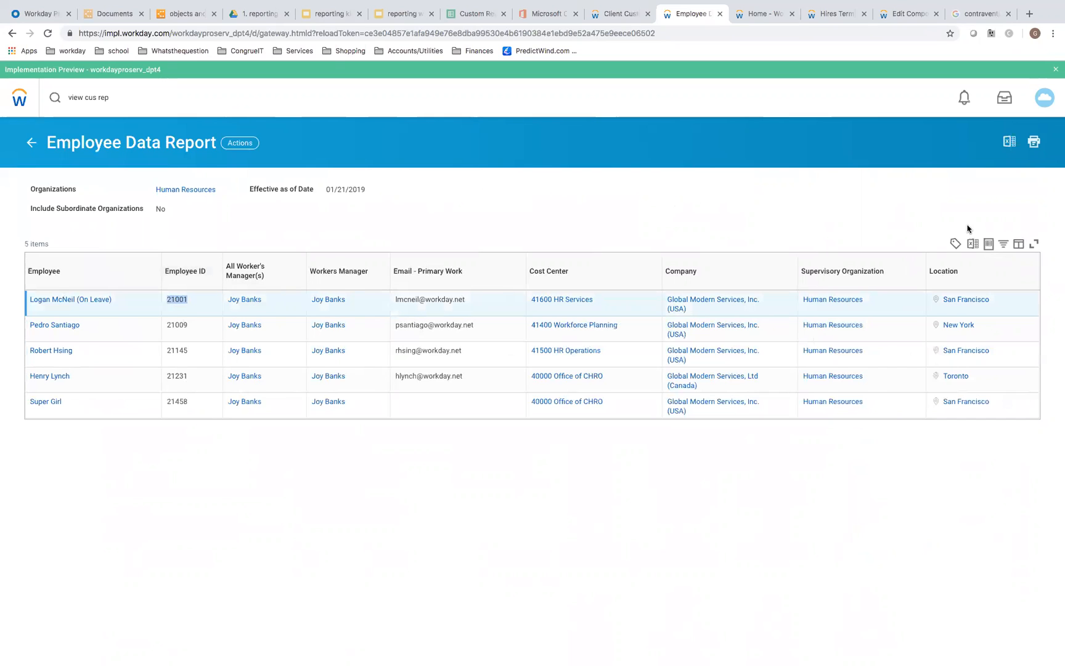
Step: Hide the Location column in the report results and apply the column preferences
left_click(1018, 245)
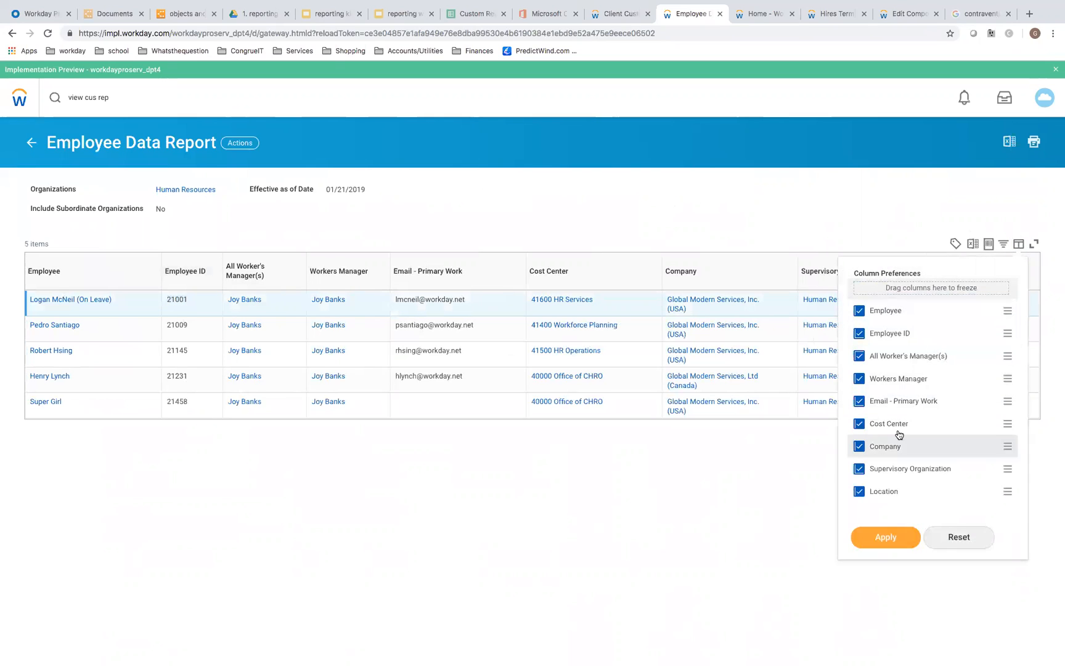
left_click(859, 491)
left_click(876, 542)
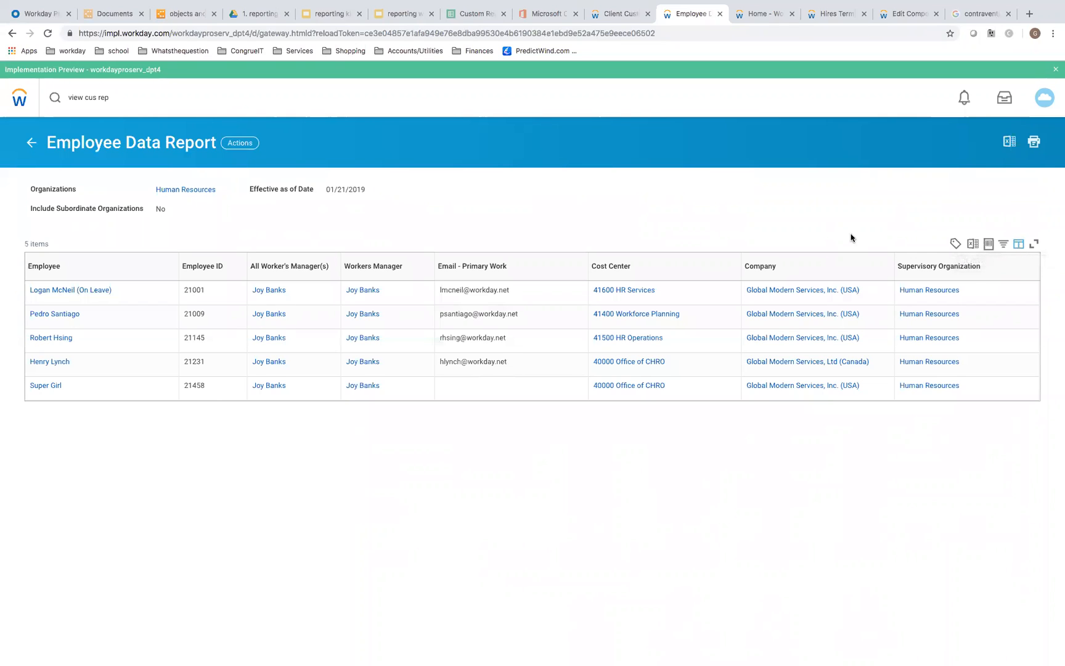
Step: Filter the report results to rows whose Cost Center is 41500 HR Operations
left_click(665, 269)
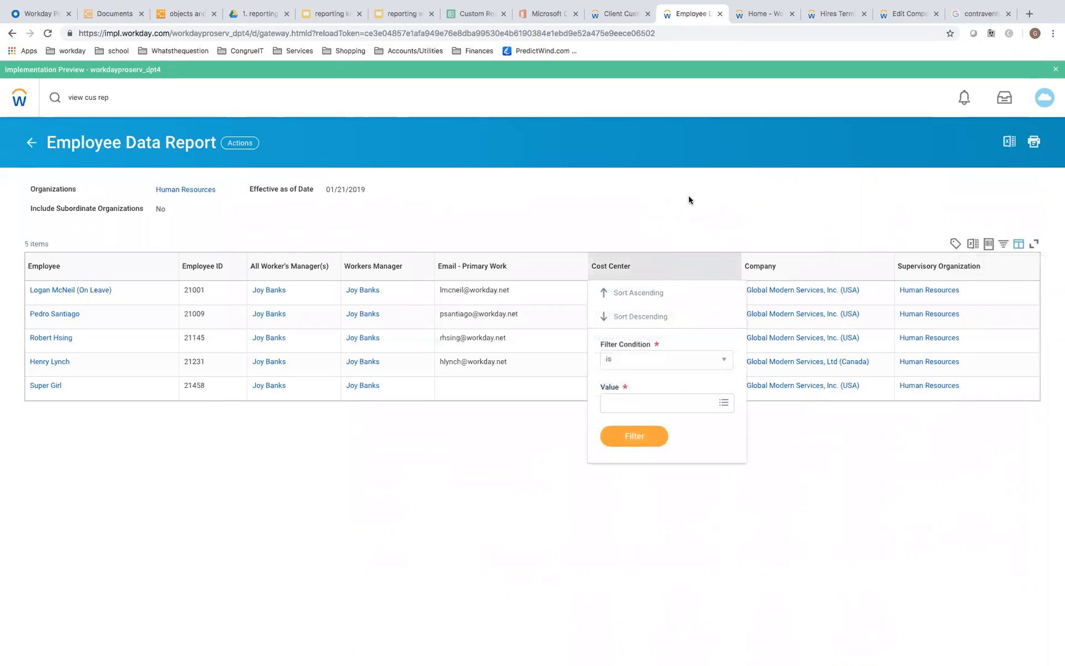
left_click(689, 200)
left_click(659, 269)
type("hr")
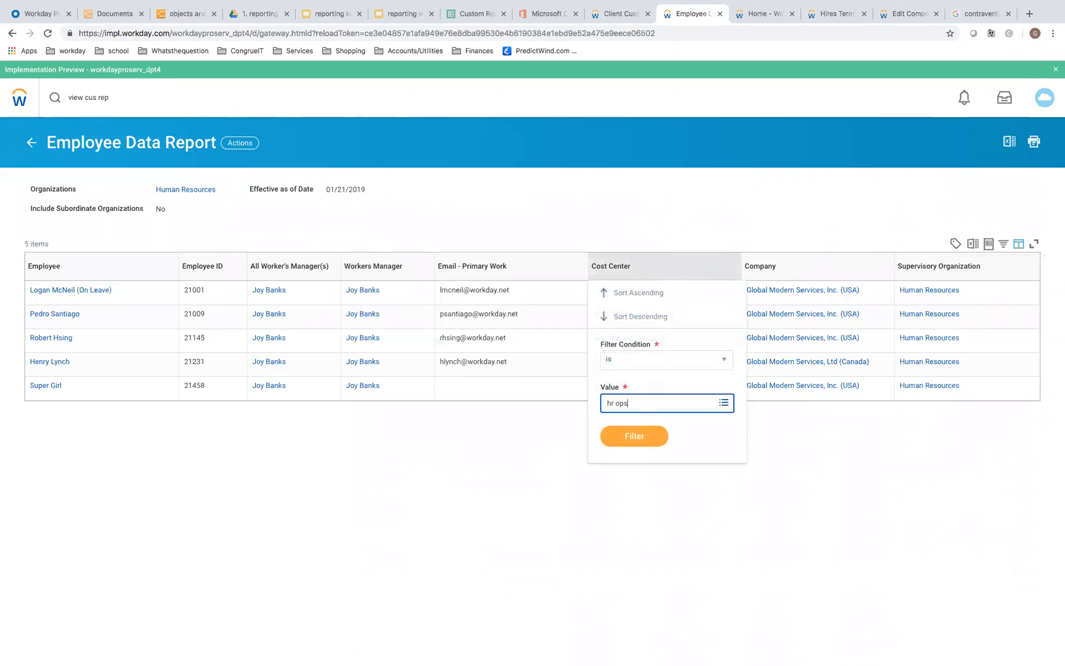
type(" ops")
key("Return")
key("BackSpace")
type("e")
key("Return")
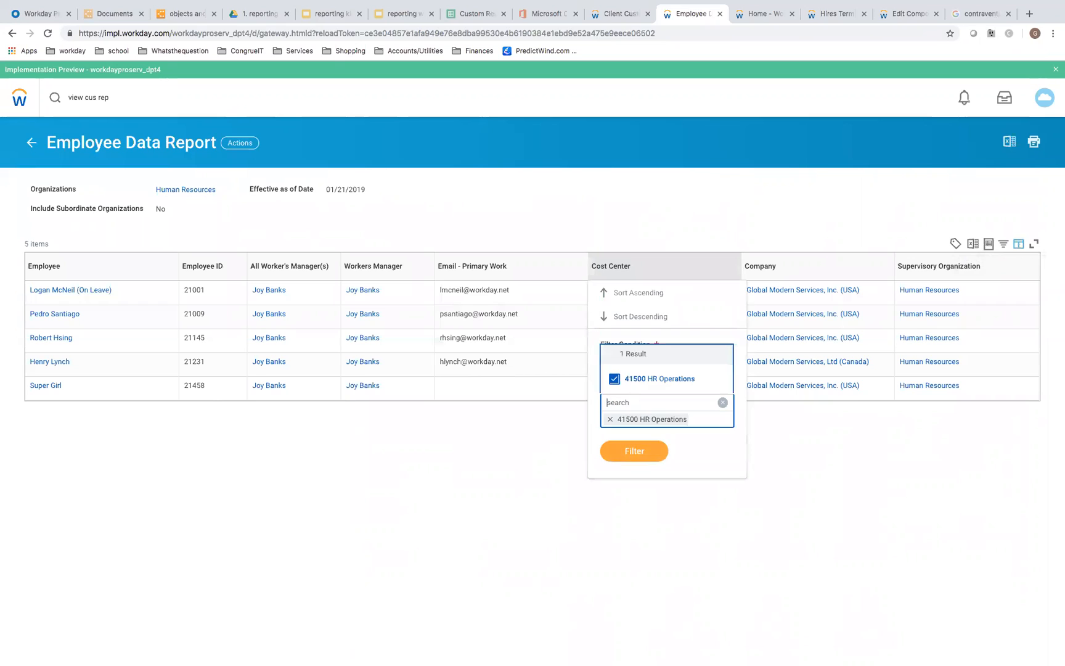
left_click(633, 453)
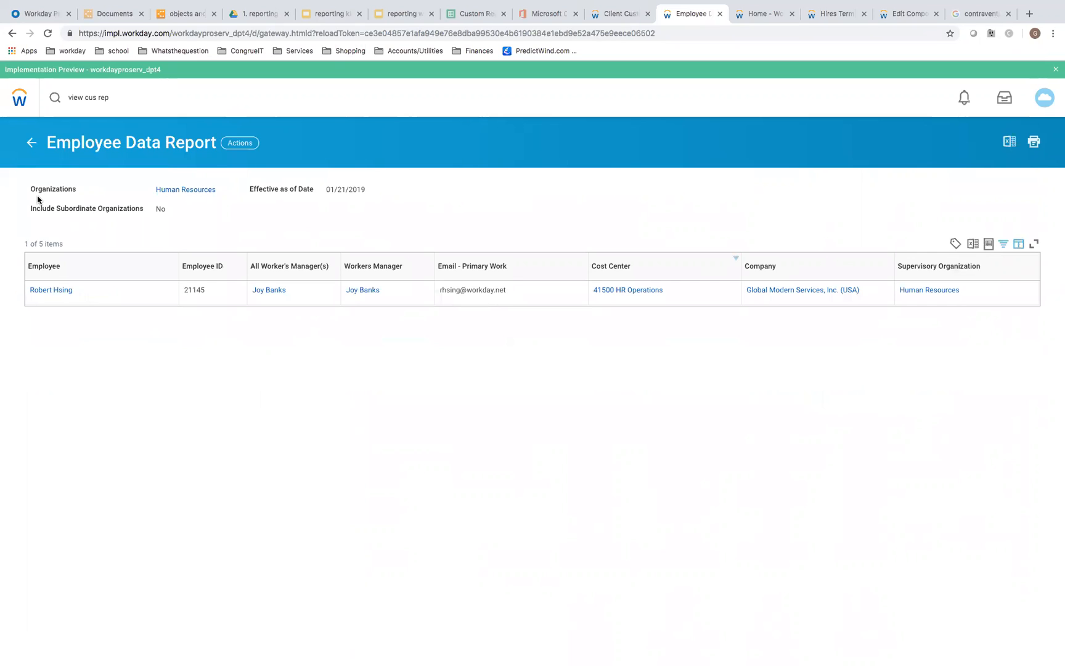
Step: Open the custom report definition of the Employee Data Report and examine its runtime date prompts
left_click(164, 154)
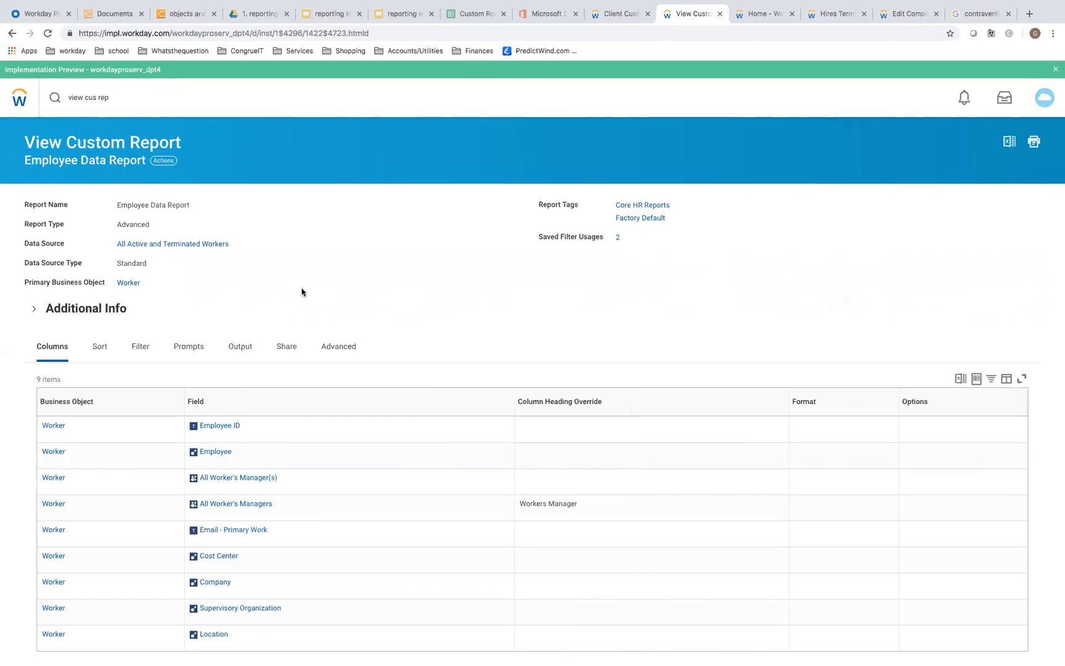
left_click(192, 350)
scroll(238, 353, "down", 1)
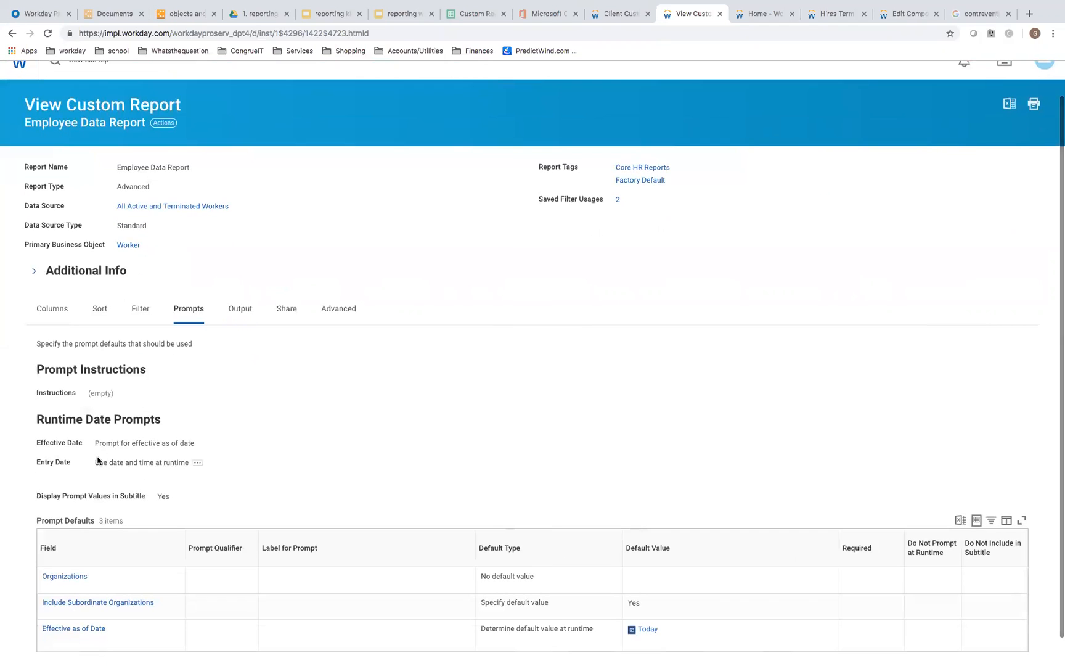
left_click_drag(103, 443, 195, 443)
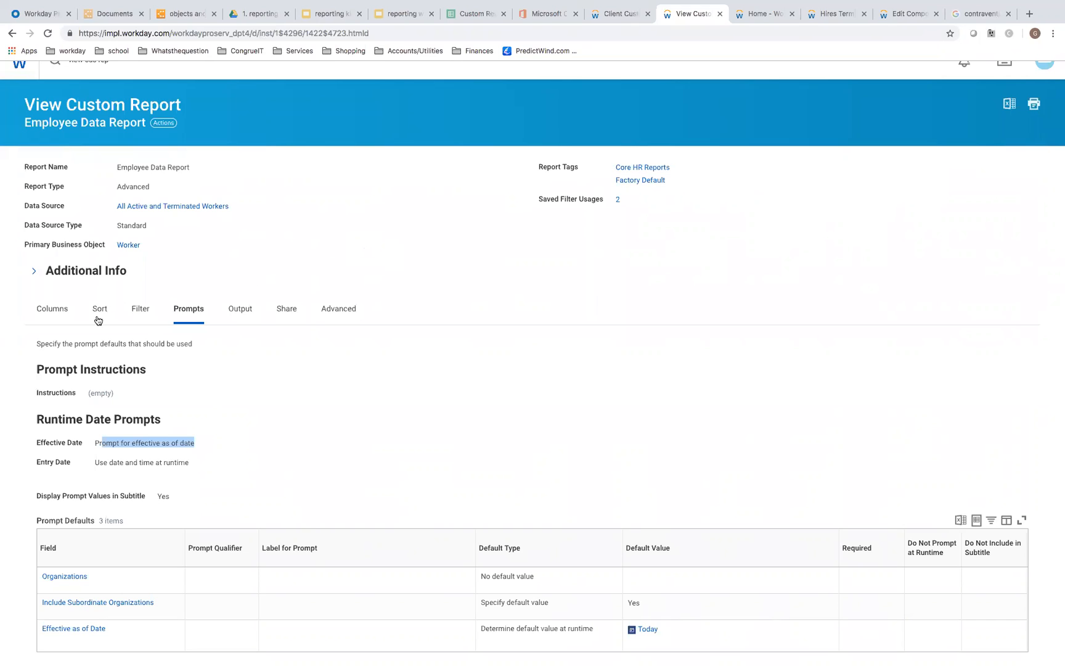
Step: Review the report definition's columns, sorting and the instance filter conditions on Organization Assignments and Supervisory Organization
left_click(54, 311)
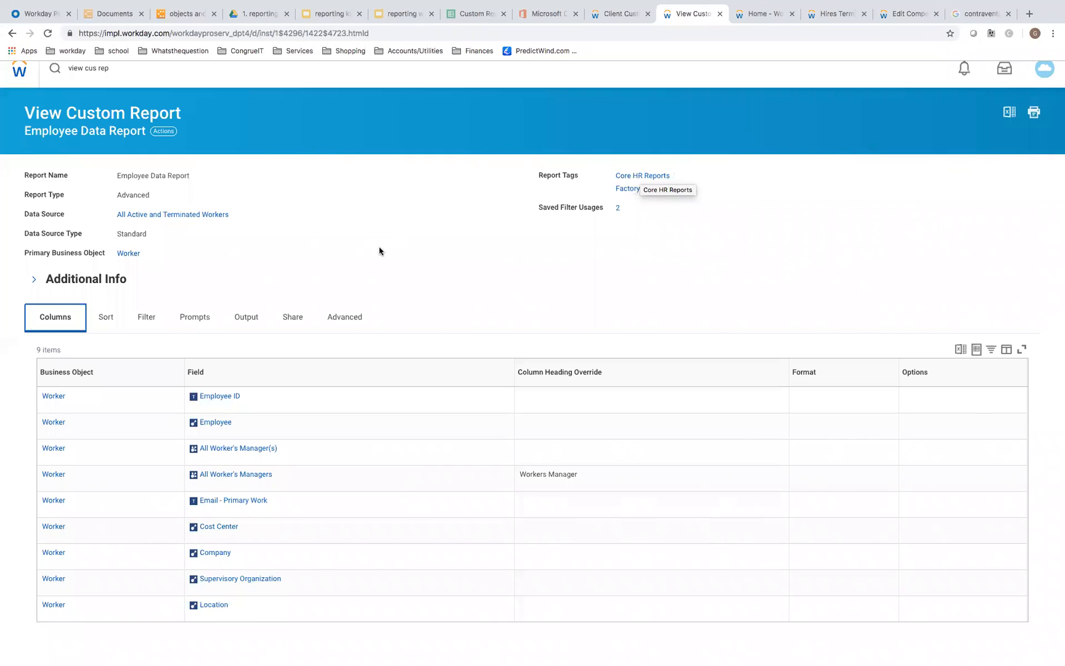
left_click(106, 317)
left_click(141, 347)
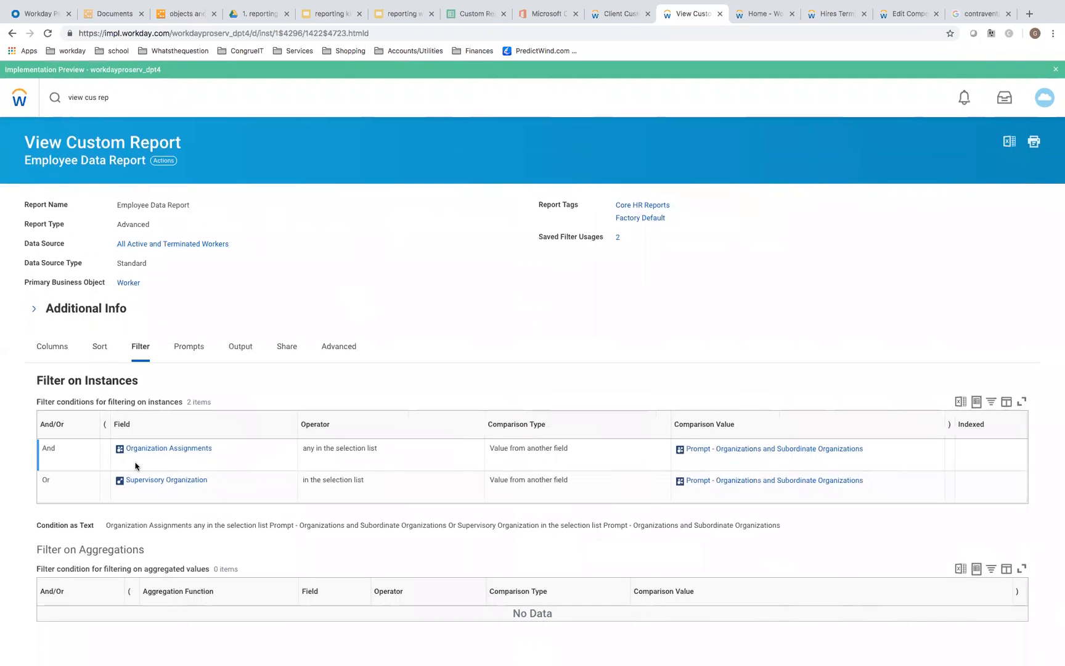
mouse_move(178, 449)
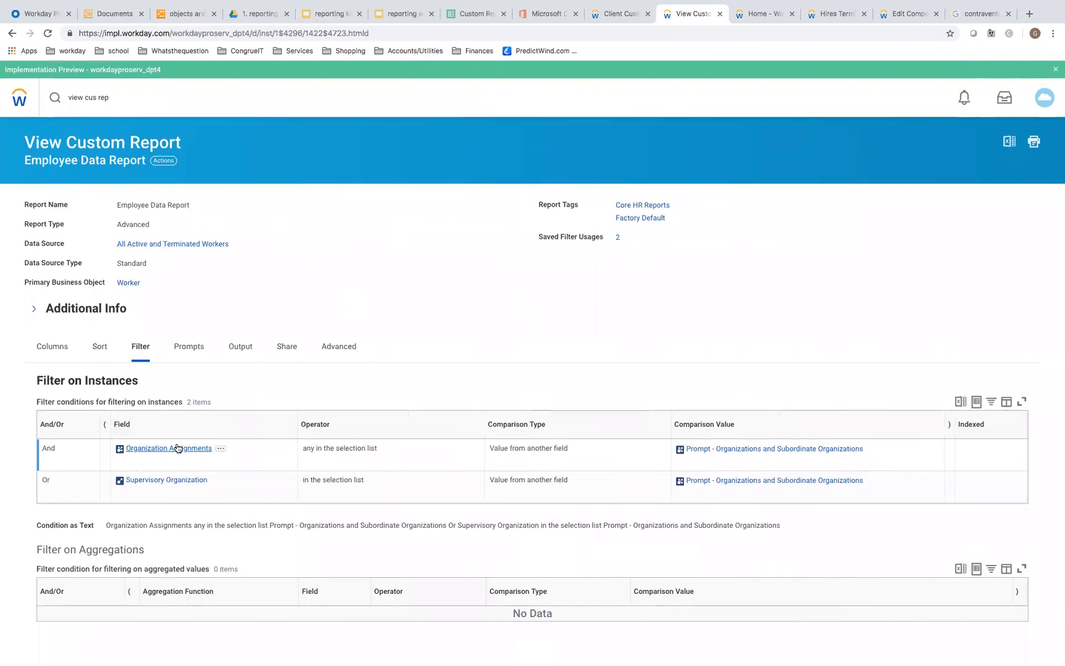
mouse_move(171, 484)
Step: Examine the prompt defaults, especially the default type of Effective as of Date, plus the report's output, sharing and advanced options
left_click(191, 349)
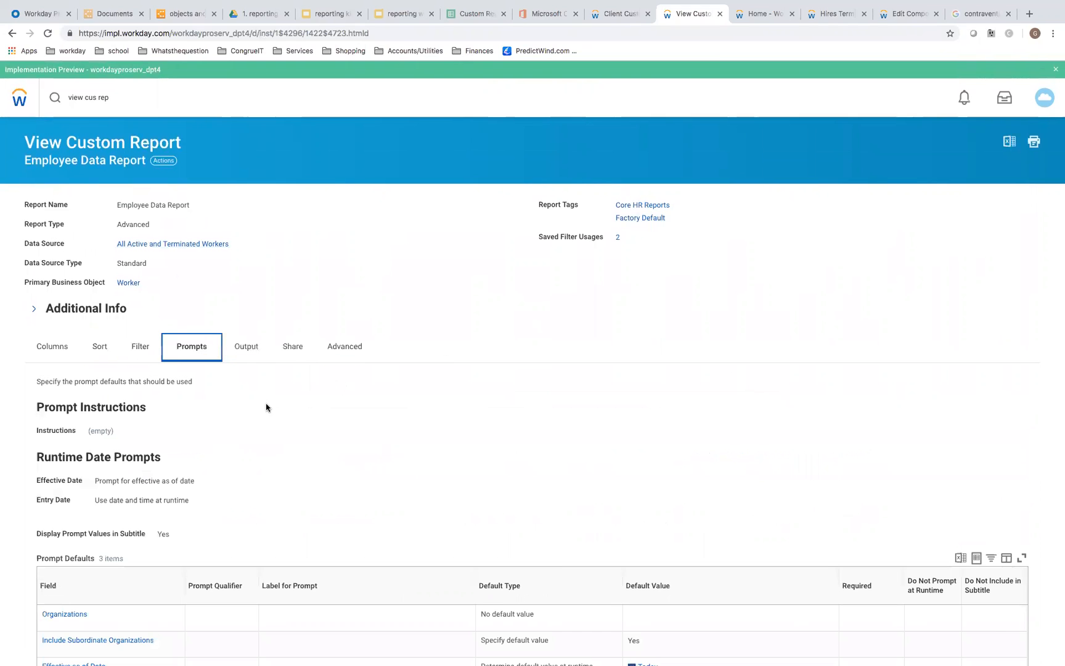
scroll(266, 408, "down", 2)
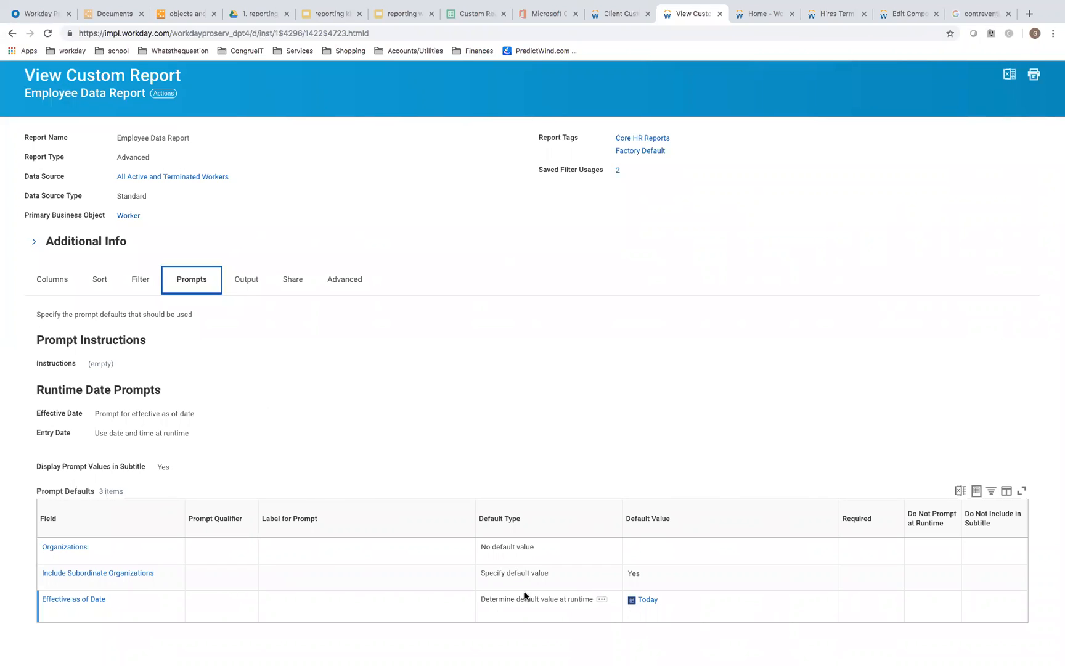
left_click_drag(489, 599, 505, 599)
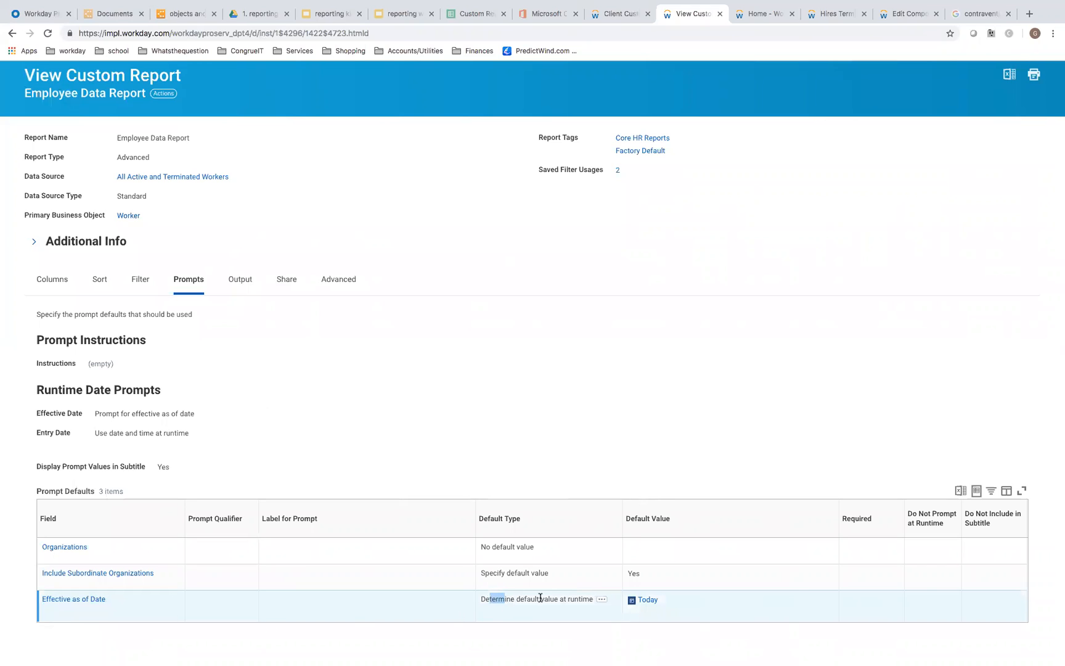
left_click_drag(579, 601, 491, 599)
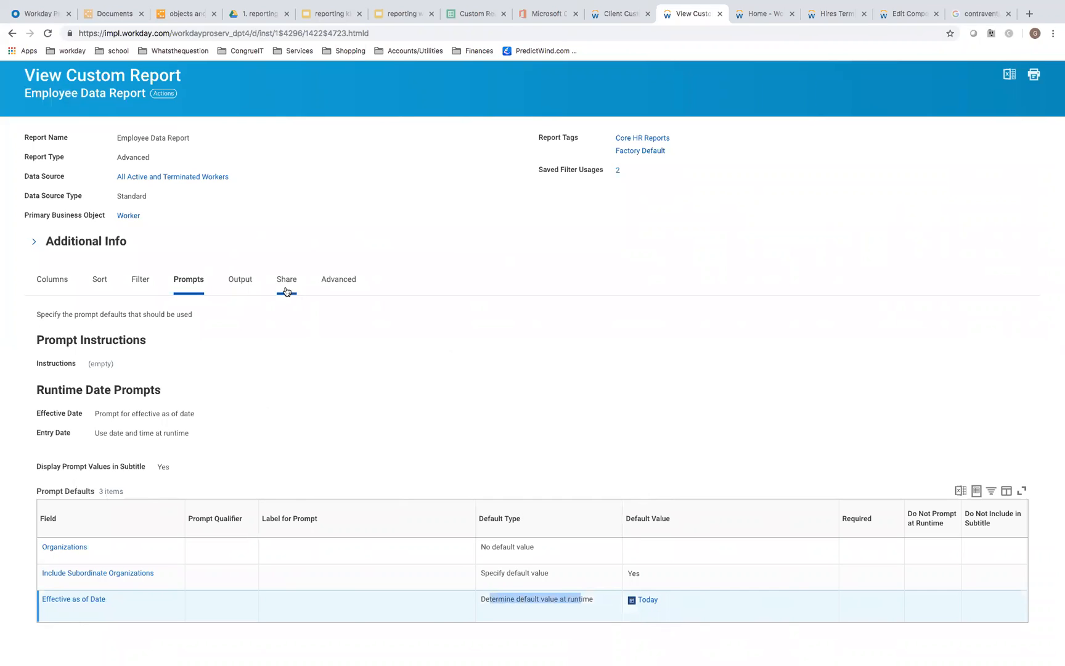
left_click(248, 283)
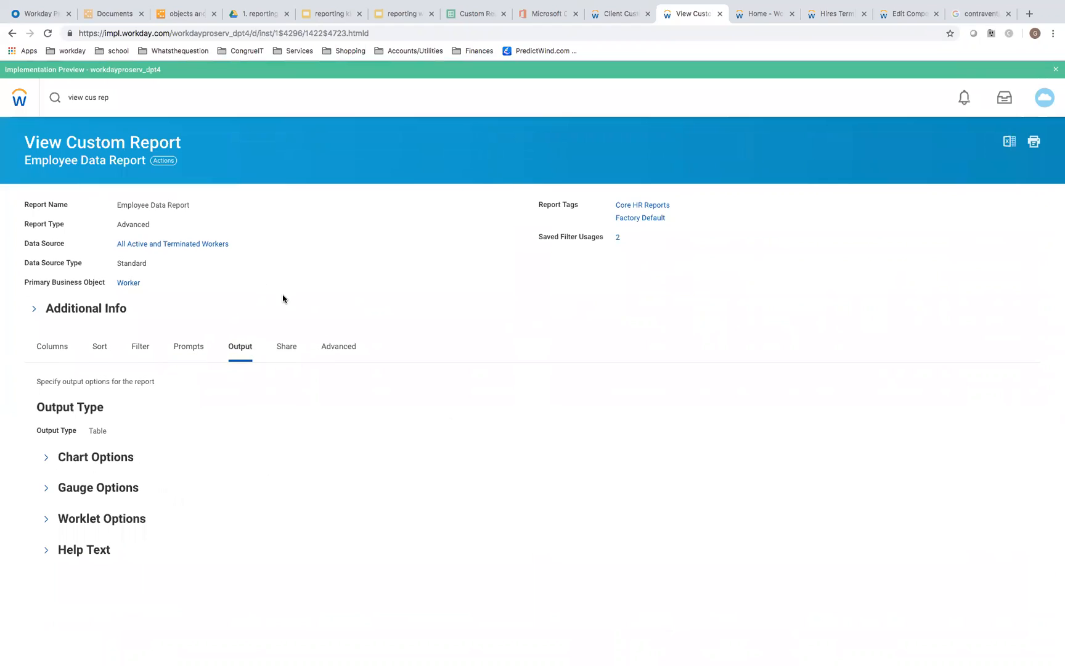
left_click(286, 349)
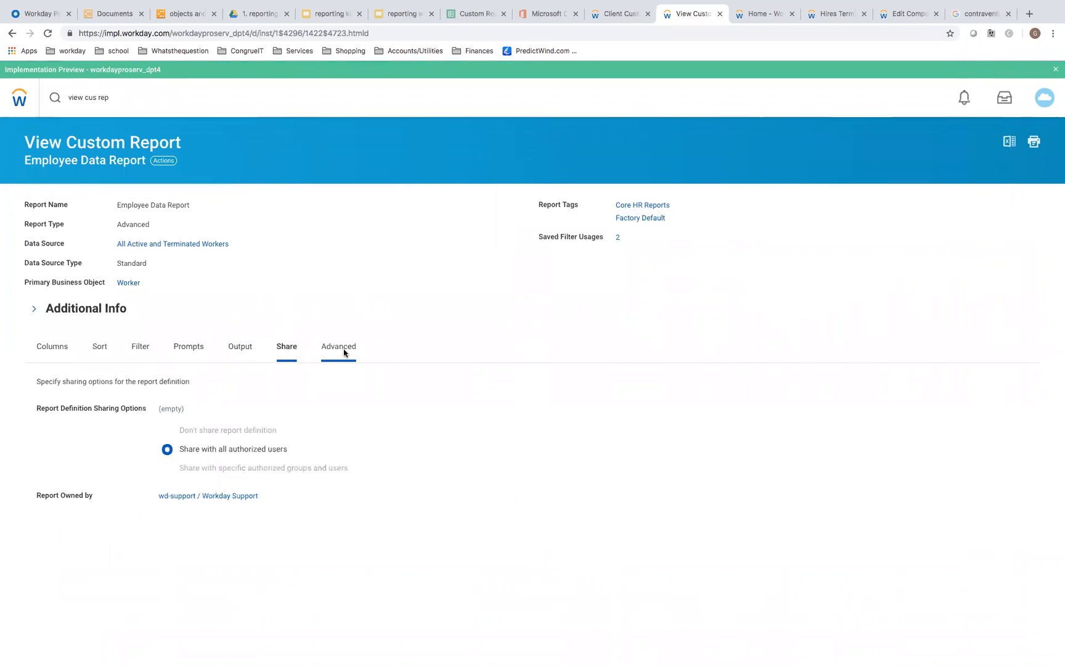
left_click(343, 351)
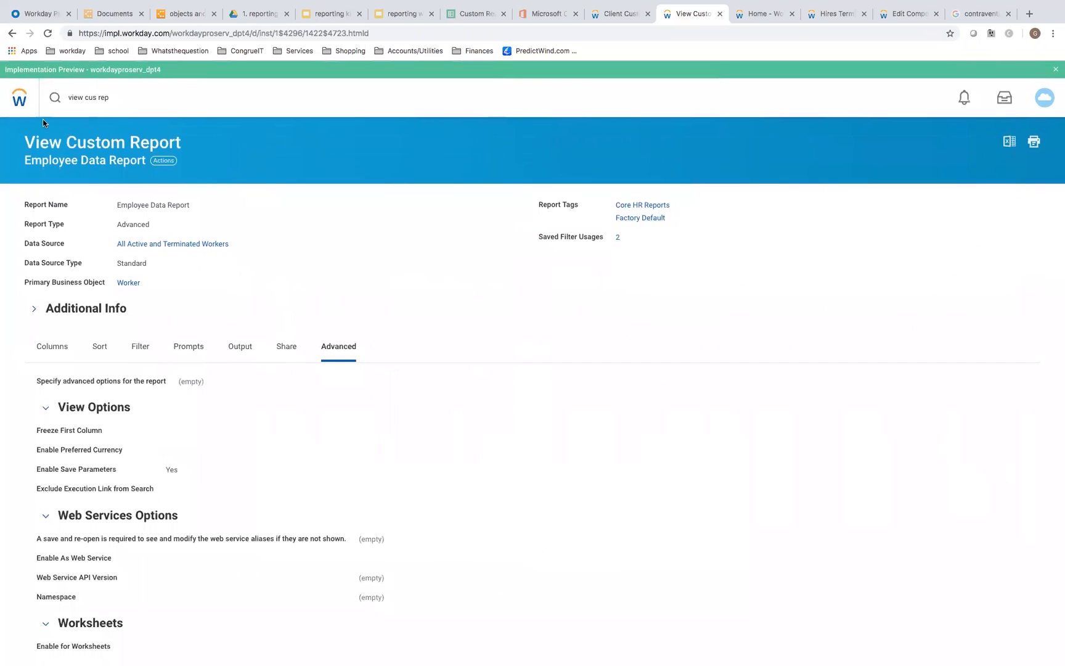
Step: Return to the home page and open the Changes on Worker Records report from the Baseline HR Reports
left_click(20, 98)
left_click(874, 345)
left_click(359, 282)
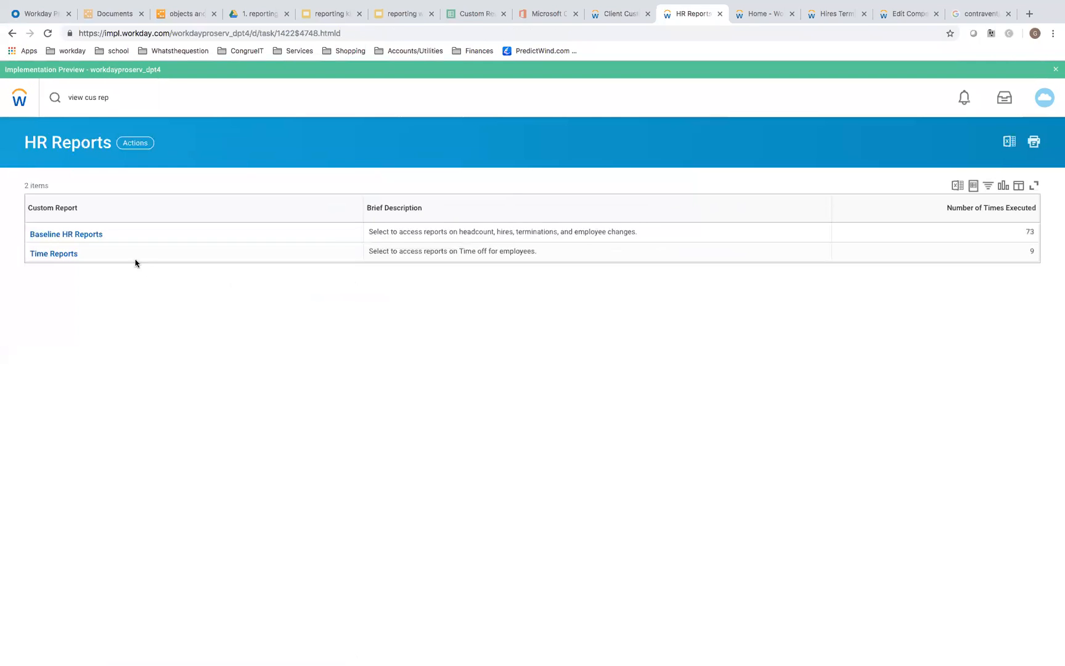
left_click(95, 235)
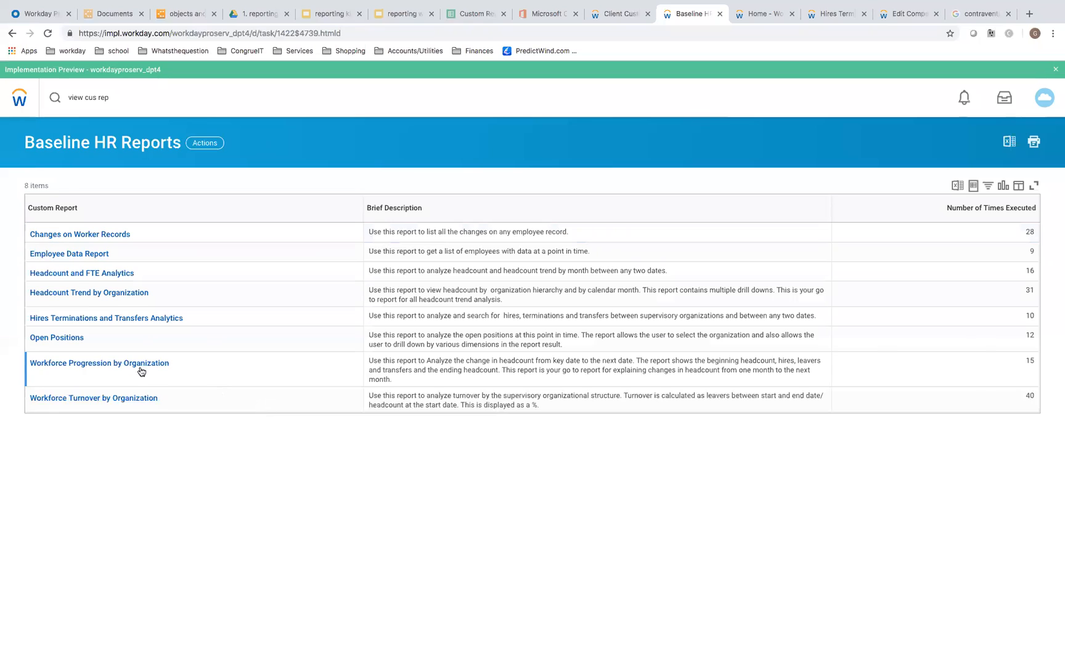
left_click(76, 236)
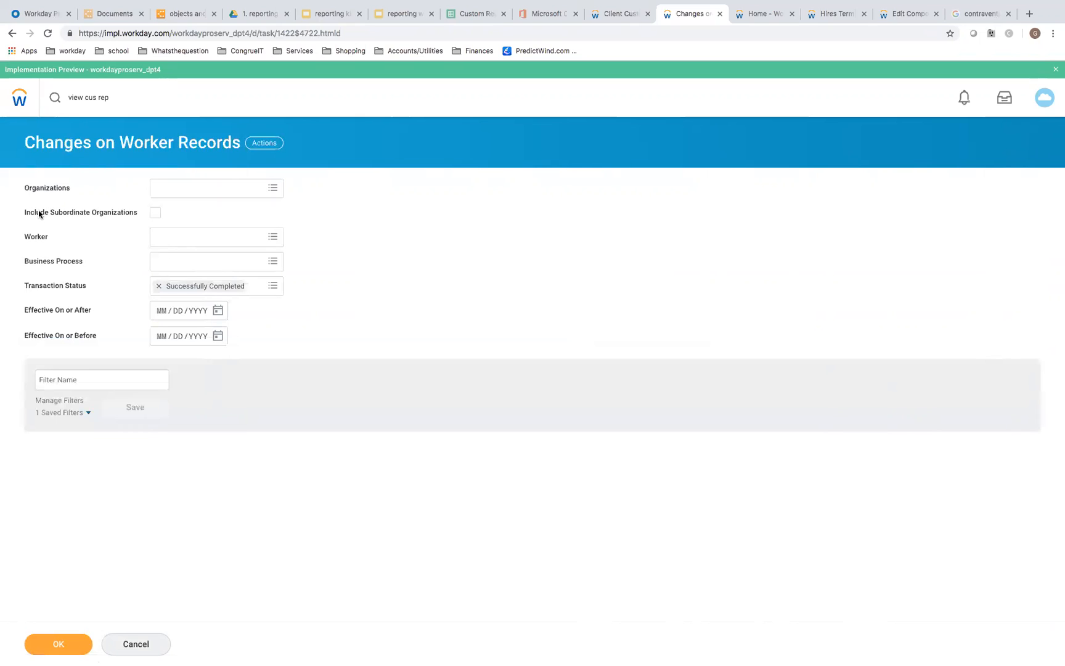
Step: Include subordinate organizations and use the saved filter to set the organization Global Modern Services and the business process Change Job
left_click_drag(41, 214, 100, 217)
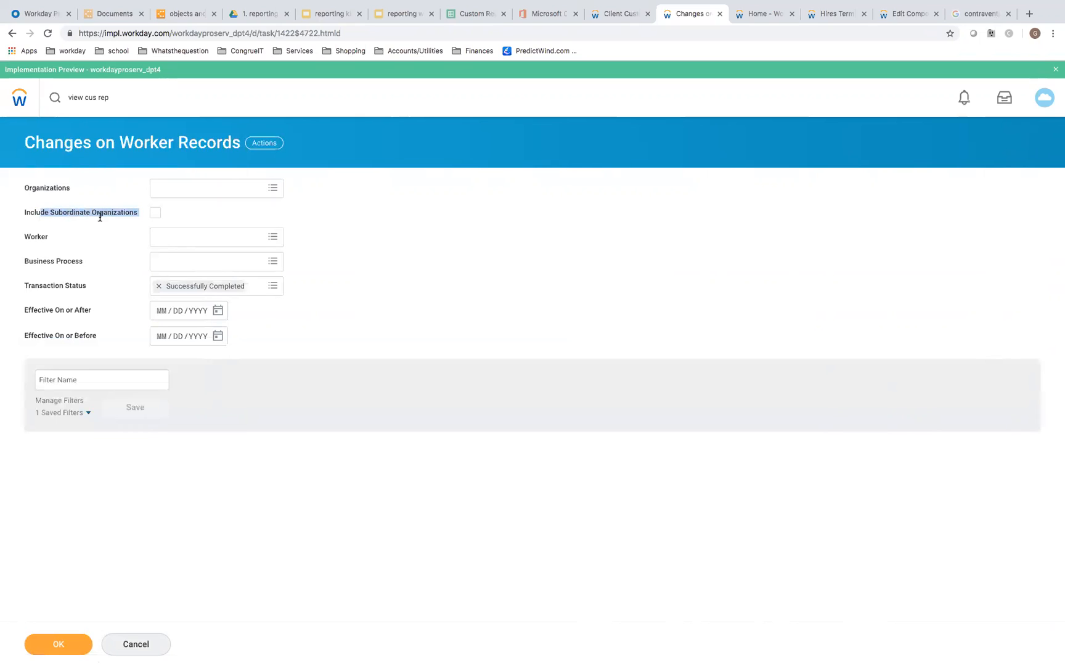
double_click(47, 191)
left_click(37, 214)
double_click(34, 239)
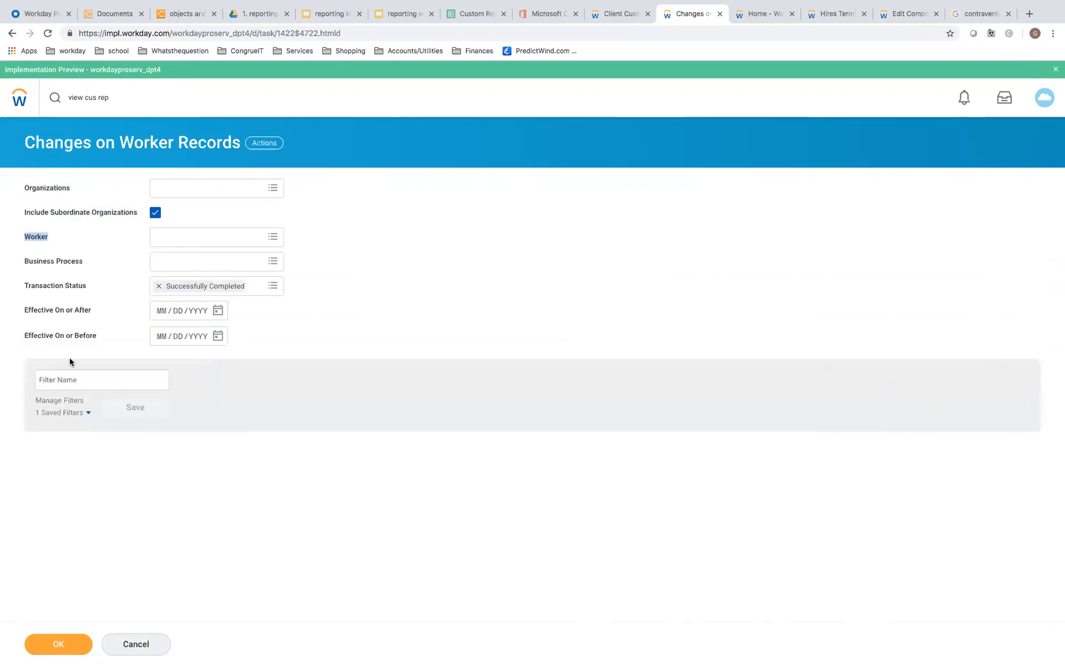
left_click(86, 413)
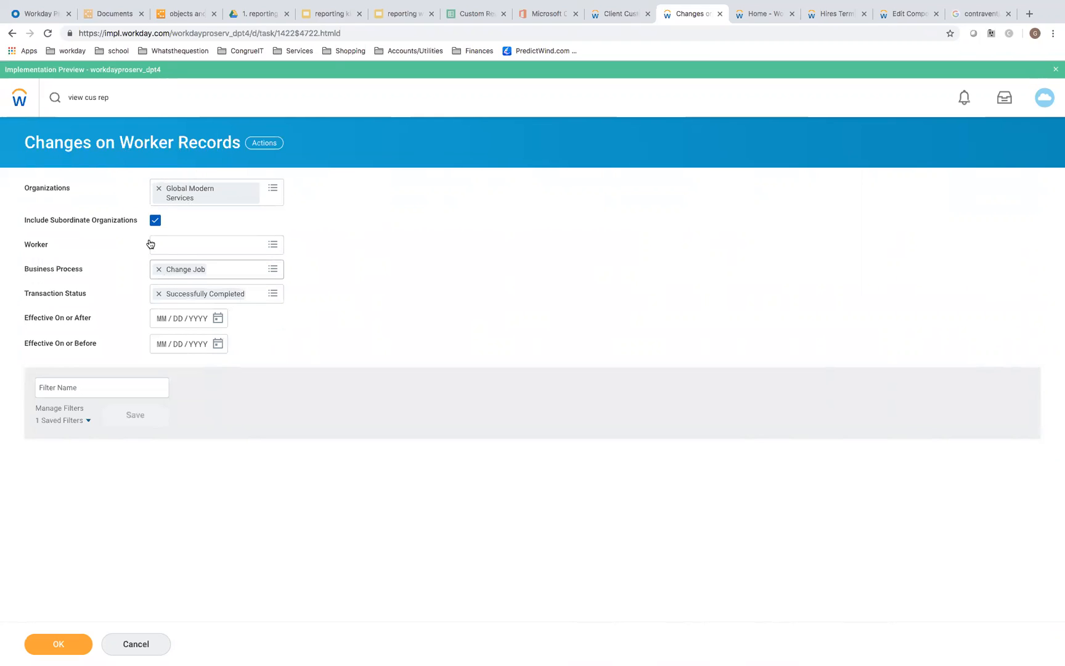
Step: Set the Effective On or After date to 07/29/2016 and run the Changes on Worker Records report
left_click_drag(60, 220, 112, 223)
left_click(40, 297)
left_click(217, 318)
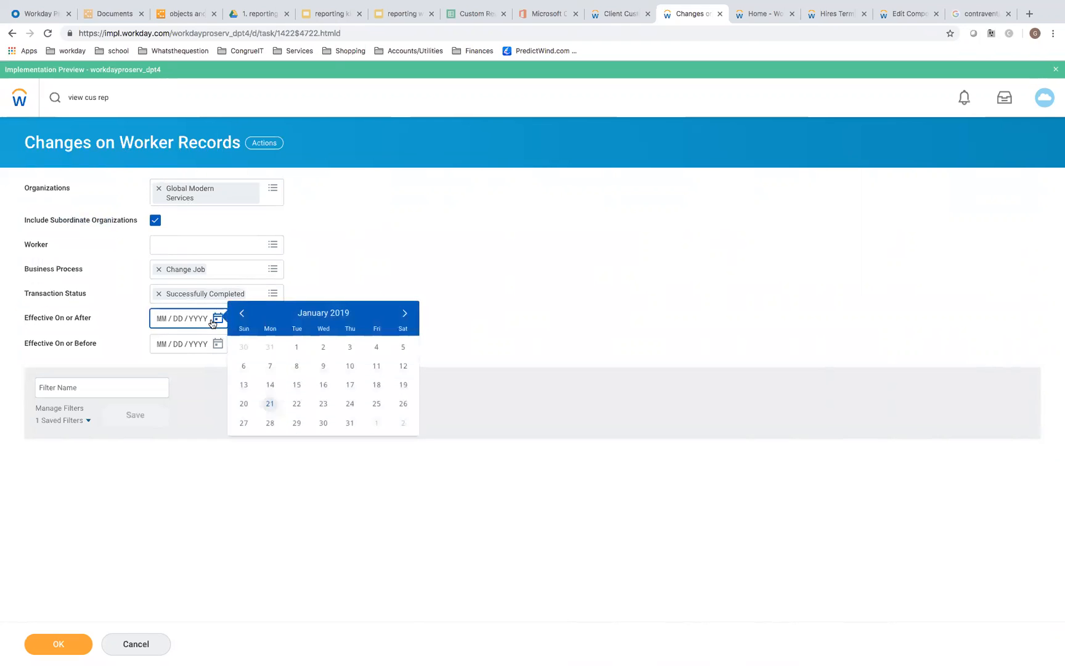
left_click(243, 315)
left_click(242, 315)
left_click(242, 315)
left_click(243, 316)
left_click(242, 315)
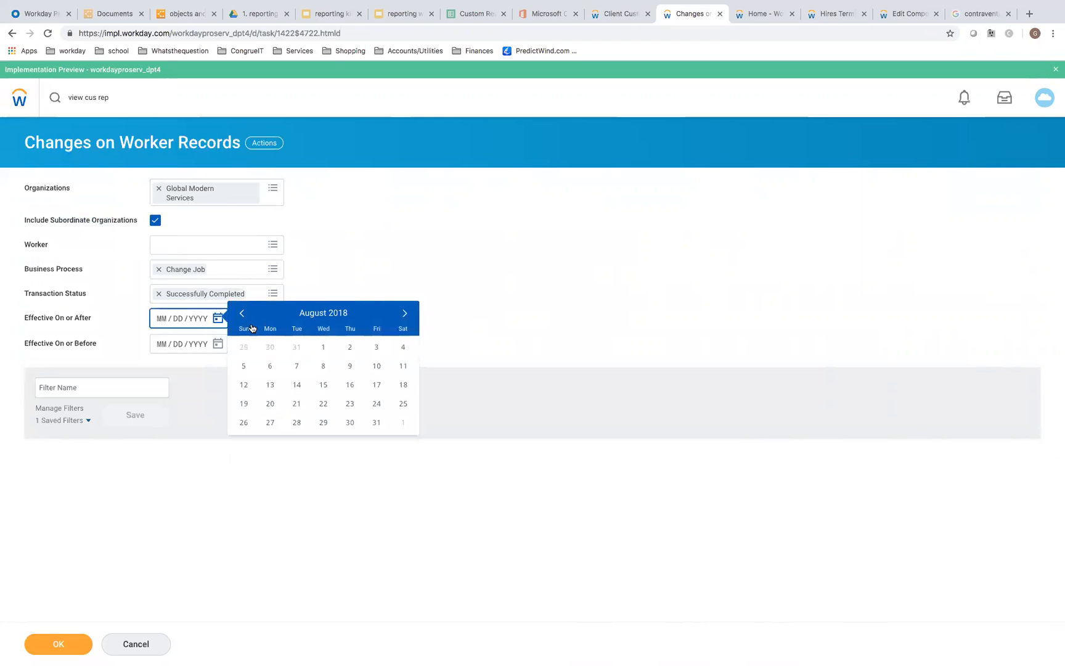
left_click(244, 347)
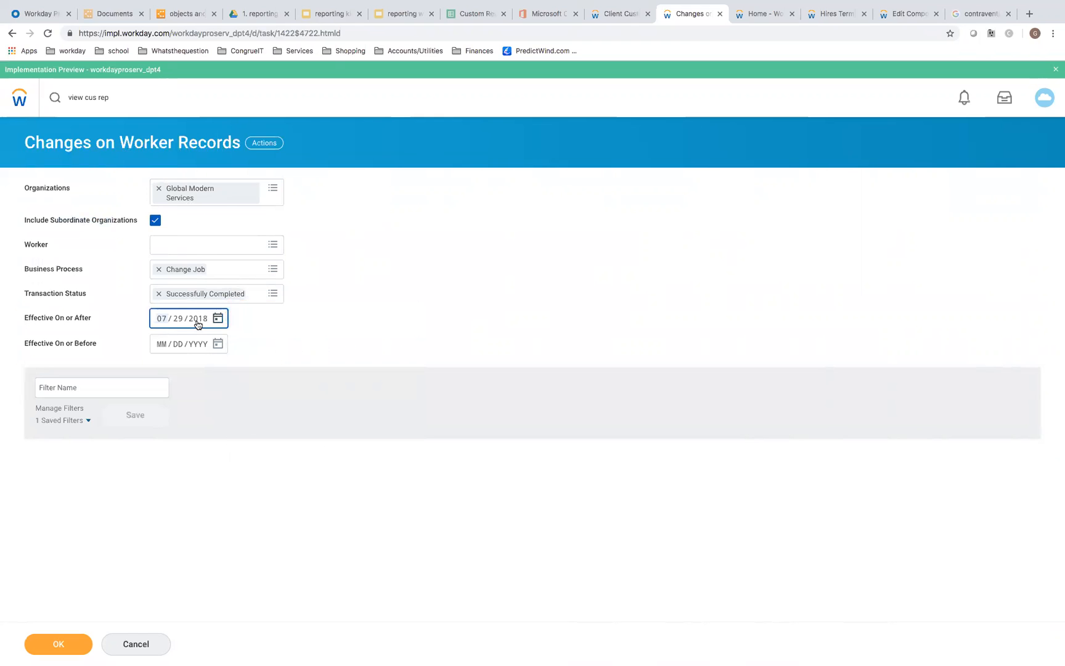
left_click(198, 319)
type("20")
left_click(437, 340)
left_click_drag(35, 321, 73, 318)
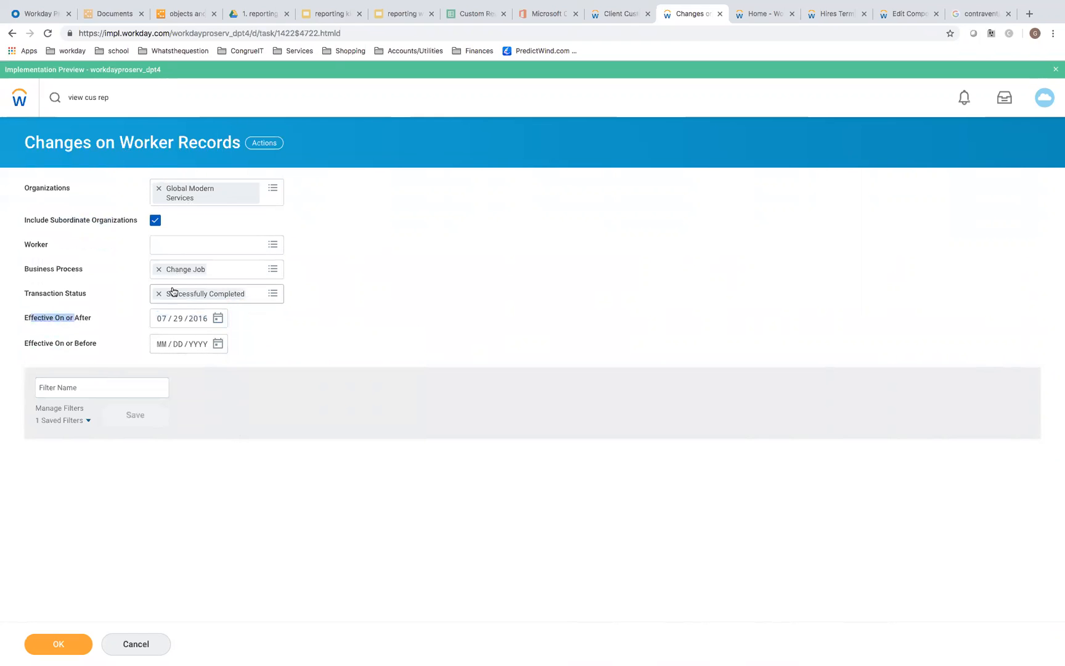
left_click(66, 656)
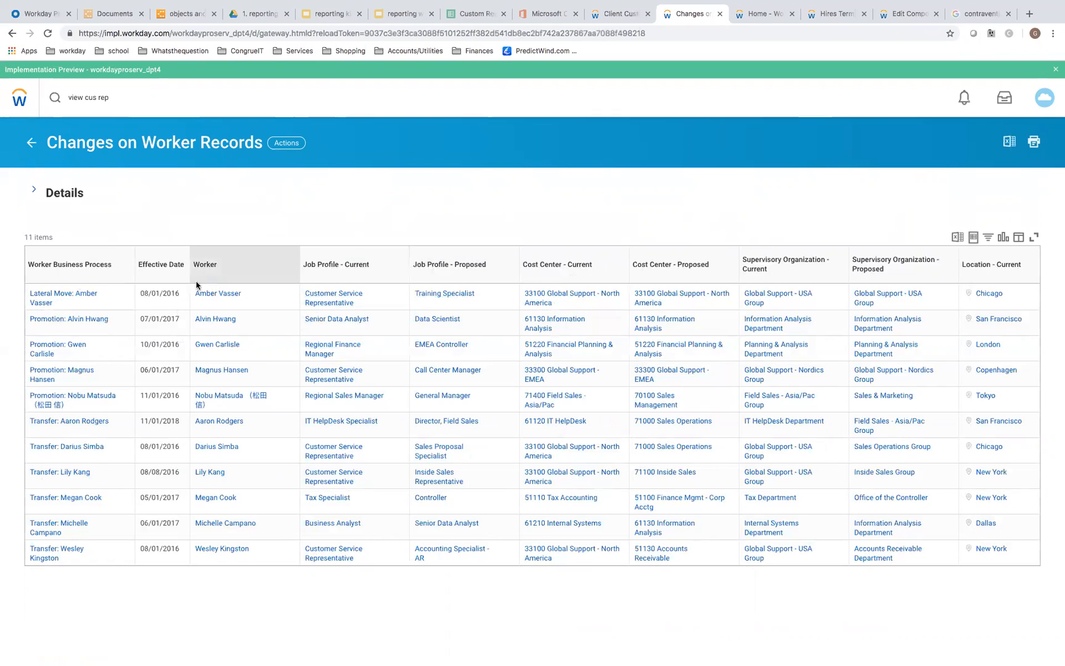
Step: Copy the worker's name from the first result row and enter it in the Worker prompt of the report
left_click_drag(144, 294, 167, 295)
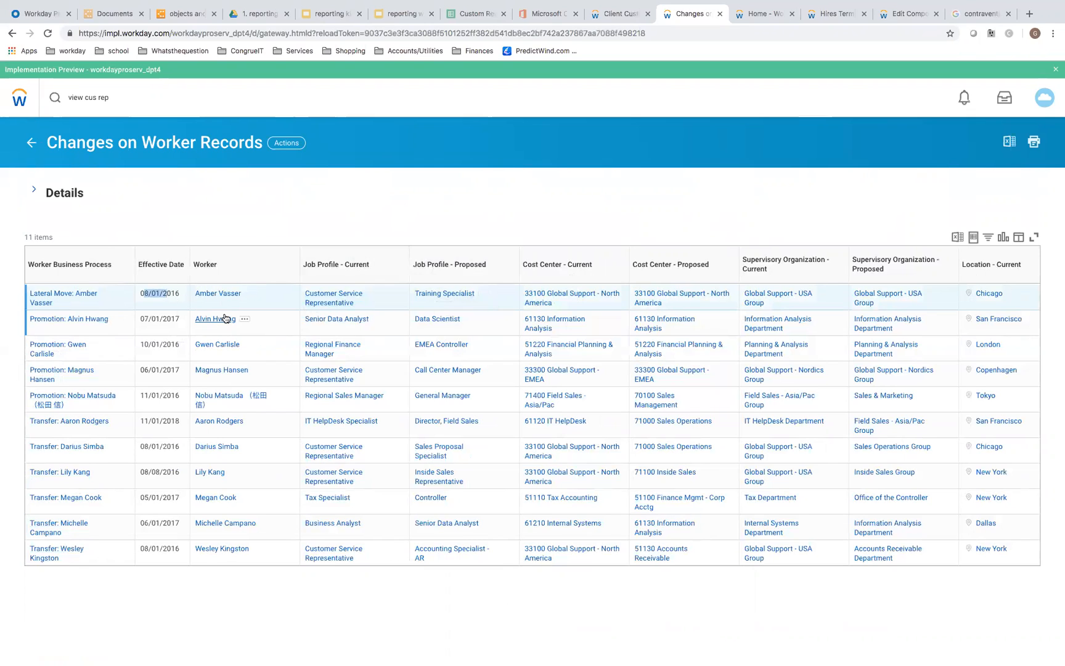
right_click(206, 297)
left_click(223, 342)
left_click(32, 143)
left_click(178, 250)
type("Amber Vasser")
key("Return")
left_click(373, 269)
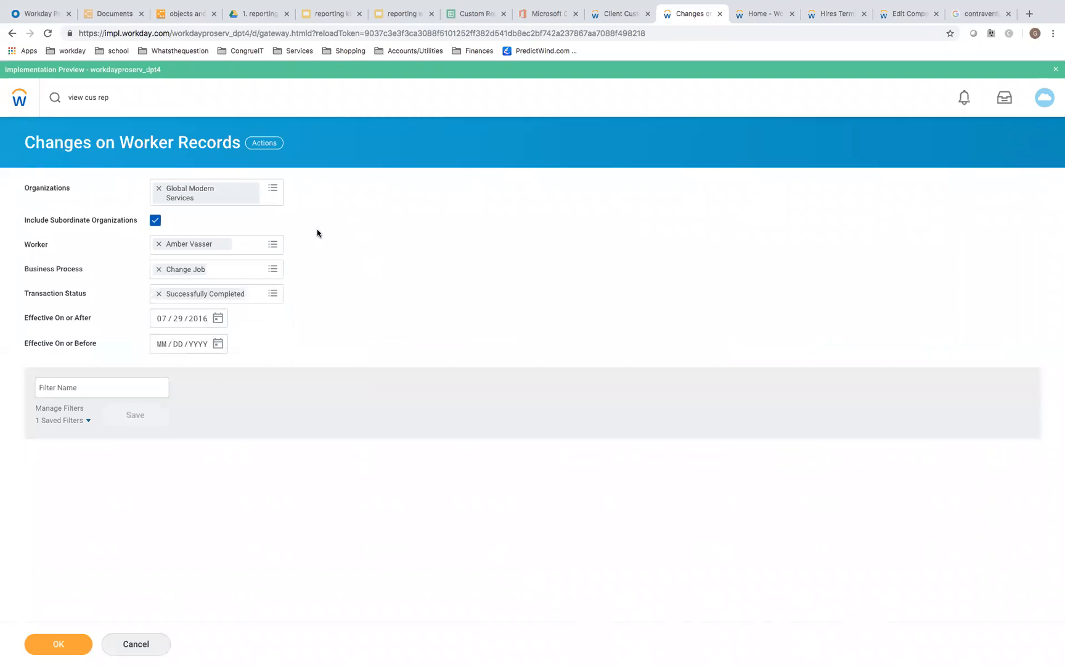
Step: Clear the Business Process prompt and run the report for the chosen worker
left_click(158, 270)
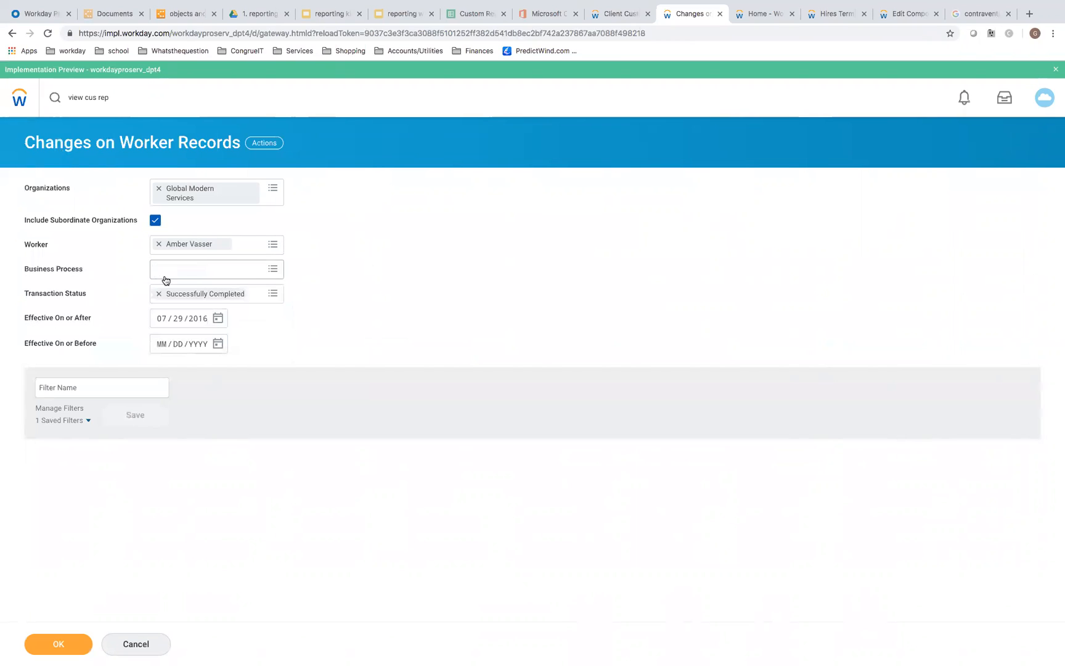
left_click(73, 643)
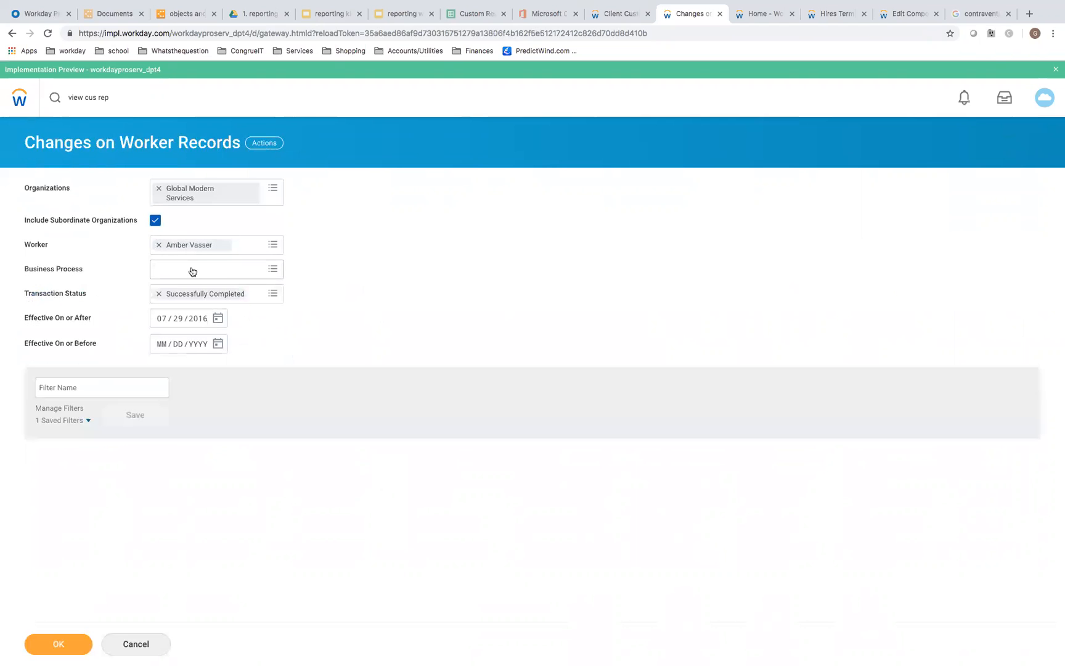
left_click(72, 641)
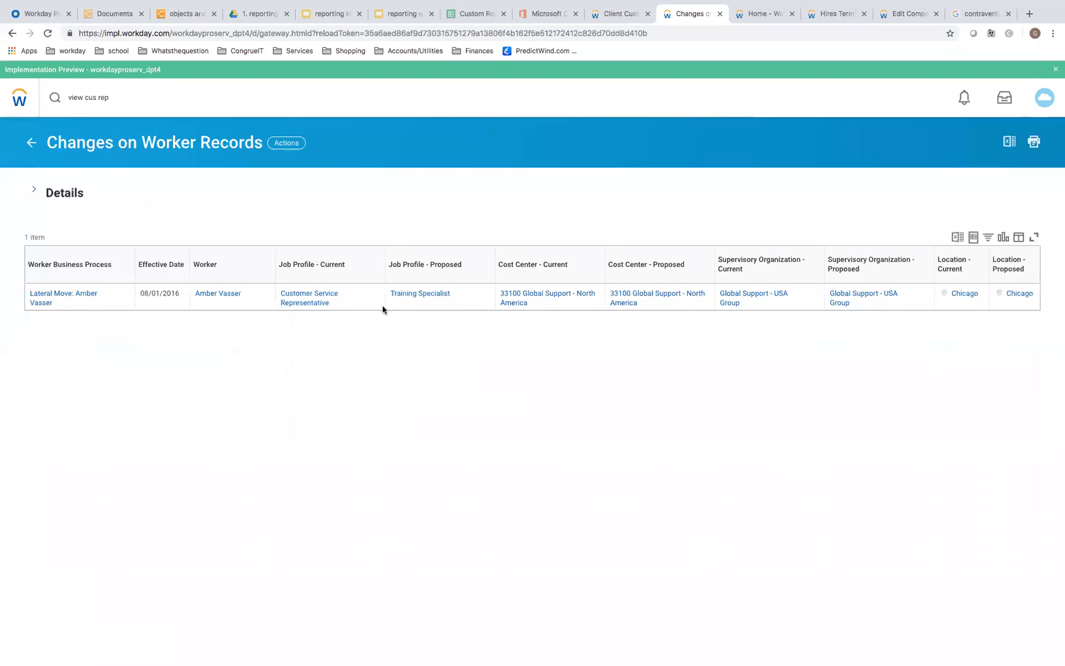
Step: Open the listed worker's profile in a new browser tab and show the Job information
right_click(231, 293)
left_click(253, 303)
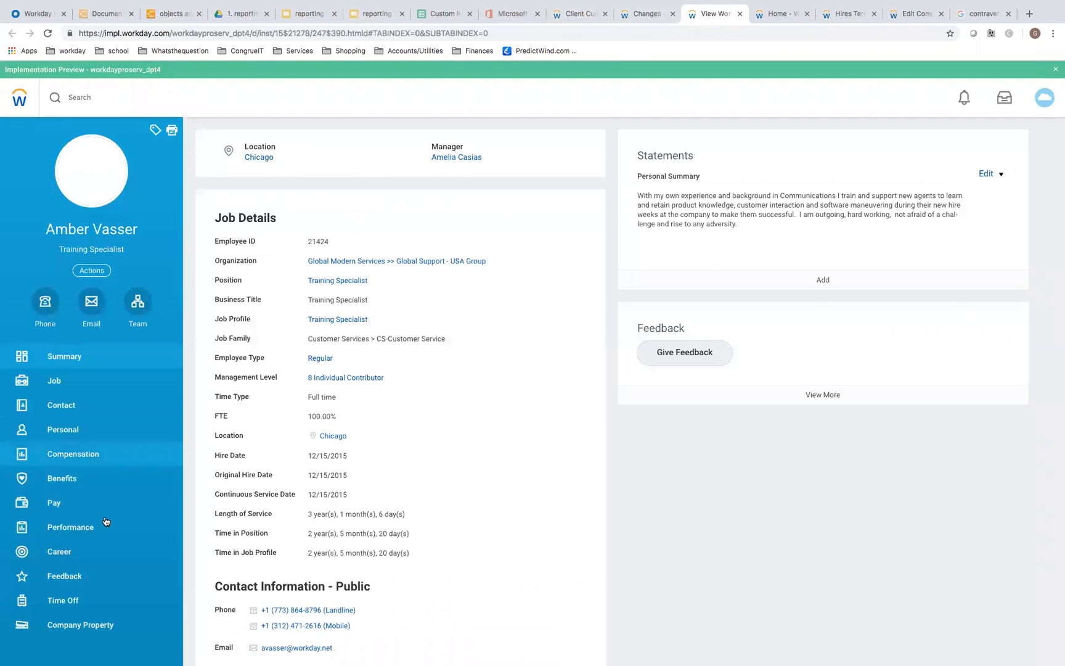
left_click(64, 381)
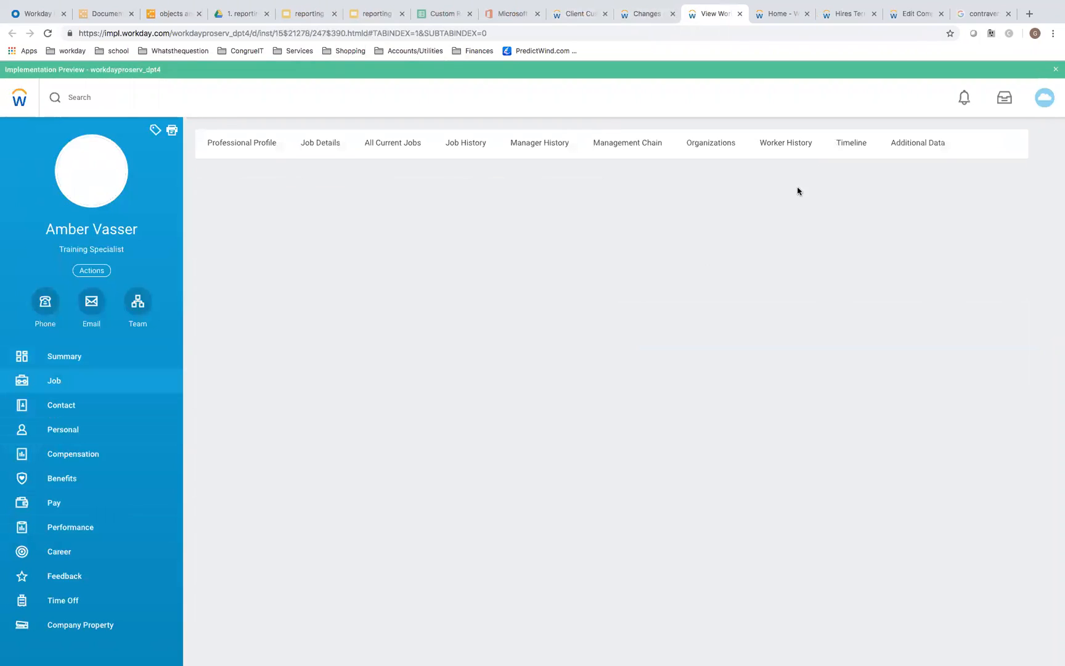
Step: Review the worker's Additional Data, Worker History and Job History on the profile
left_click(937, 145)
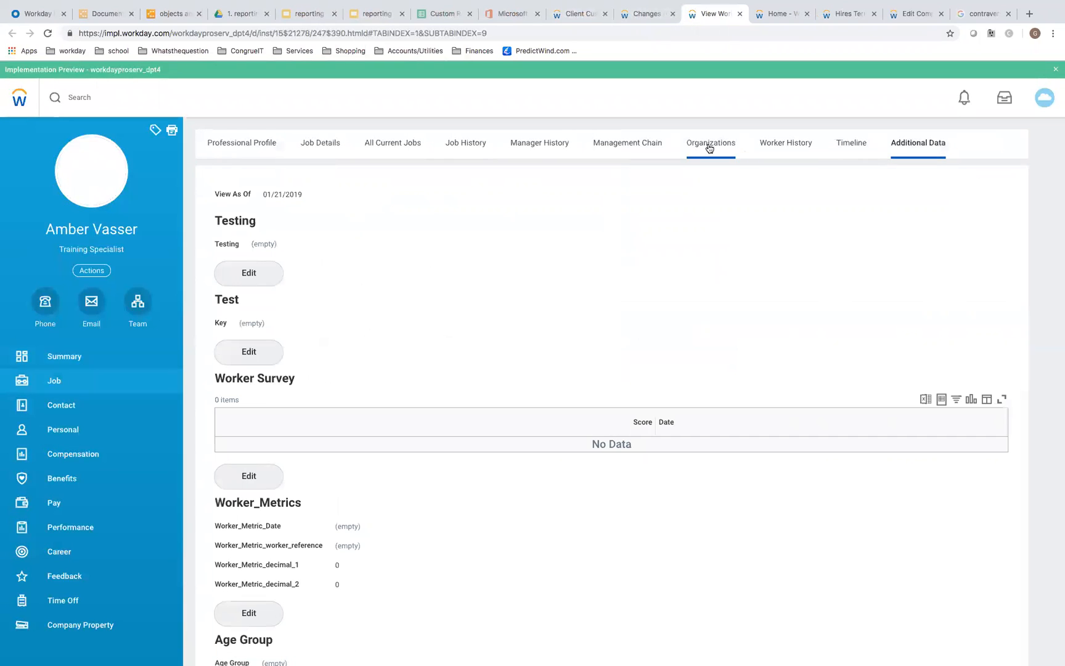
left_click(790, 149)
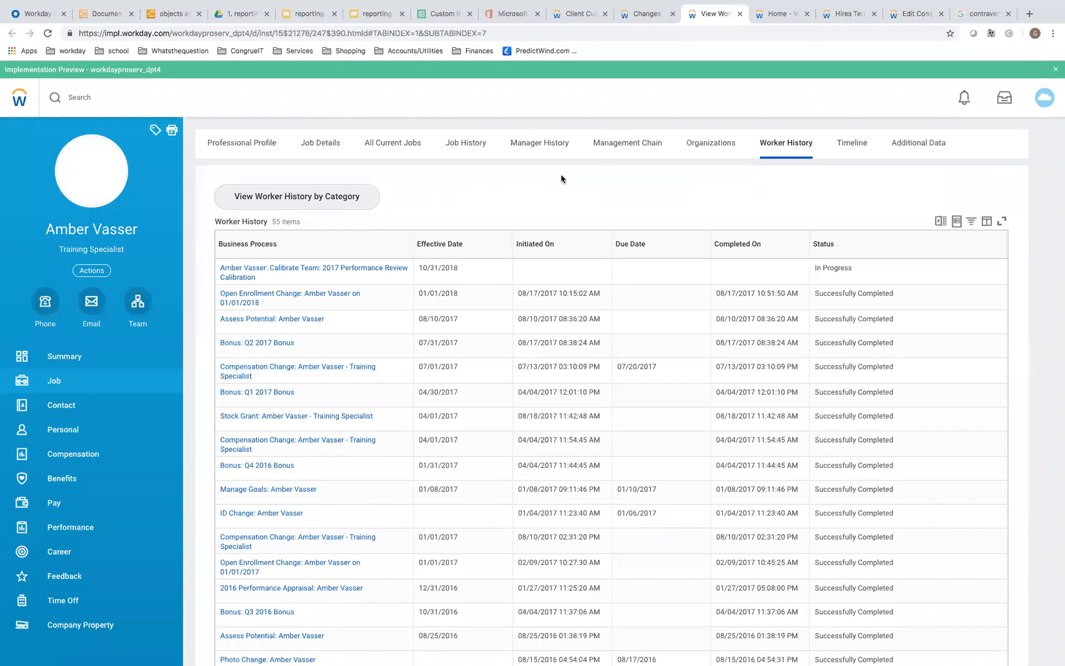
left_click(467, 146)
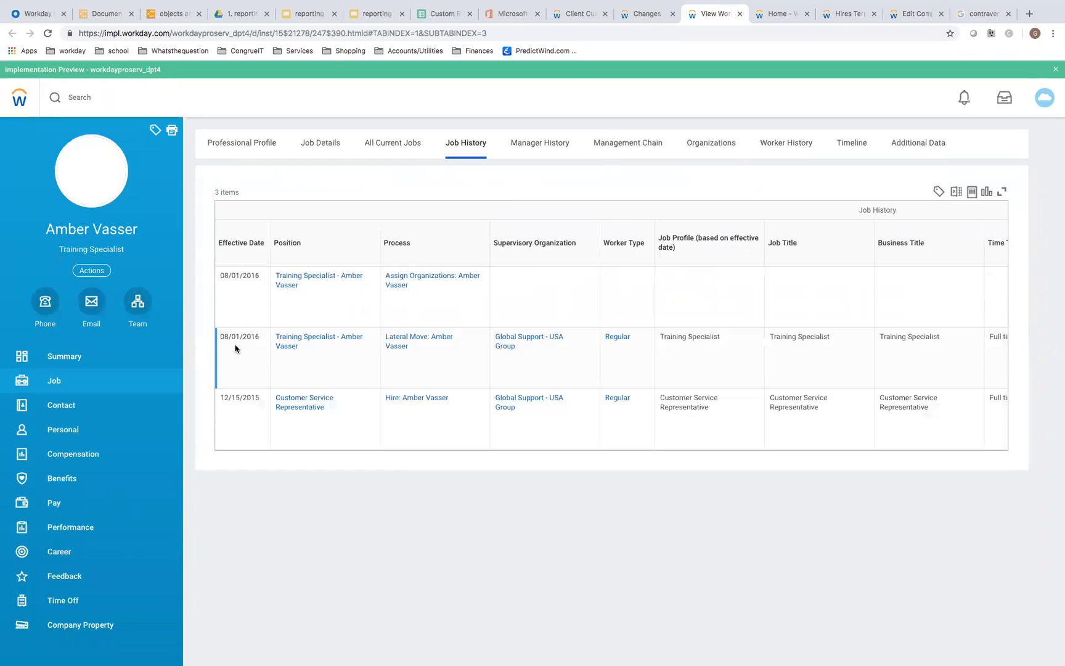
Step: Return to the Changes on Worker Records results, check the worker's related actions, and open the report's custom report definition
left_click(624, 15)
left_click(347, 398)
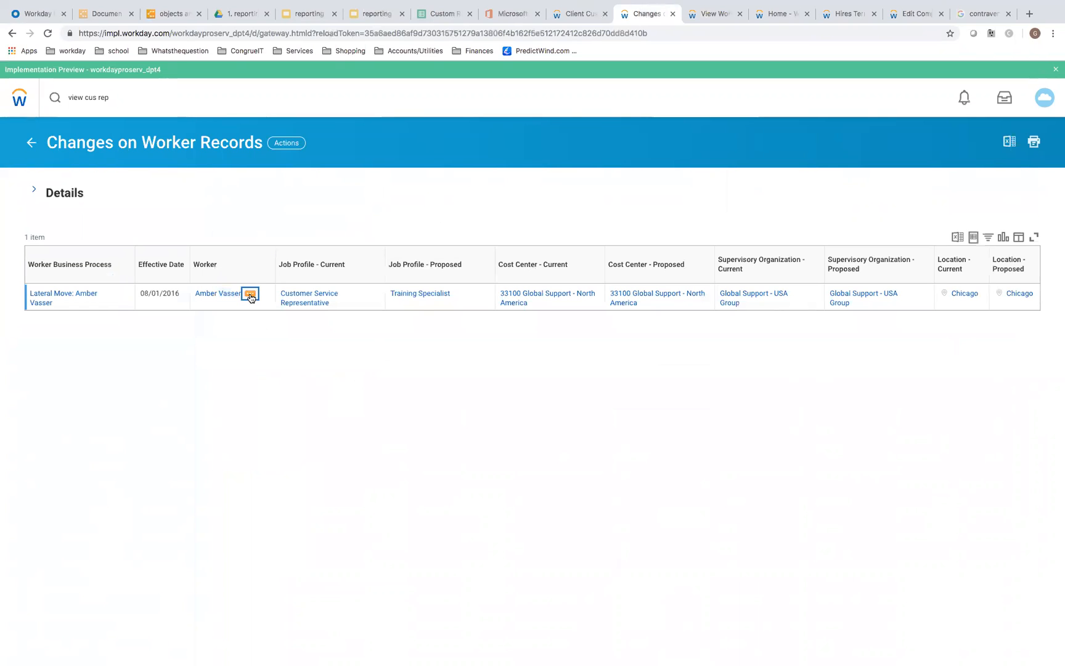
left_click(252, 296)
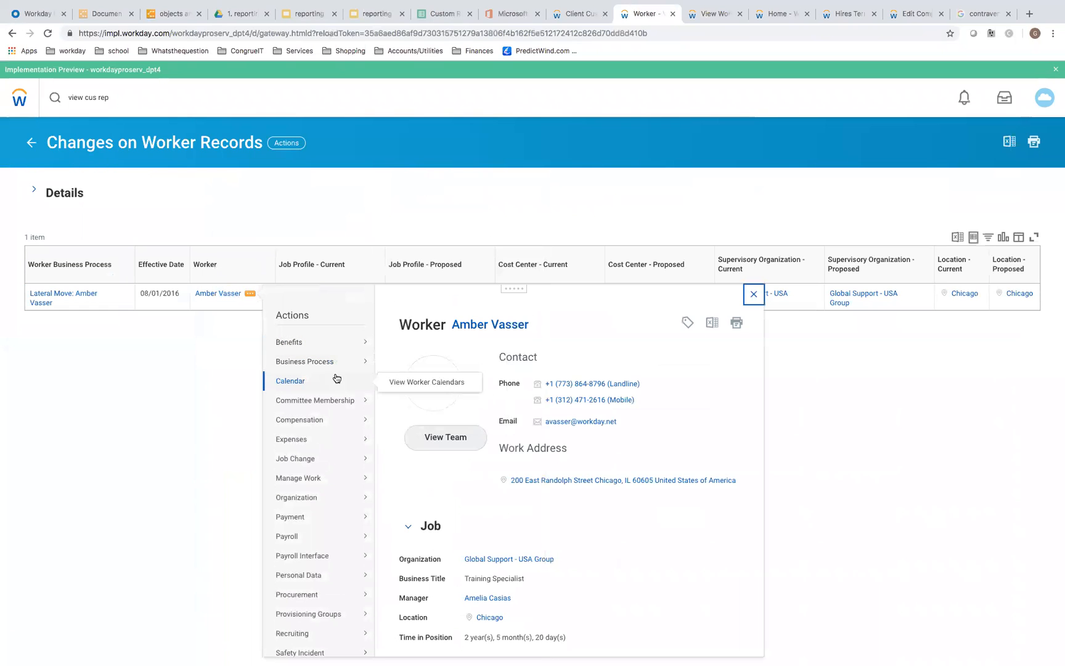
left_click(200, 405)
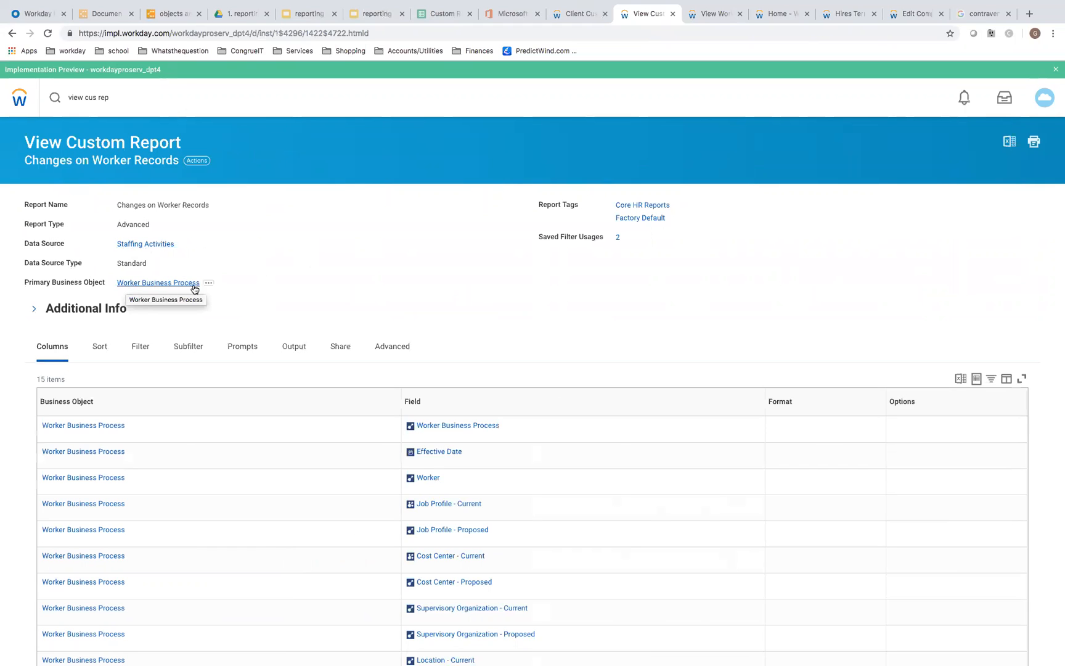
Step: Examine the business objects and fields that make up the columns of the Changes on Worker Records report
scroll(300, 287, "down", 1)
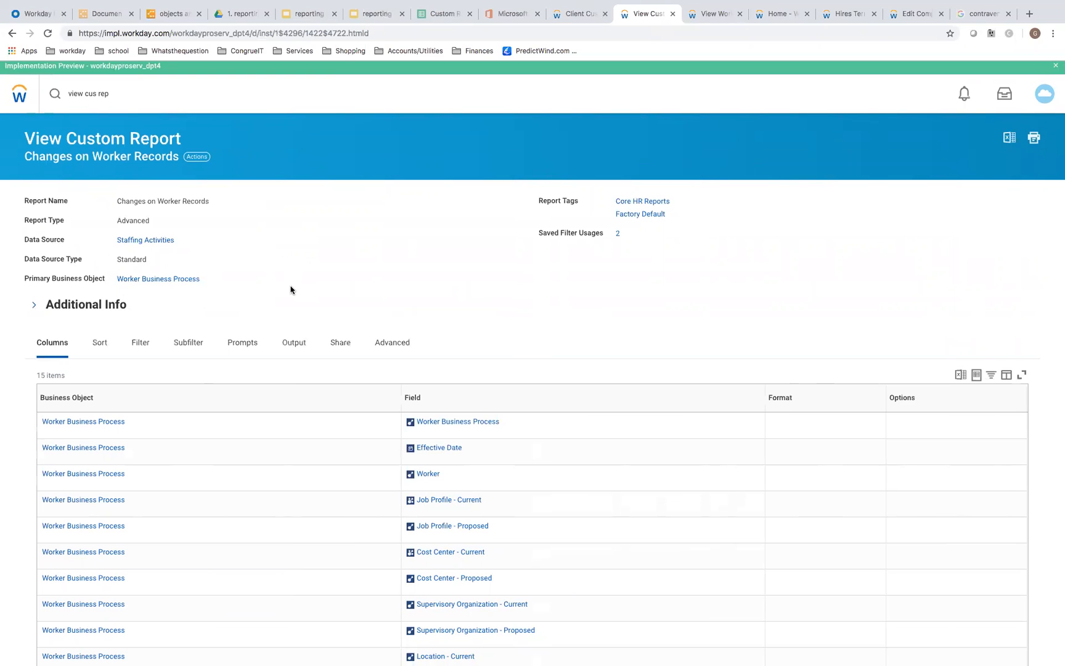
scroll(277, 295, "down", 1)
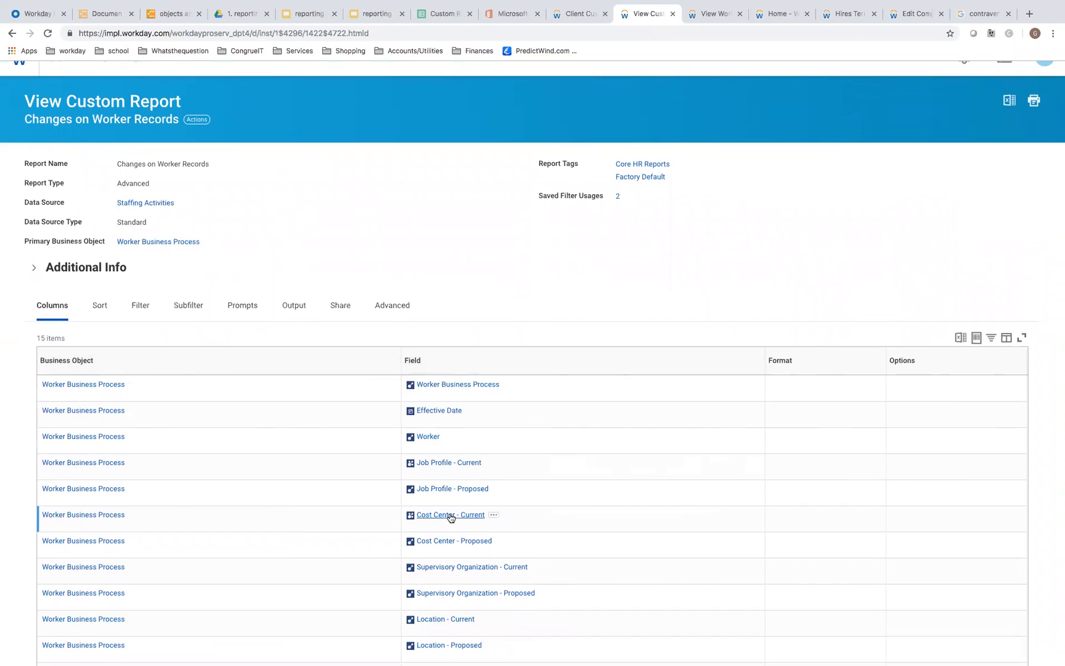
scroll(450, 518, "down", 2)
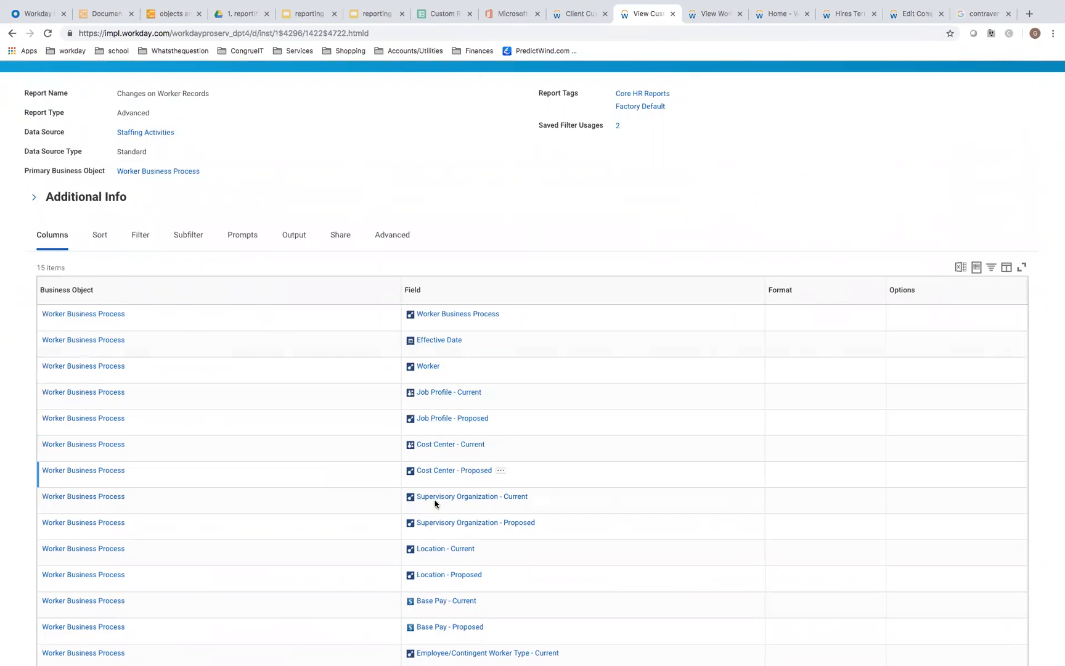
scroll(435, 525, "down", 3)
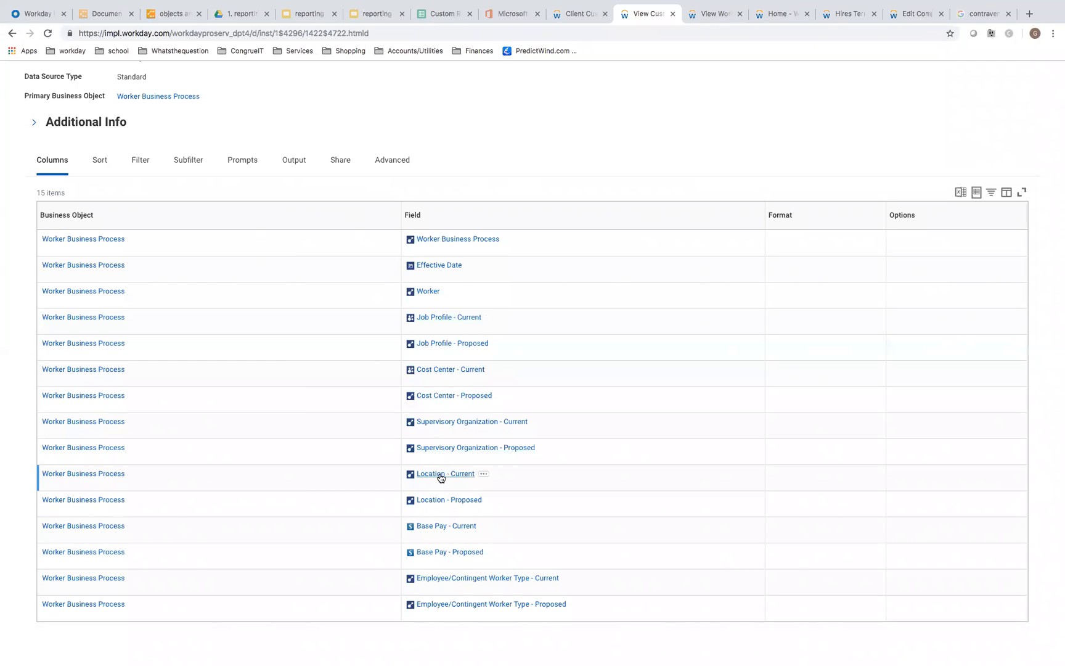
scroll(440, 476, "up", 1)
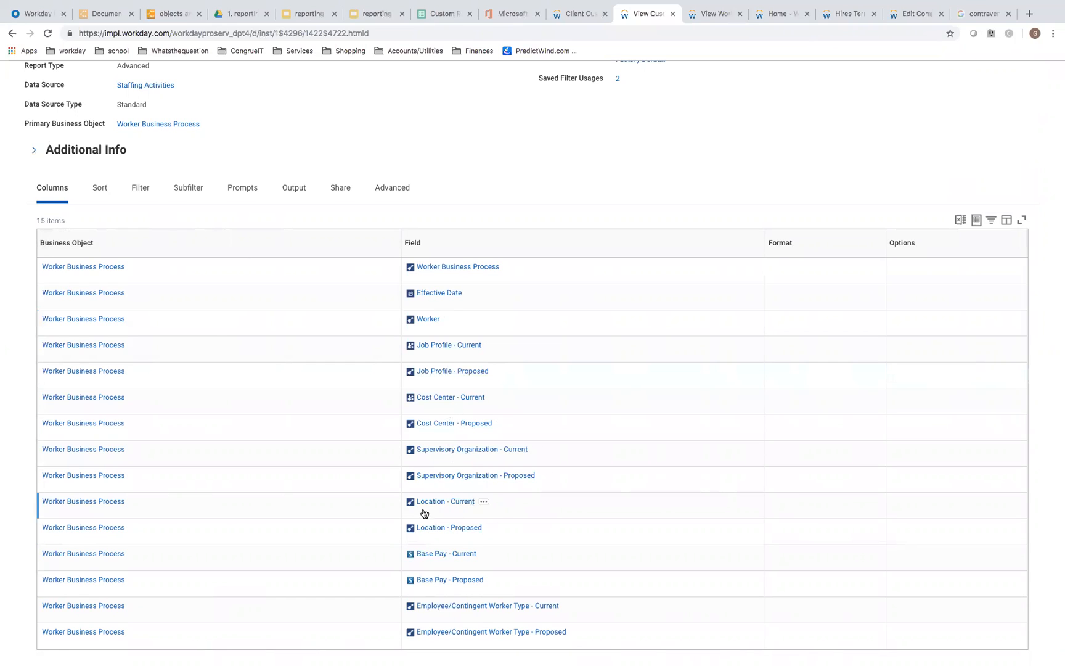
Step: Show the report's filter conditions and compare them with the current and proposed fields among its columns
left_click(140, 190)
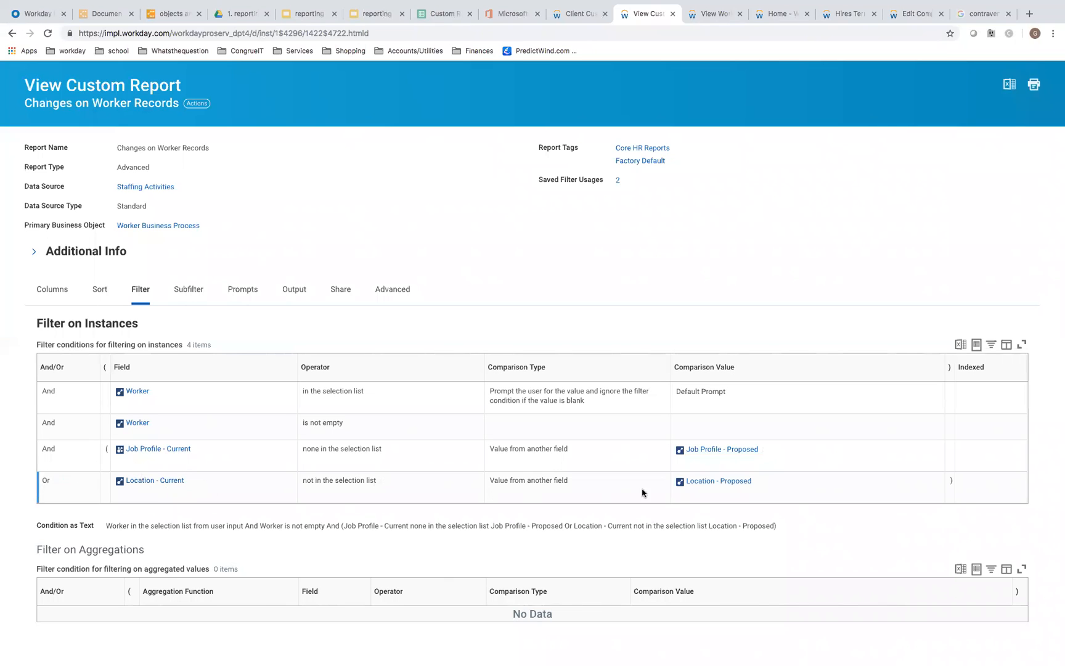
left_click(56, 289)
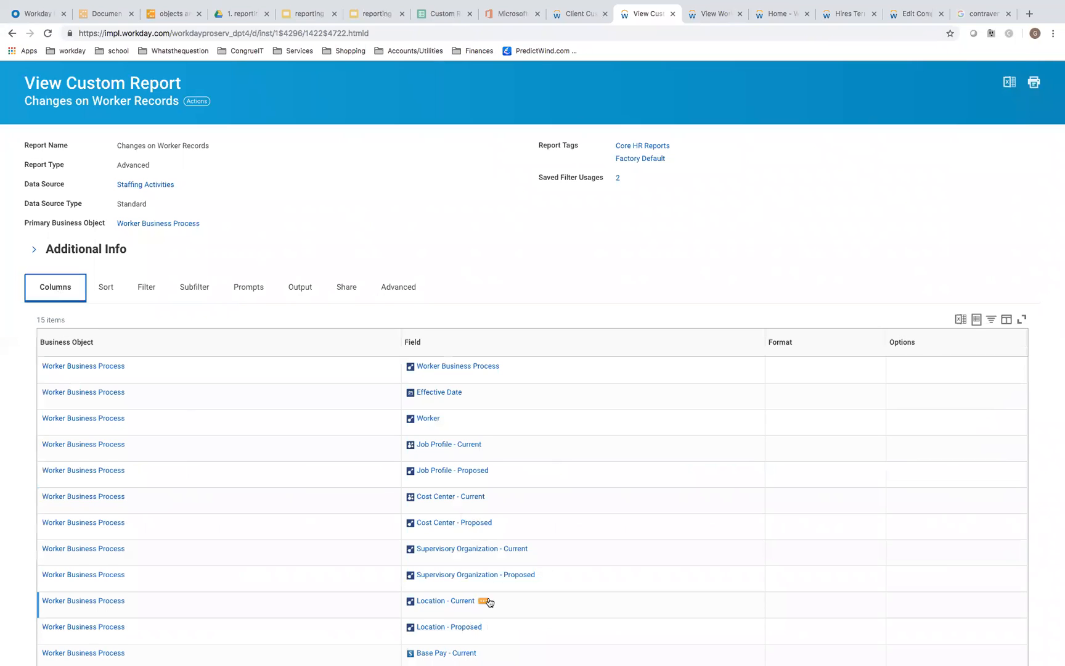
scroll(484, 601, "down", 1)
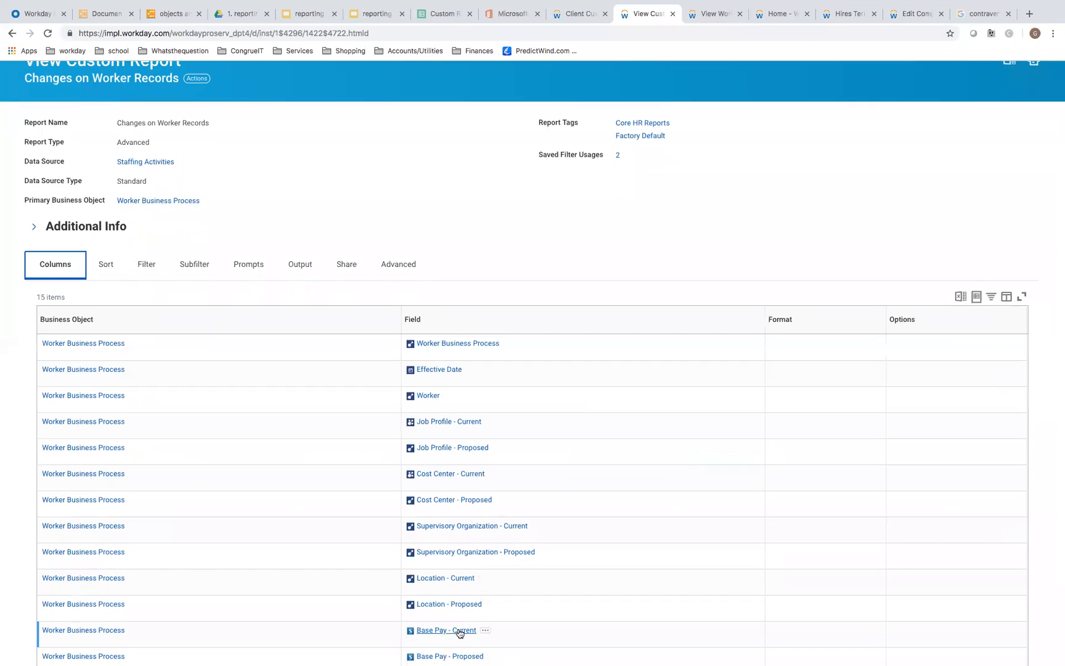
scroll(439, 656, "down", 4)
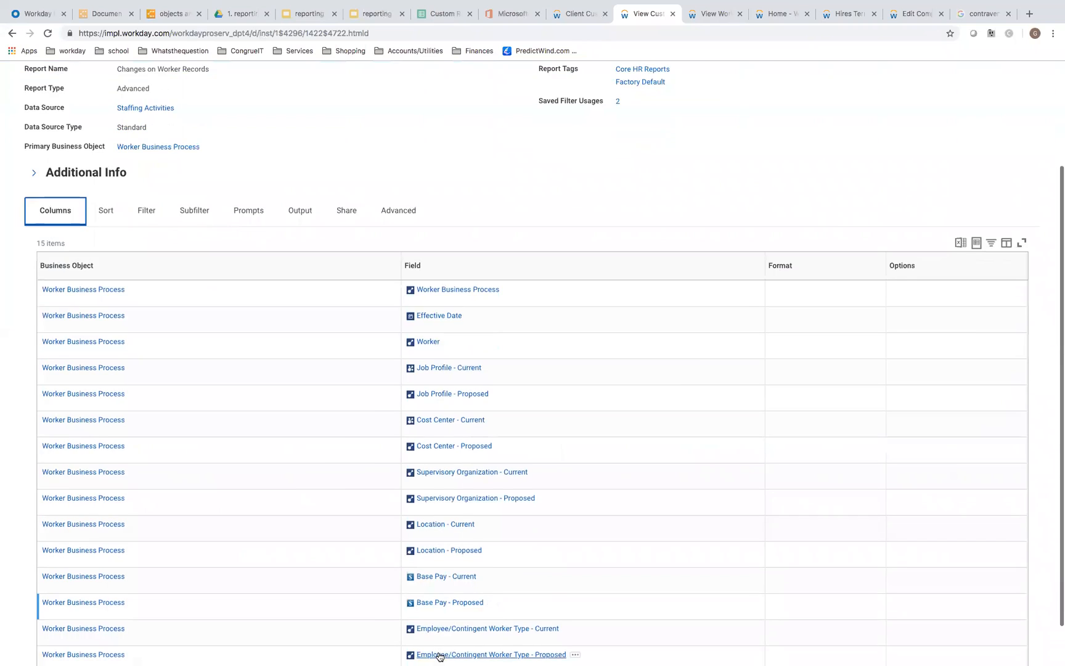
Step: Review the report's instance filter conditions again and examine its sub level filter on the Worker business object
left_click(143, 179)
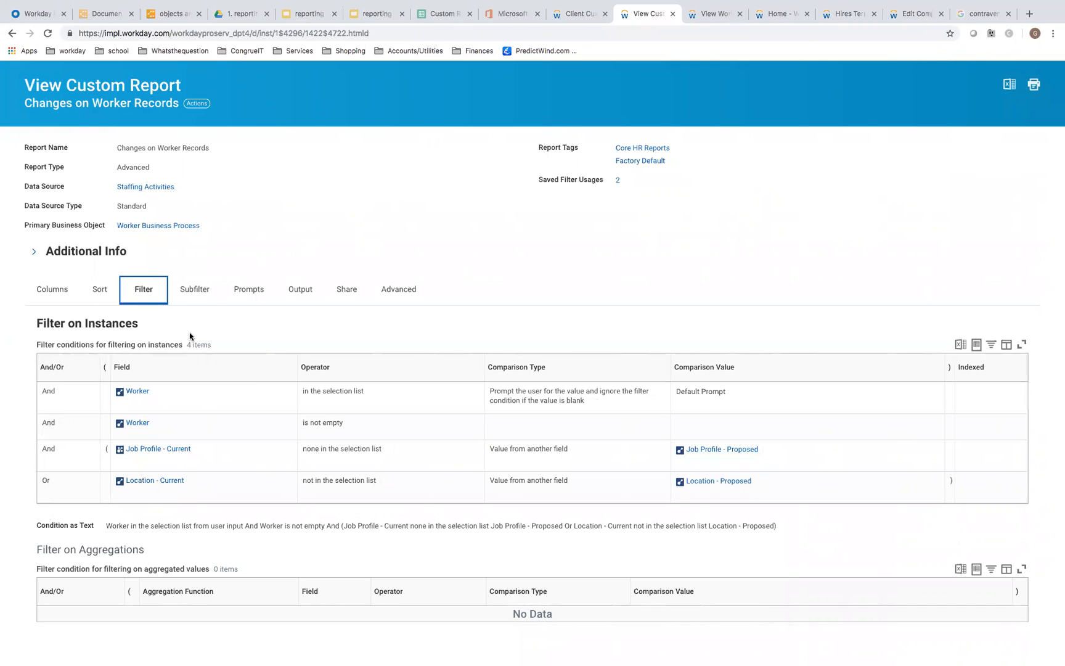
left_click(205, 292)
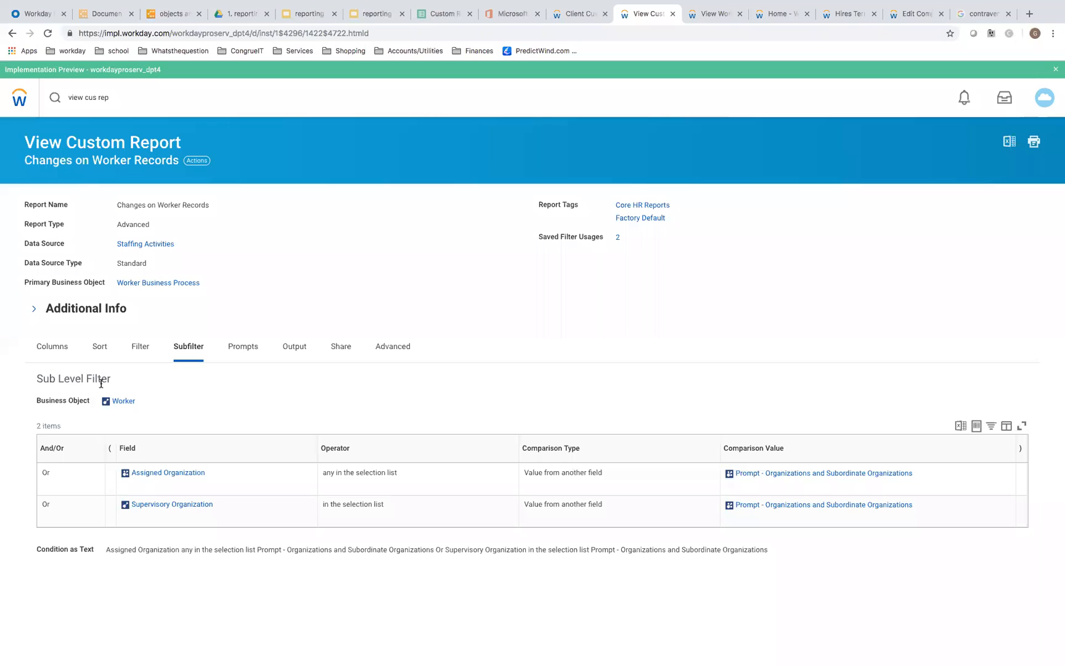
mouse_move(124, 405)
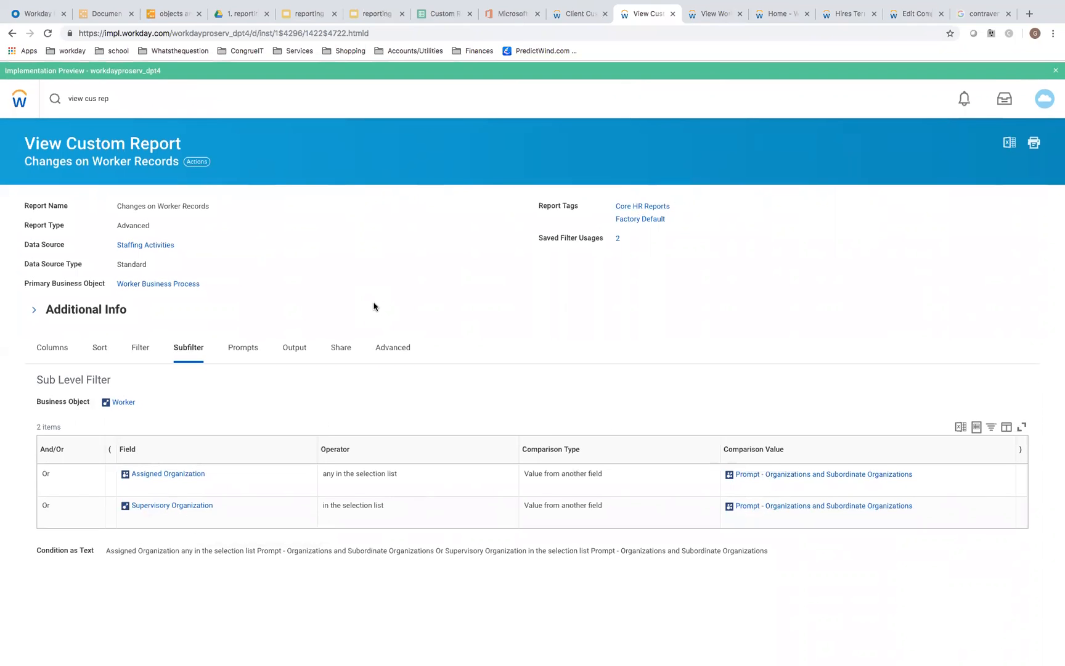
Step: Return to the home page and open the Headcount and FTE Analytics report from the Baseline HR Reports in Client Custom Reports
left_click(18, 101)
left_click(856, 333)
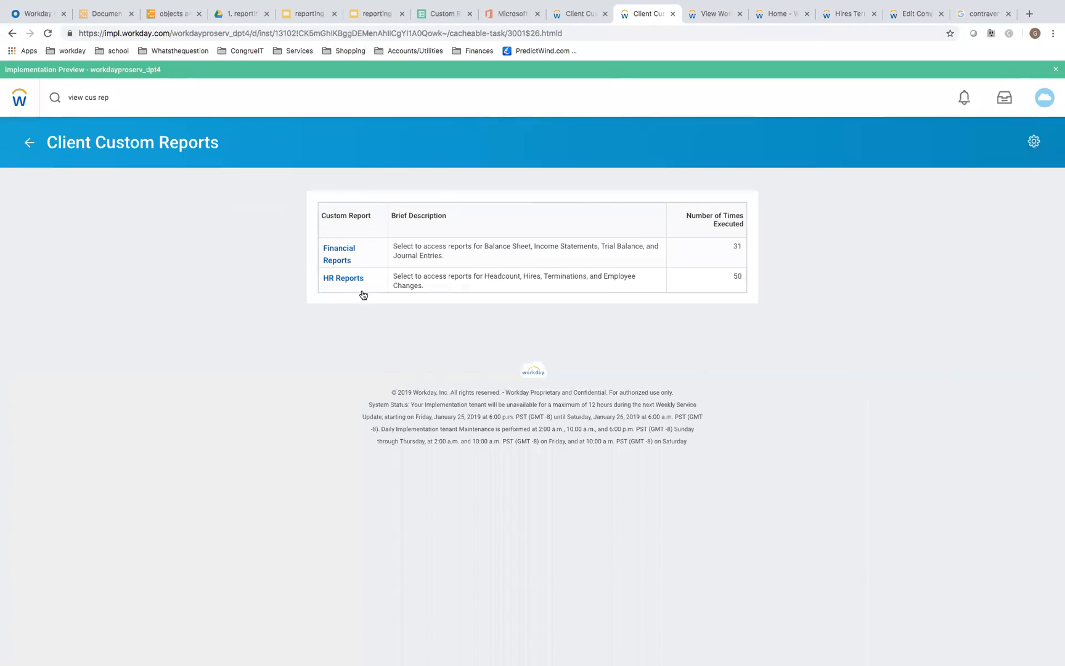
left_click(345, 279)
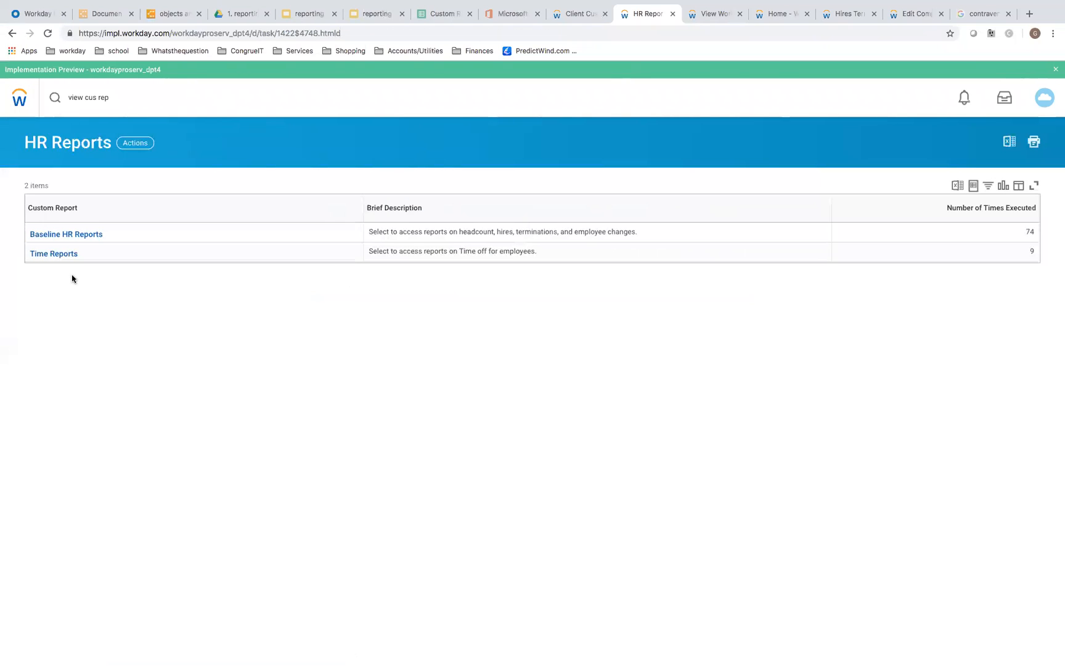
left_click(78, 234)
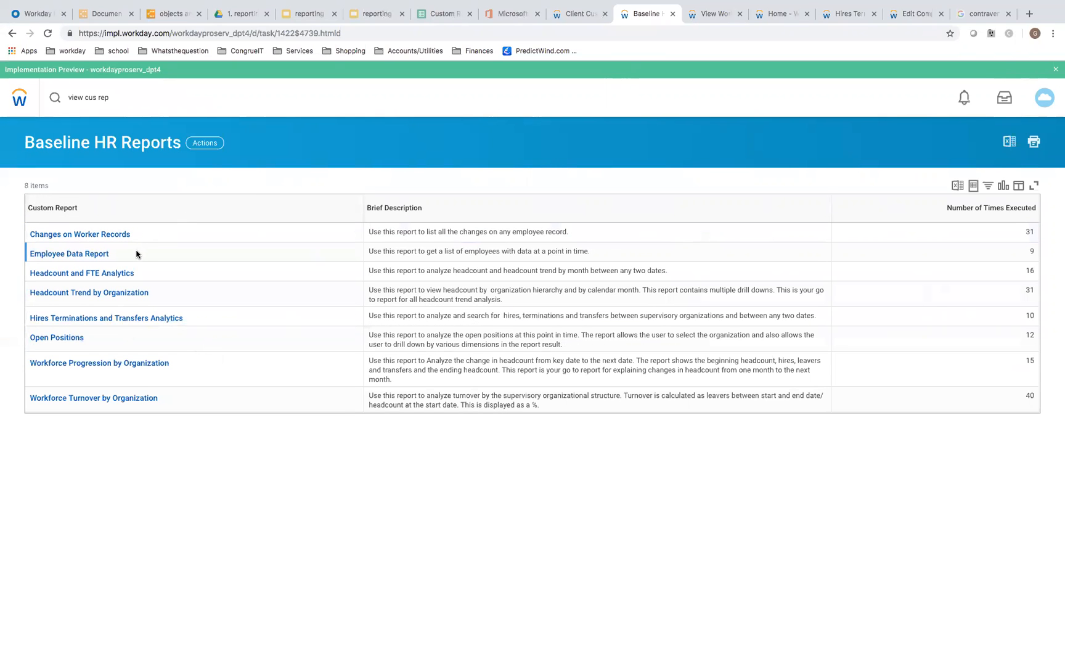
left_click(102, 275)
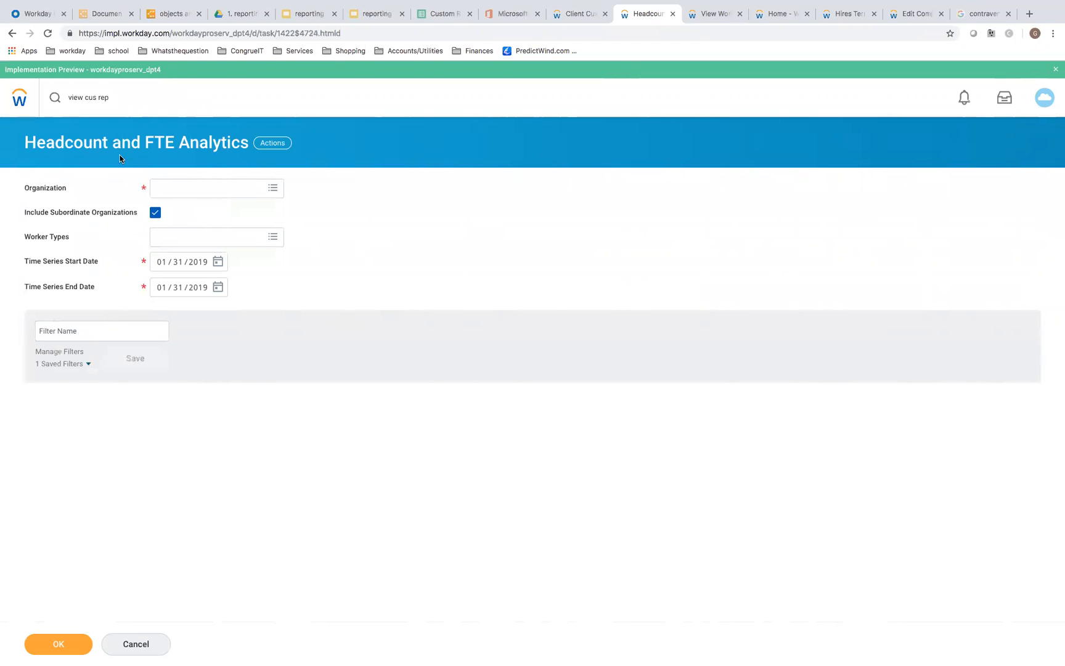
Step: Search the Organization prompt by the manager's name and choose Supervisory Organization: Consulting Services
left_click(192, 190)
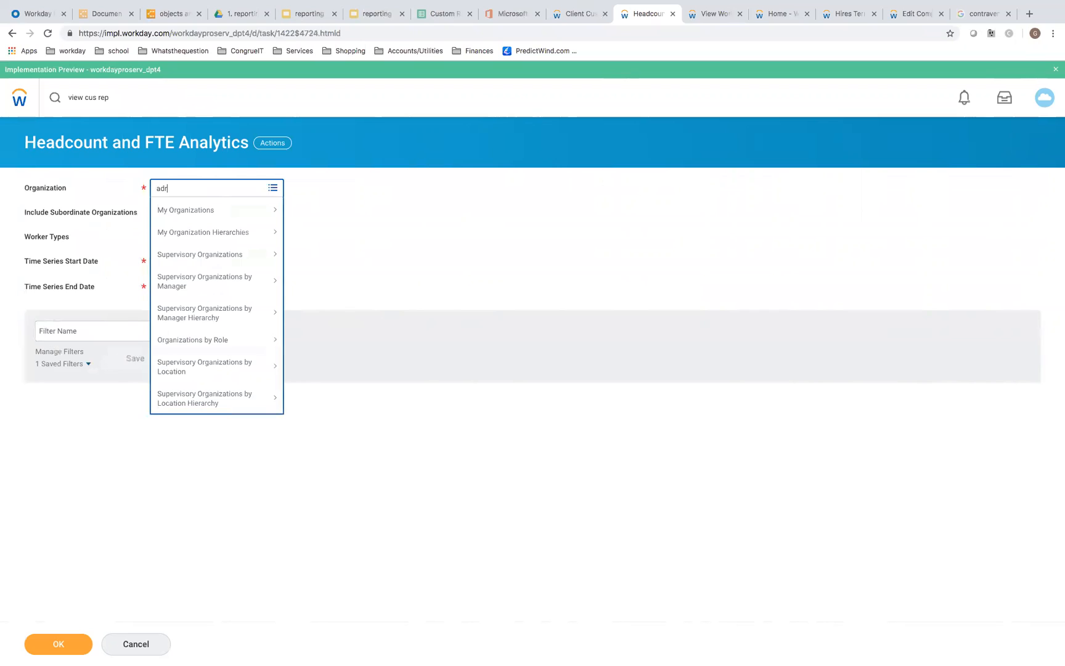
key("BackSpace")
key("BackSpace")
key("BackSpace")
key("Return")
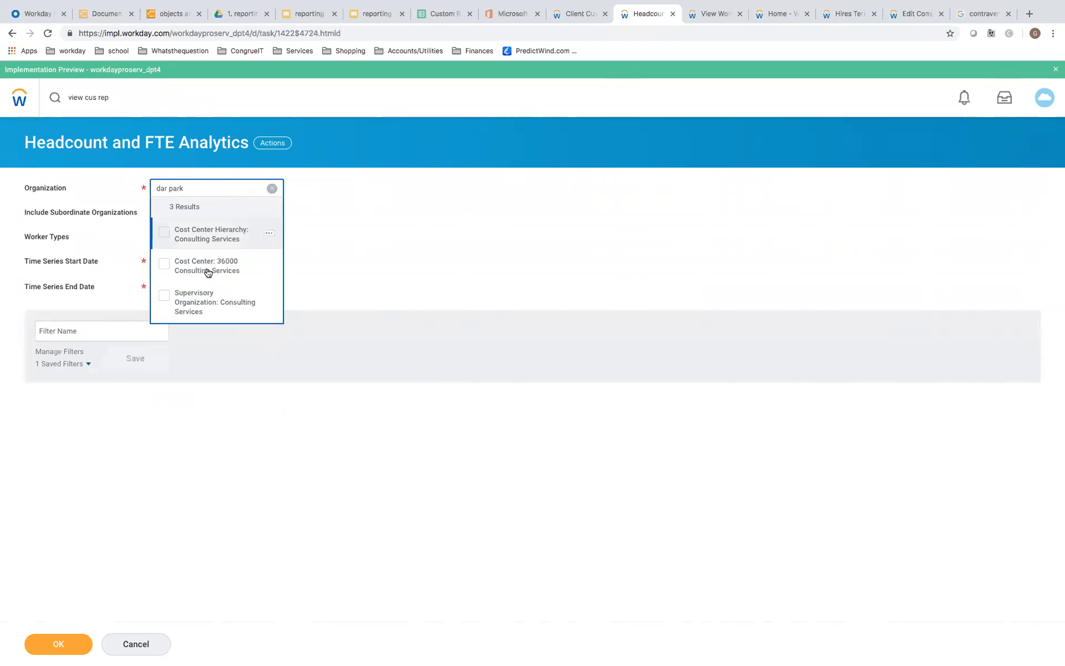
left_click(206, 307)
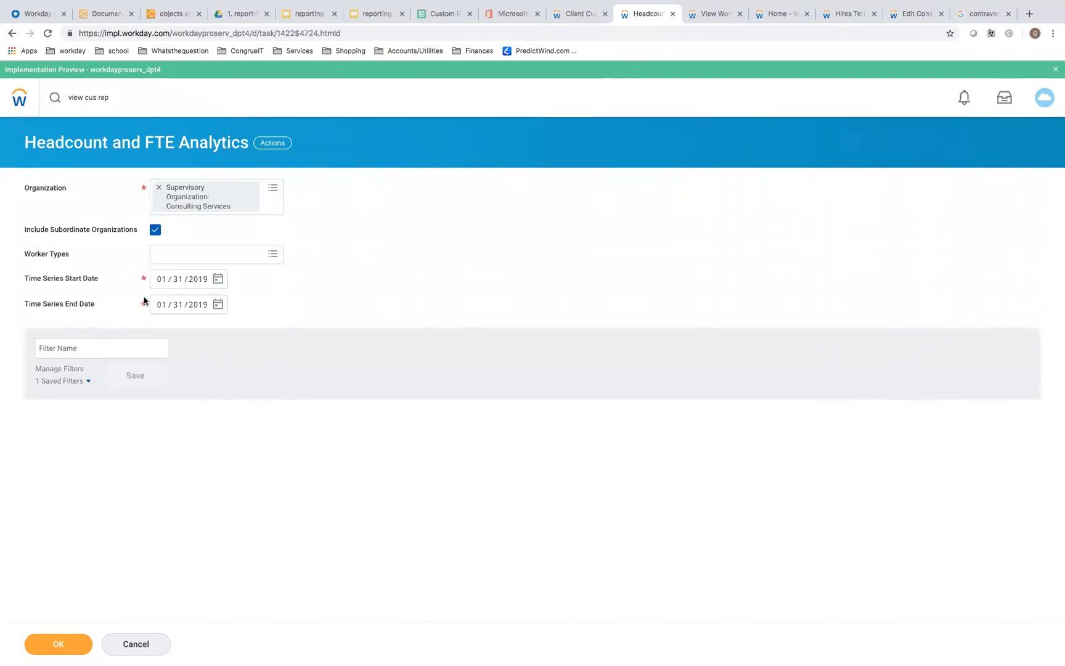
Step: Check the Worker Types options without choosing any, set the Time Series Start Date to 01/31/2018, and run the report
left_click(273, 254)
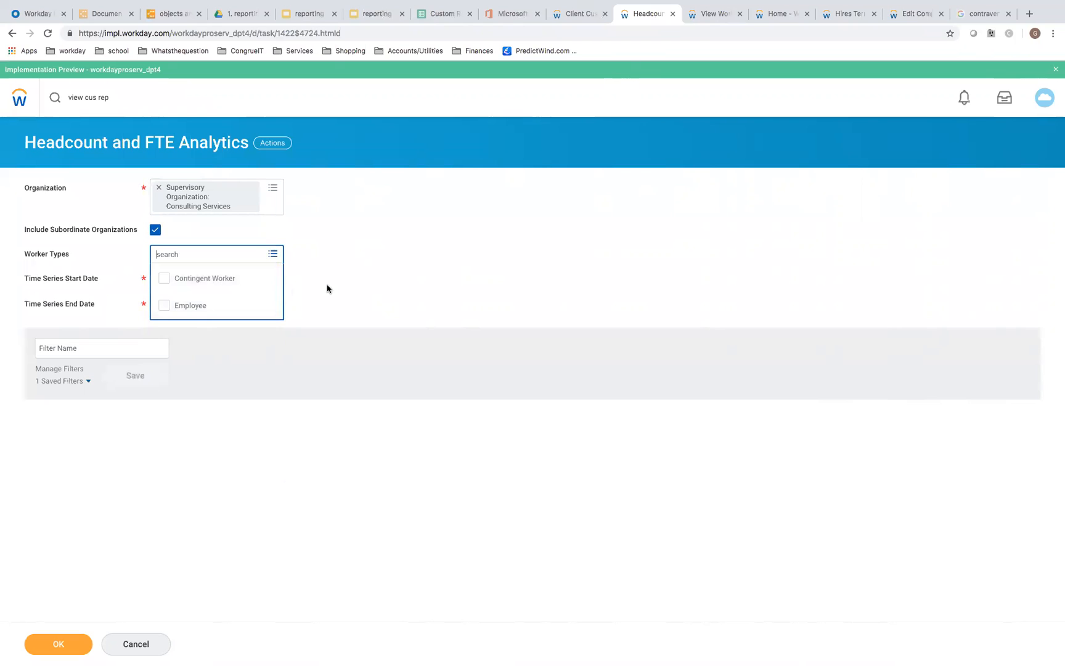
left_click(359, 284)
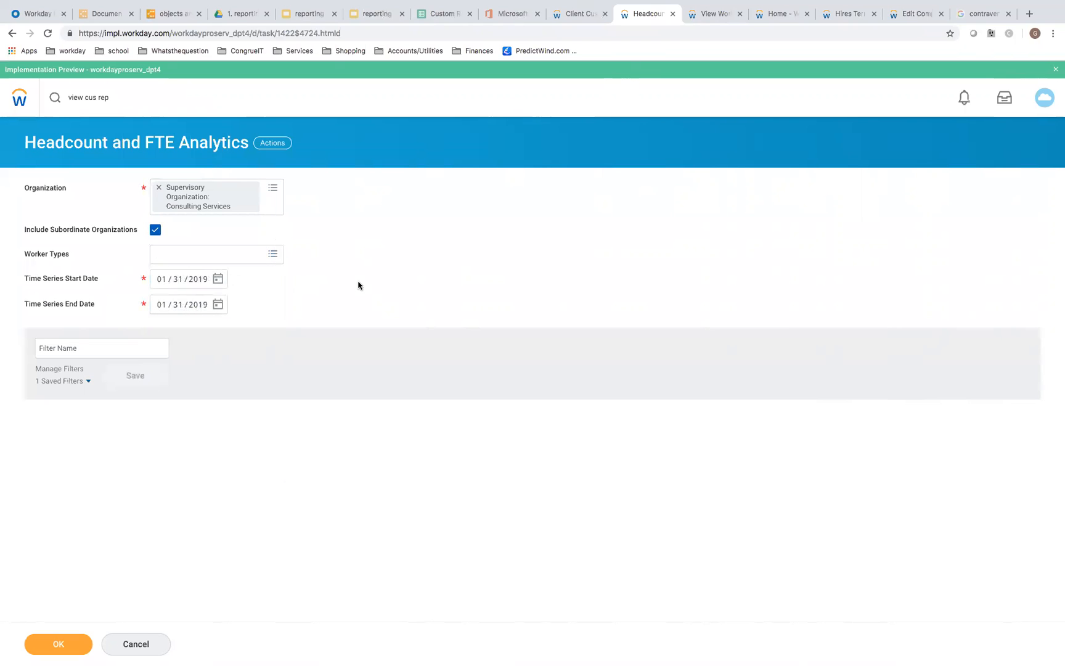
left_click_drag(32, 281, 75, 281)
left_click(41, 307)
left_click(199, 283)
type("2018")
left_click(425, 330)
left_click(57, 644)
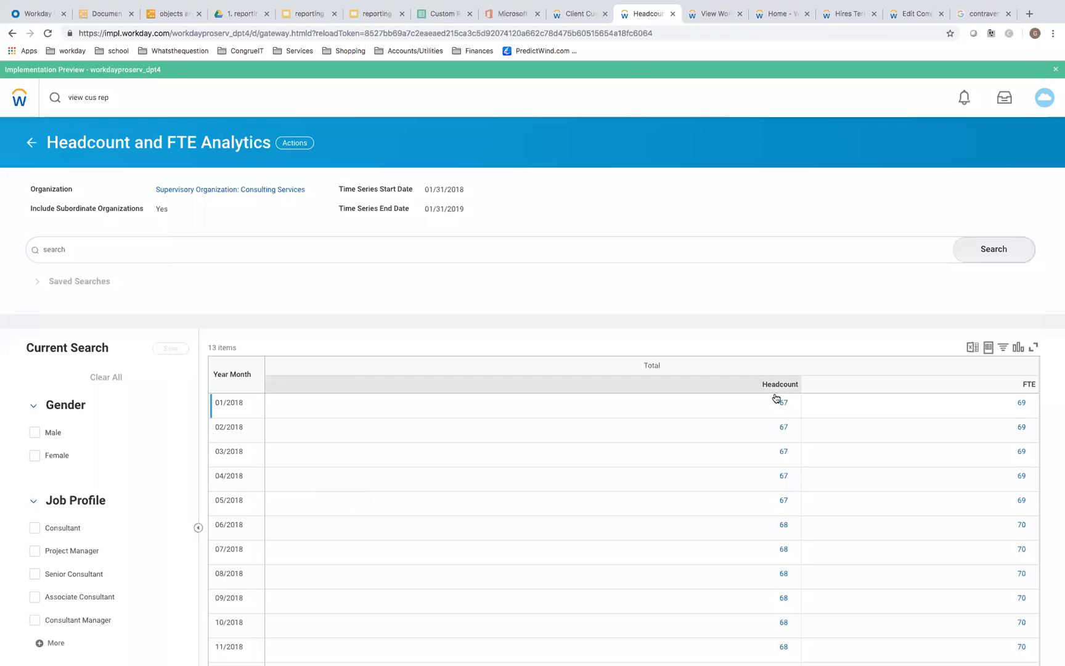
Step: Review the monthly headcount and FTE results and filter them by the Project Manager job profile
scroll(758, 554, "down", 3)
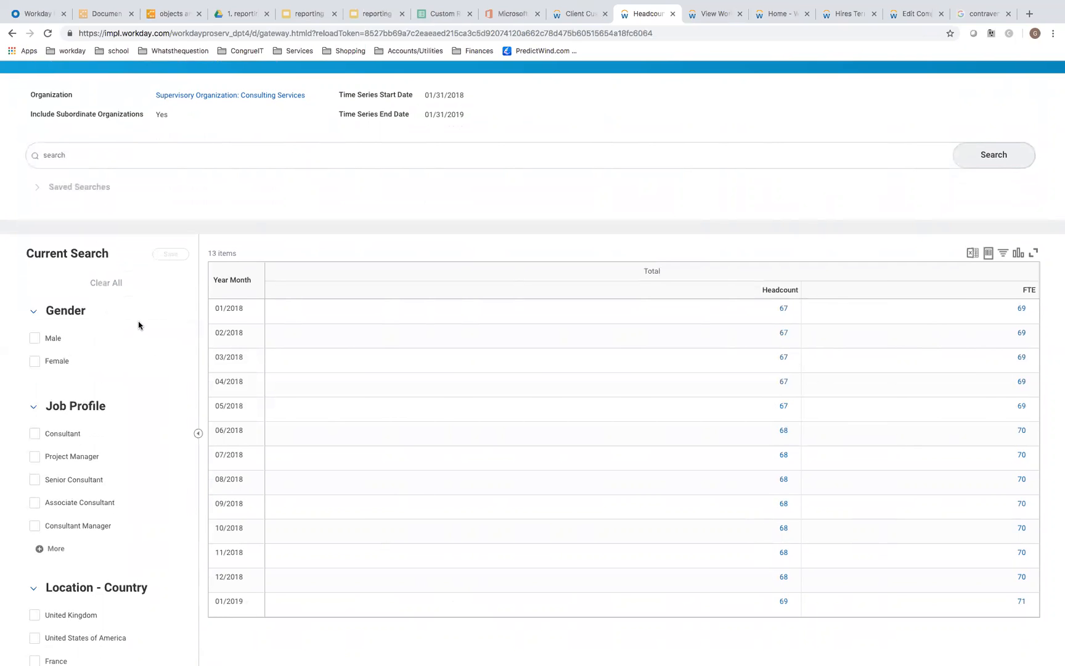
scroll(138, 326, "up", 1)
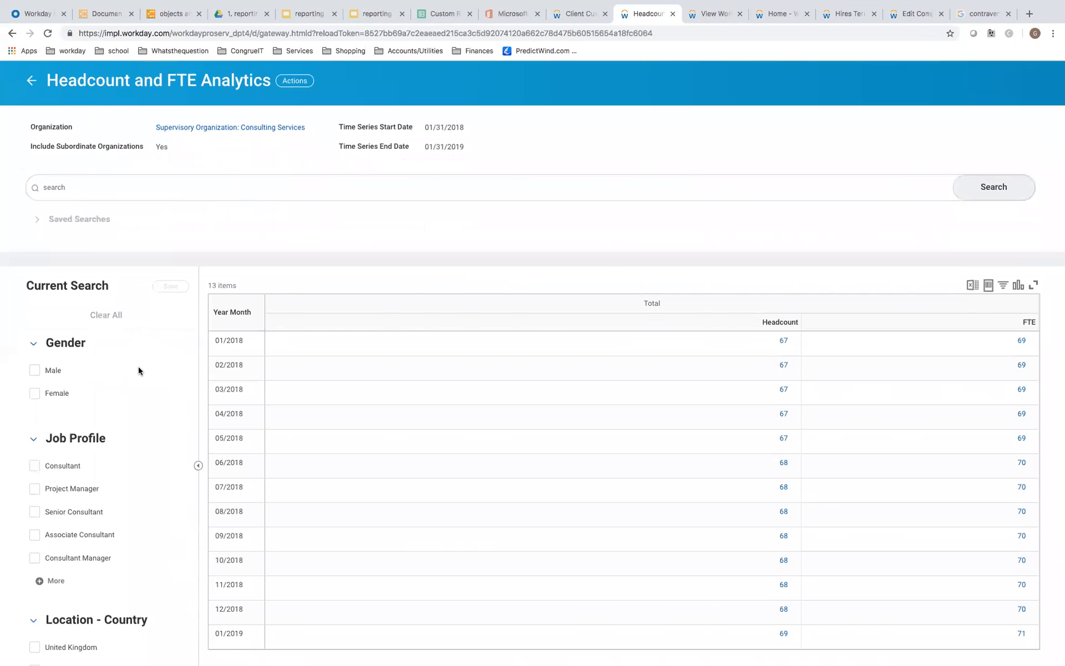
left_click(37, 488)
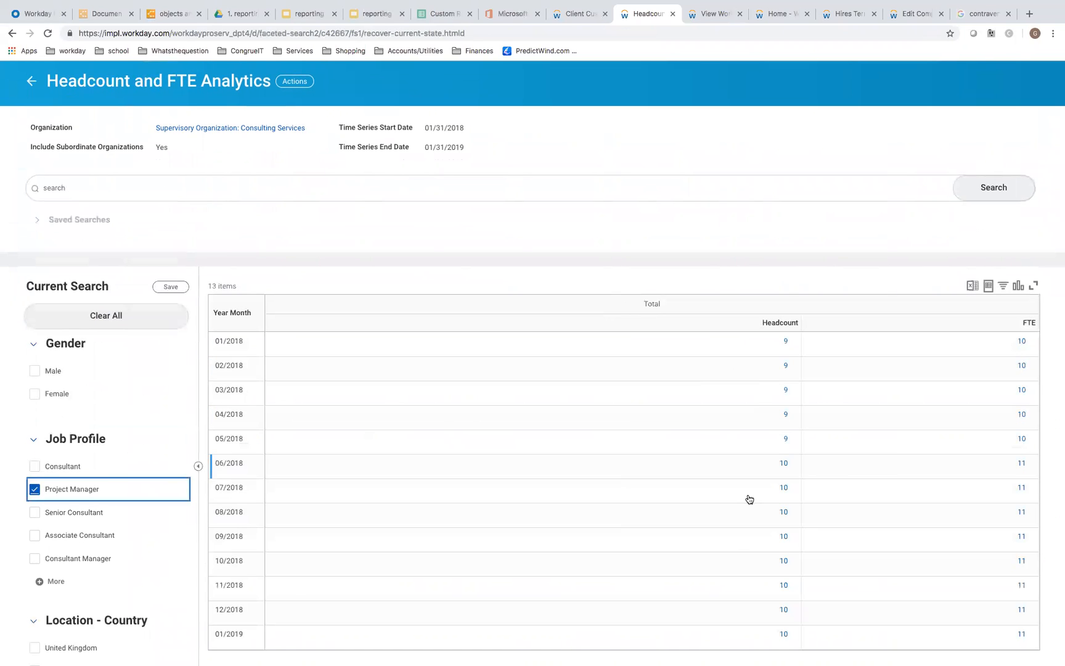
scroll(740, 541, "down", 1)
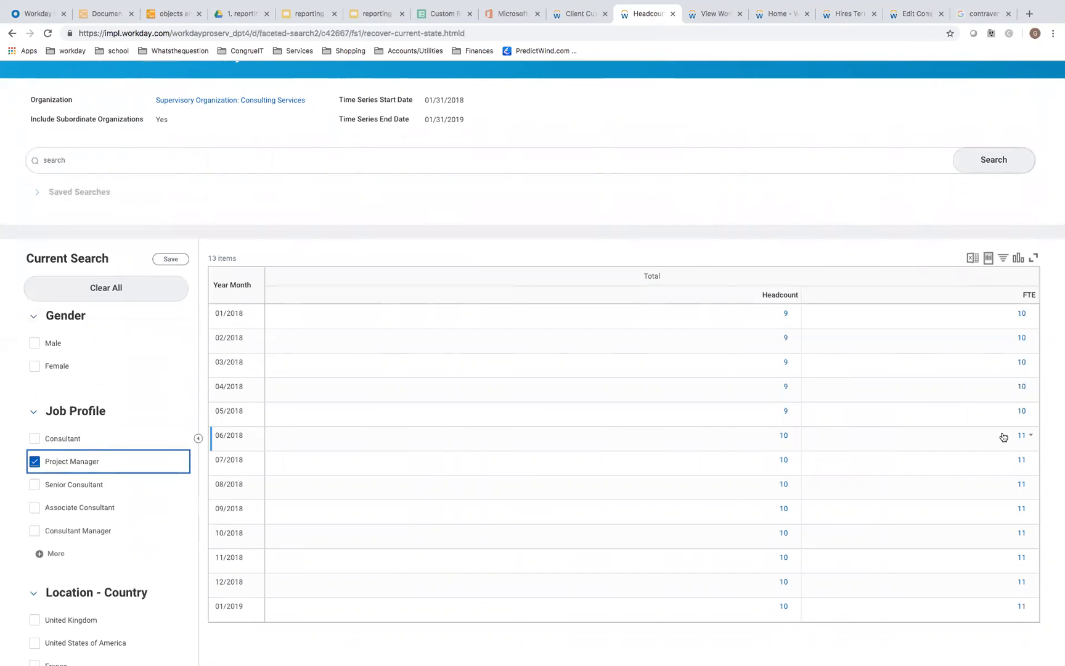
Step: Drill into the 03/2018 headcount by Country, then close the breakdown
left_click(794, 363)
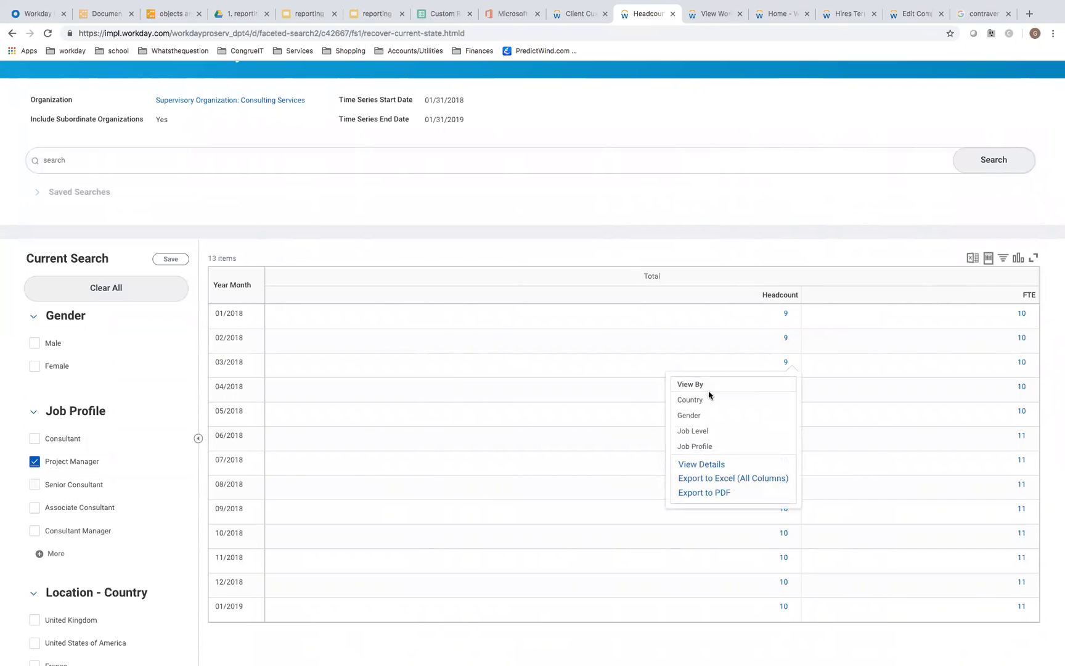
left_click(701, 404)
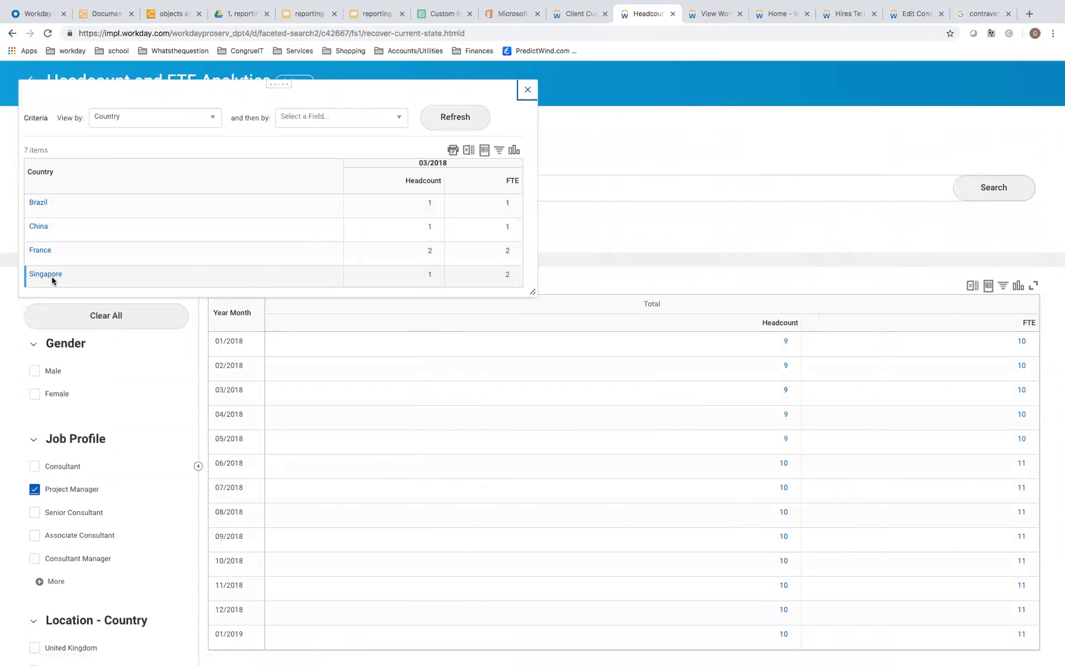
left_click(528, 88)
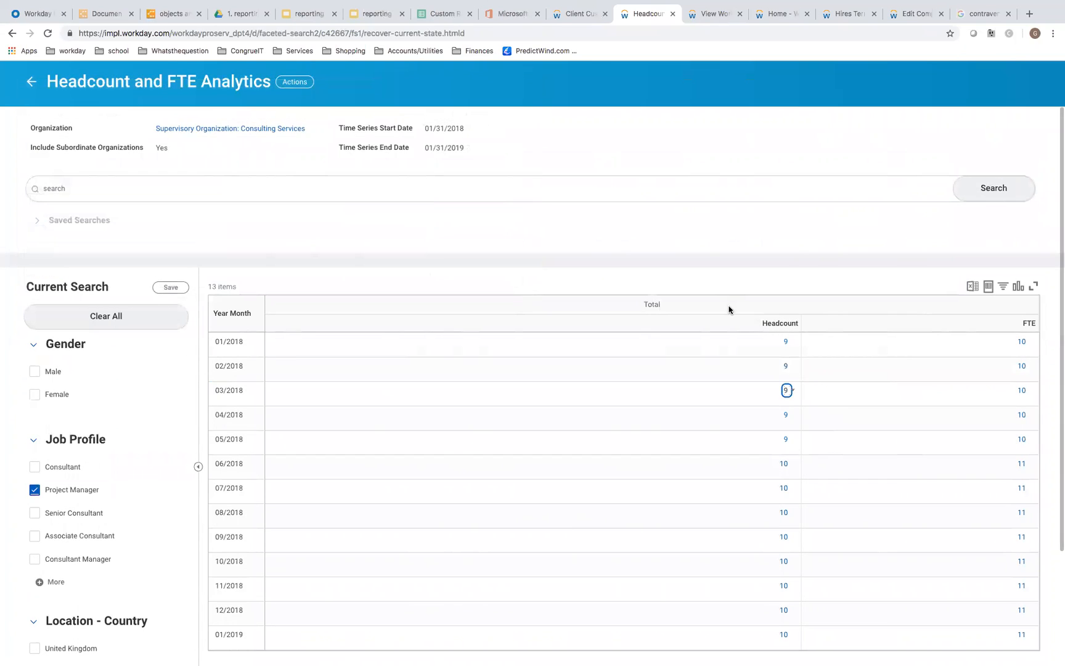
Step: Drill into the 01/2019 headcount by Country, open the worker details behind China's headcount, and close both breakdowns
scroll(729, 309, "down", 5)
left_click(789, 481)
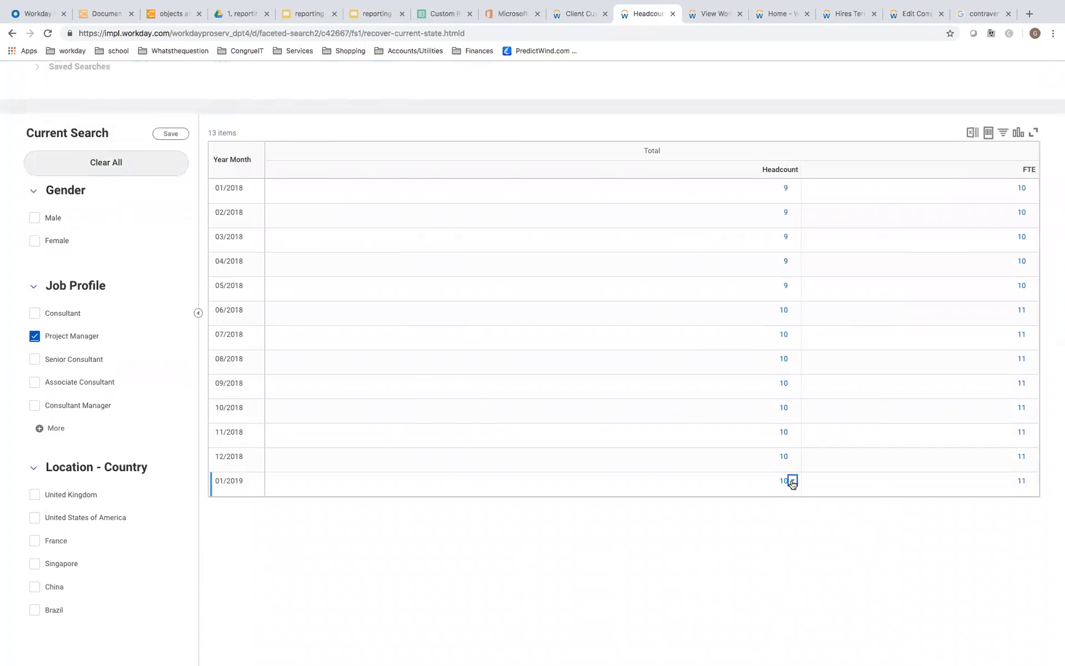
left_click(691, 361)
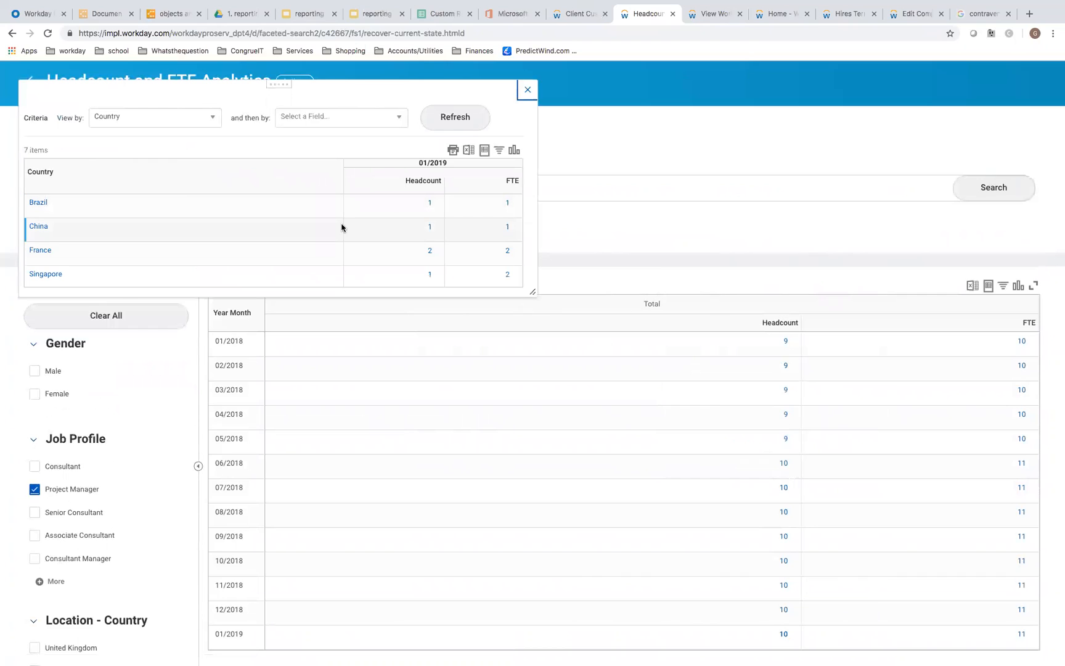
mouse_move(429, 233)
left_click(430, 231)
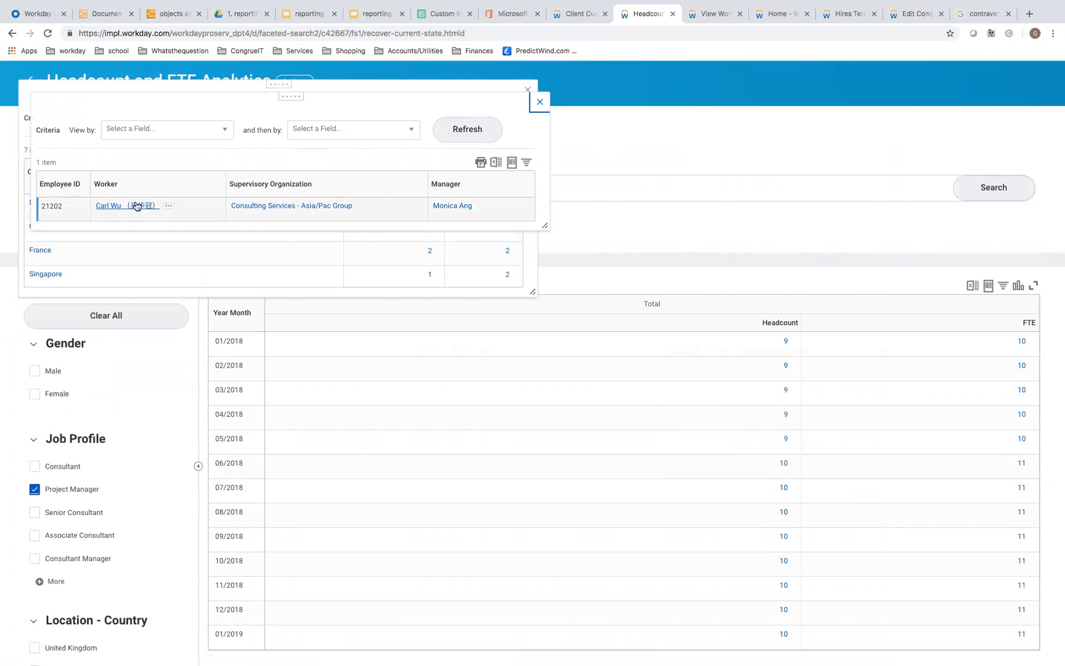
left_click(263, 216)
left_click(541, 103)
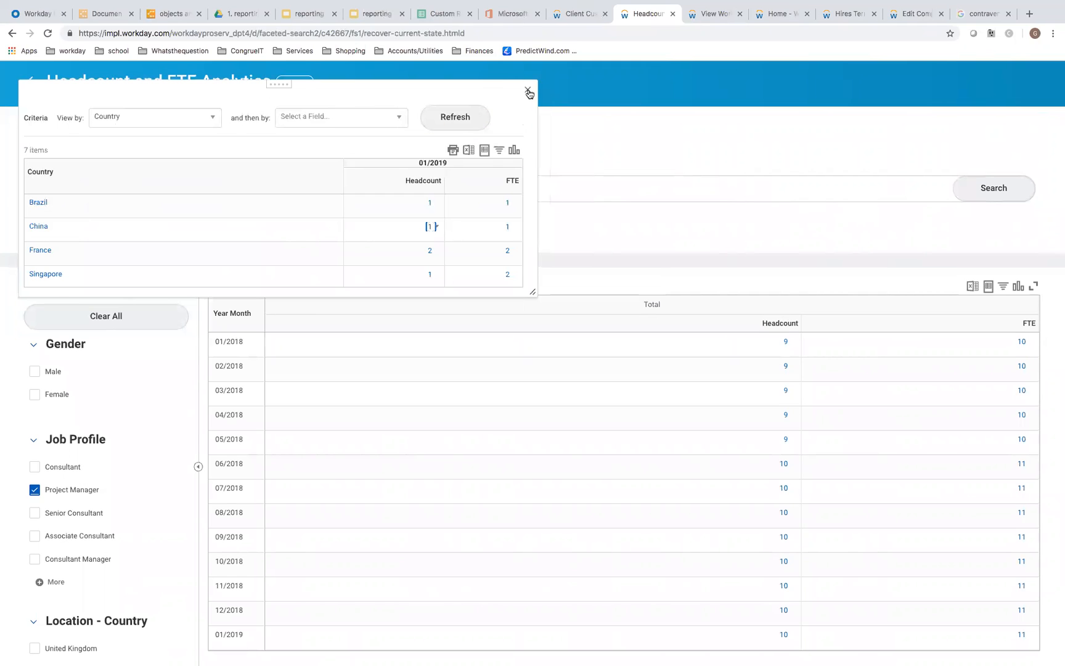
left_click(528, 91)
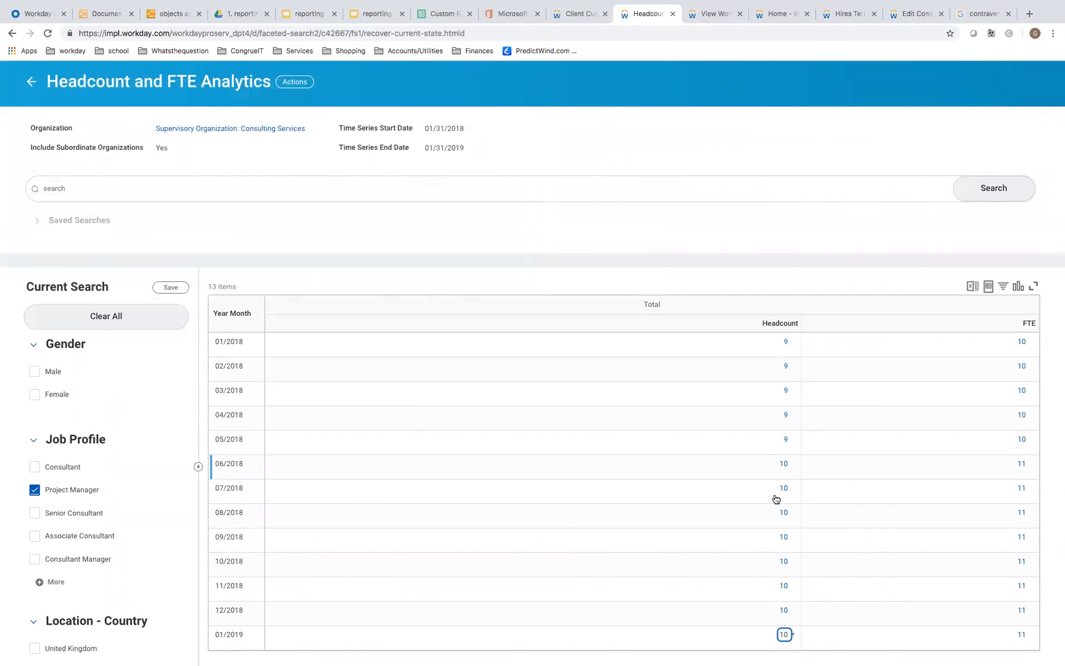
Step: Look over the filter facets beside the results and open the Headcount and FTE Analytics report definition in a new browser tab
scroll(764, 554, "down", 1)
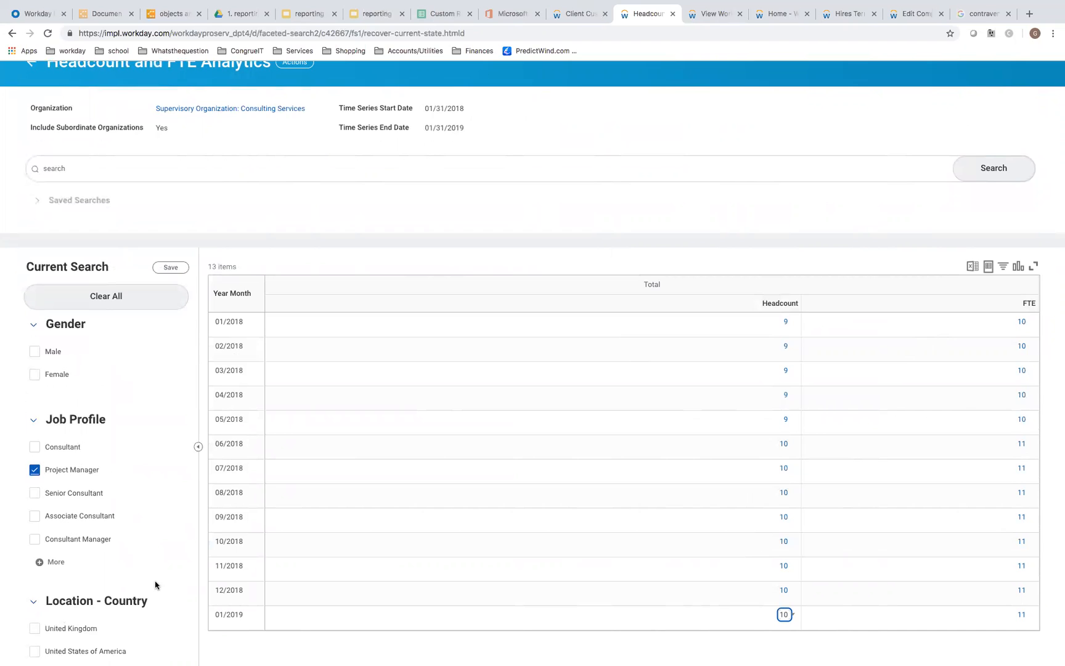
scroll(155, 584, "down", 4)
scroll(155, 585, "up", 5)
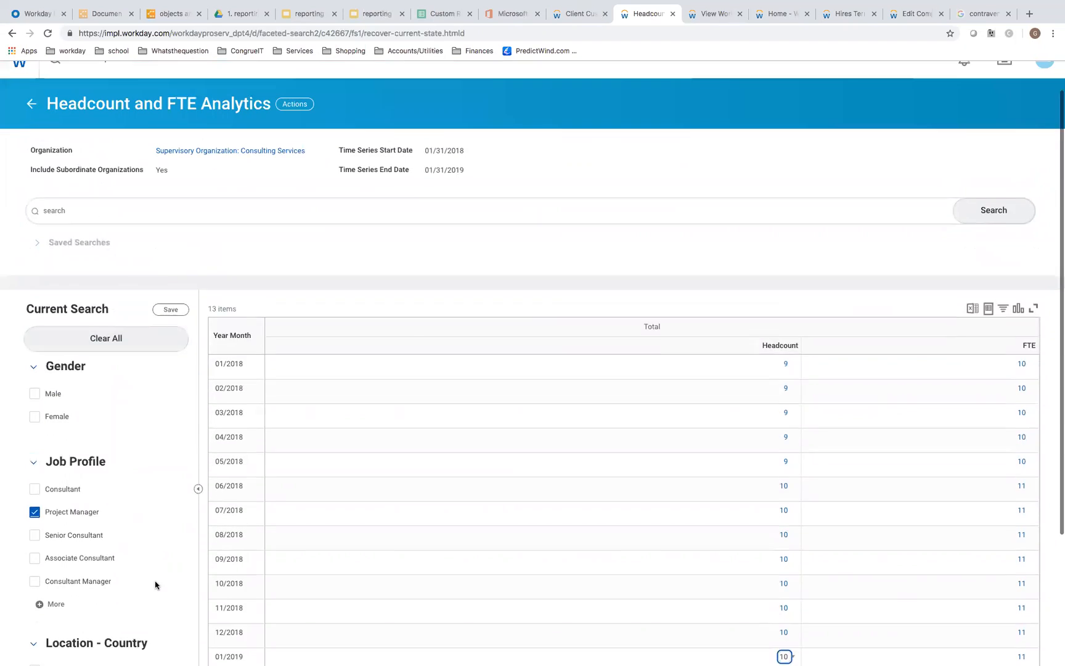
scroll(156, 584, "up", 1)
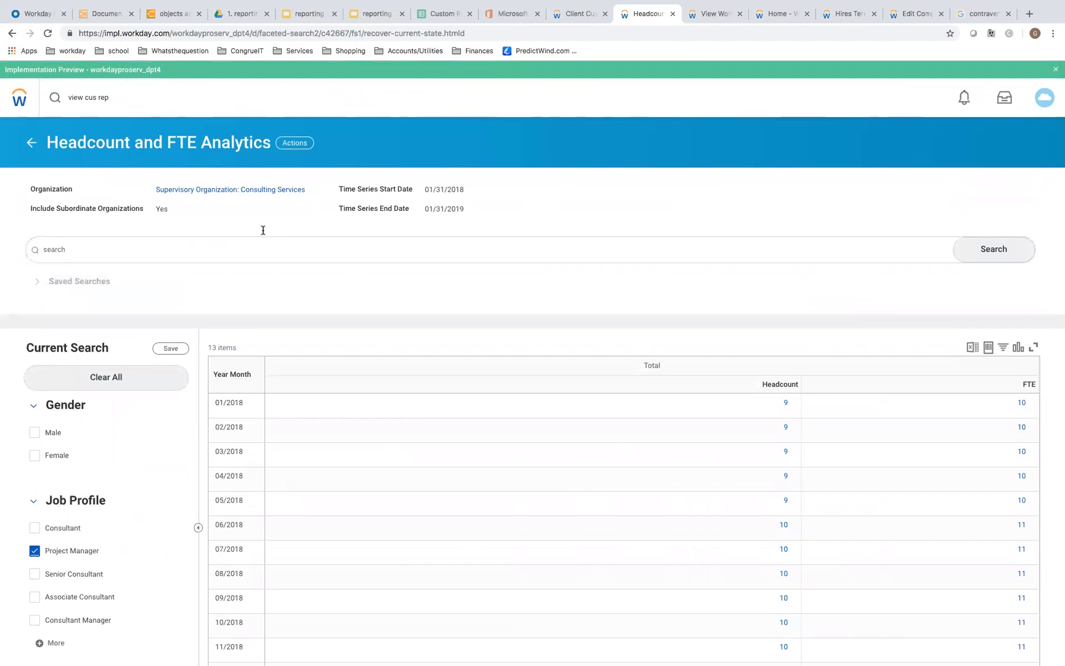
right_click(166, 147)
left_click(198, 154)
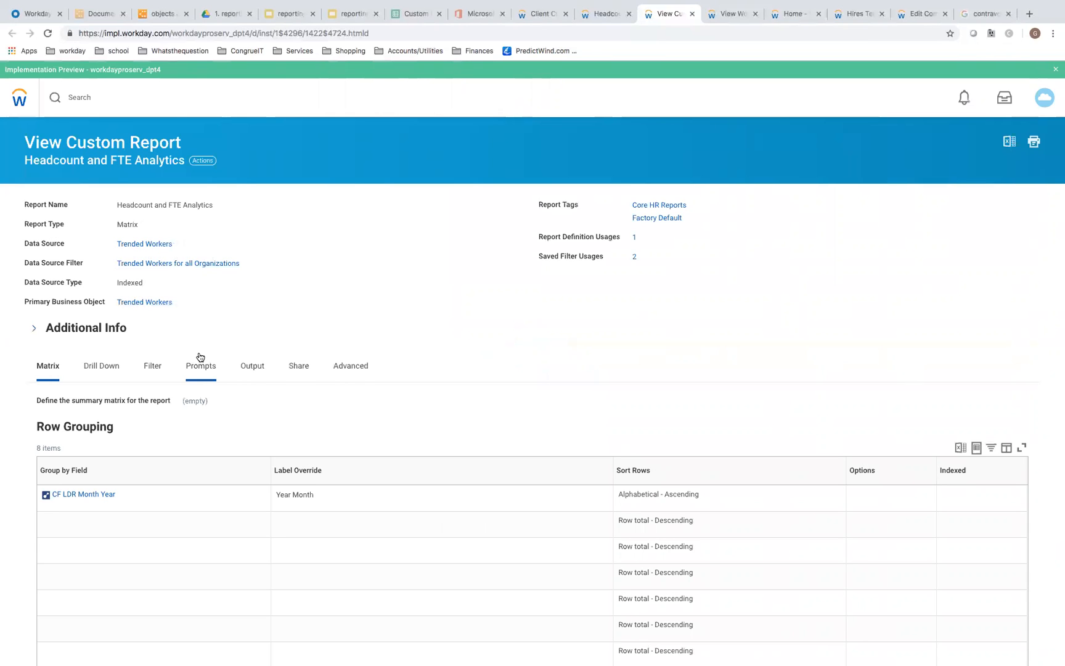
Step: Open the CF LDR Month Year row grouping field in a new browser tab, check its date format, and return to the report definition
scroll(199, 356, "down", 2)
scroll(80, 485, "down", 2)
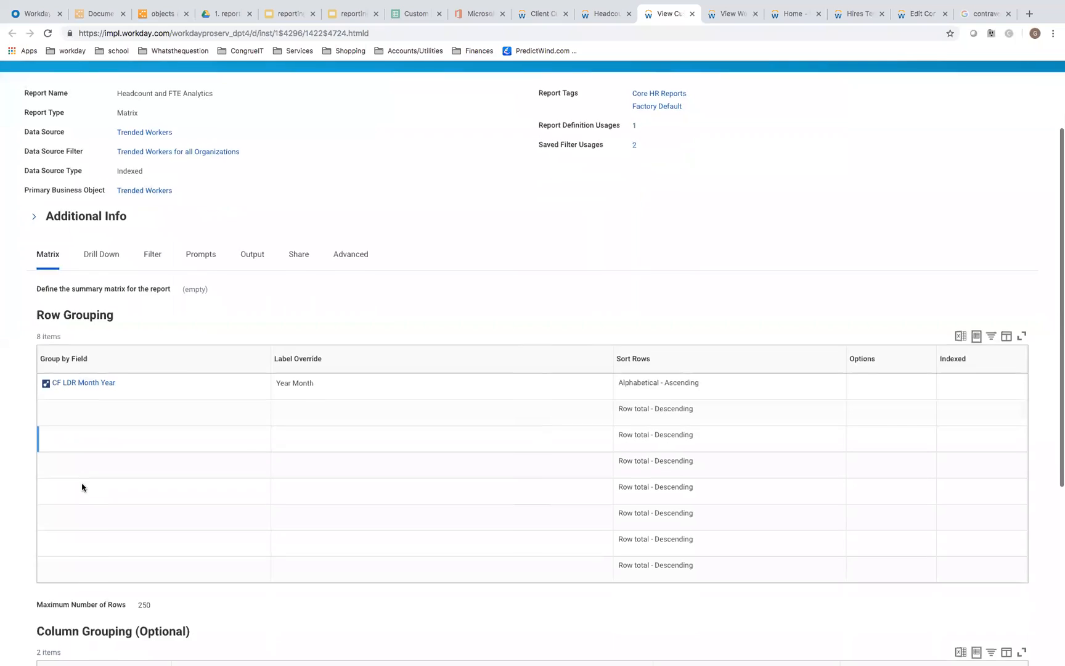
right_click(85, 386)
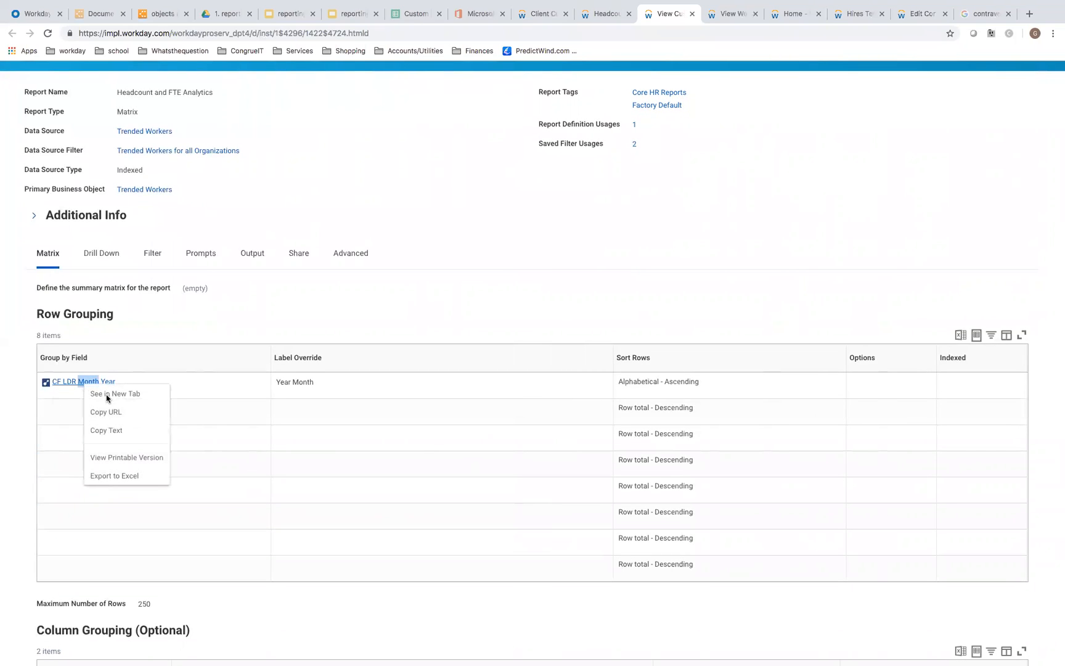
left_click(107, 398)
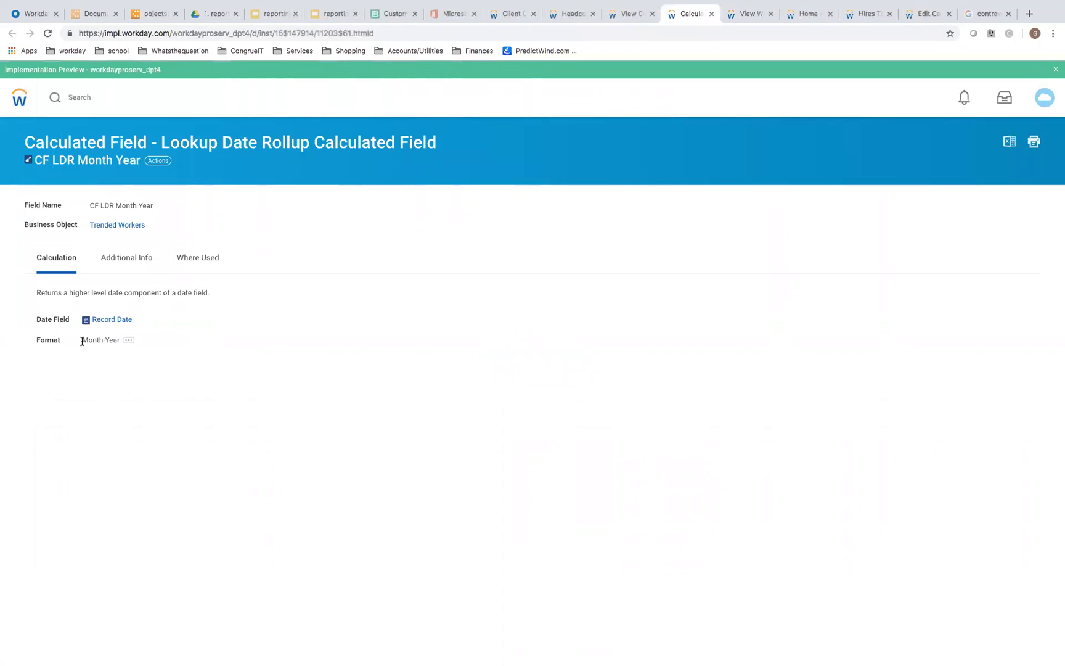
left_click_drag(82, 341, 114, 341)
left_click(619, 19)
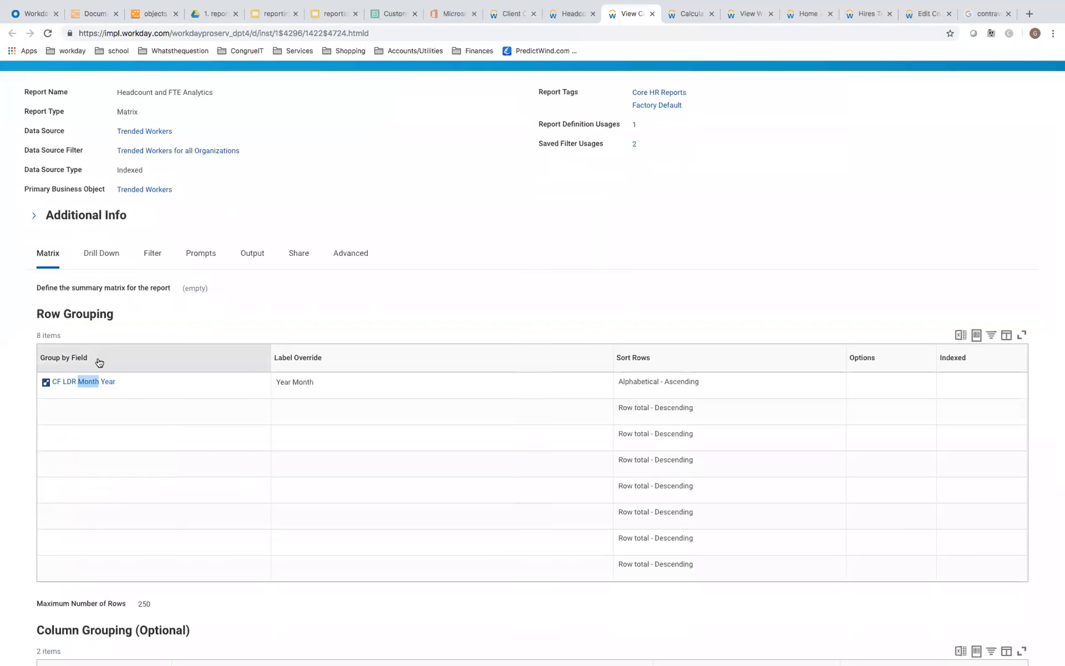
Step: Examine the column grouping and summarized fields in the report definition and compare them with the columns in the report results
scroll(140, 416, "down", 1)
scroll(142, 418, "down", 4)
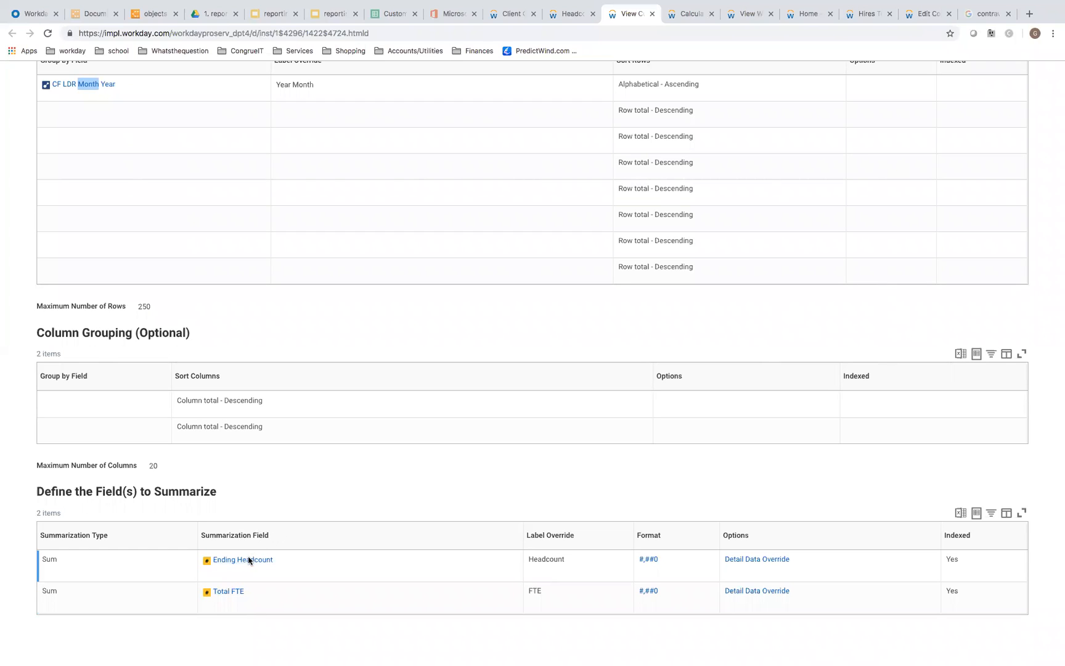
mouse_move(243, 564)
left_click(568, 21)
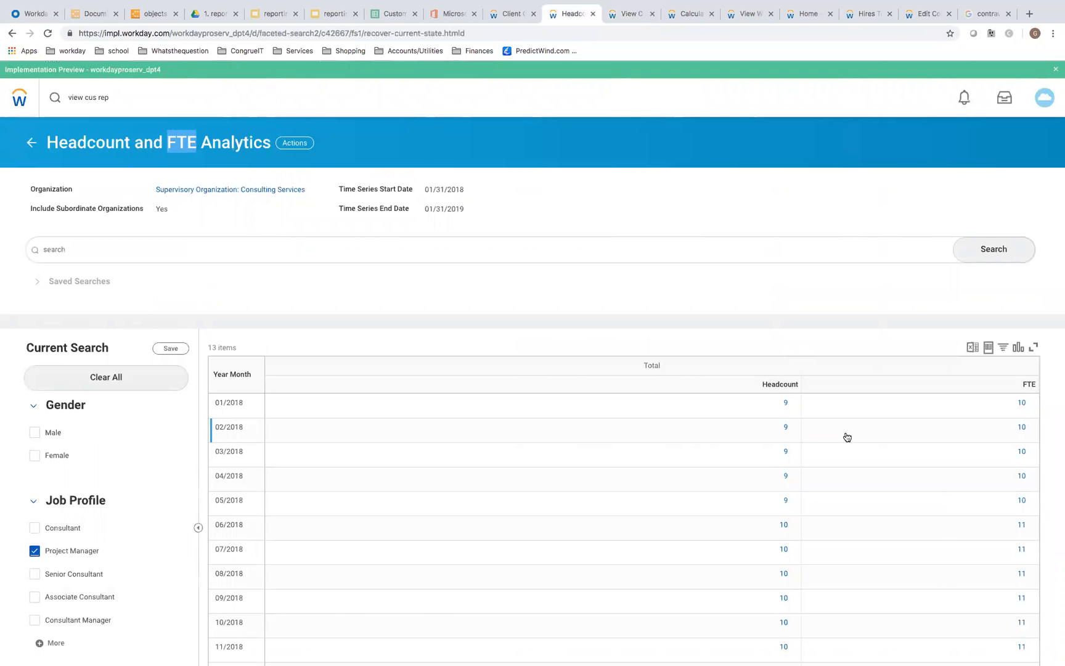
left_click(634, 14)
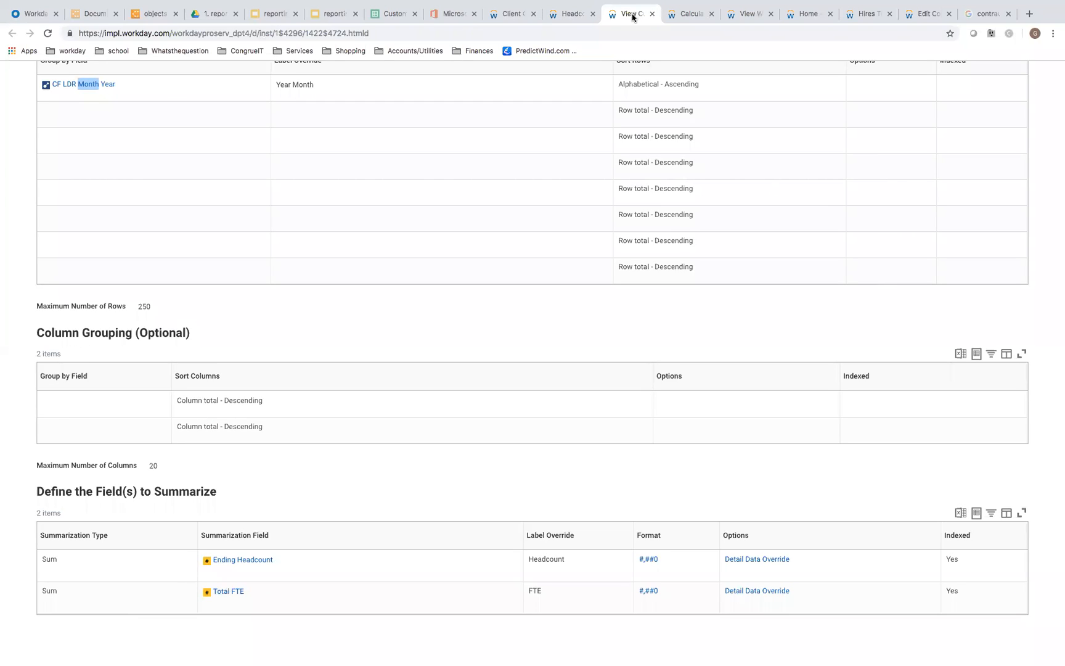
Step: Examine the report's drill-down setup, covering the drillable group-by fields and the detail data columns
scroll(371, 371, "up", 5)
scroll(368, 381, "up", 2)
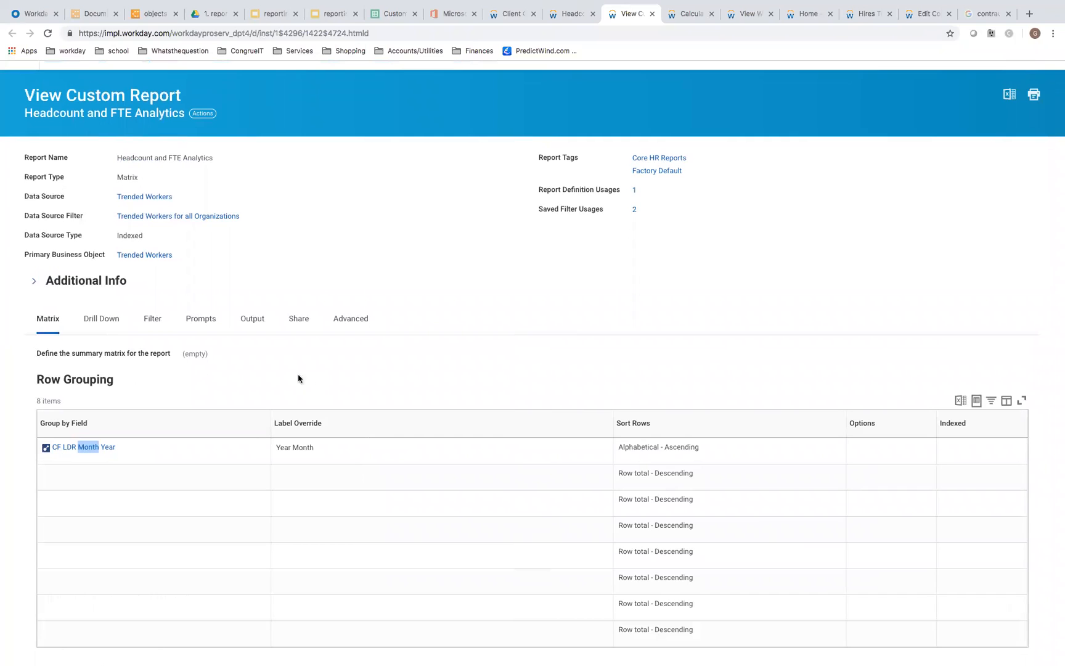
left_click(108, 321)
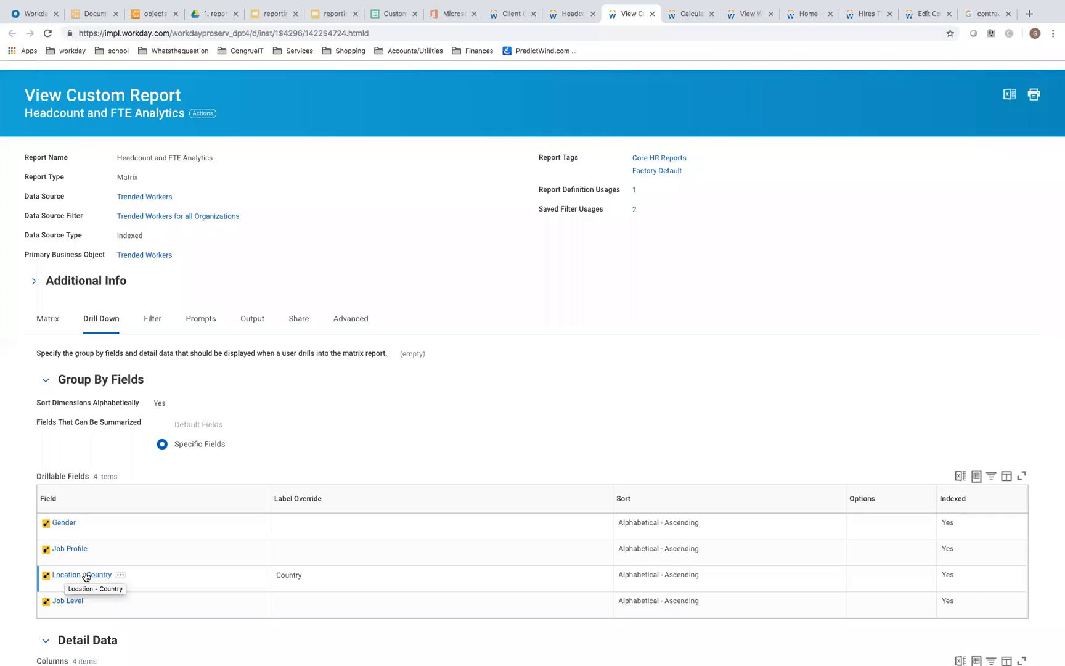
scroll(86, 576, "down", 1)
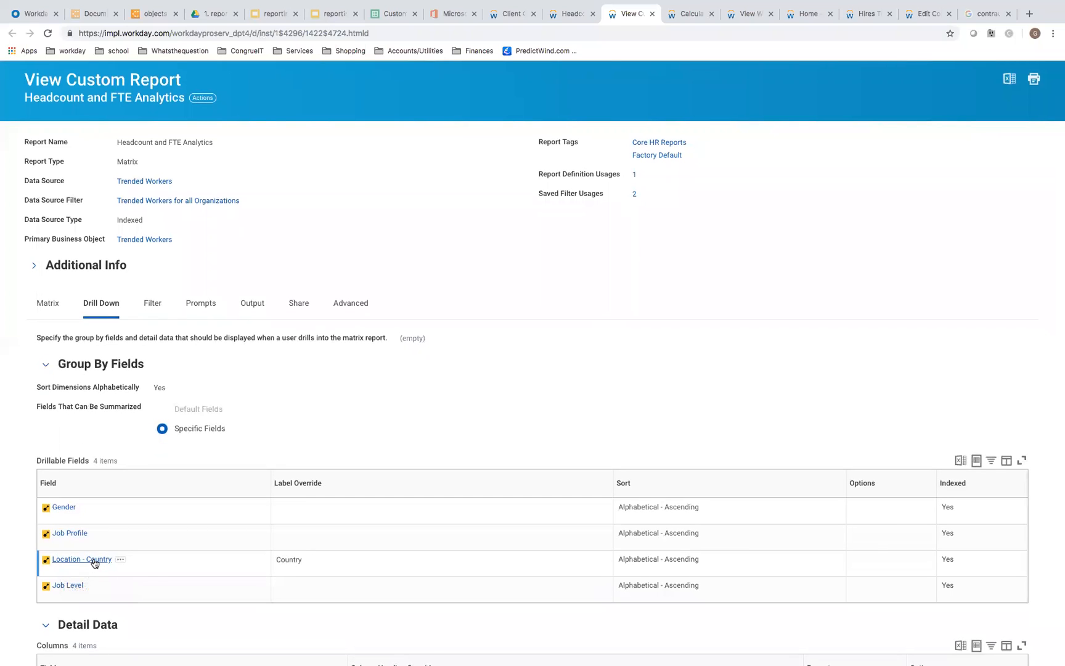
scroll(95, 562, "down", 2)
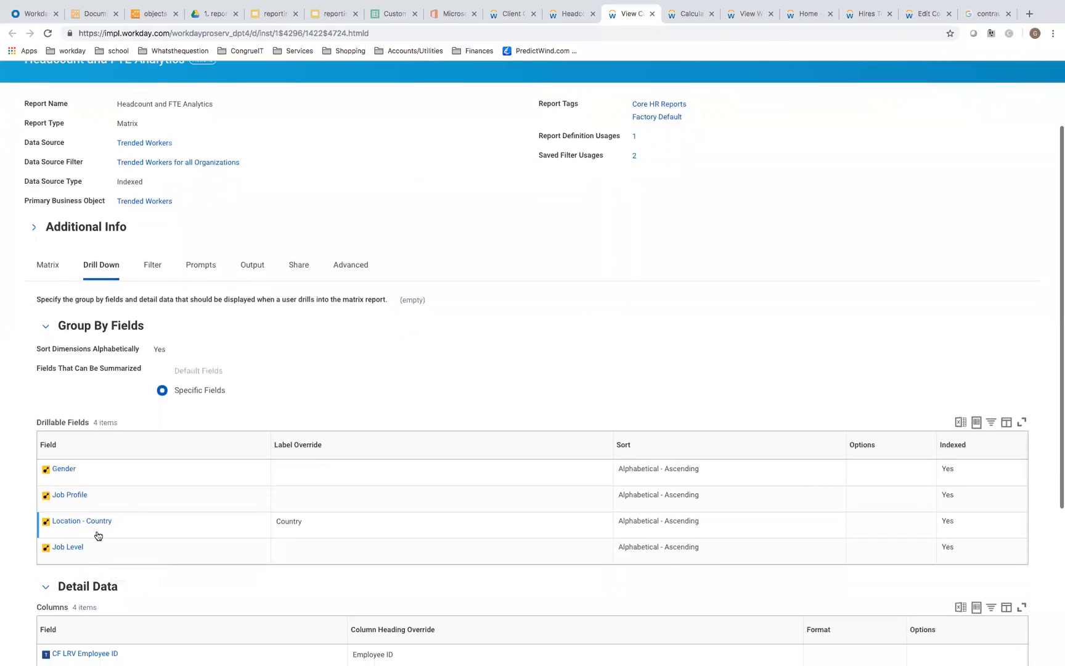
scroll(96, 519, "down", 3)
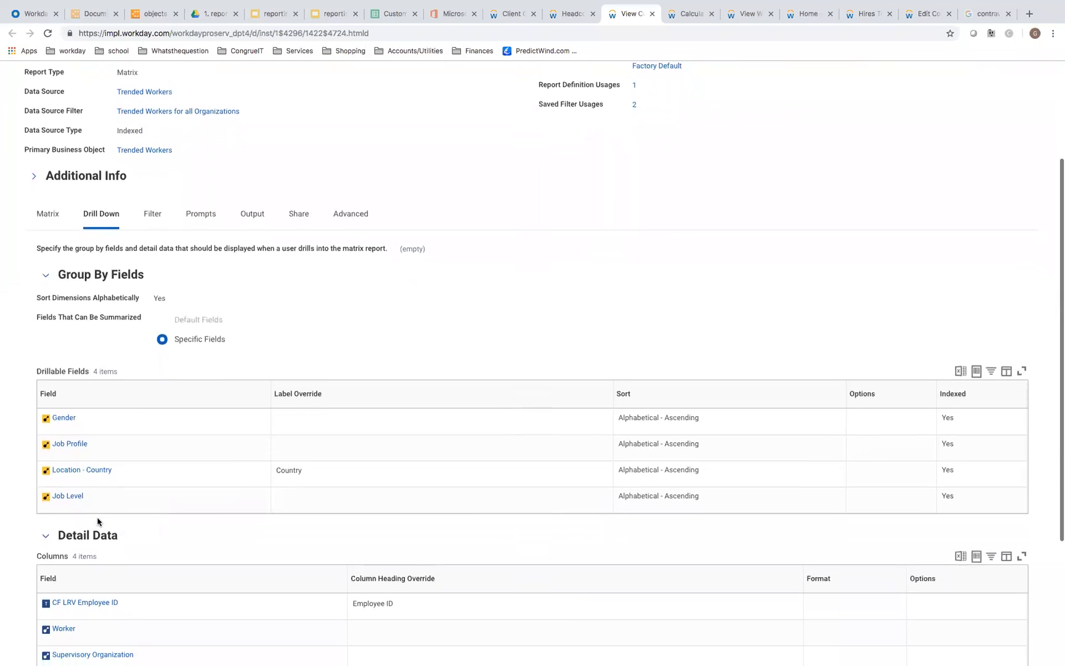
scroll(95, 519, "down", 5)
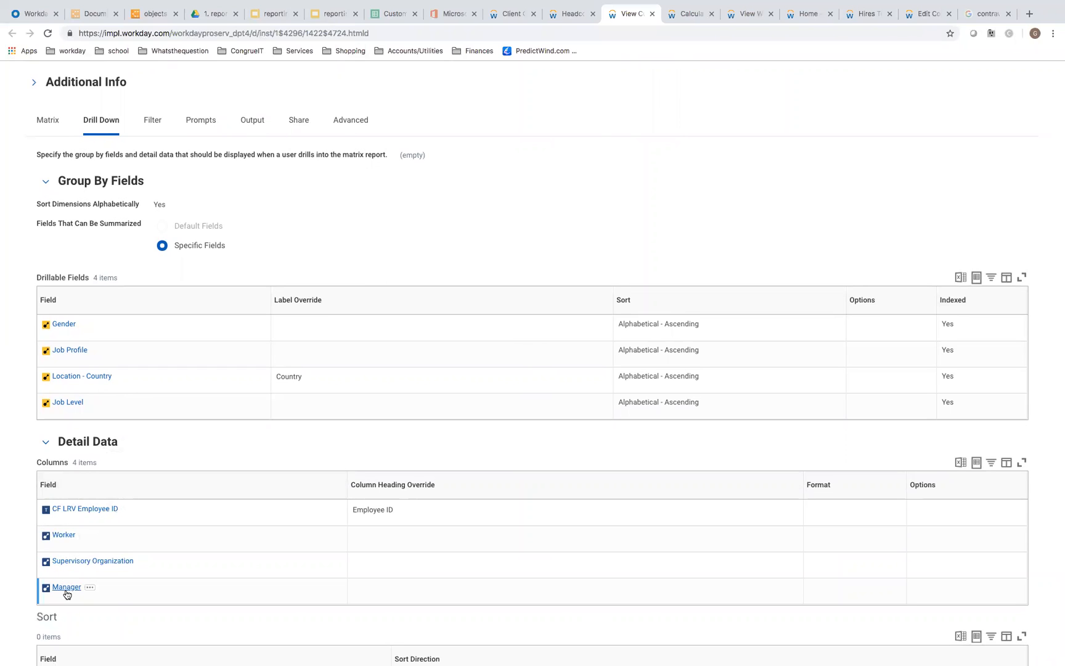
scroll(209, 435, "down", 1)
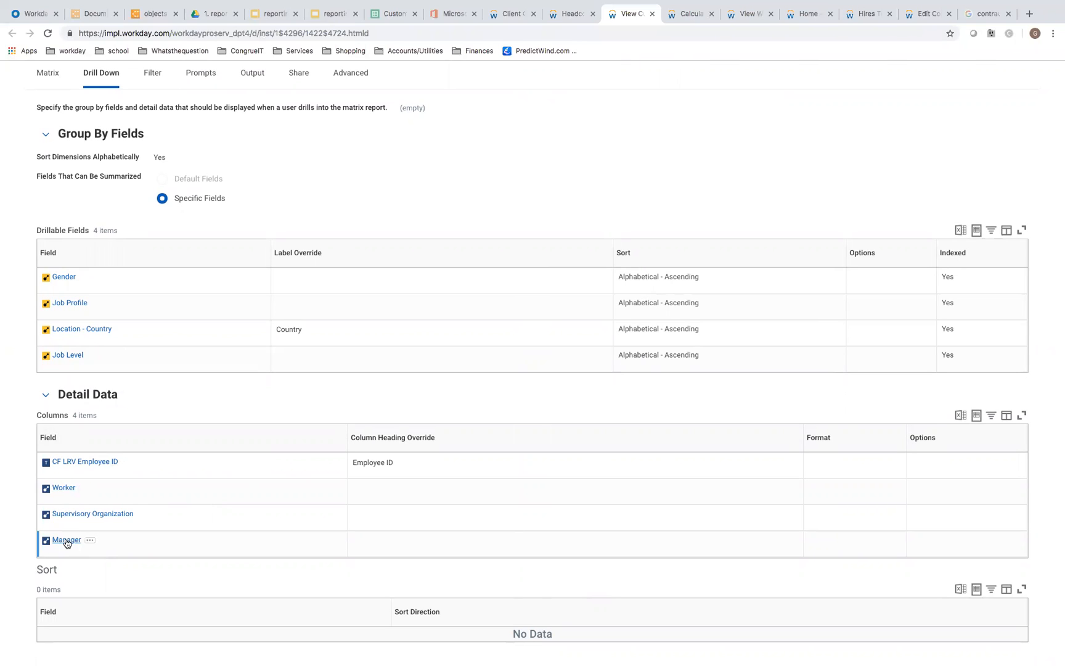
scroll(235, 467, "up", 2)
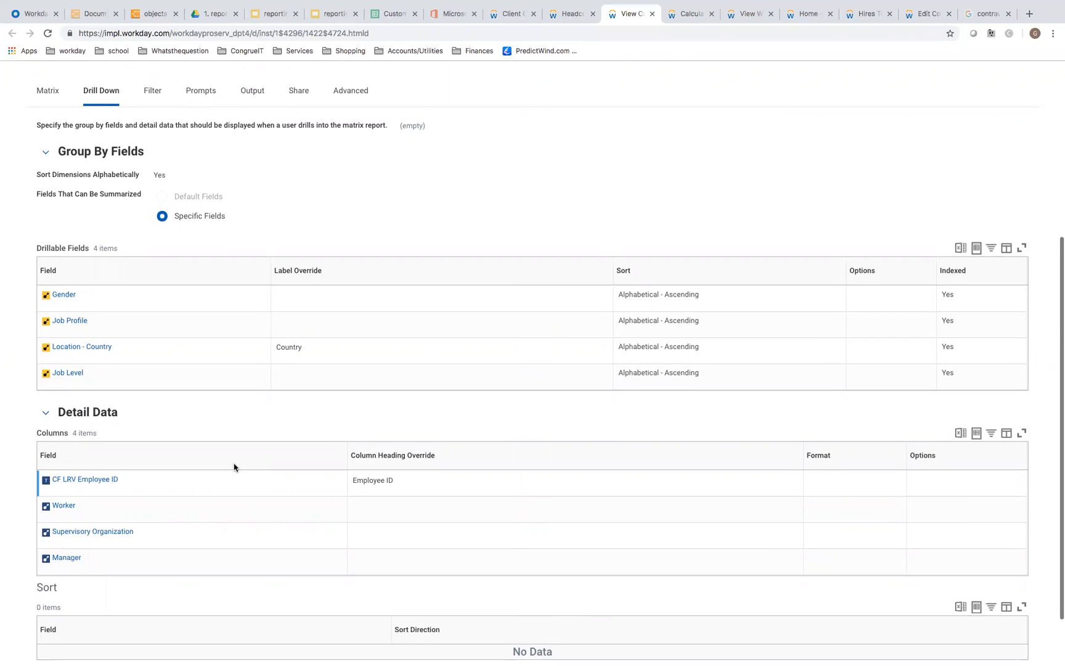
scroll(234, 467, "up", 1)
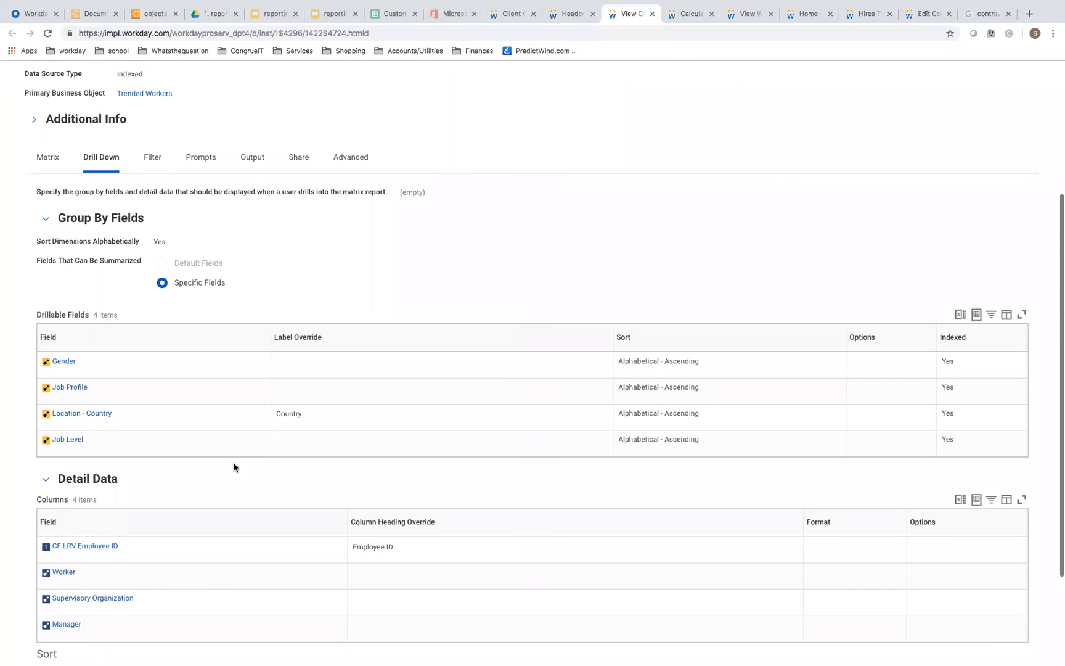
scroll(233, 466, "up", 2)
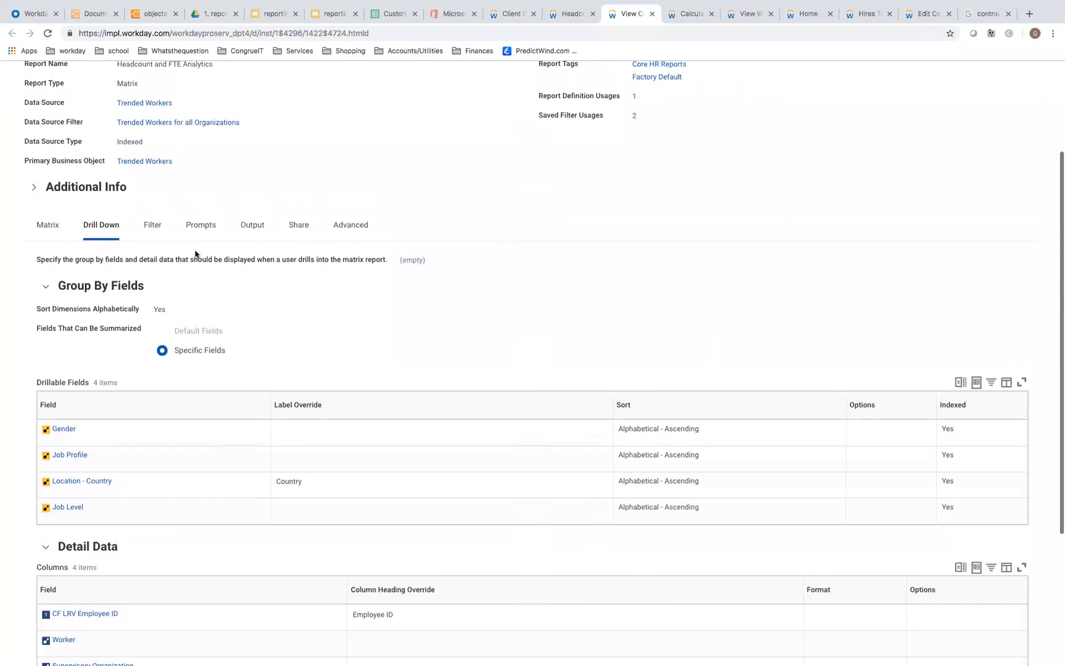
Step: Check the report's filter conditions and review its prompt defaults, including the Record Type and Time Series date values
left_click(154, 230)
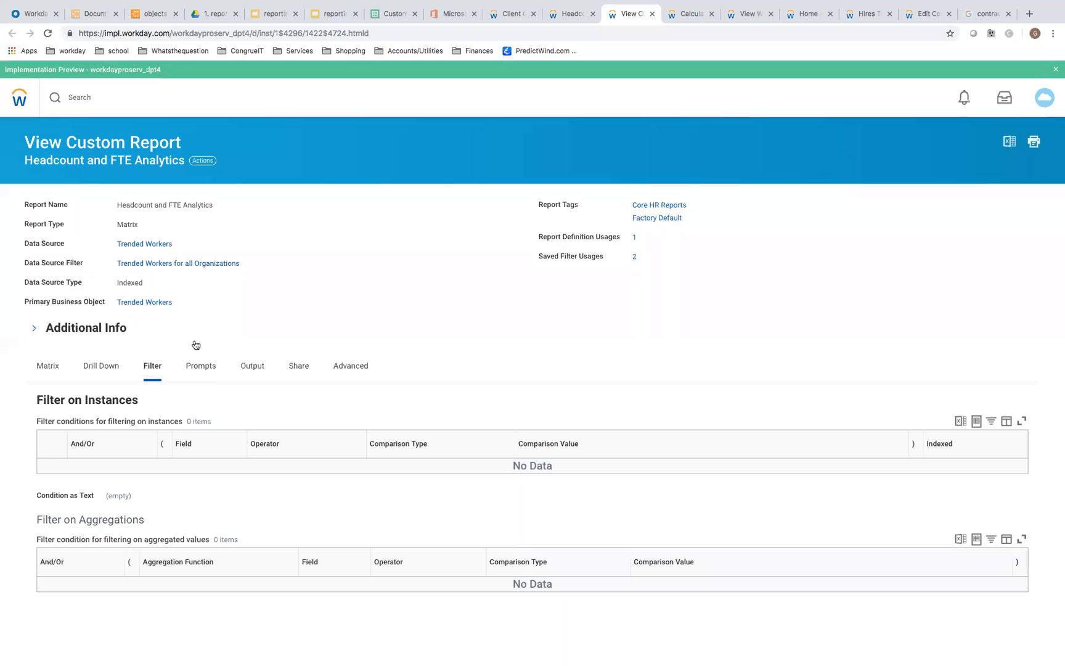
left_click(195, 365)
scroll(339, 410, "down", 5)
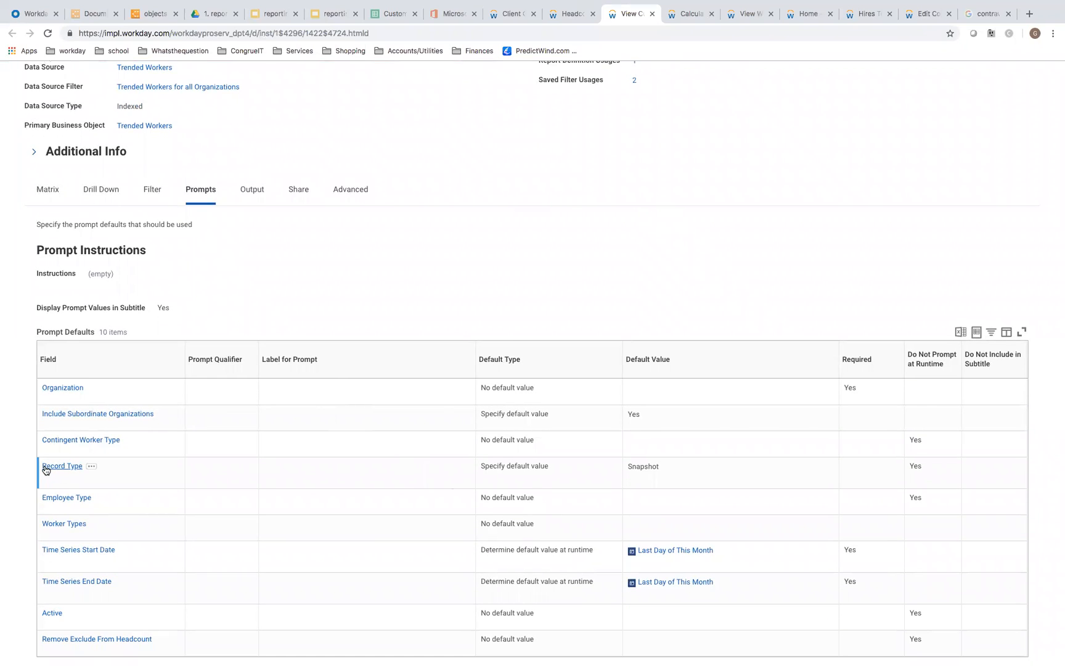
left_click_drag(632, 467, 647, 466)
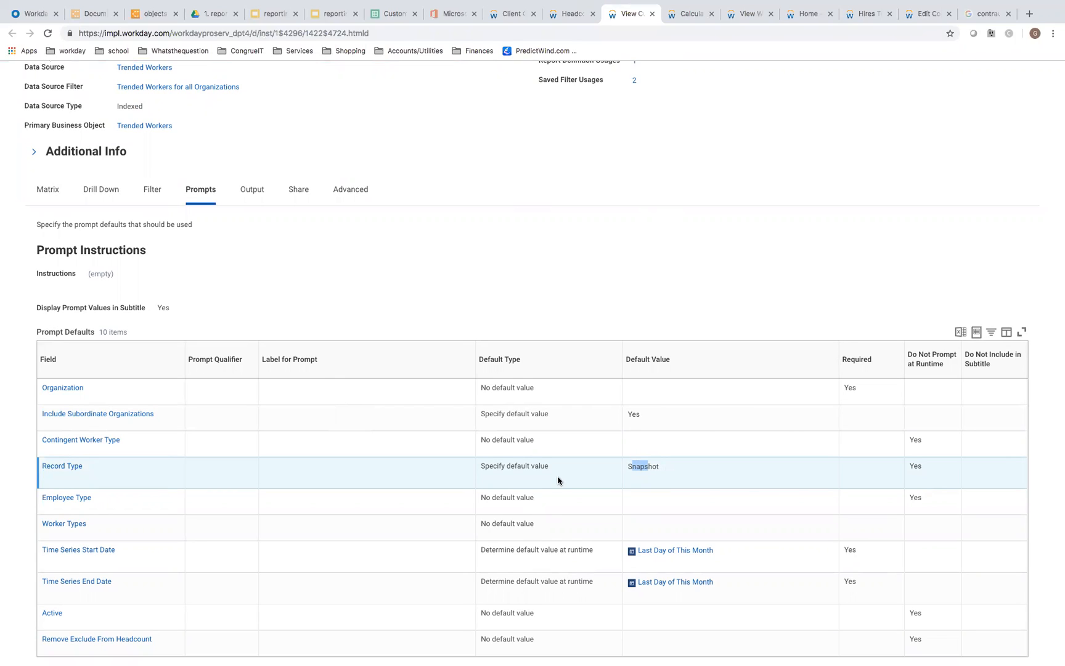
scroll(549, 501, "down", 1)
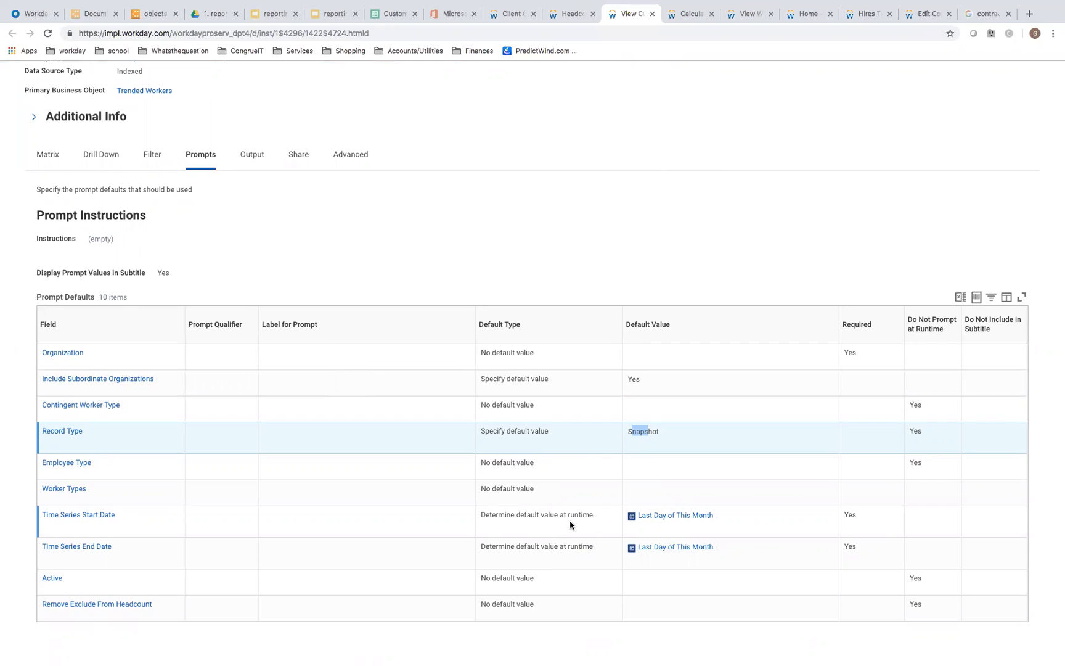
scroll(569, 525, "up", 1)
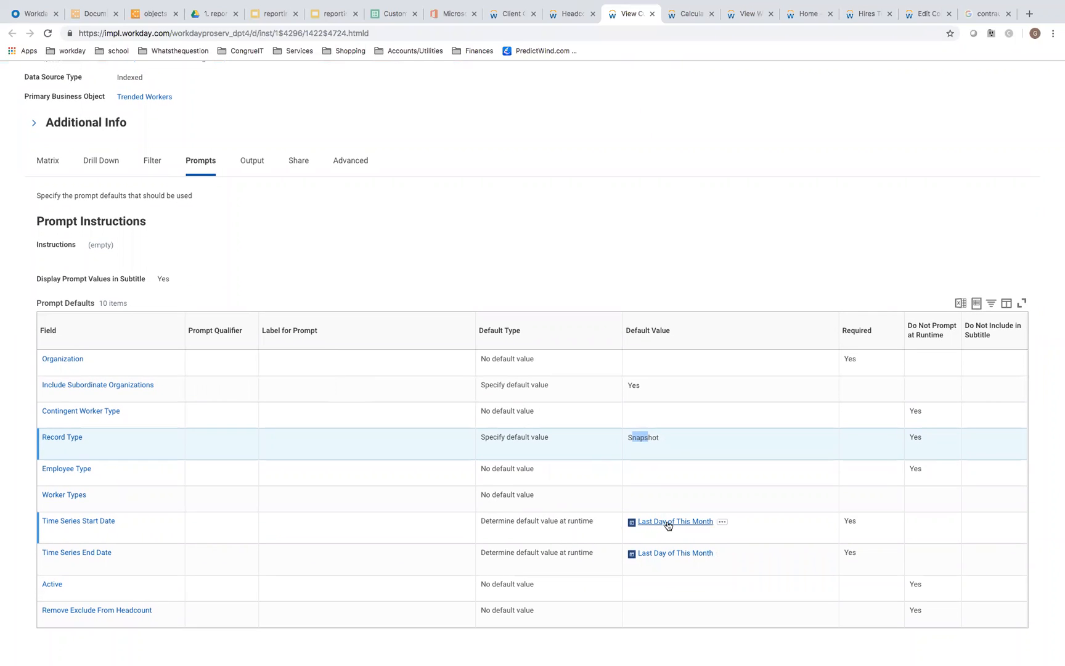
scroll(668, 525, "up", 3)
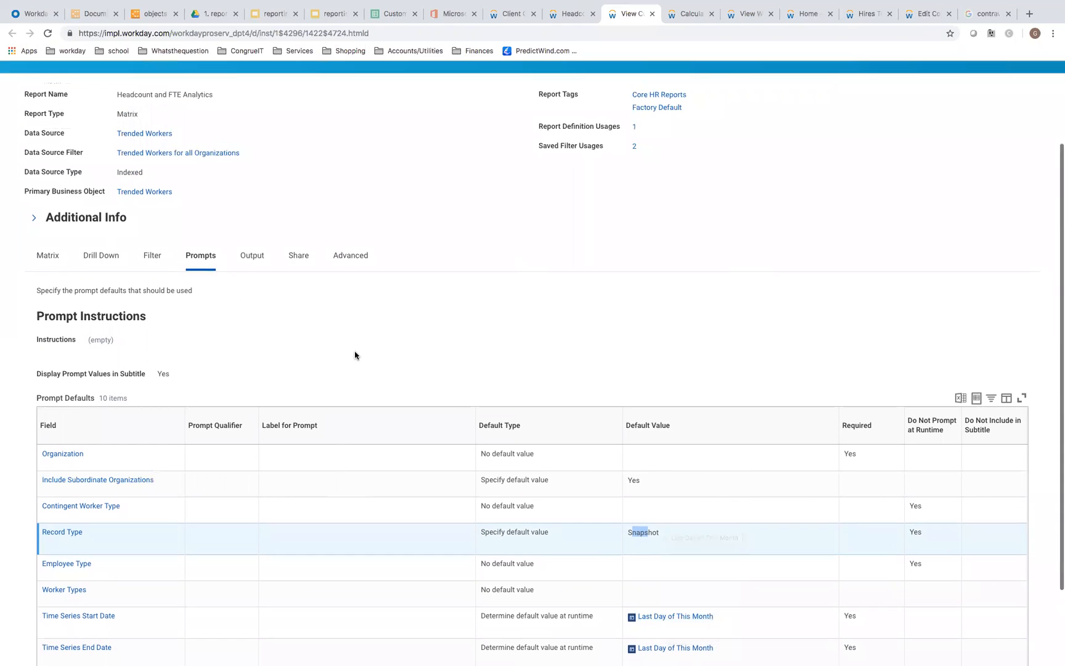
Step: Show the report's output settings and expand the Worklet Options to review them
left_click(254, 259)
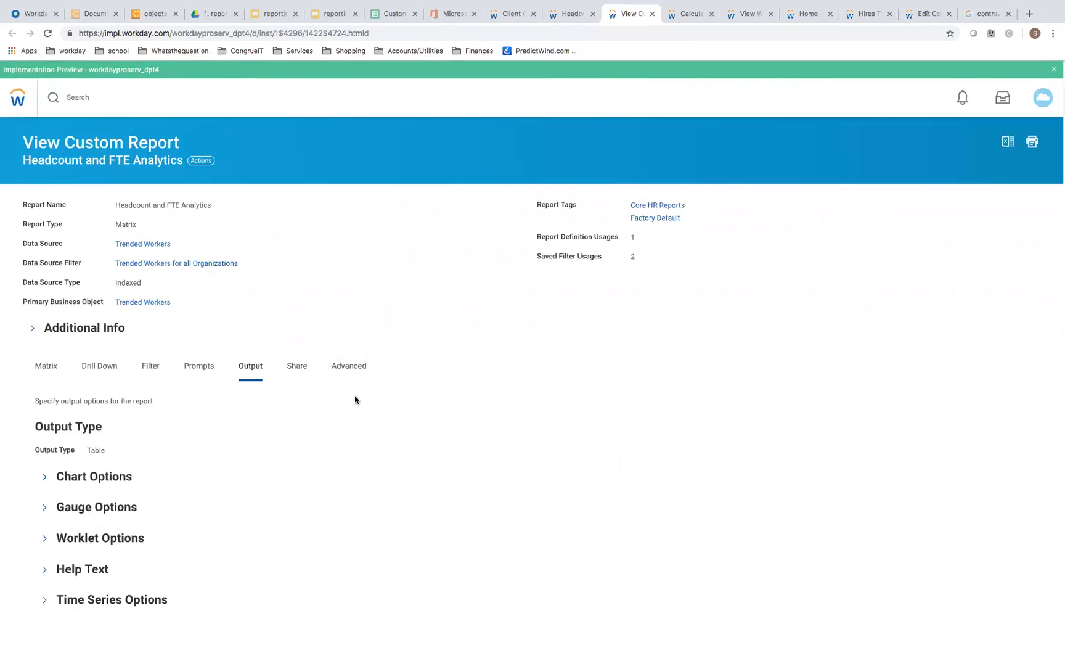
left_click(45, 542)
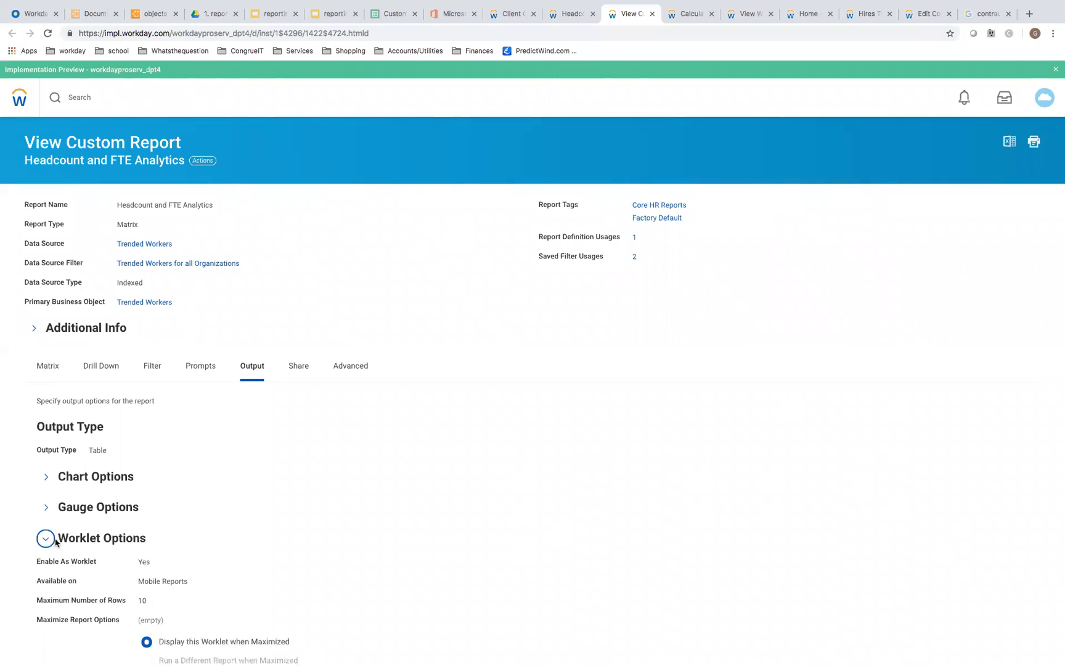
scroll(341, 529, "down", 3)
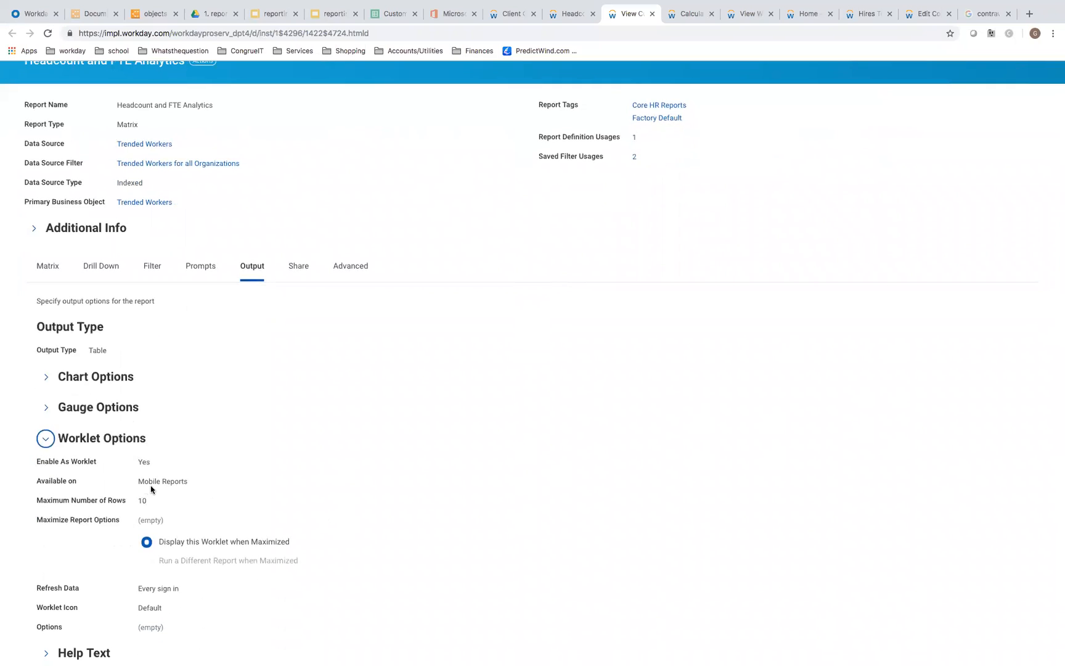
Step: Review the Mobile Reports availability under the worklet options and check the report's sharing settings
left_click_drag(139, 481, 176, 483)
left_click(173, 481)
left_click_drag(148, 480, 175, 481)
left_click(299, 271)
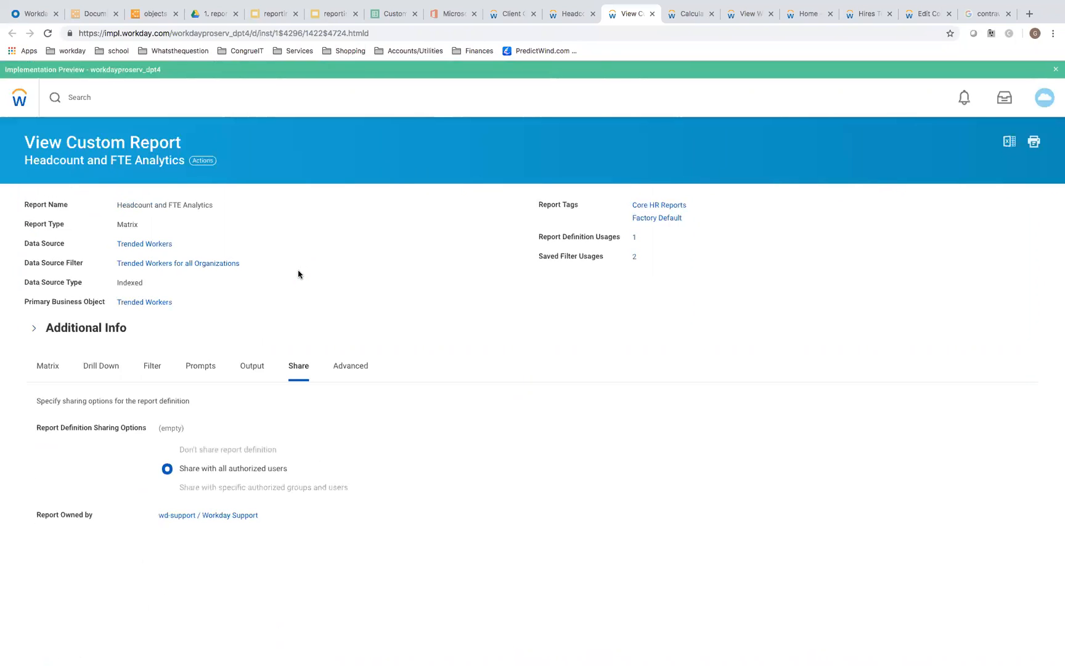
left_click(252, 368)
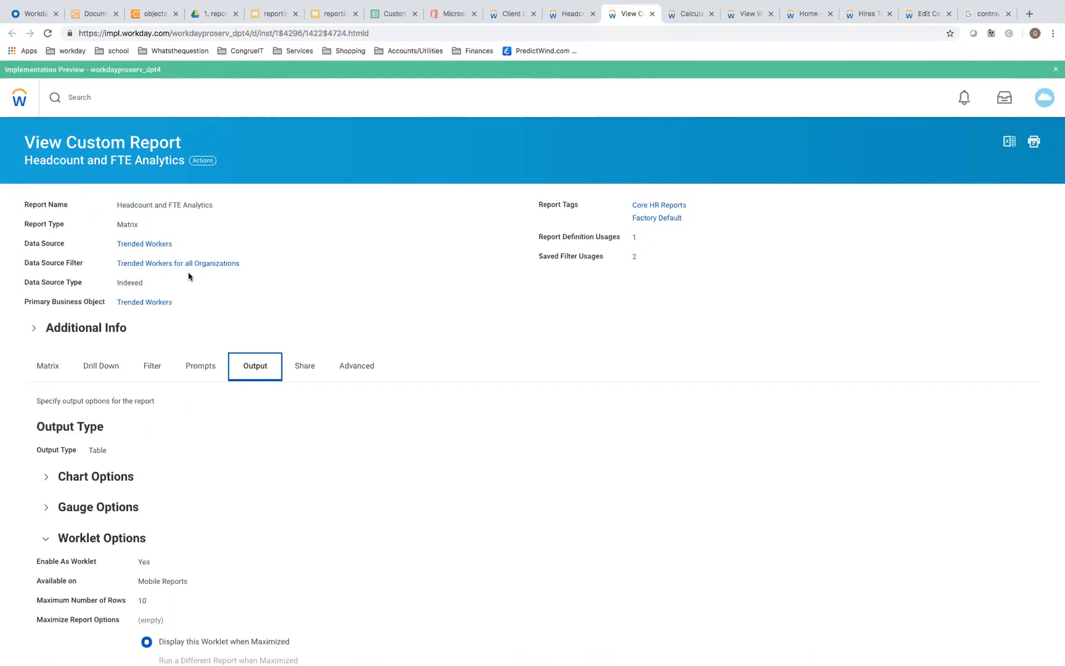
Step: In the calculated field's browser tab, find and open the Edit Tenant Setup - Reporting and Analytics task
left_click(680, 14)
left_click(137, 96)
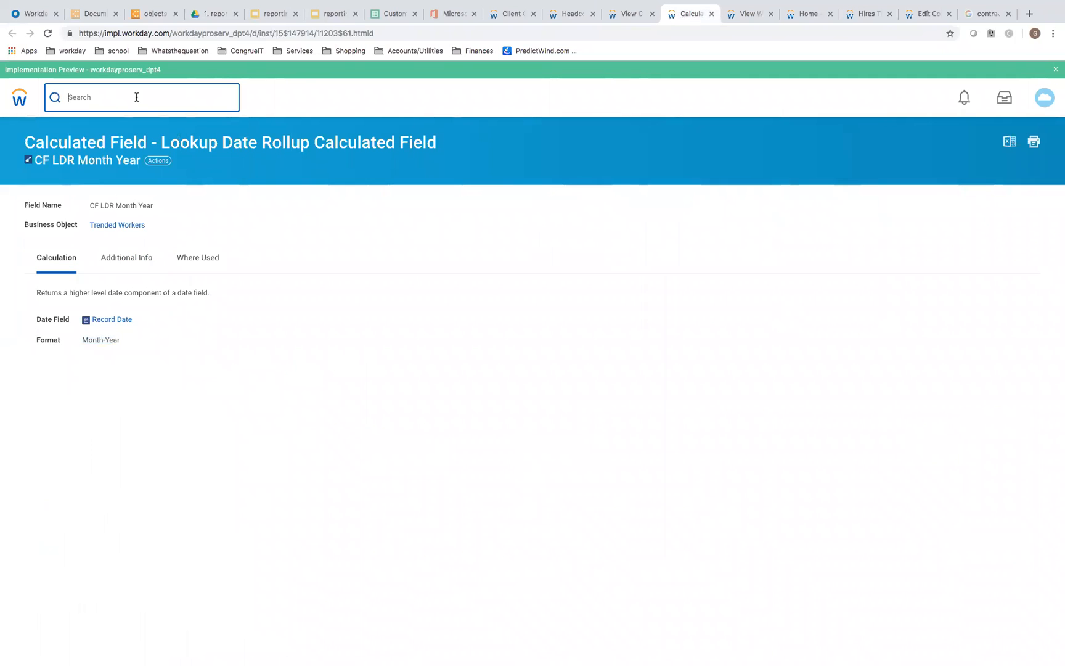
type("m")
key("BackSpace")
type("edit ten")
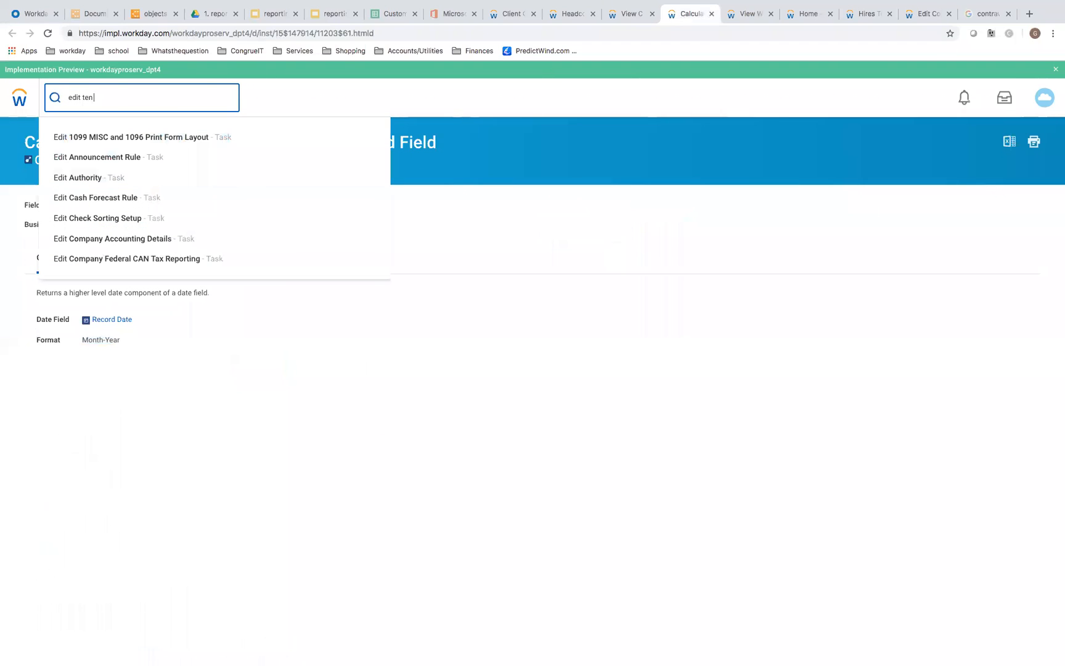
type(" set rep")
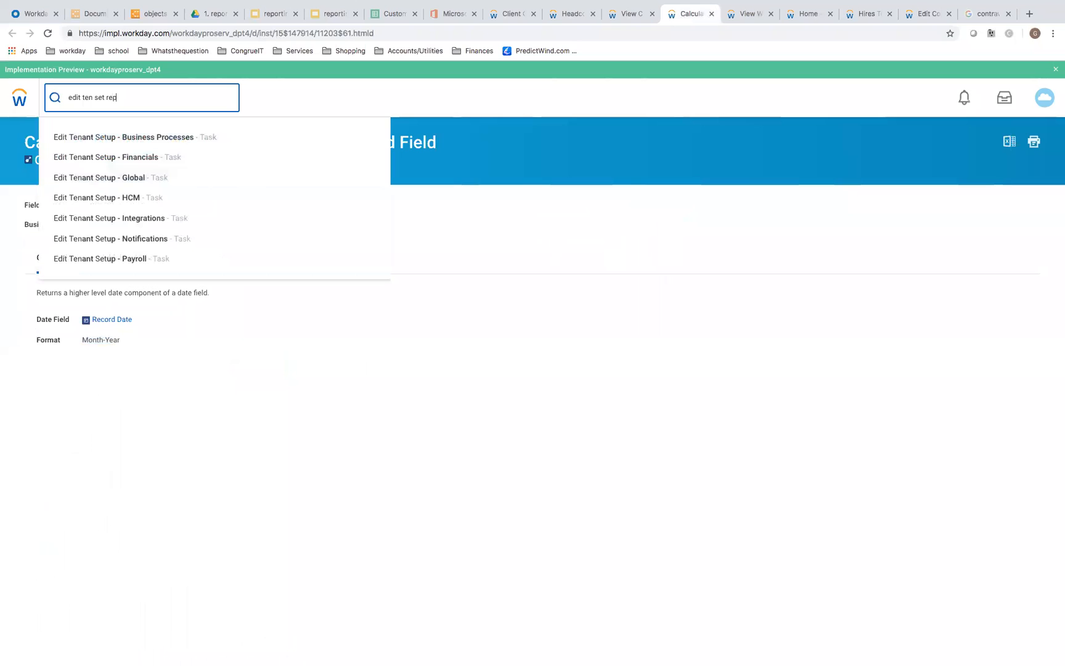
left_click(143, 138)
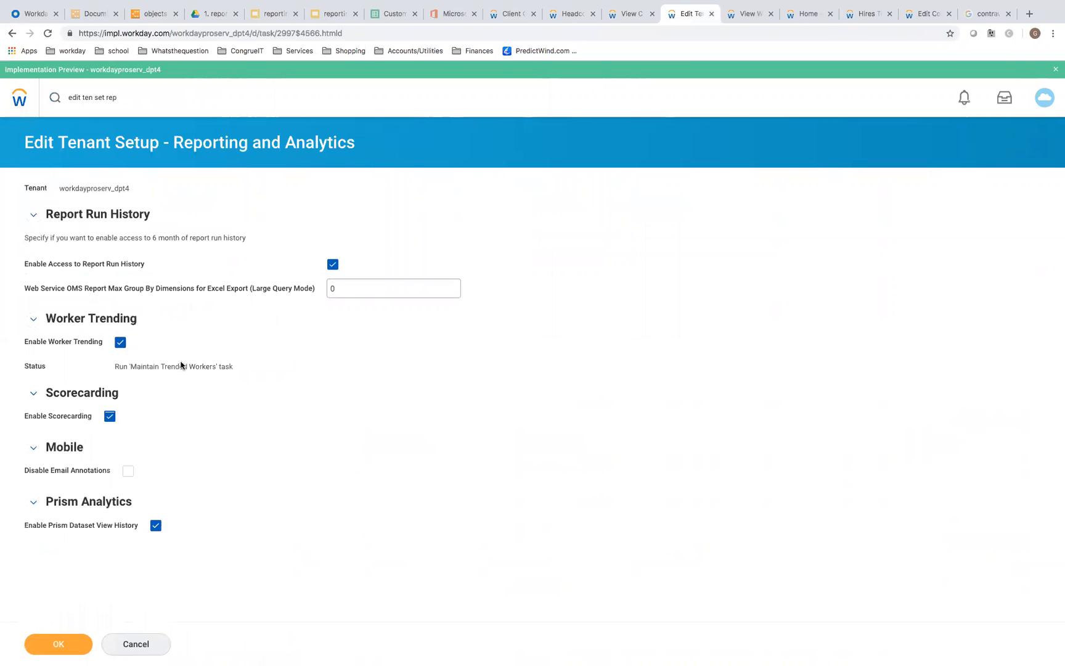
Step: Find and open the Maintain Trended Workers task
left_click(55, 97)
type("main tre wo")
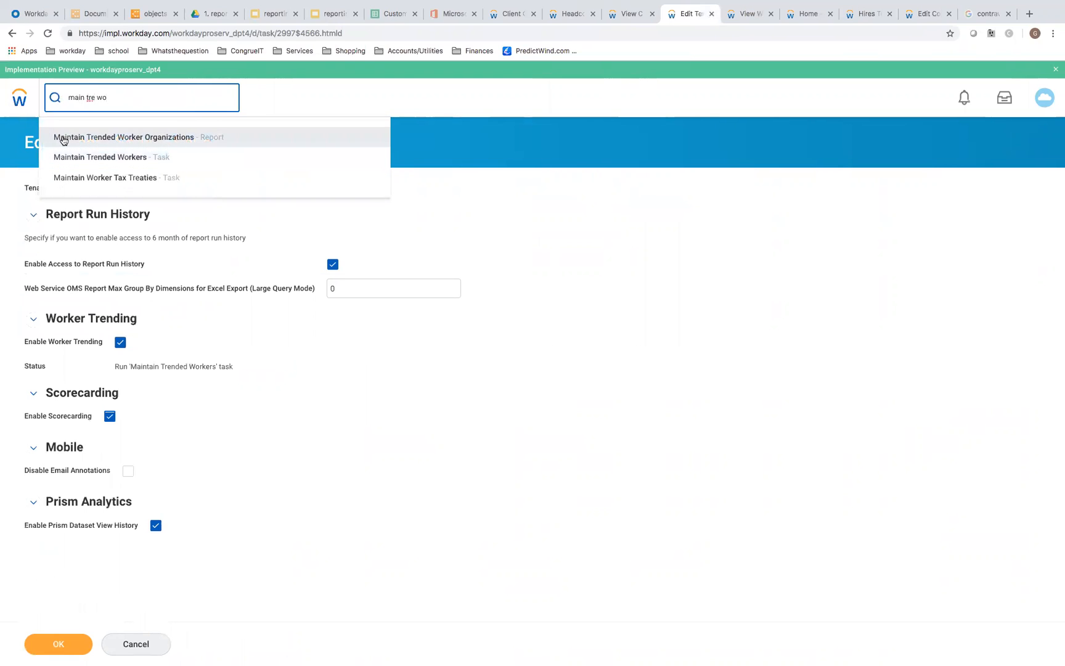
left_click(96, 158)
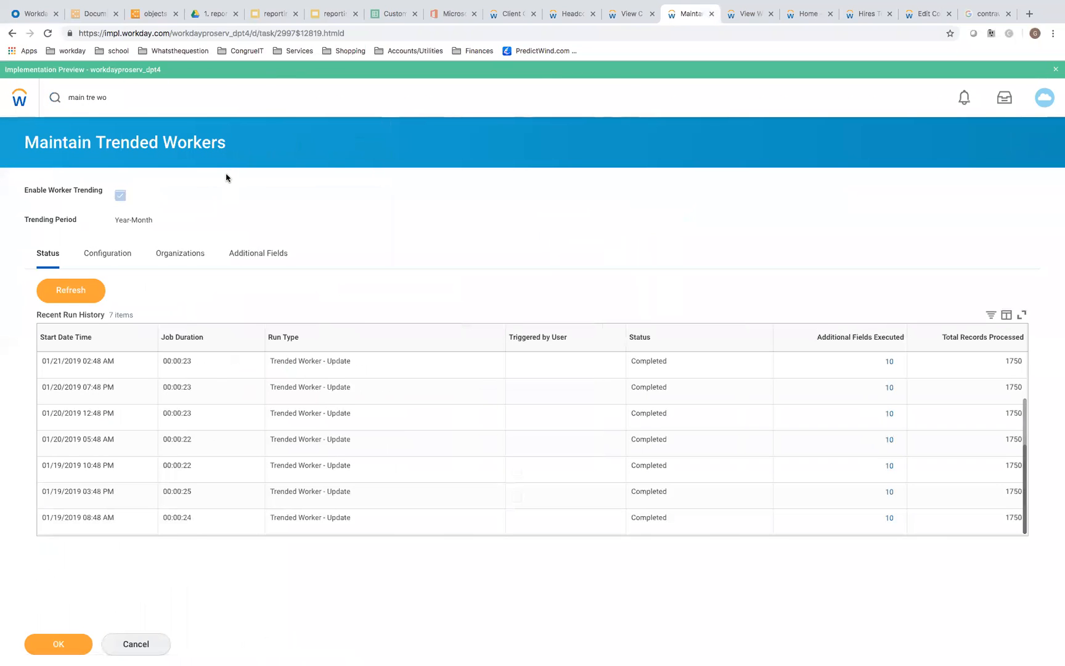
Step: Review the trending configuration, covering retroactive periods, trending period, terminations and international assignments, and return to the recent run history
left_click(117, 262)
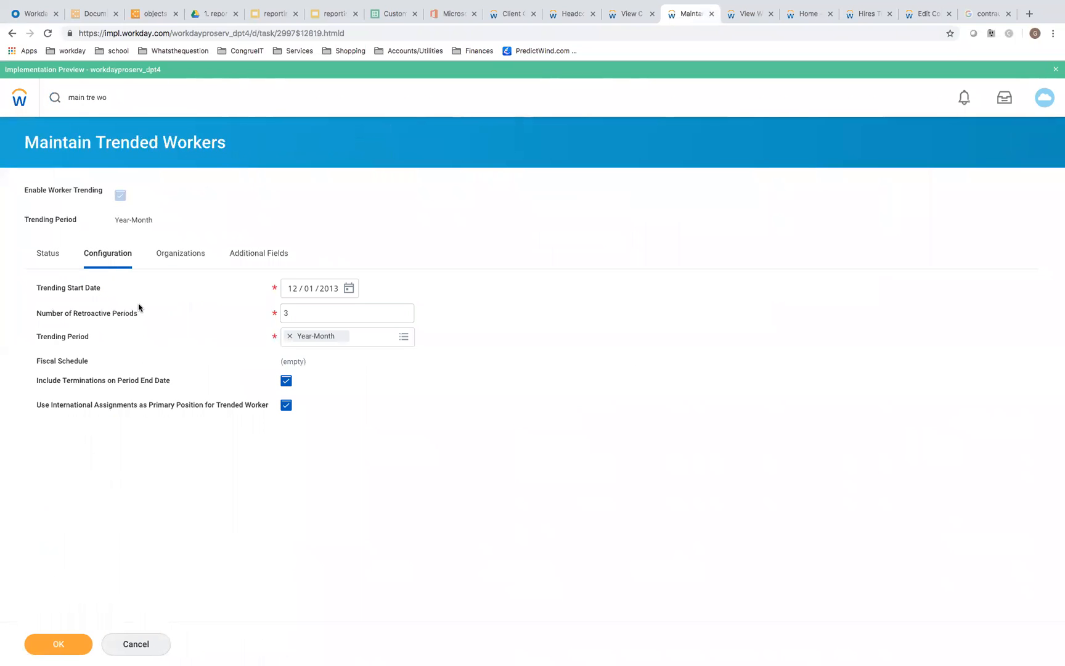
left_click_drag(41, 313, 121, 313)
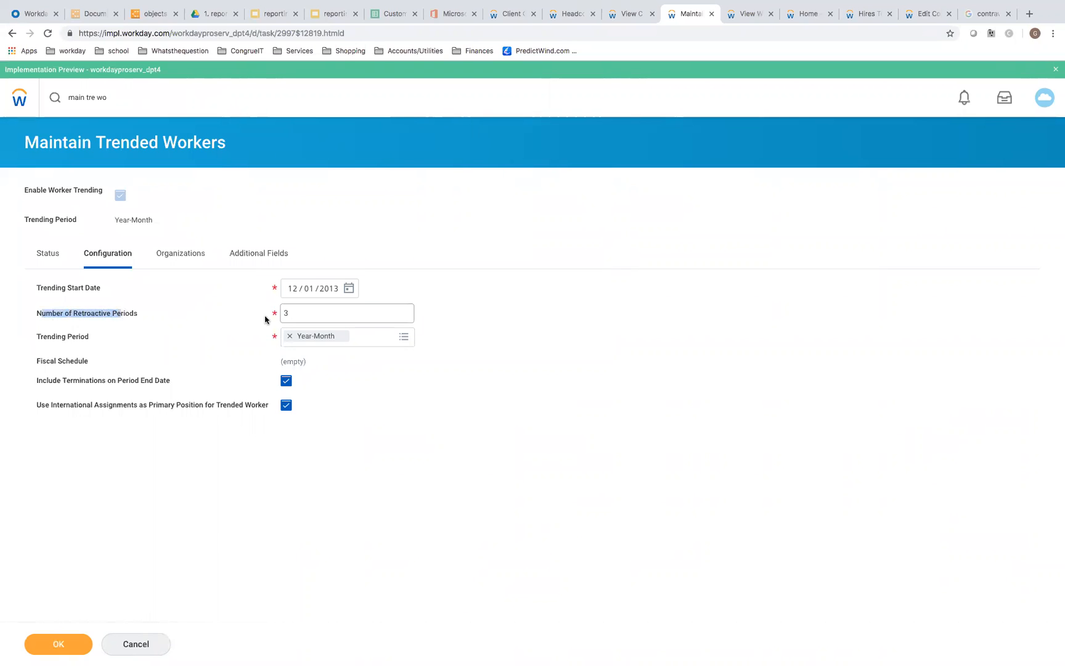
left_click_drag(44, 338, 86, 338)
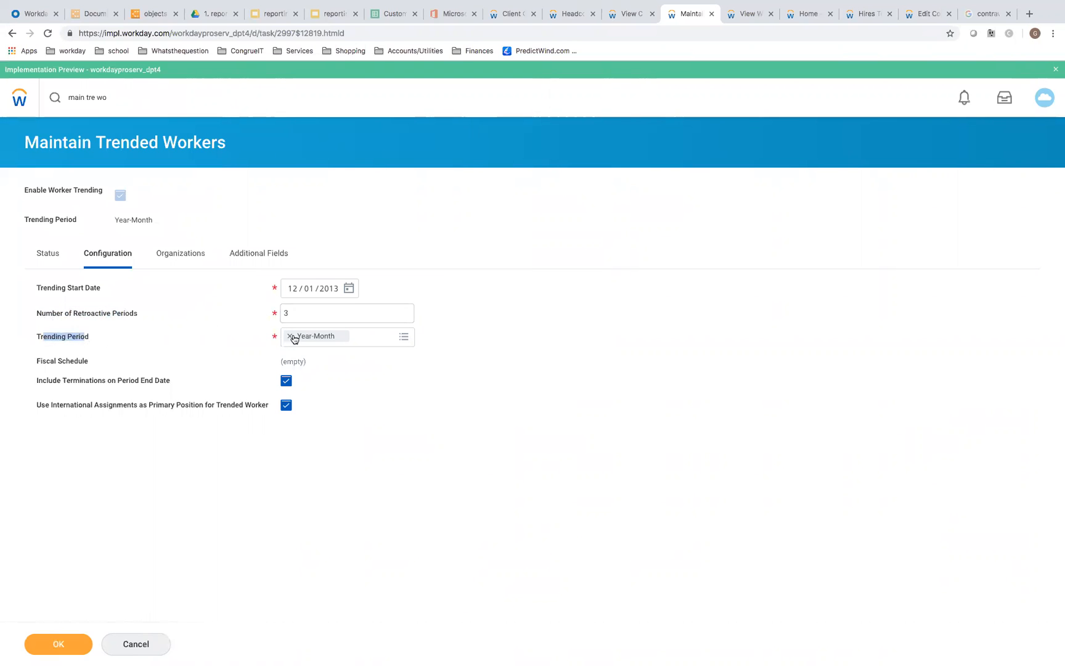
left_click_drag(52, 381, 148, 382)
left_click_drag(64, 405, 151, 410)
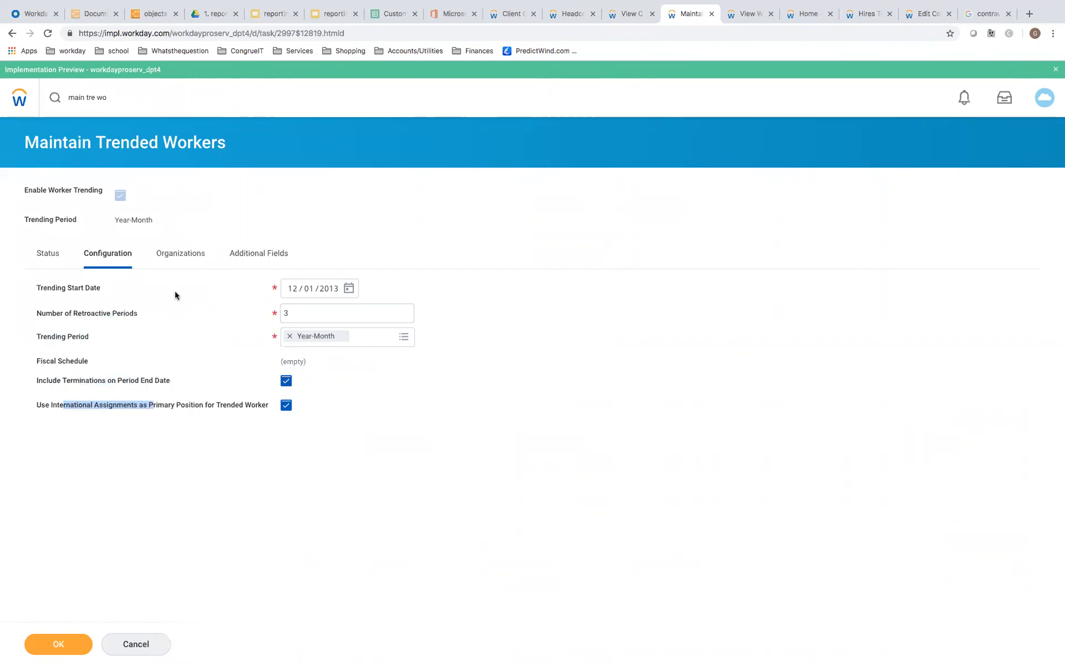
left_click(42, 254)
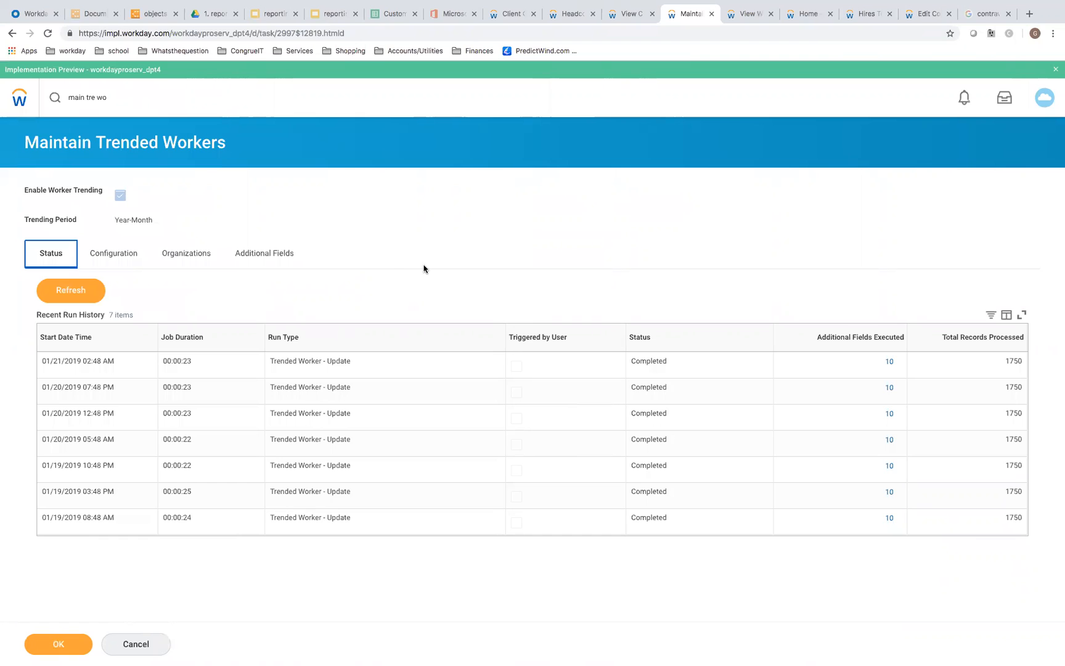
Step: Leave the headcount report results and open Hires Terminations and Transfers Analytics from the baseline HR reports in Client Custom Reports
left_click(563, 17)
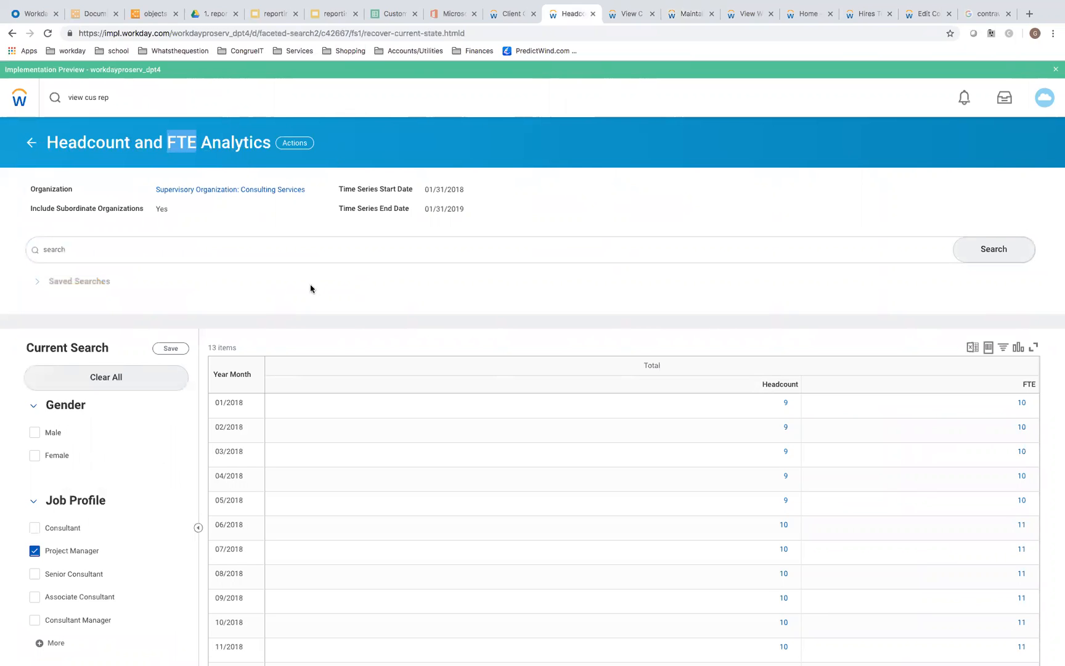
left_click(257, 291)
left_click(31, 145)
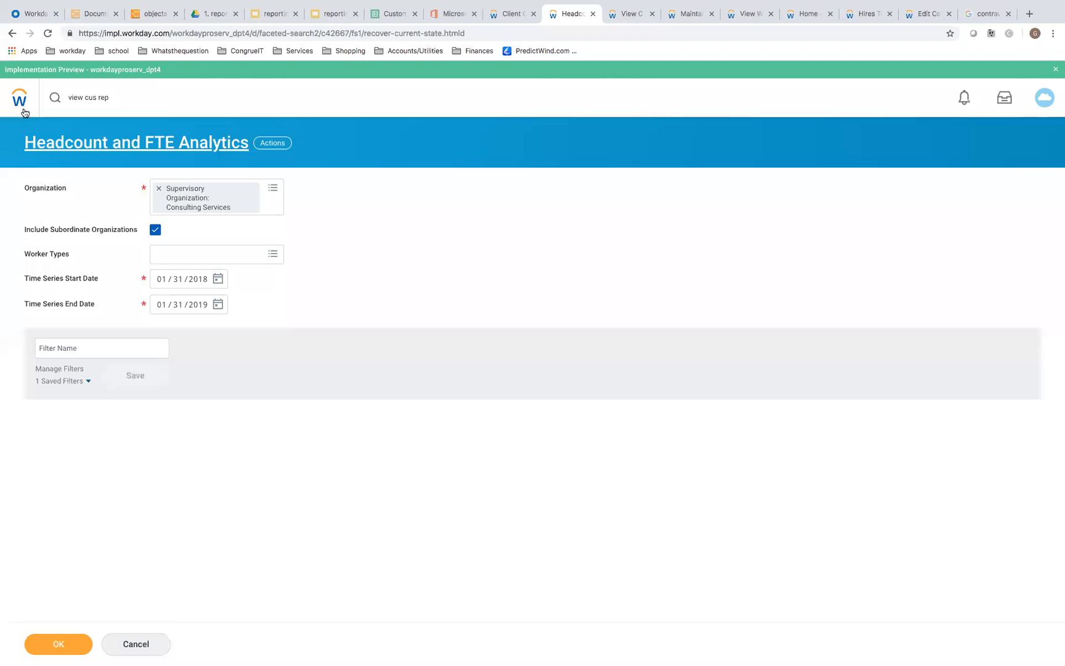
left_click(20, 102)
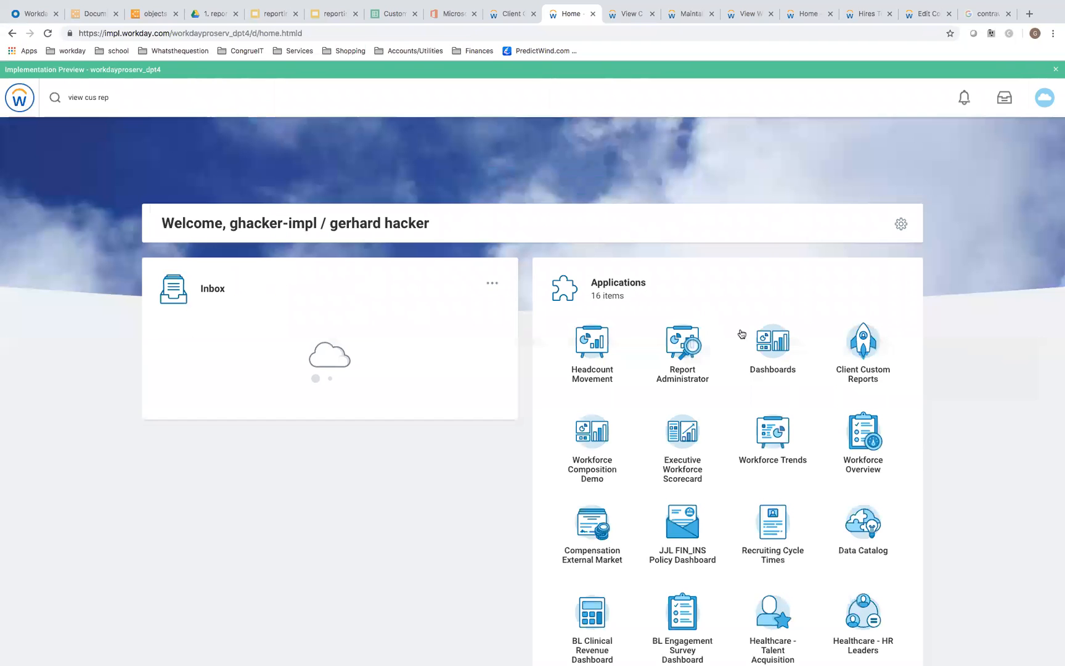
left_click(861, 352)
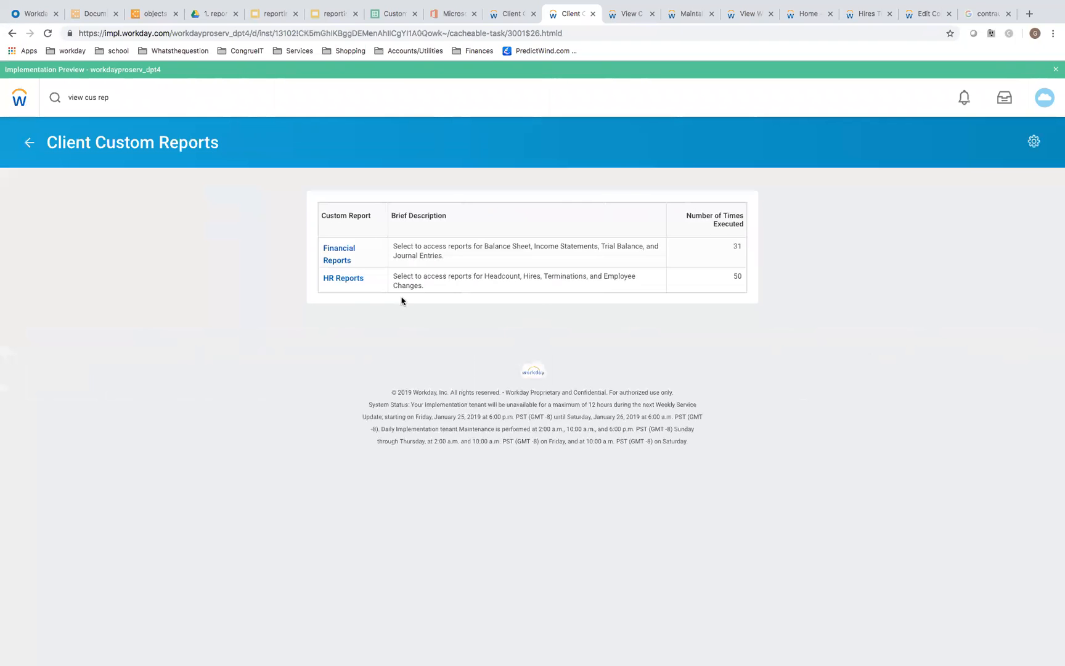
left_click(343, 278)
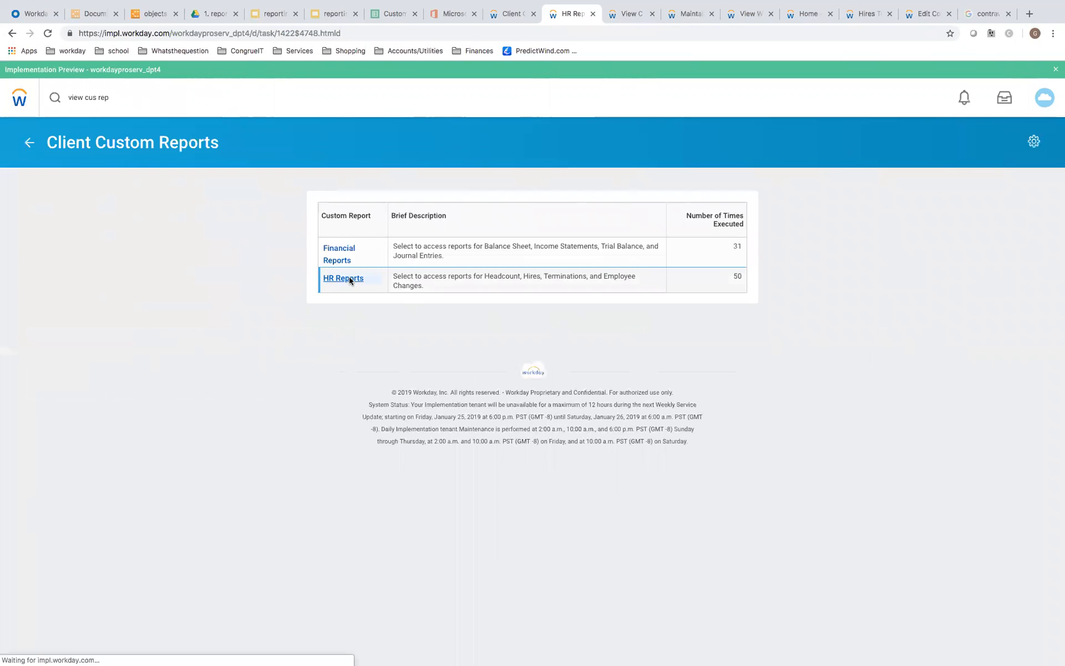
left_click(66, 235)
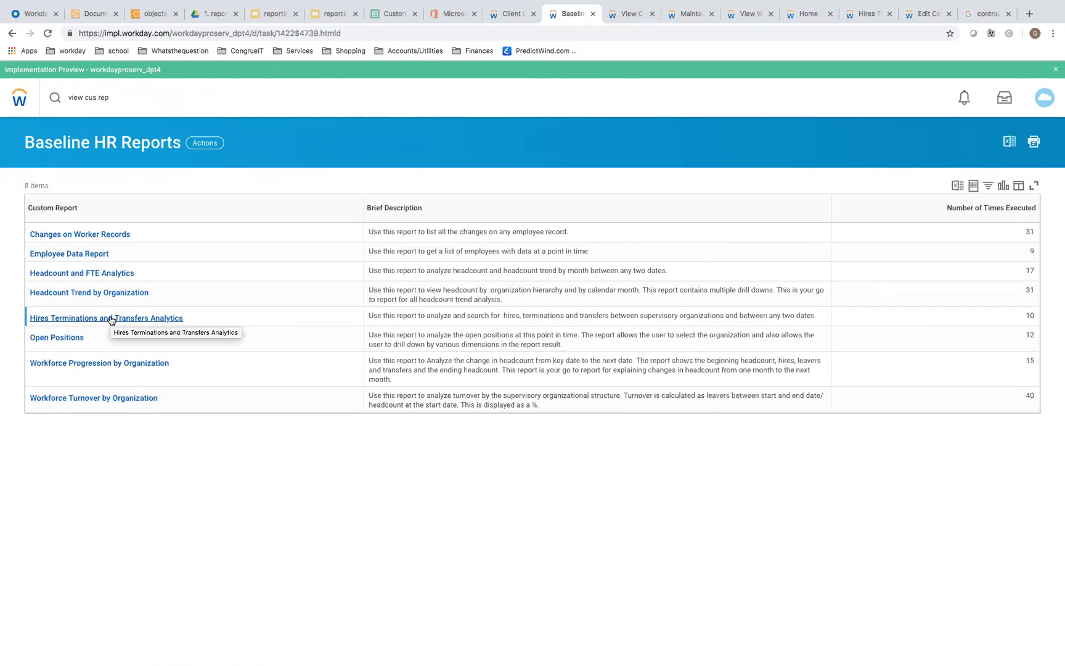
left_click(111, 318)
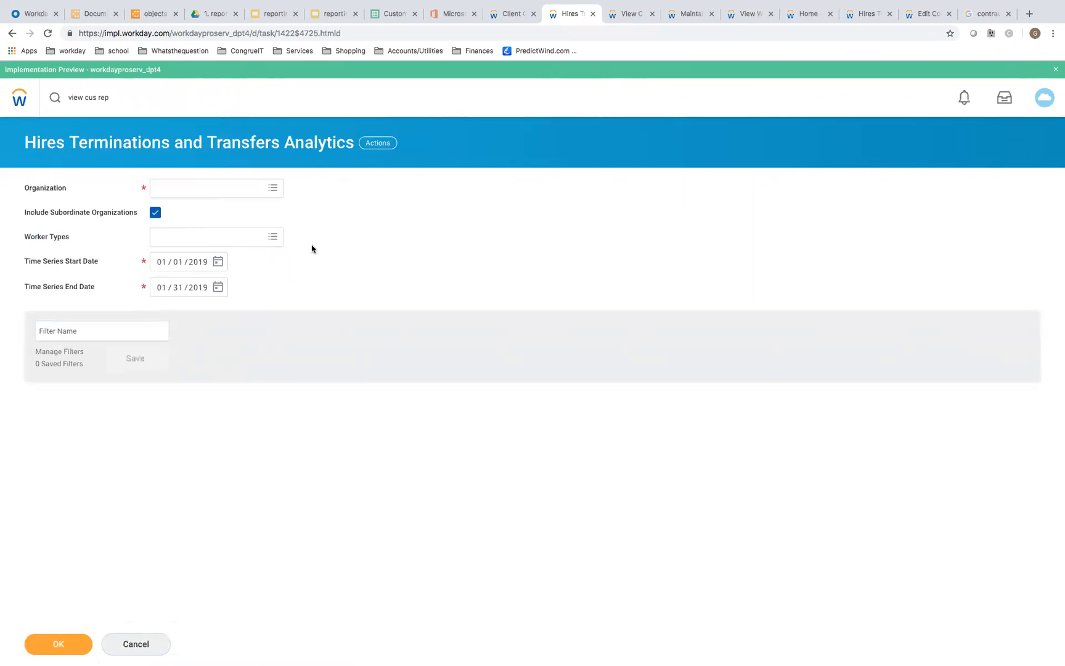
Step: Set the report's organization to Supervisory Organization: Global Modern Services
left_click(223, 186)
type("glo mode")
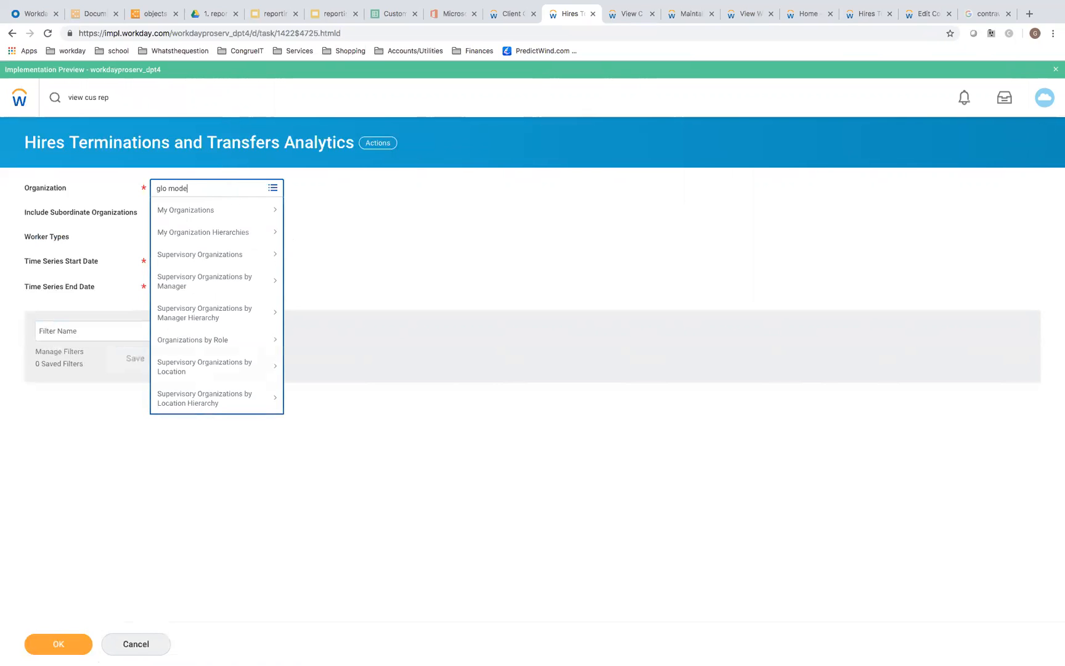
type(" serv")
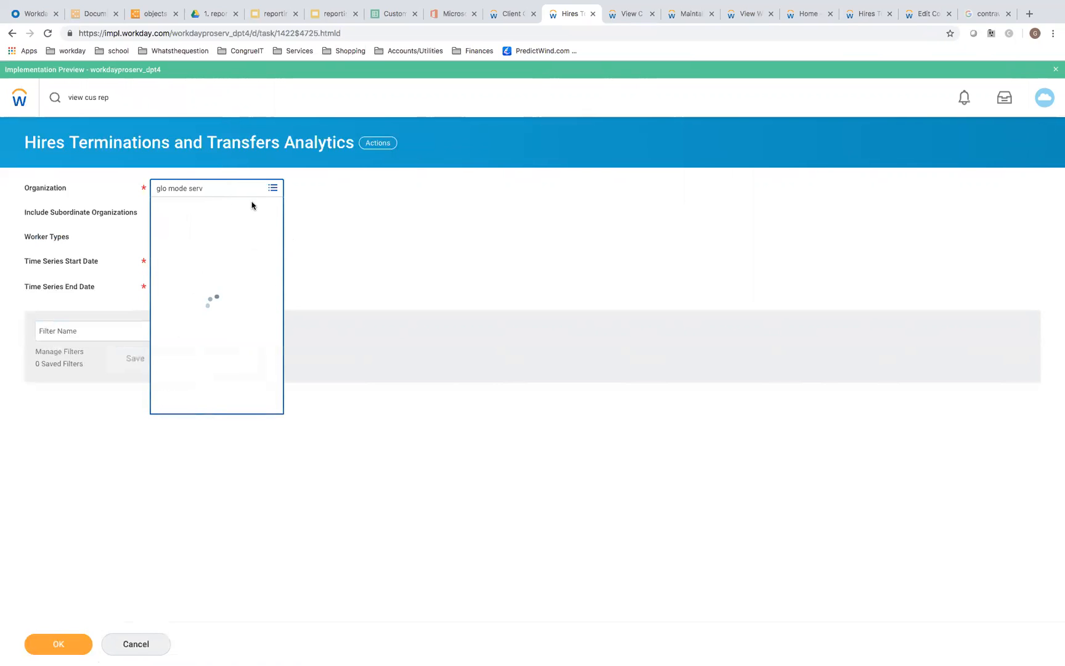
scroll(261, 325, "down", 1)
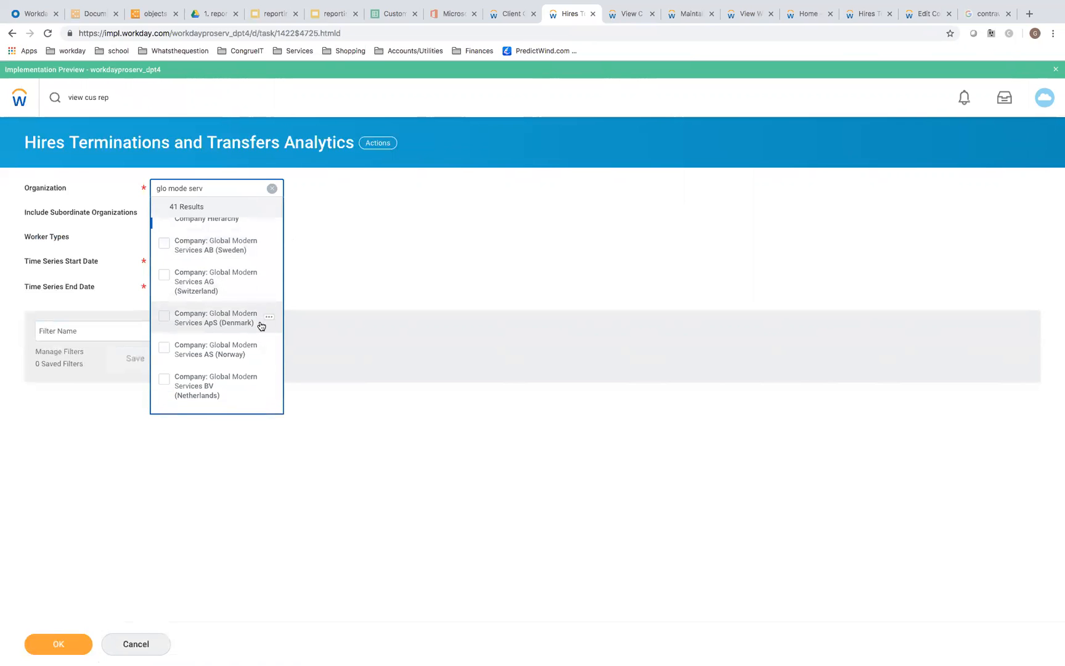
scroll(261, 326, "down", 5)
scroll(261, 325, "down", 5)
scroll(261, 325, "down", 5)
scroll(262, 325, "down", 5)
scroll(262, 325, "down", 5)
scroll(261, 325, "down", 3)
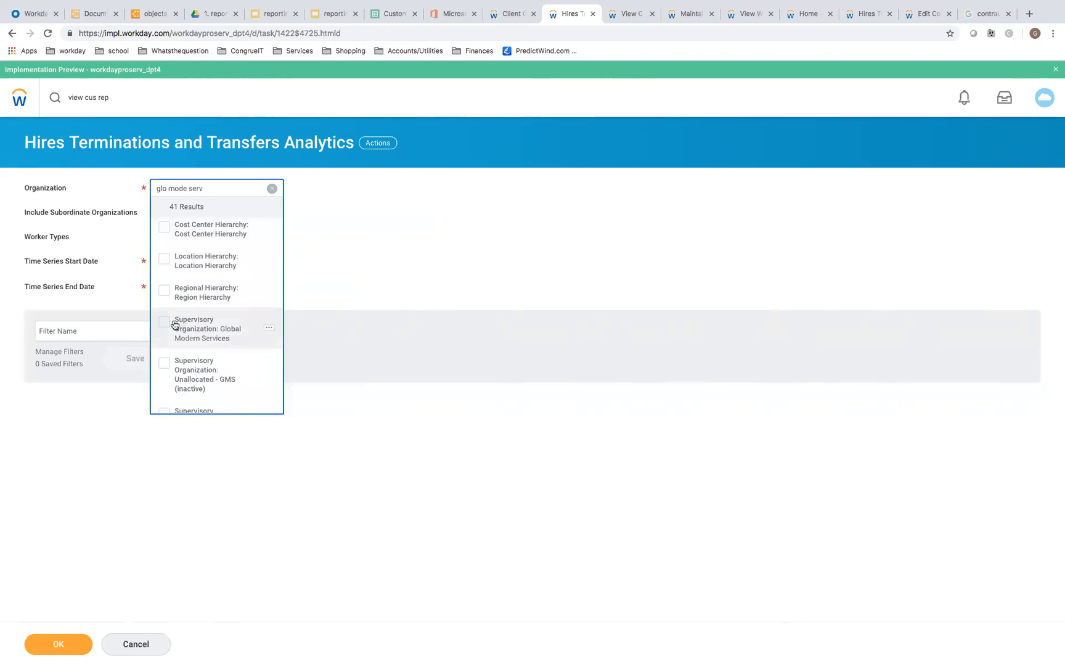
left_click(175, 324)
left_click(461, 332)
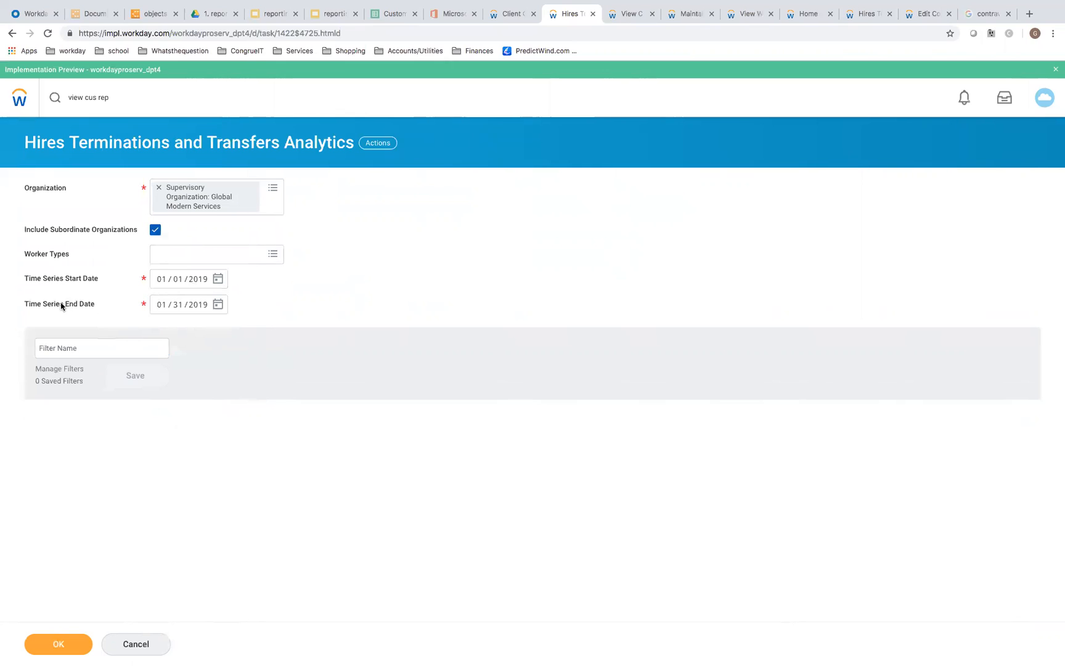
Step: Set the Time Series Start Date to 01/01/2018 and run the report
left_click(201, 280)
type("2018")
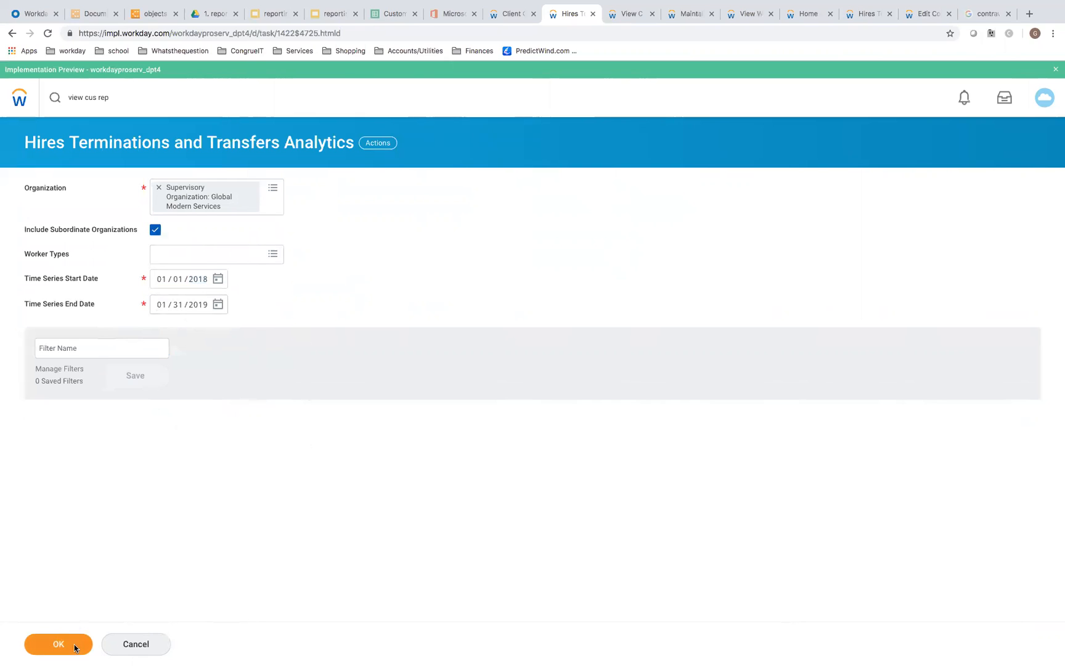
left_click(75, 646)
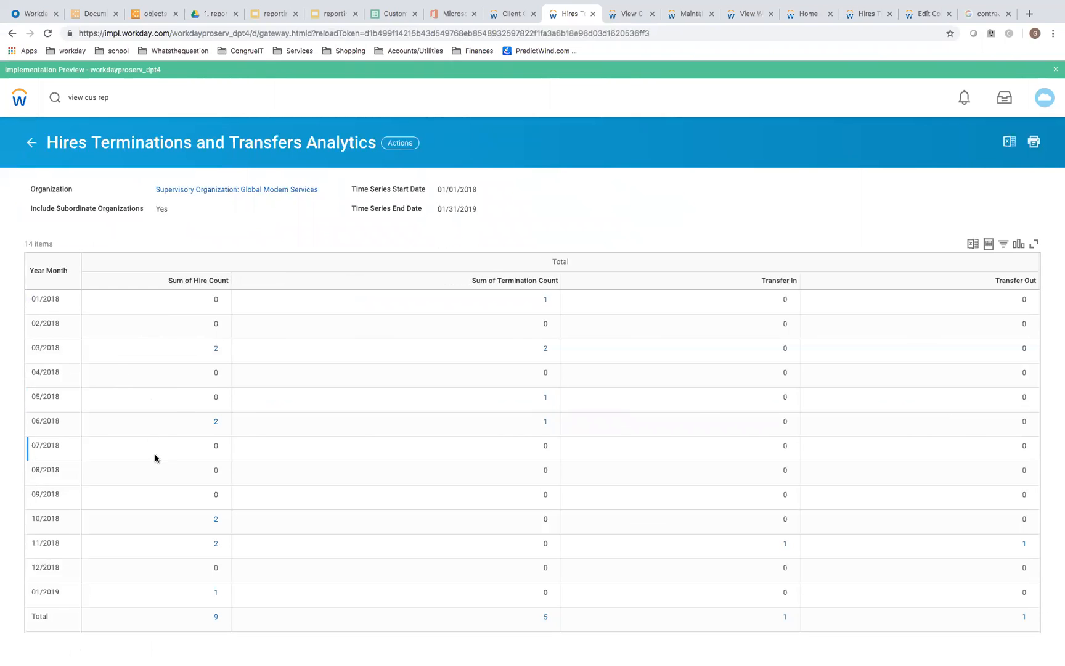
scroll(156, 458, "down", 1)
scroll(155, 457, "up", 1)
Step: Review the advanced options and facet filters in the Headcount and FTE Analytics definition, and return to the hires and terminations results
left_click(632, 19)
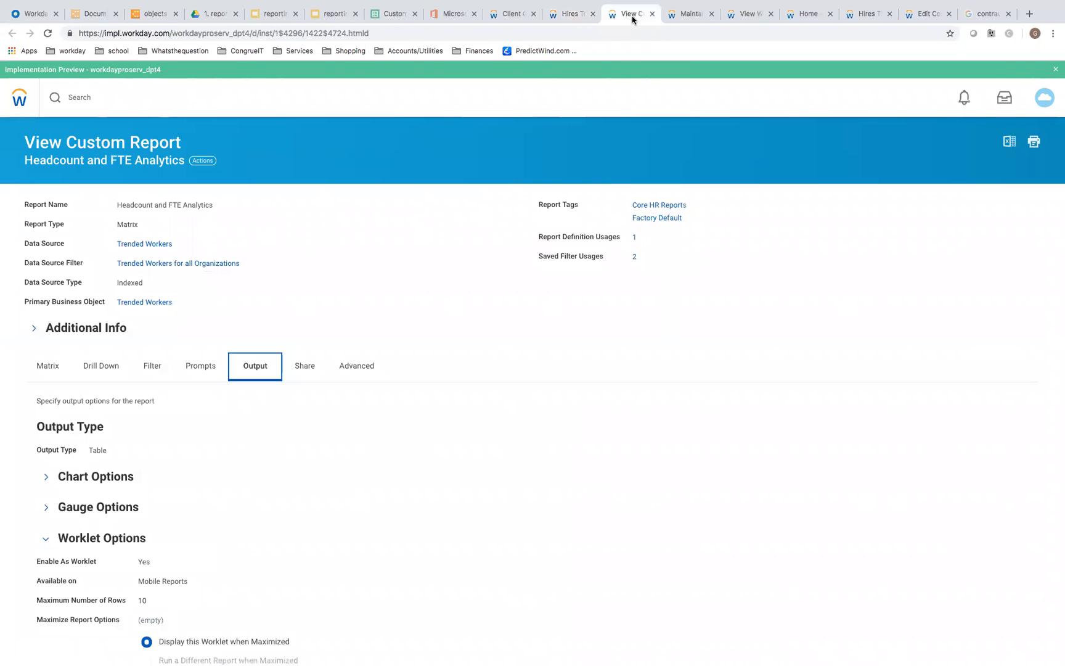
left_click(356, 366)
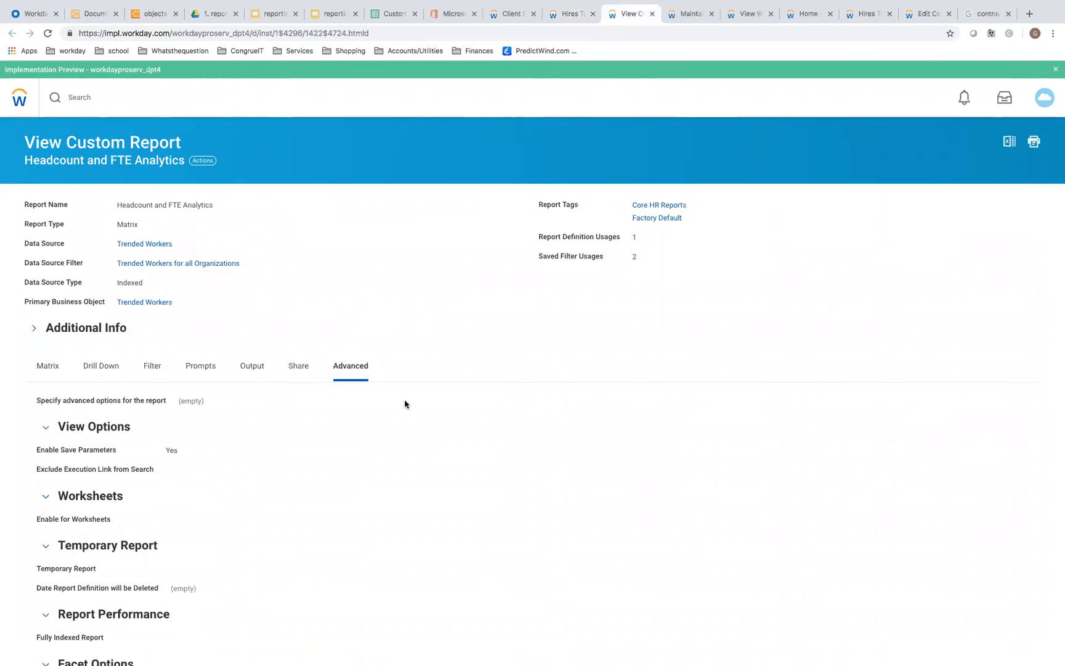
scroll(404, 403, "down", 4)
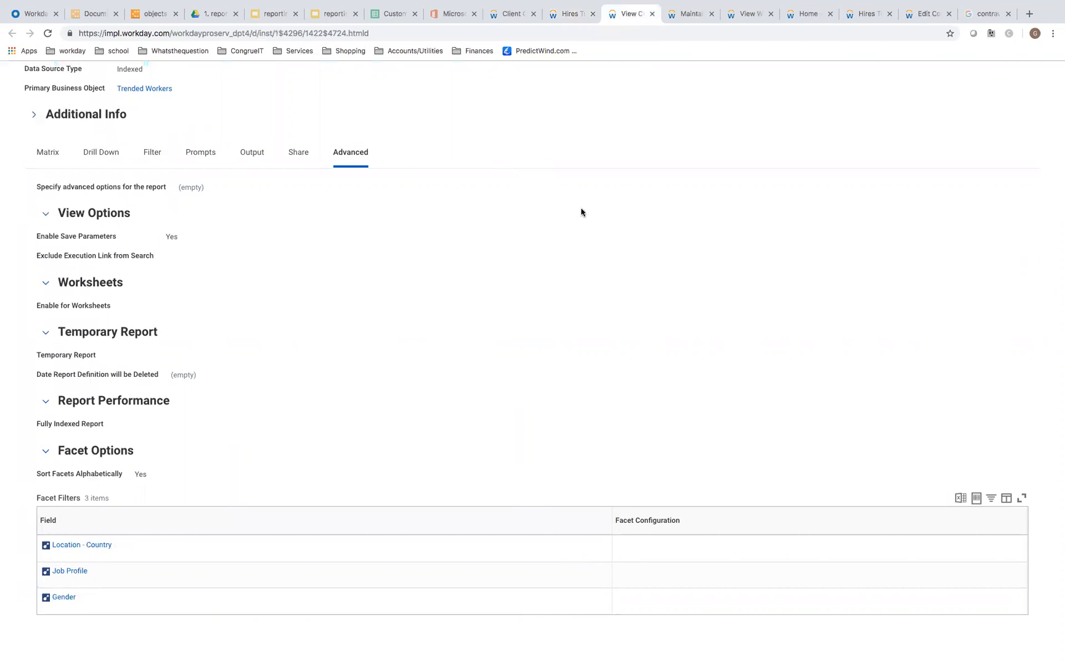
left_click(573, 22)
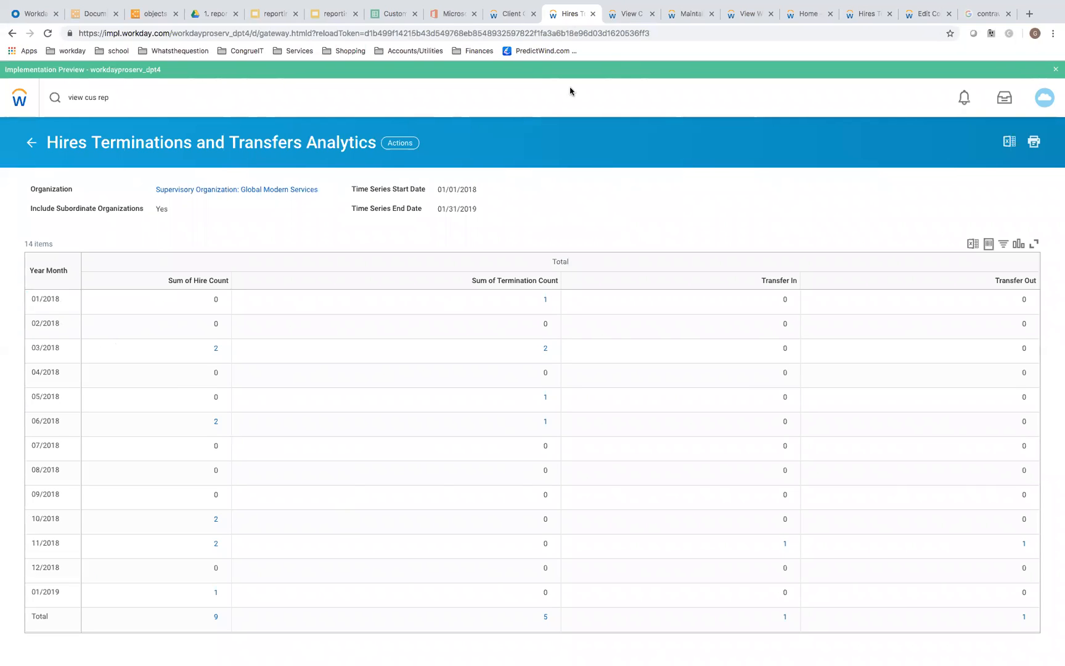
Step: Check the drill-down options for the 03/2018 hire and termination counts, and open the worker details behind the 03/2018 hire count
left_click(61, 396)
left_click(223, 350)
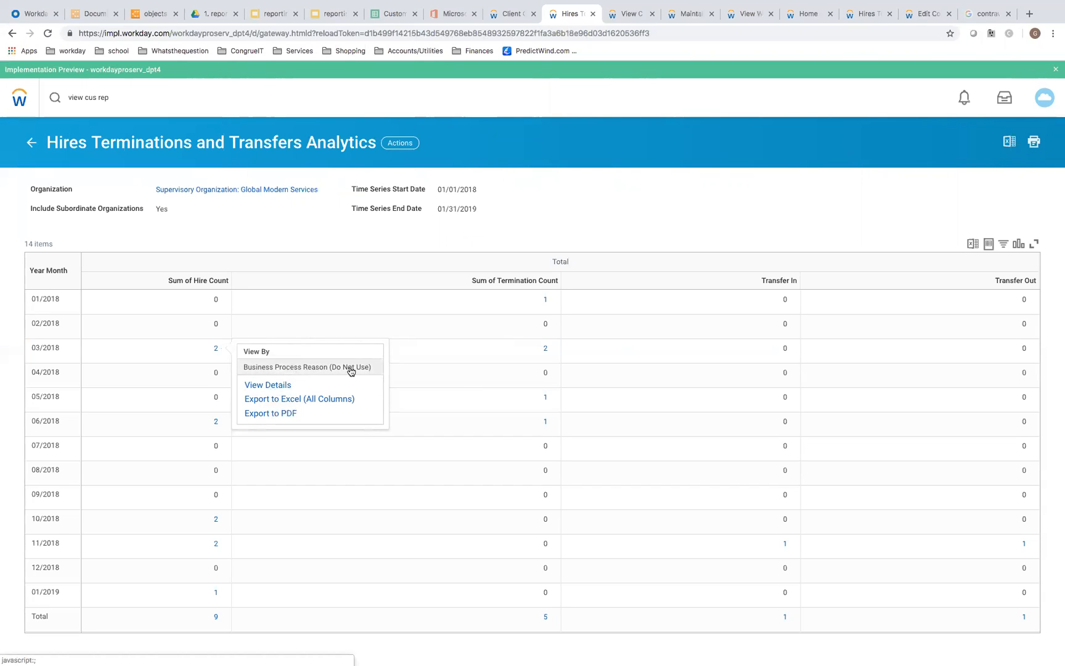
left_click(326, 327)
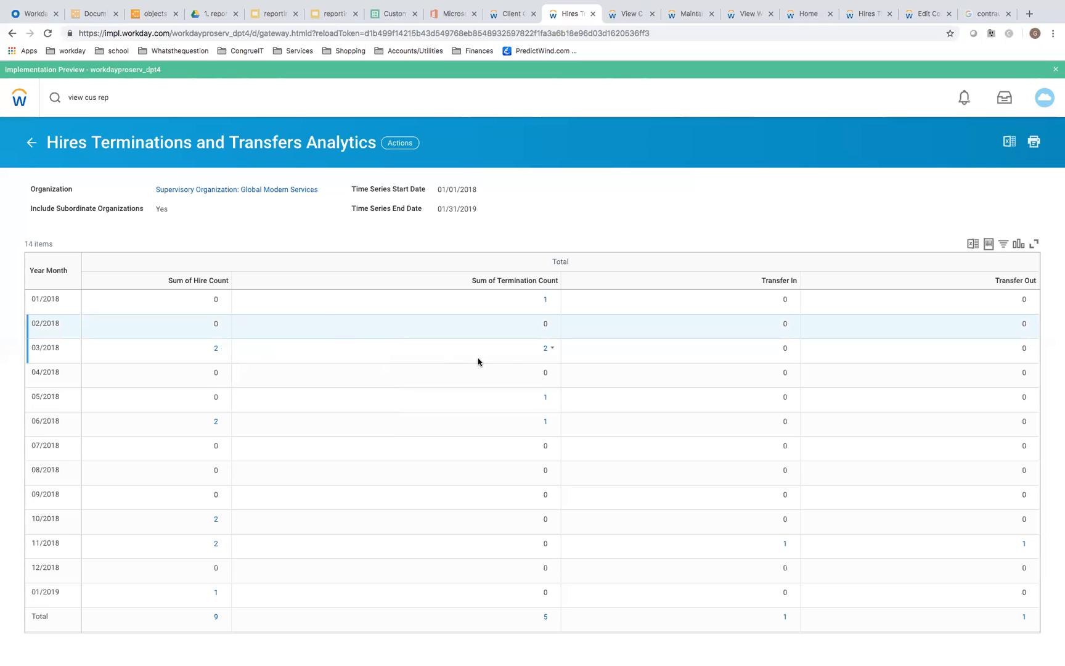
left_click(553, 349)
left_click(438, 340)
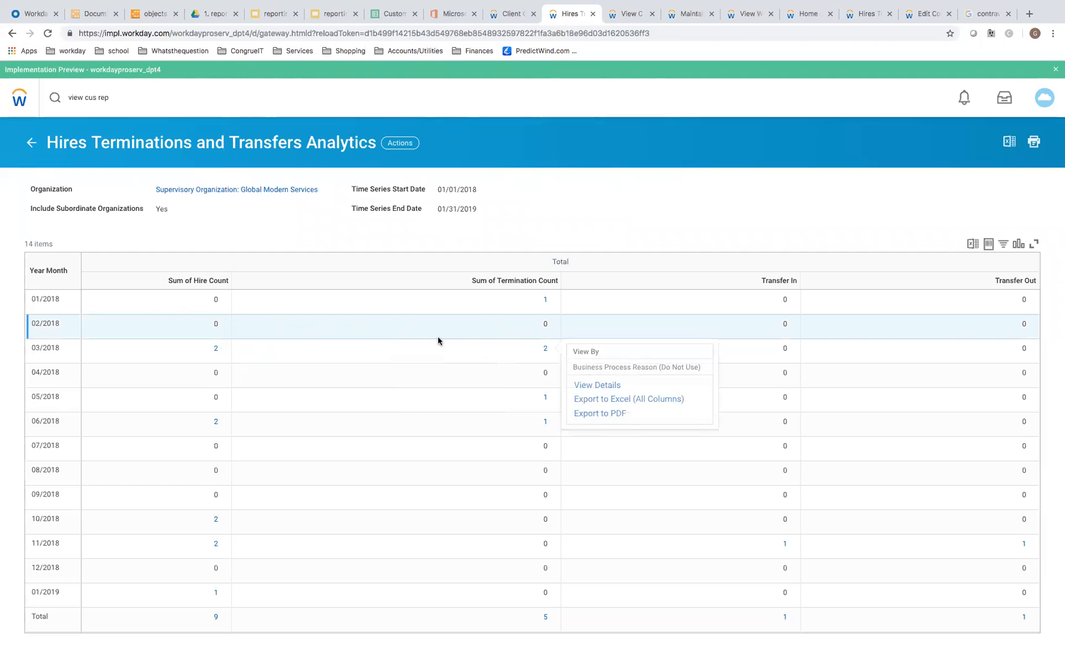
left_click(216, 349)
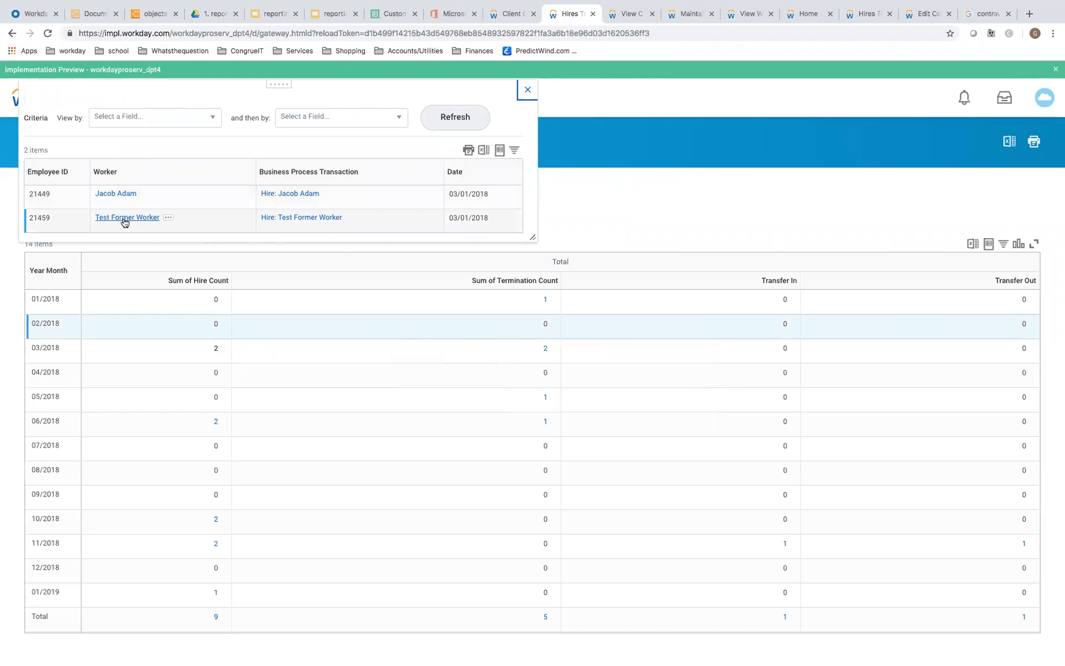
Step: Close the worker details and review the matrix, prompt defaults and advanced options in the Hires Terminations and Transfers Analytics definition
left_click(527, 90)
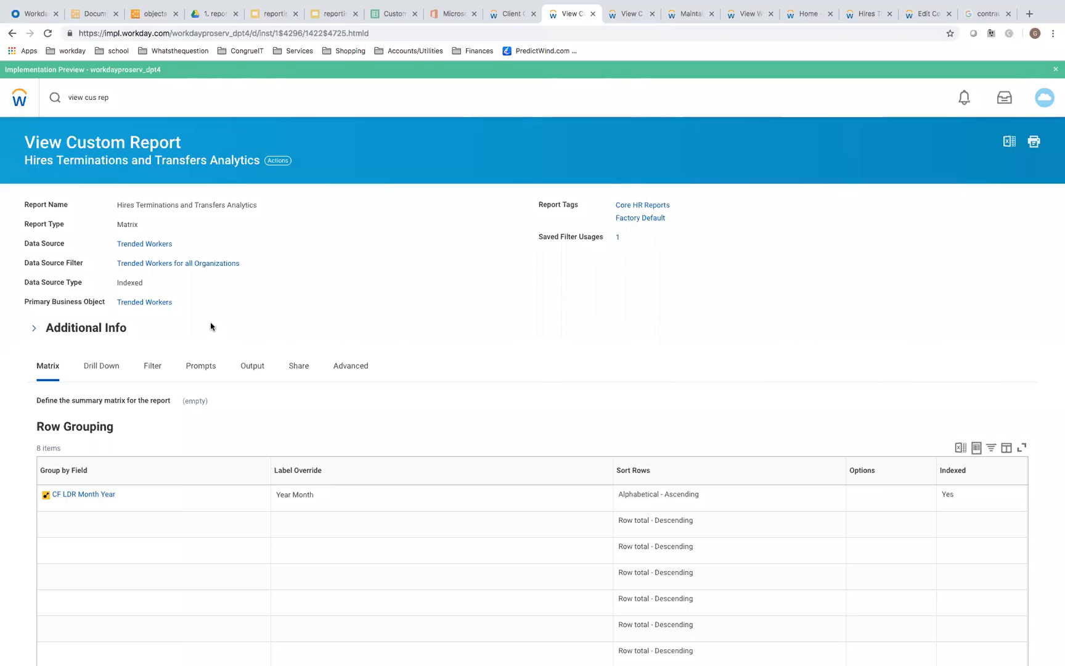
scroll(209, 373, "down", 8)
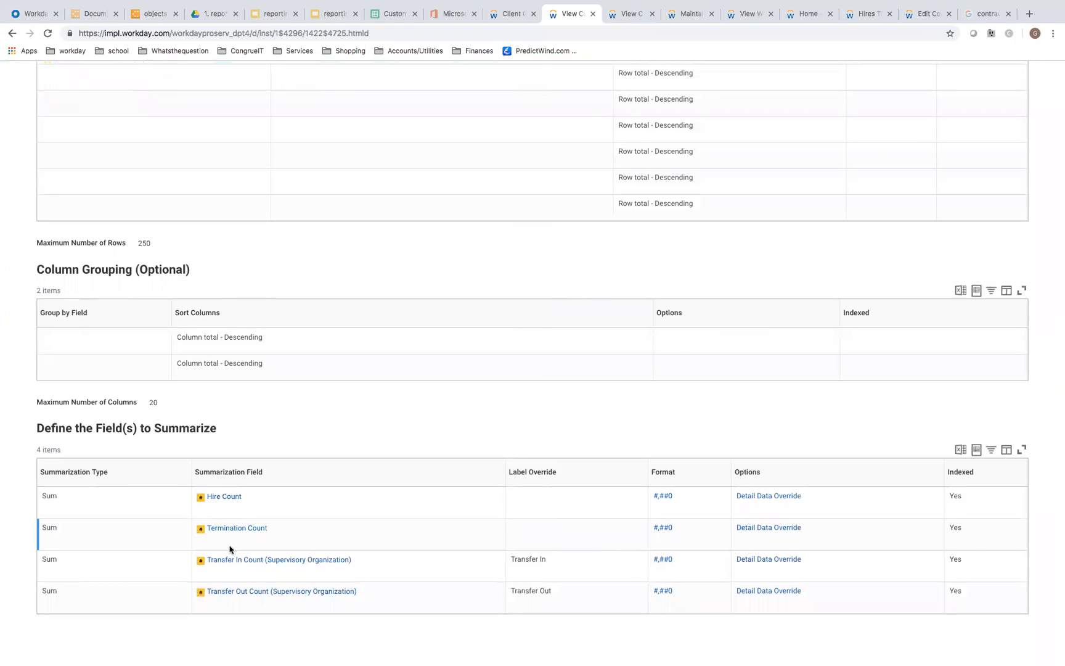
scroll(340, 463, "up", 5)
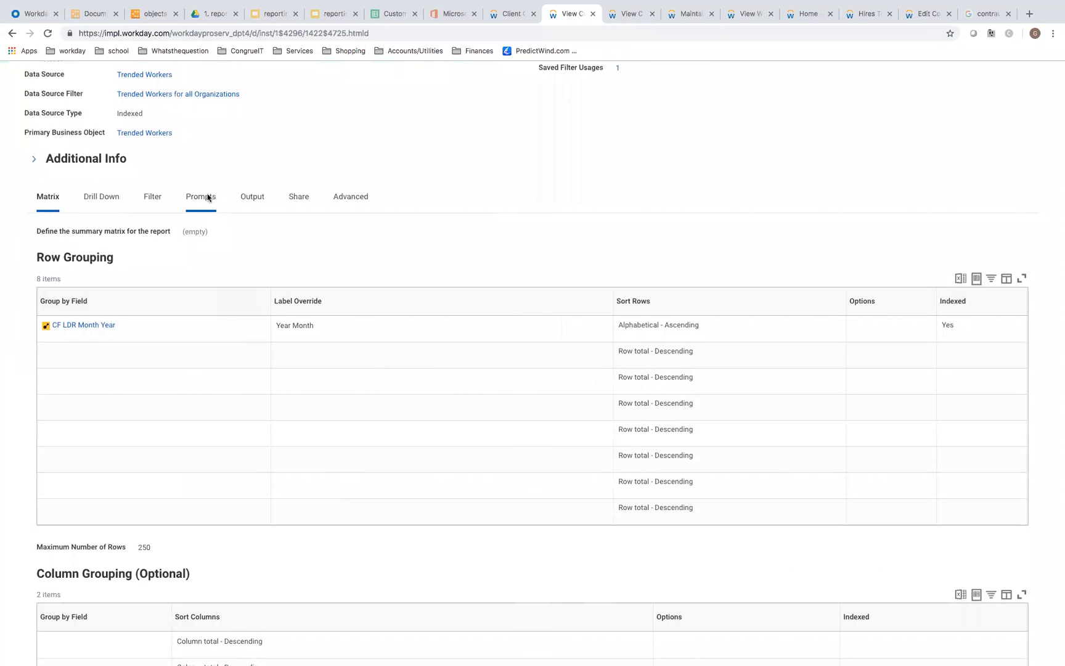
left_click(208, 197)
scroll(447, 375, "down", 1)
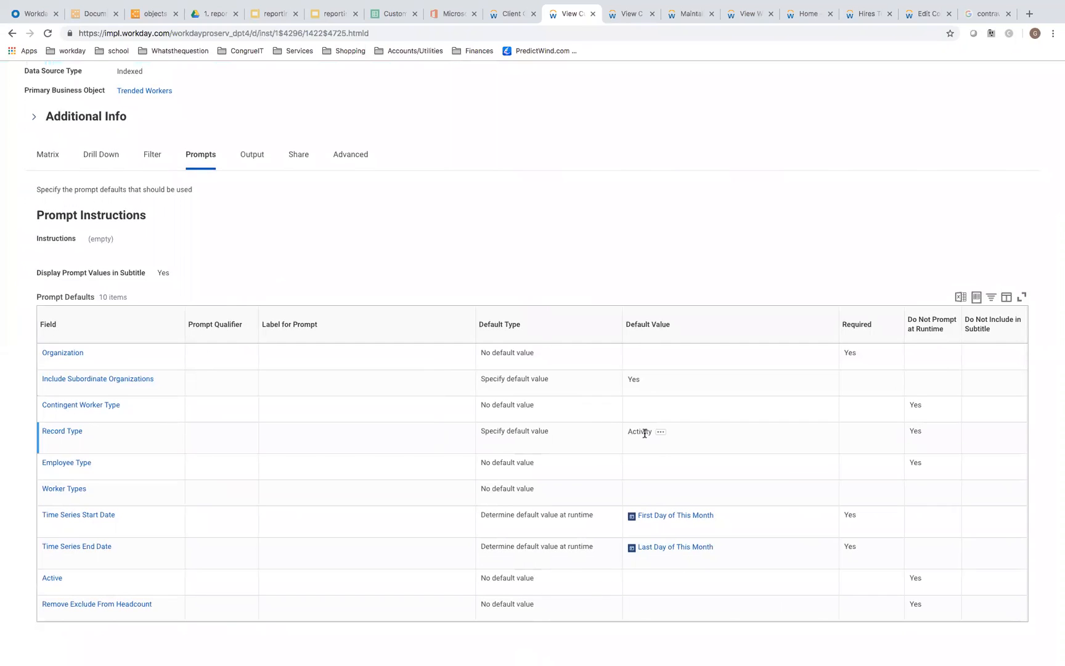
scroll(645, 434, "up", 1)
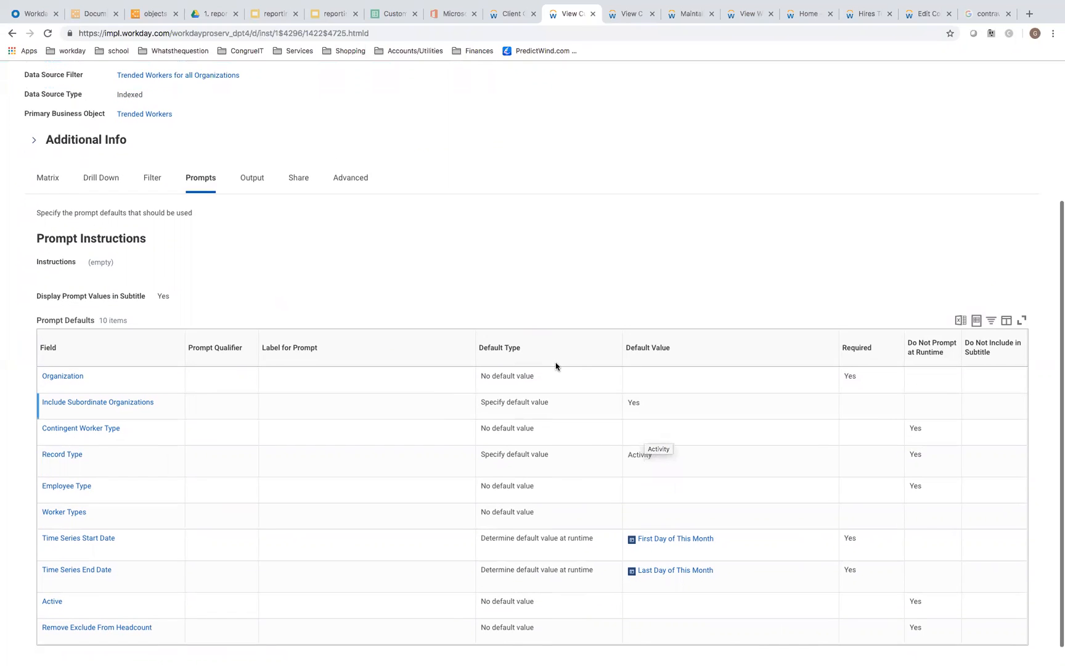
left_click(349, 178)
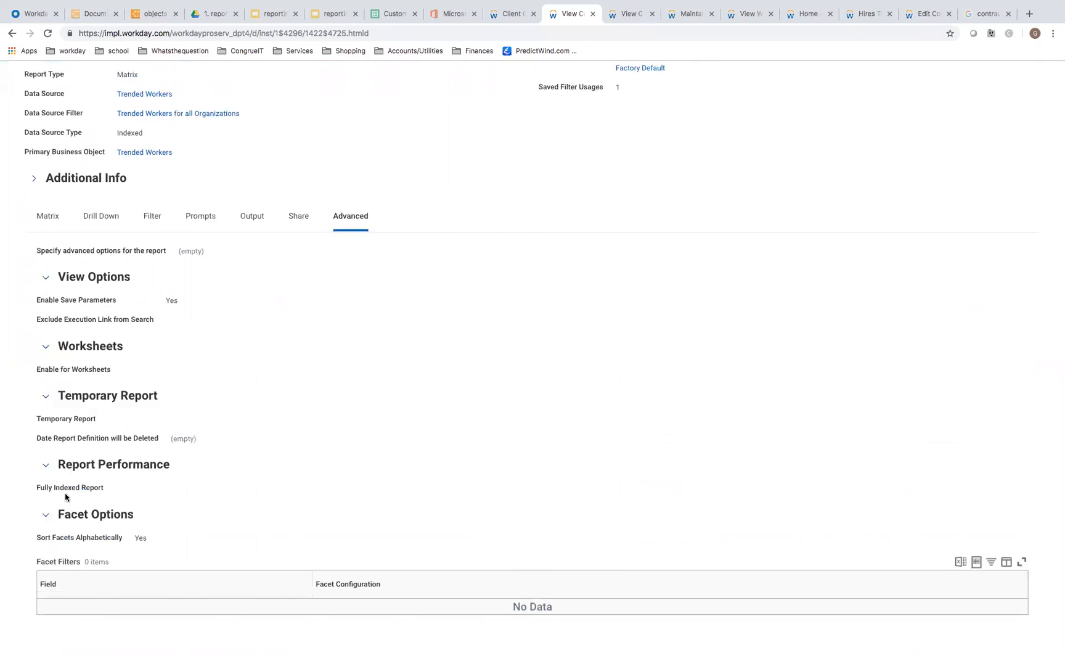
scroll(275, 445, "up", 3)
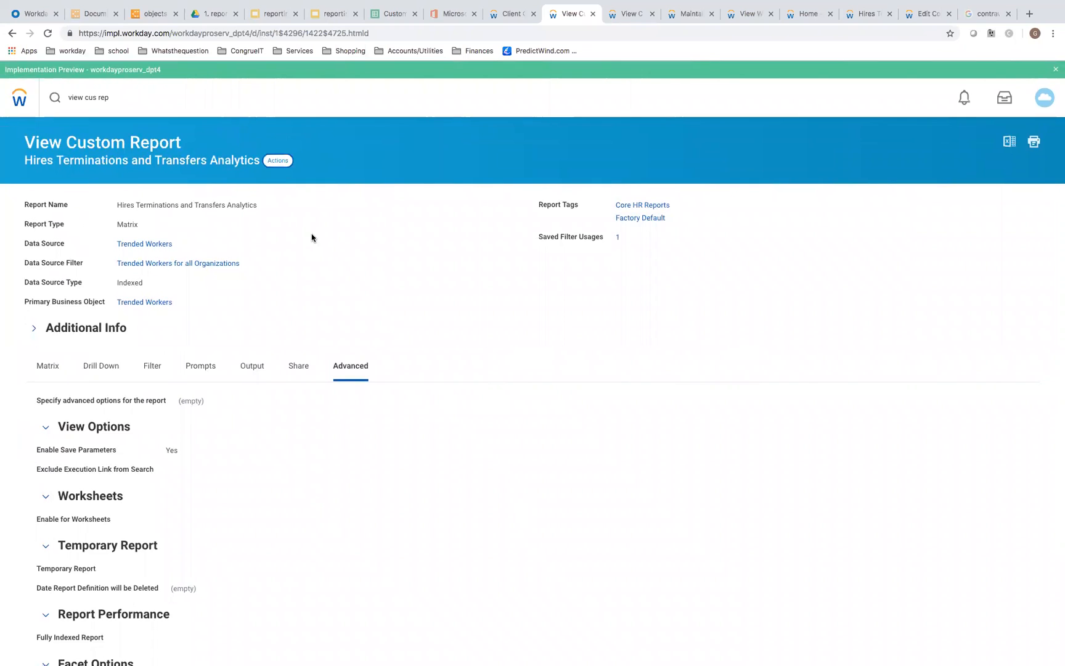
Step: Edit the Hires Terminations and Transfers Analytics definition to add Location - Country as a facet filter, and save it
mouse_move(319, 219)
left_click(398, 227)
right_click(410, 402)
left_click(357, 388)
scroll(356, 392, "down", 5)
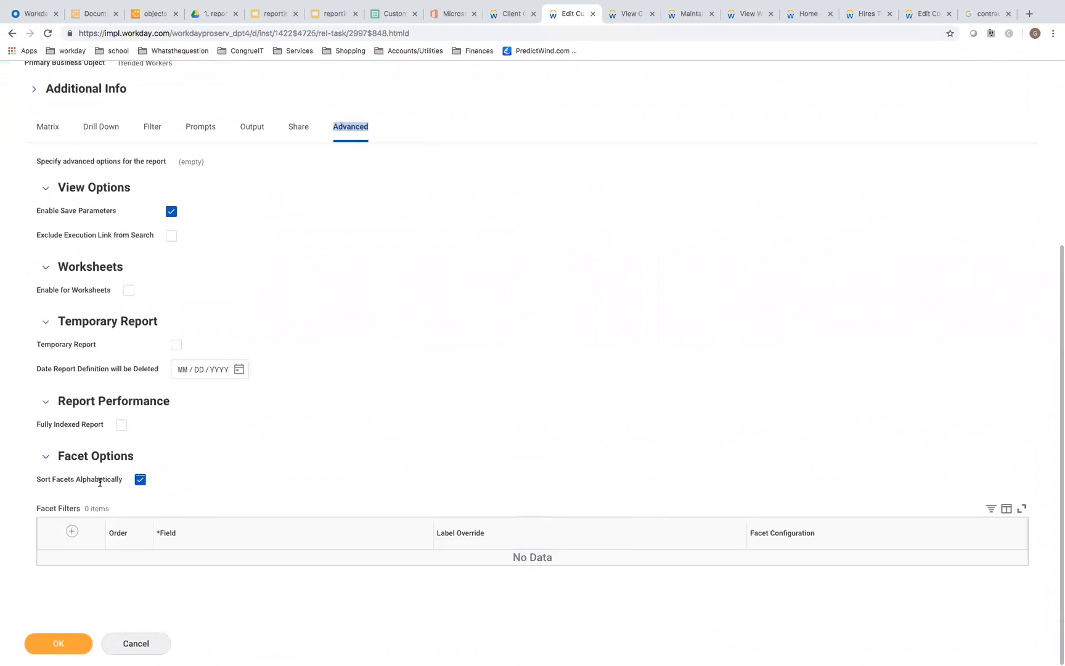
left_click(72, 532)
type("country")
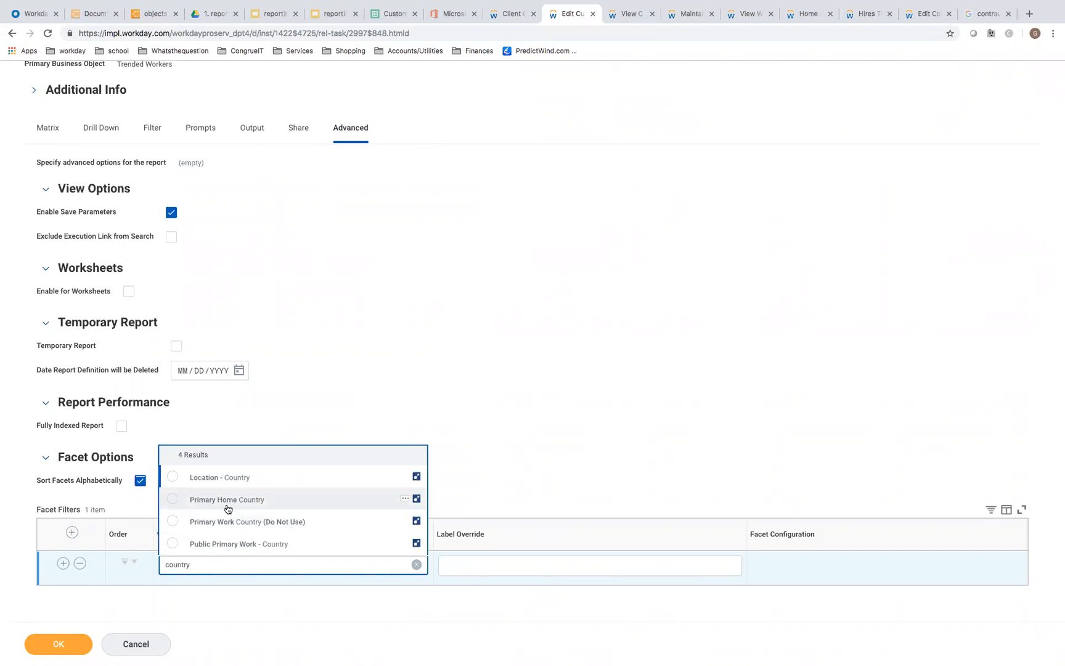
left_click(245, 479)
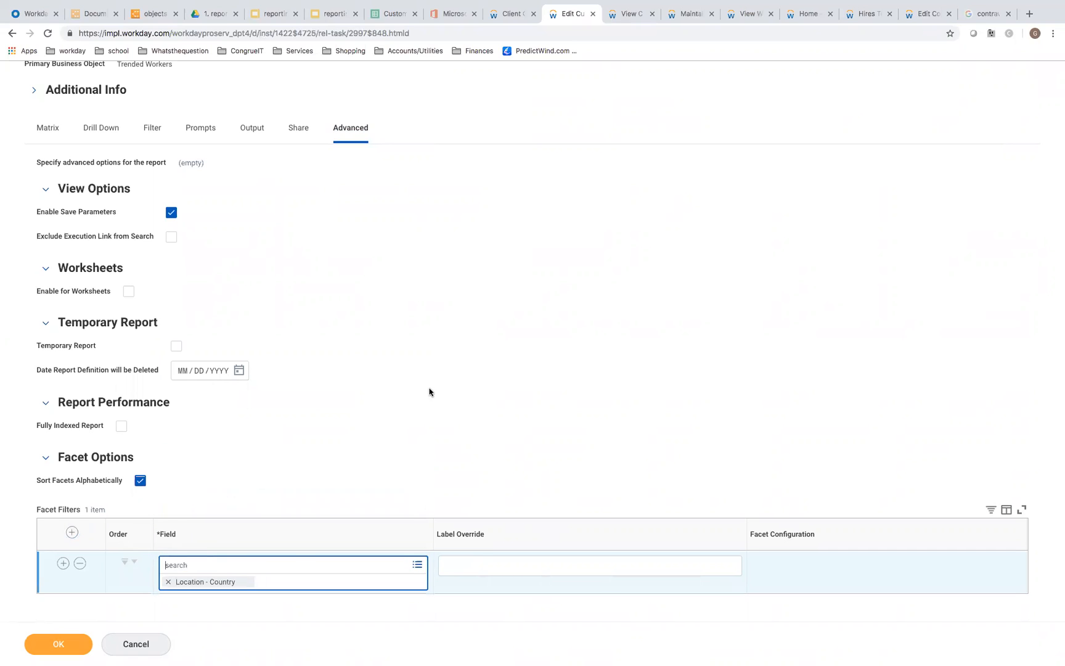
left_click(56, 644)
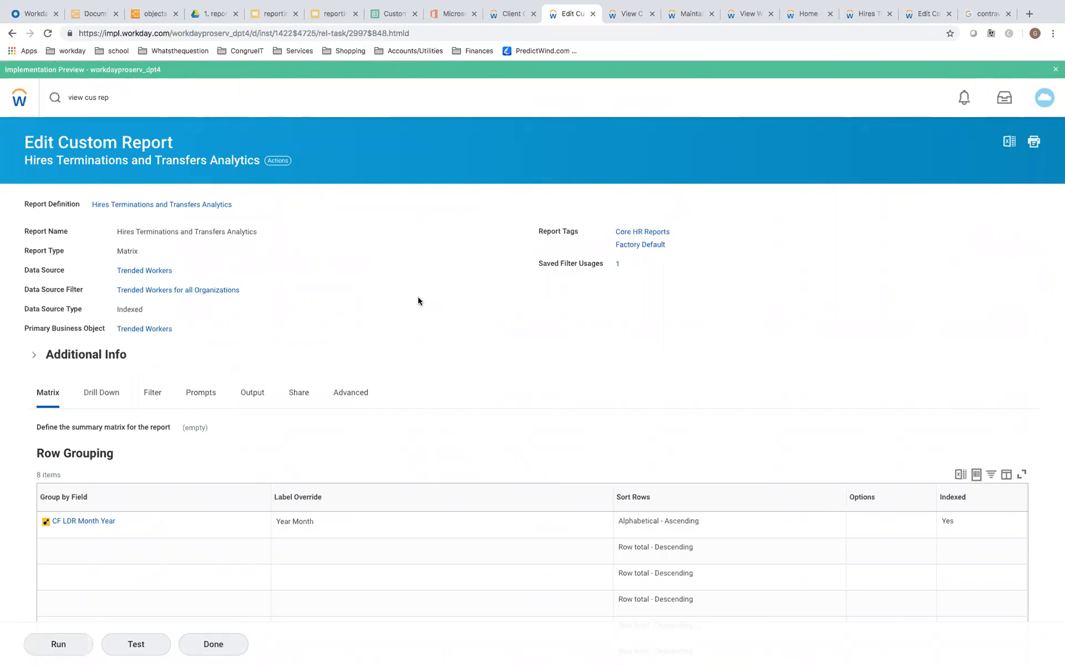
Step: Open the HR Reports list in Client Custom Reports, and briefly check the prompts of Workforce Progression by Organization
left_click(16, 102)
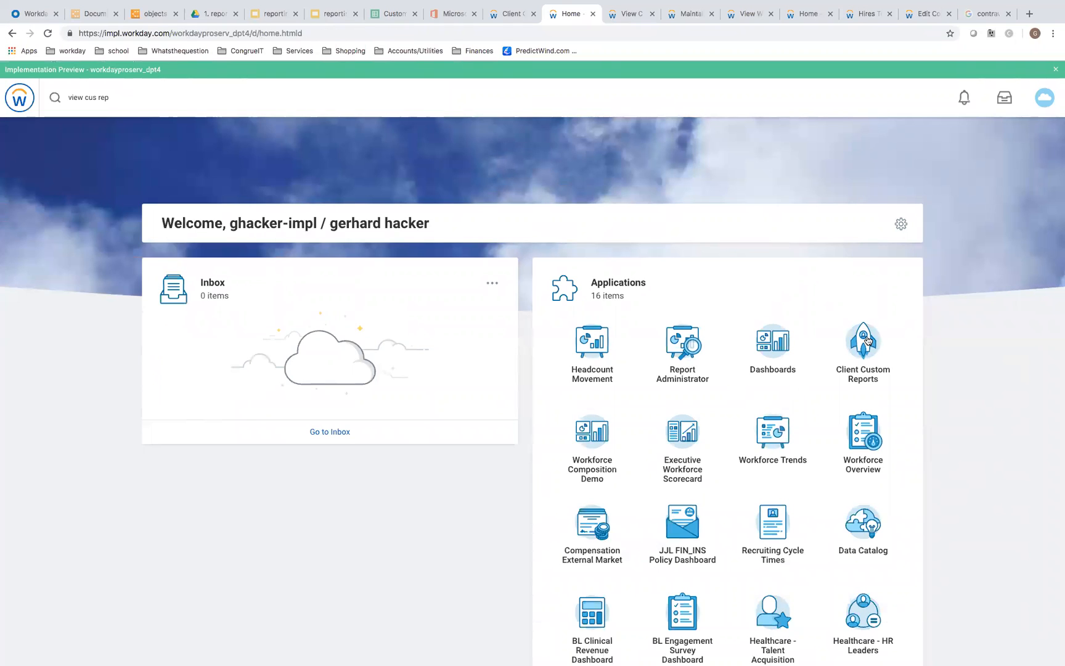
left_click(866, 340)
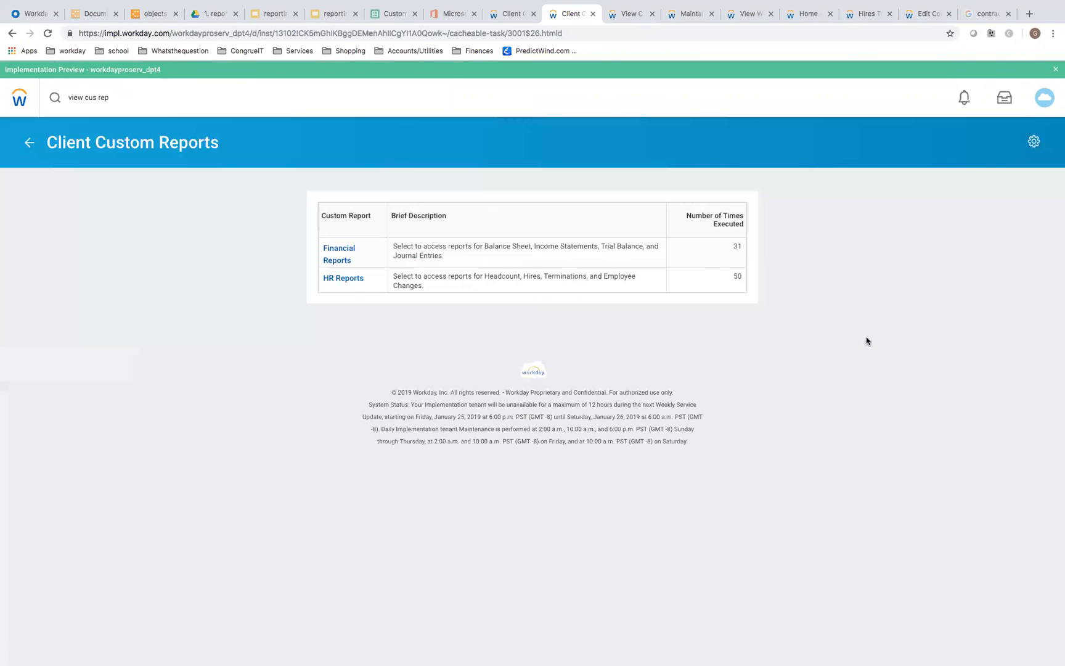
left_click(357, 277)
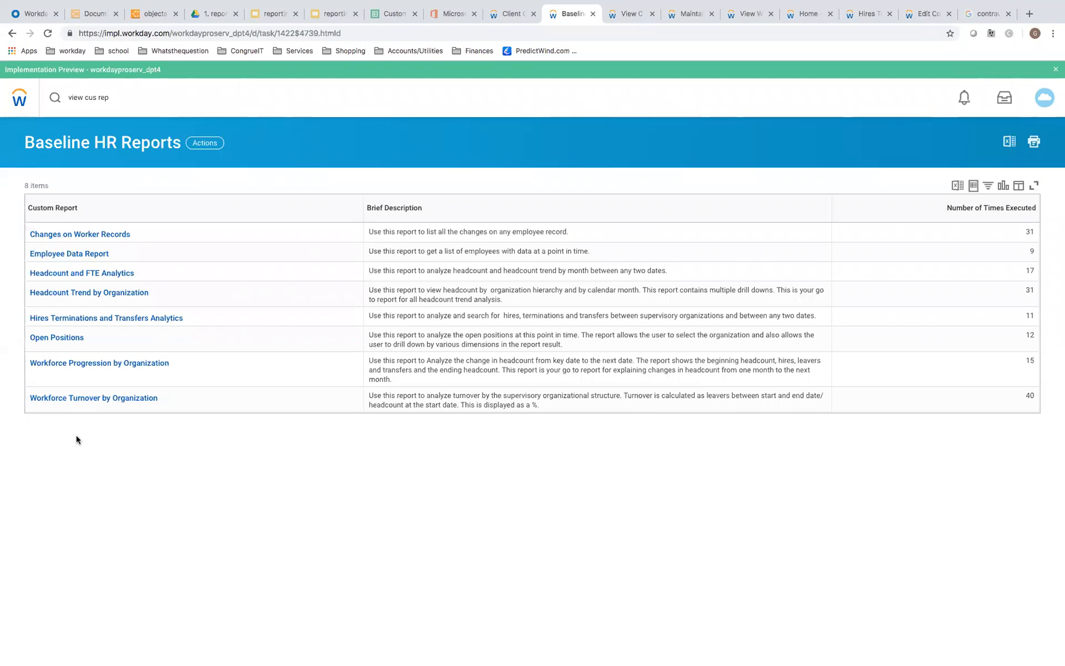
left_click(113, 365)
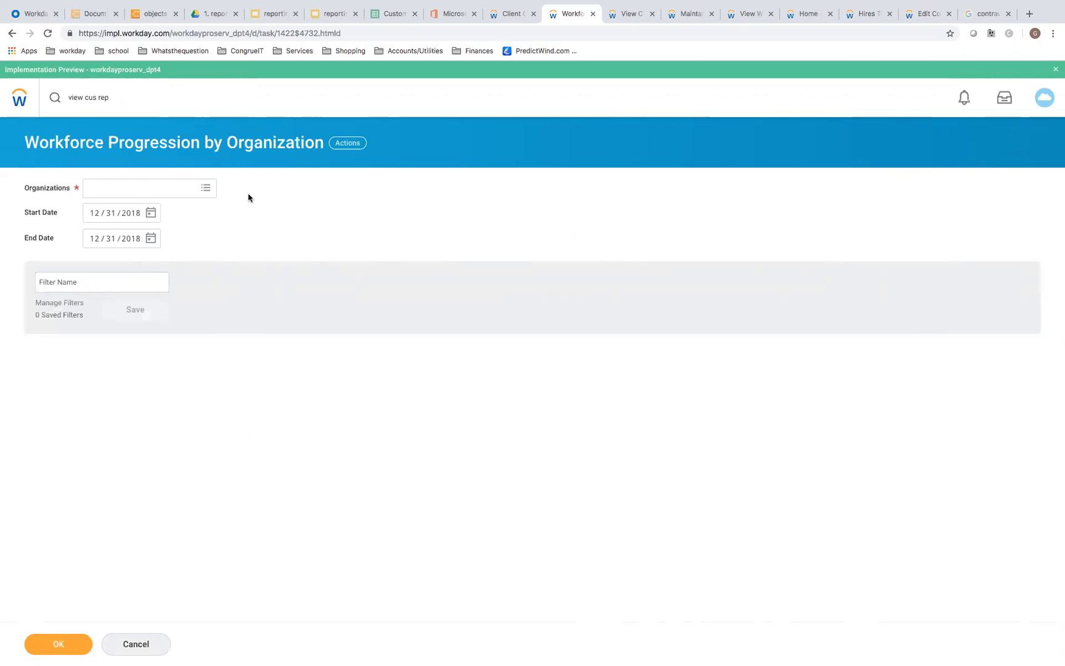
left_click(12, 36)
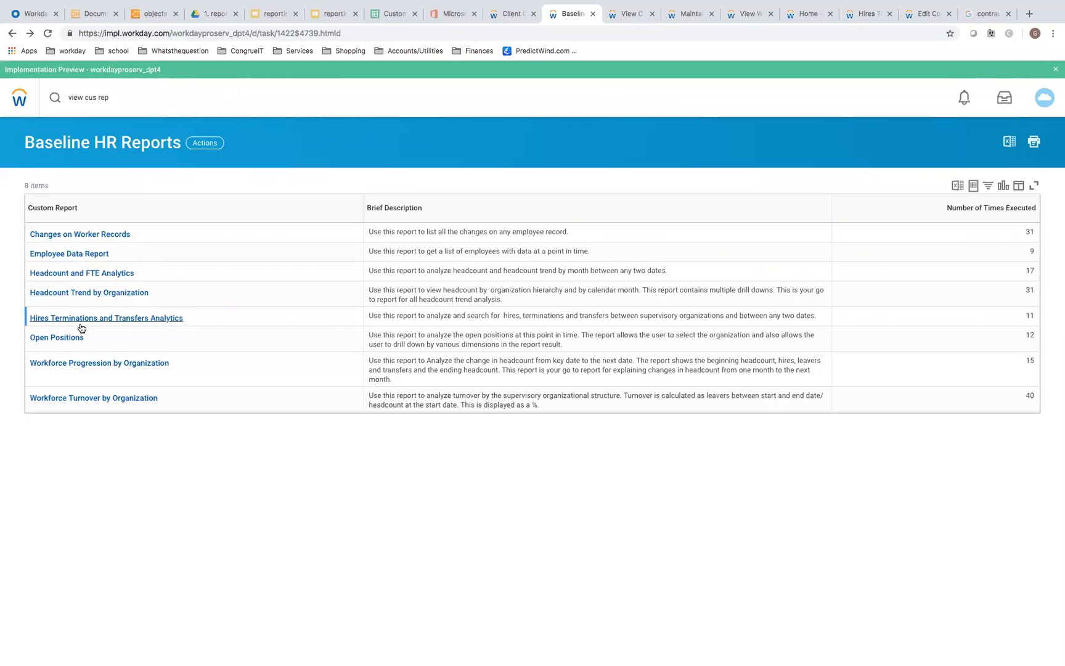
Step: Run Headcount Trend by Organization for the Consulting Services supervisory organization with the default dates
left_click(113, 294)
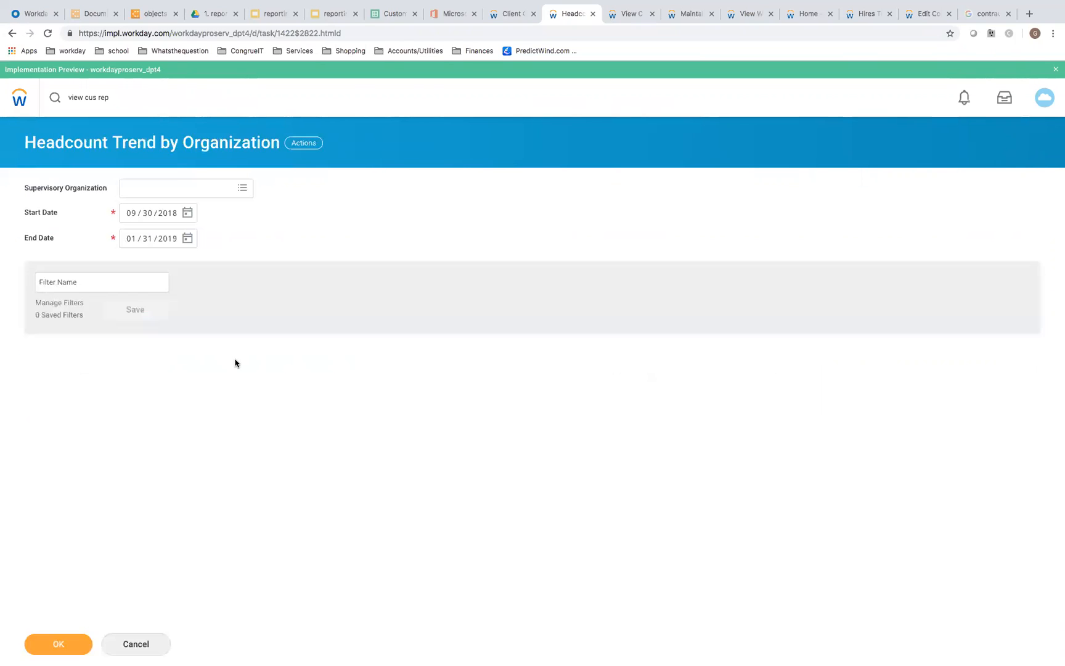
left_click(195, 188)
type("dar")
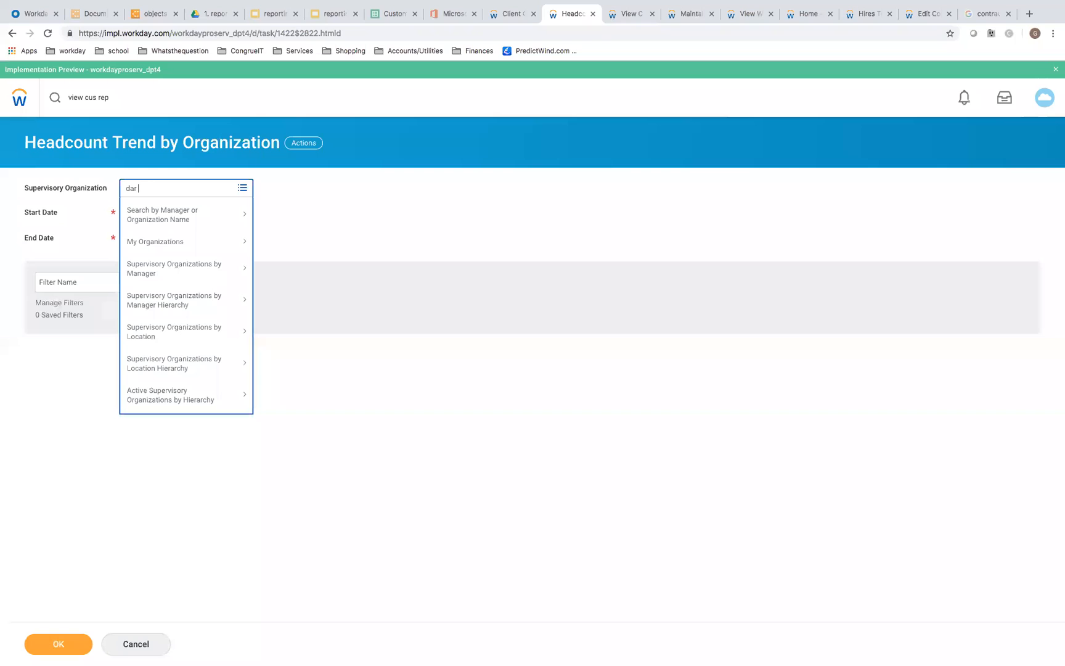
type(" par")
key("Return")
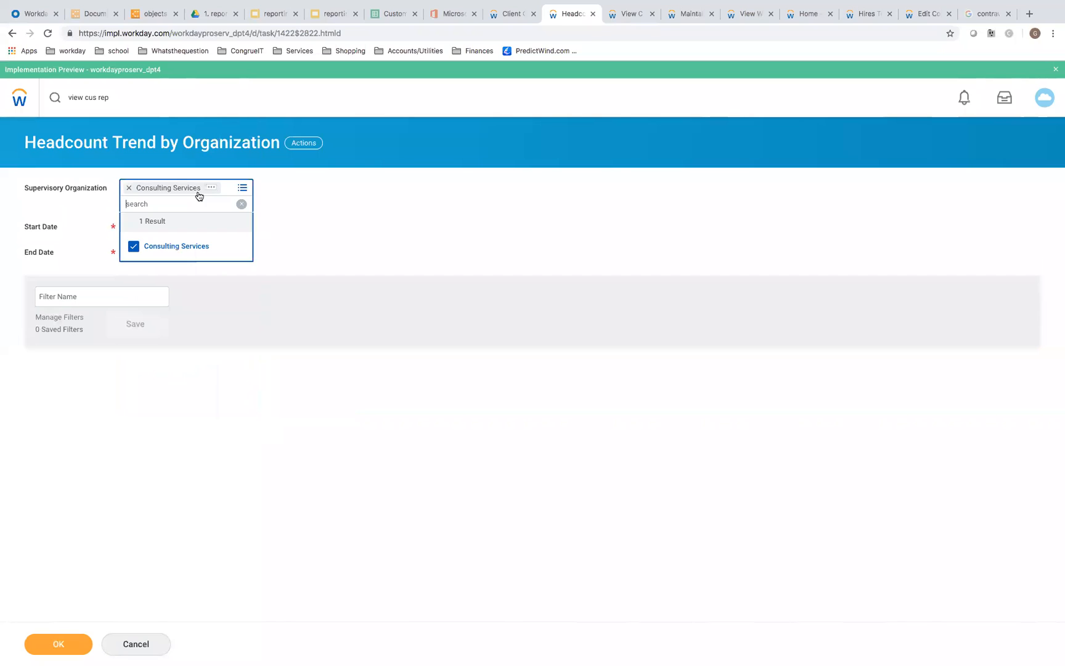
left_click(355, 261)
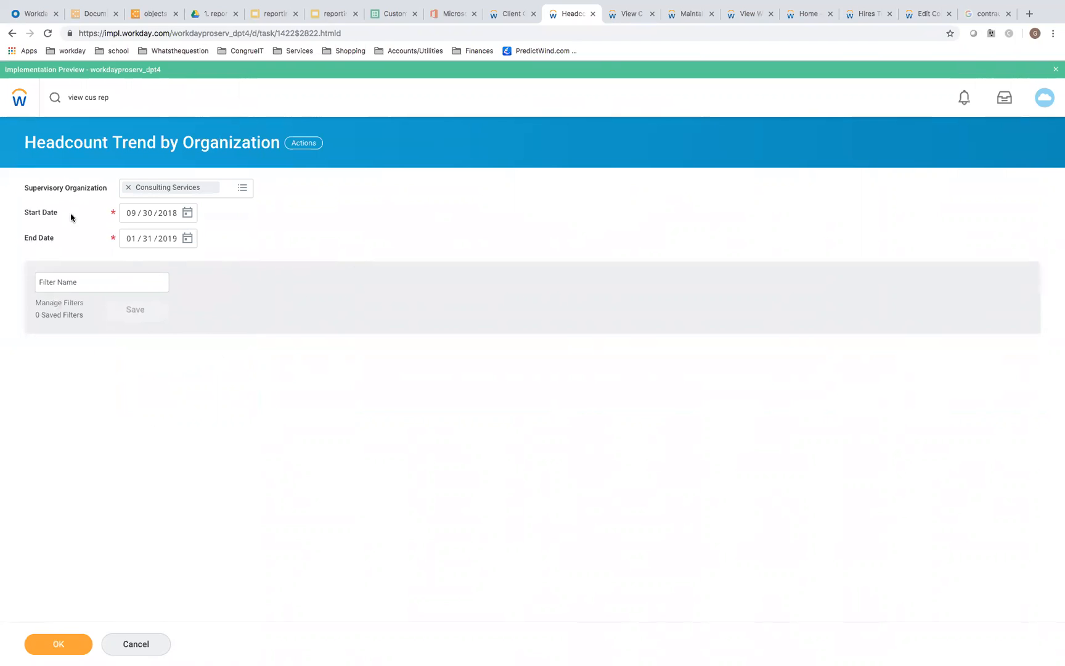
left_click(58, 642)
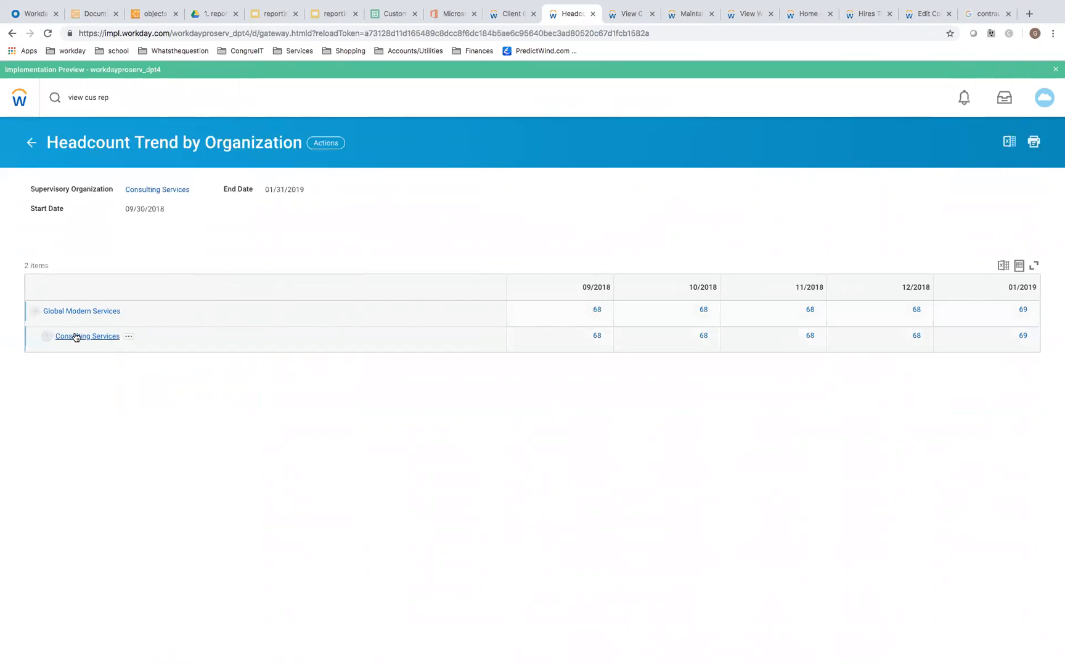
Step: Expand Consulting Services and its EMEA Group, and check the drill-down options for the lowest-level EMEA Group's 09/2018 headcount
left_click(46, 336)
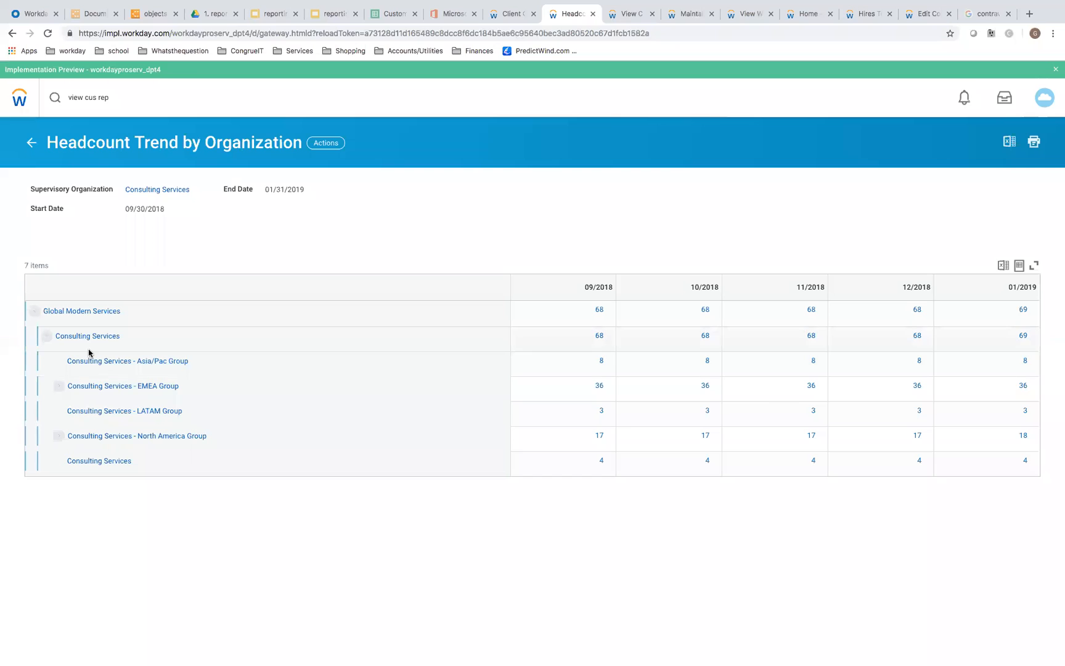
left_click(58, 387)
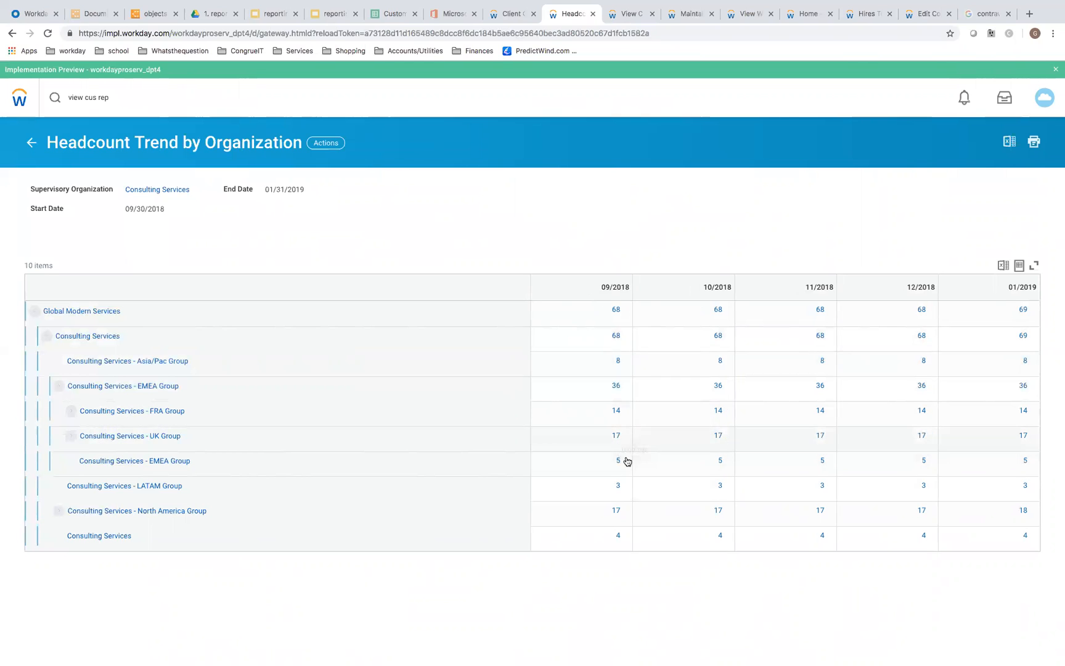
left_click(624, 463)
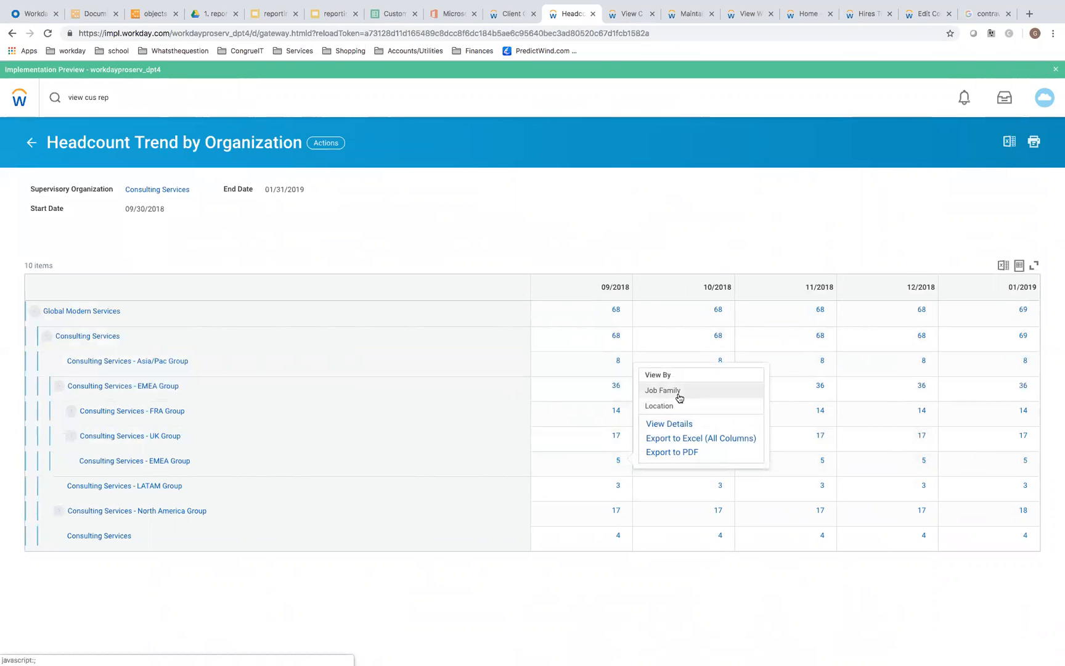
left_click(864, 640)
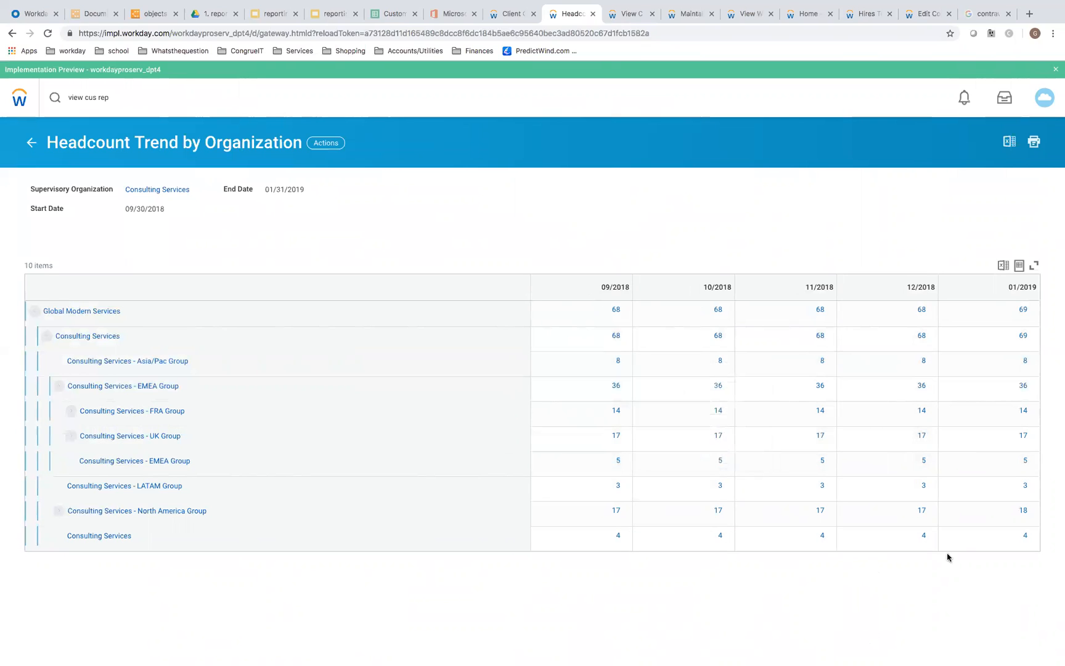
Step: View the North America Group's 01/2019 headcount by Job Family, and inspect the workers behind the SV - Consulting Management FTE
left_click(1033, 512)
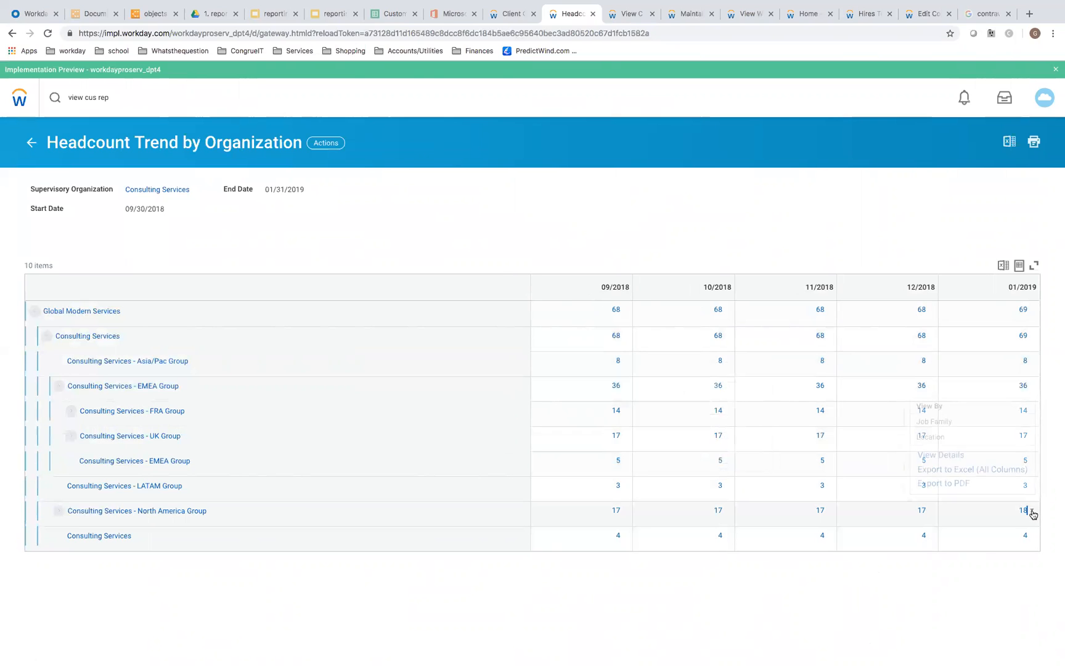
left_click(941, 423)
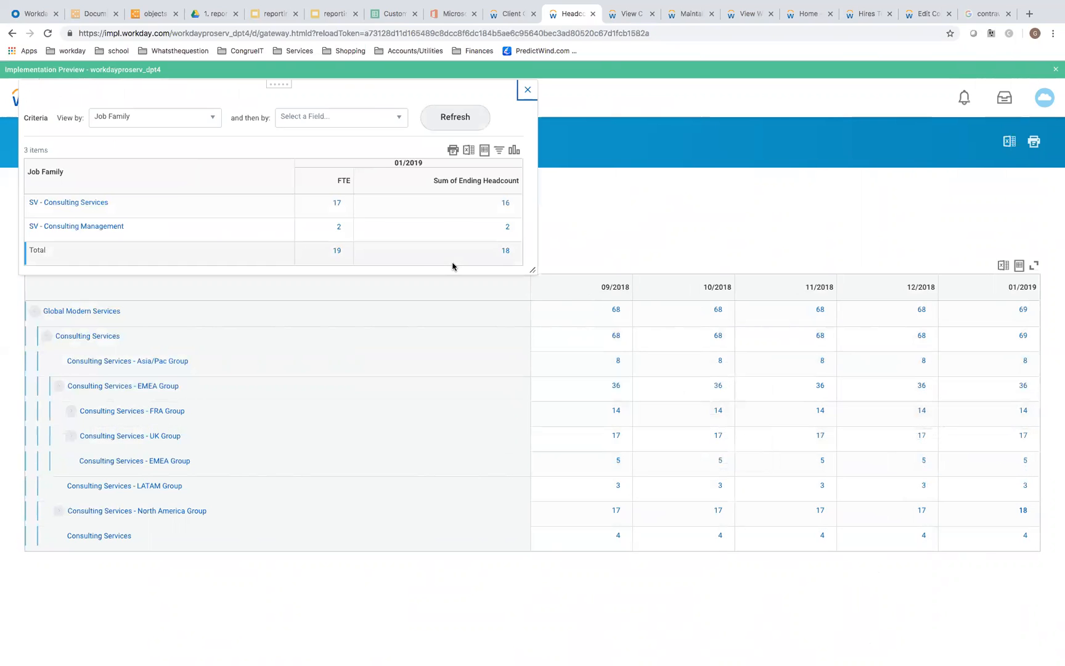
left_click(339, 228)
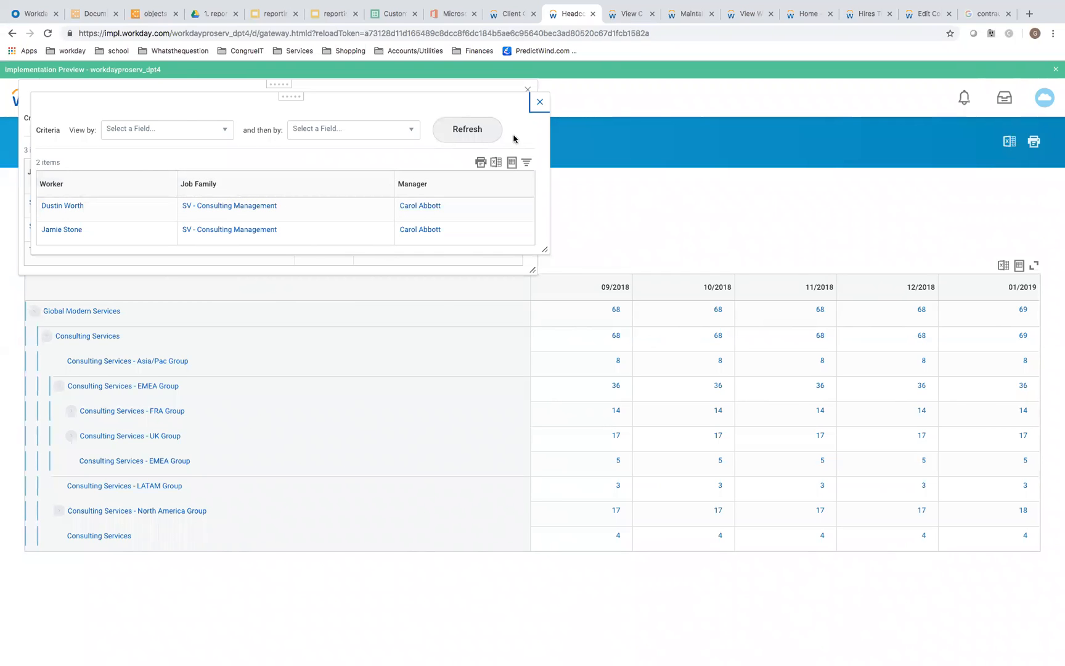
left_click(540, 101)
left_click(527, 91)
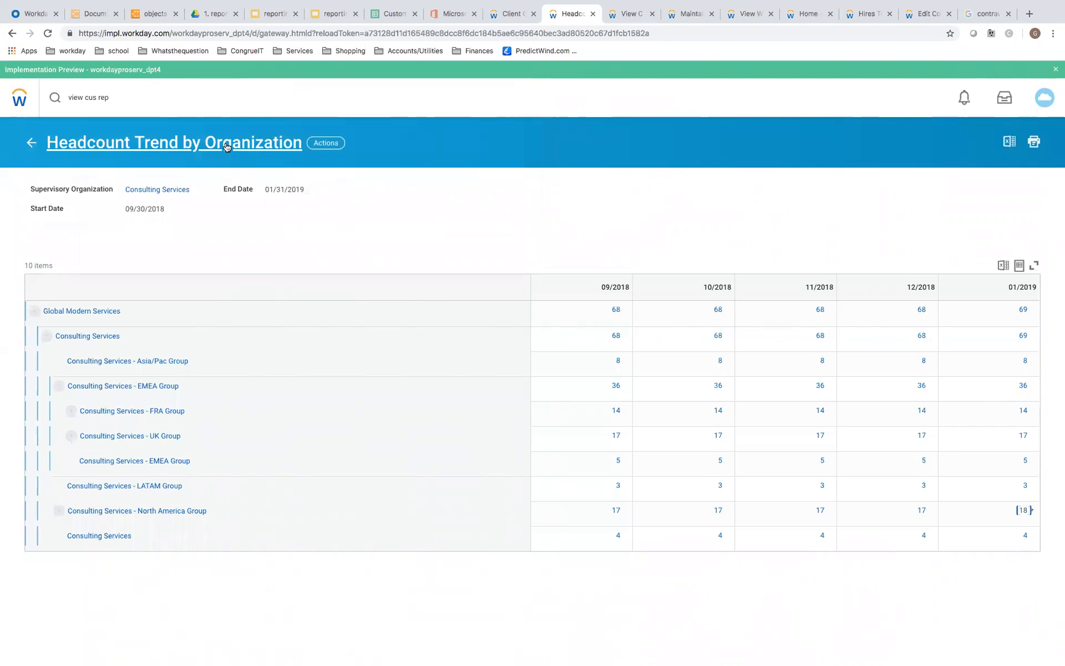
Step: Open the Headcount Trend by Organization report definition in a new tab, declining the session restore
right_click(227, 146)
left_click(251, 154)
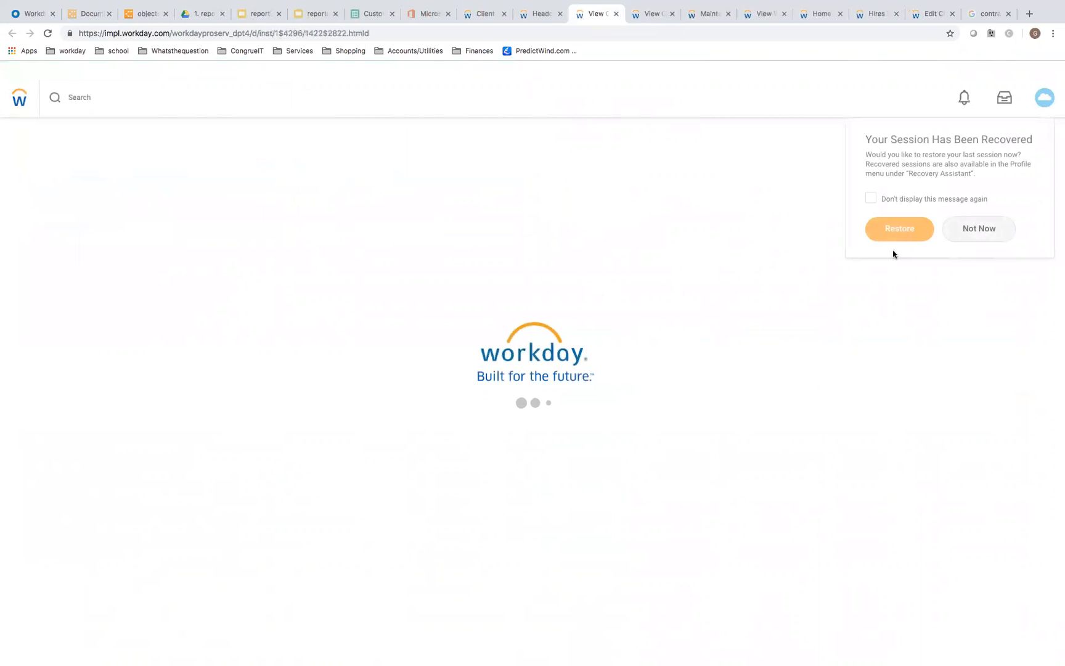
left_click(970, 233)
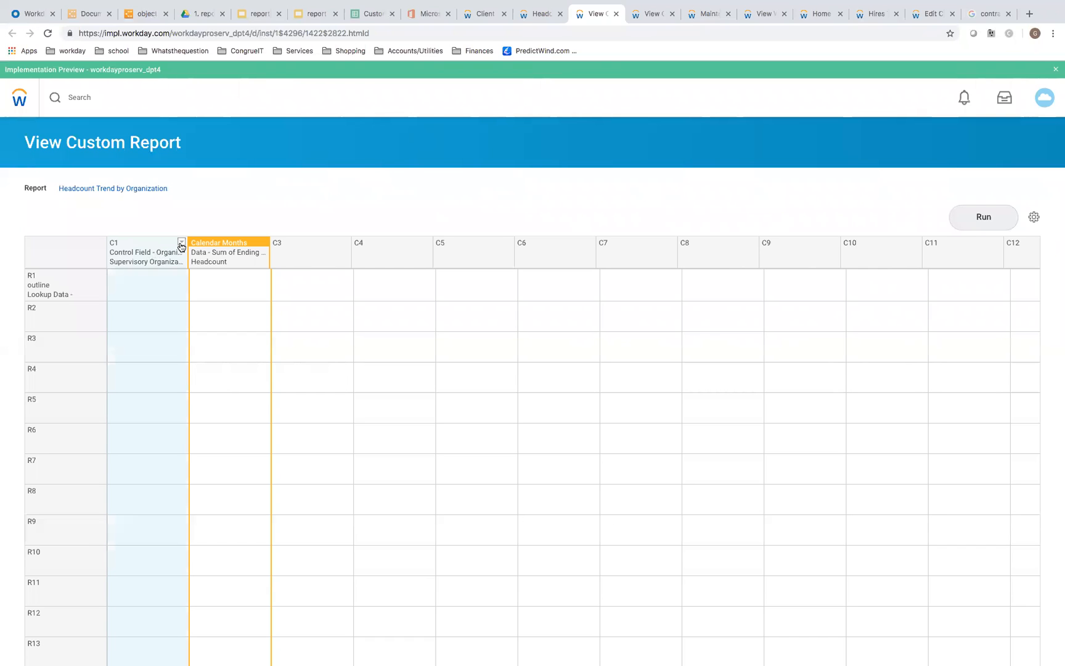
Step: Review the control field and outline settings of column C1, Supervisory Organizational Hierarchy, and close them
left_click(181, 246)
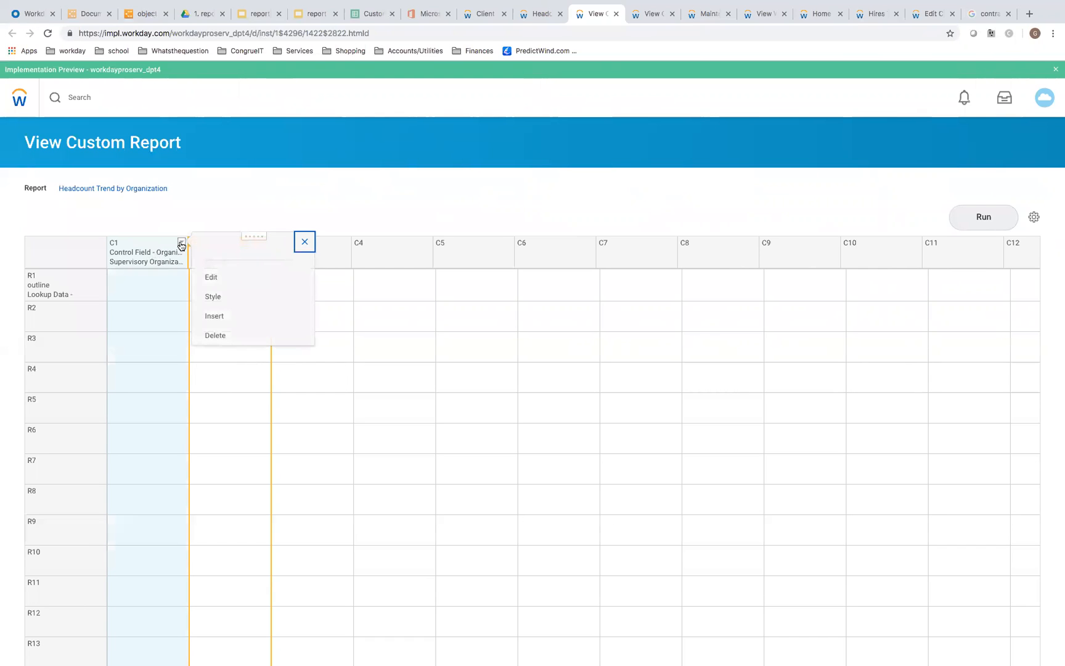
left_click(217, 280)
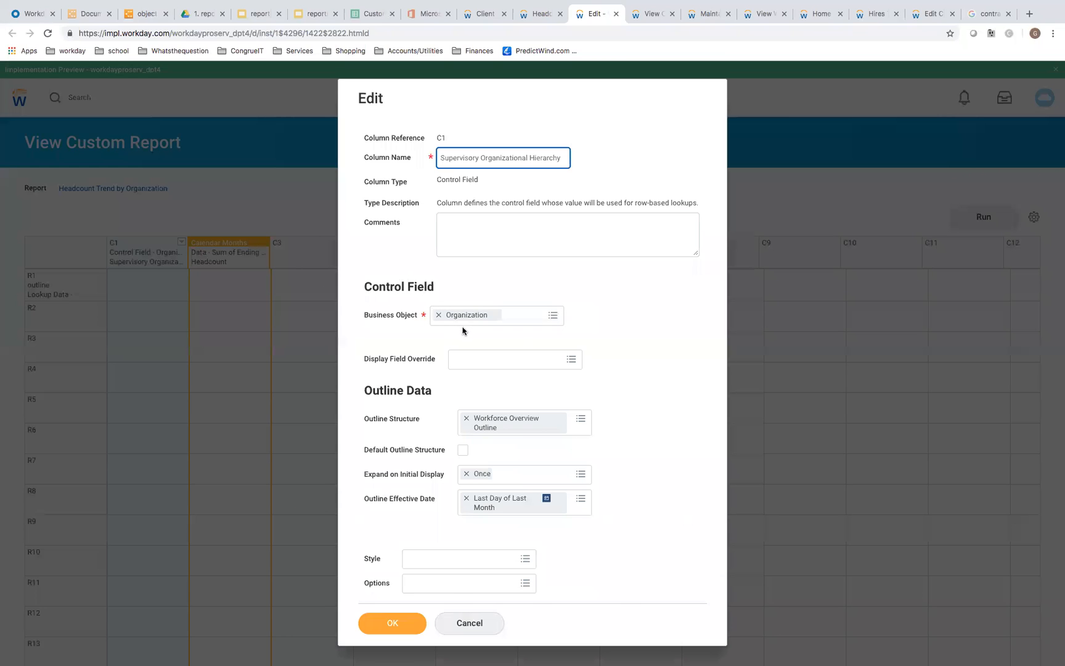
left_click(365, 621)
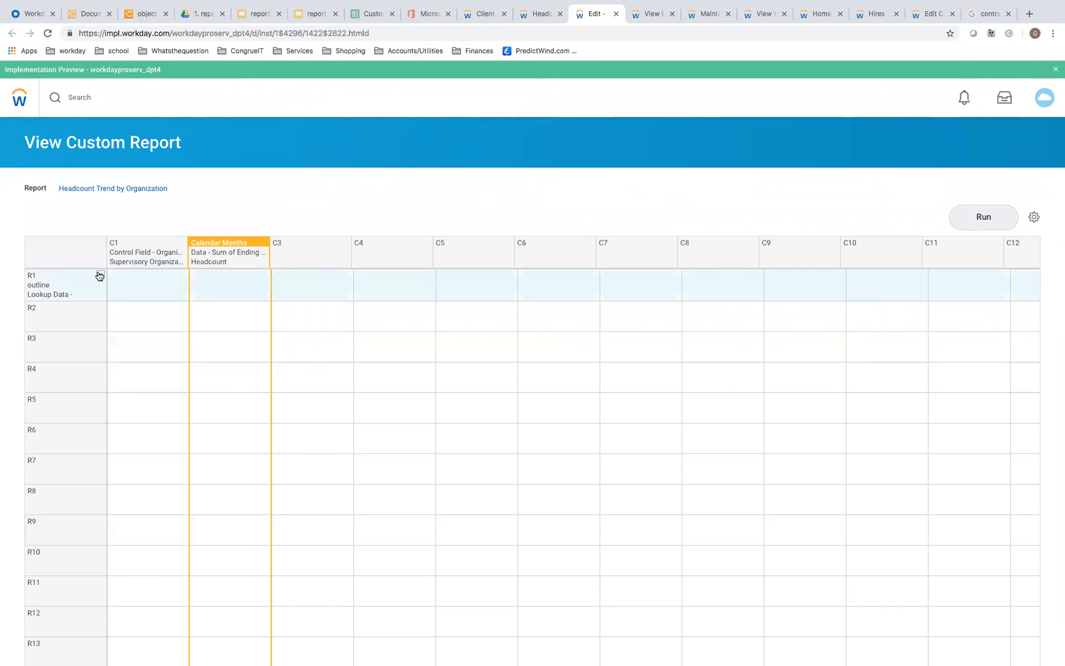
Step: Review row R1's lookup data filter and outline options, and open its Workforce Overview Outline structure in a new tab
left_click(99, 275)
left_click(131, 312)
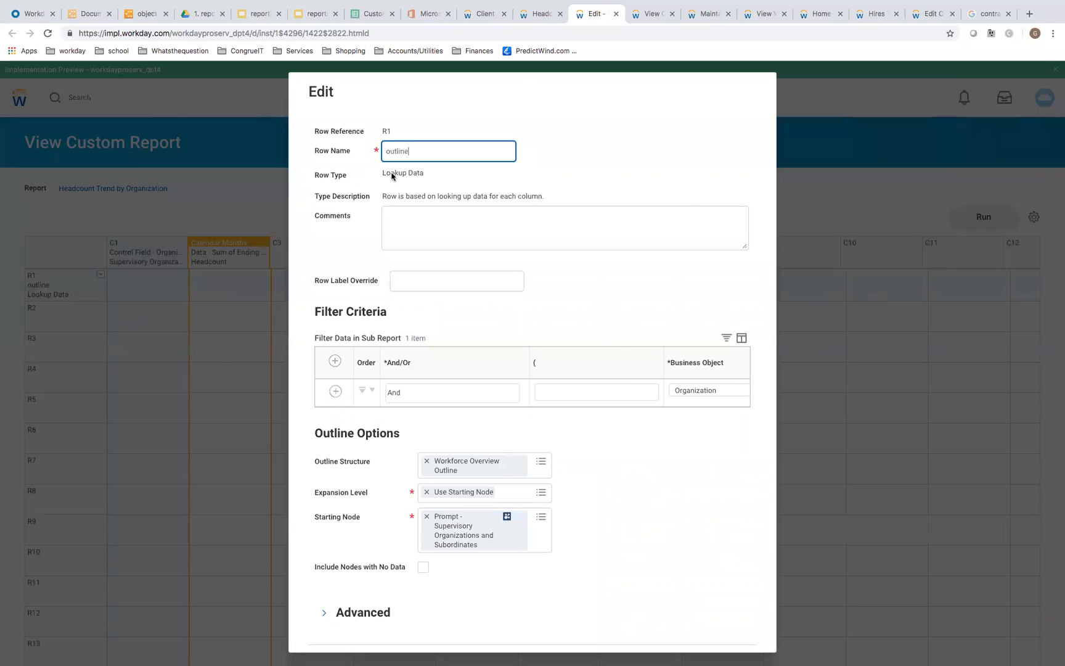
left_click(423, 173)
scroll(612, 404, "right", 10)
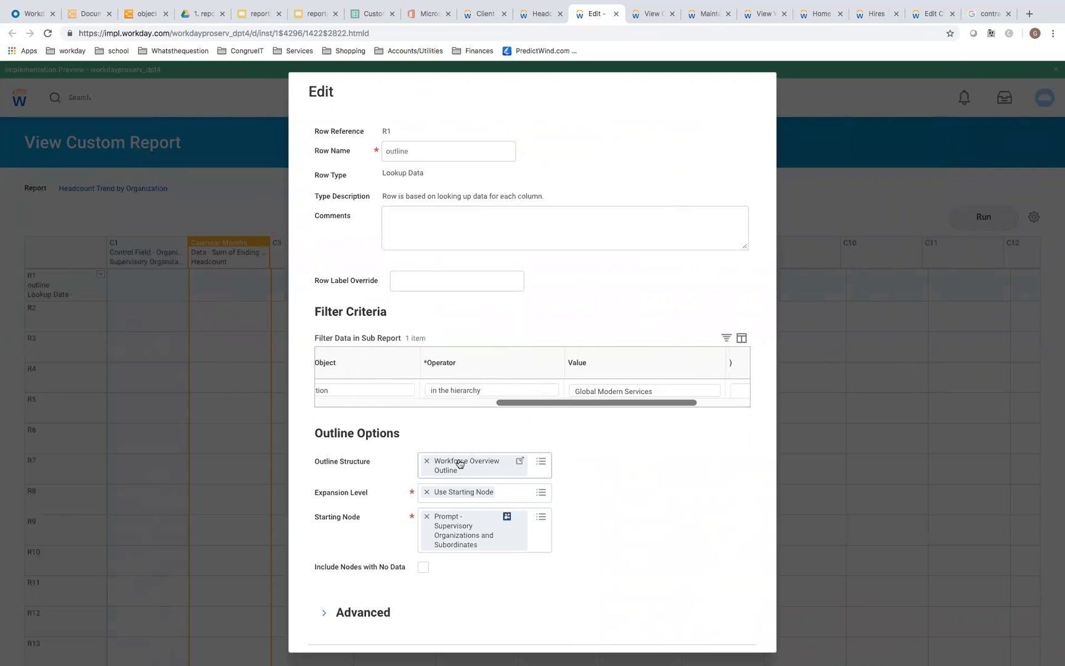
left_click(519, 463)
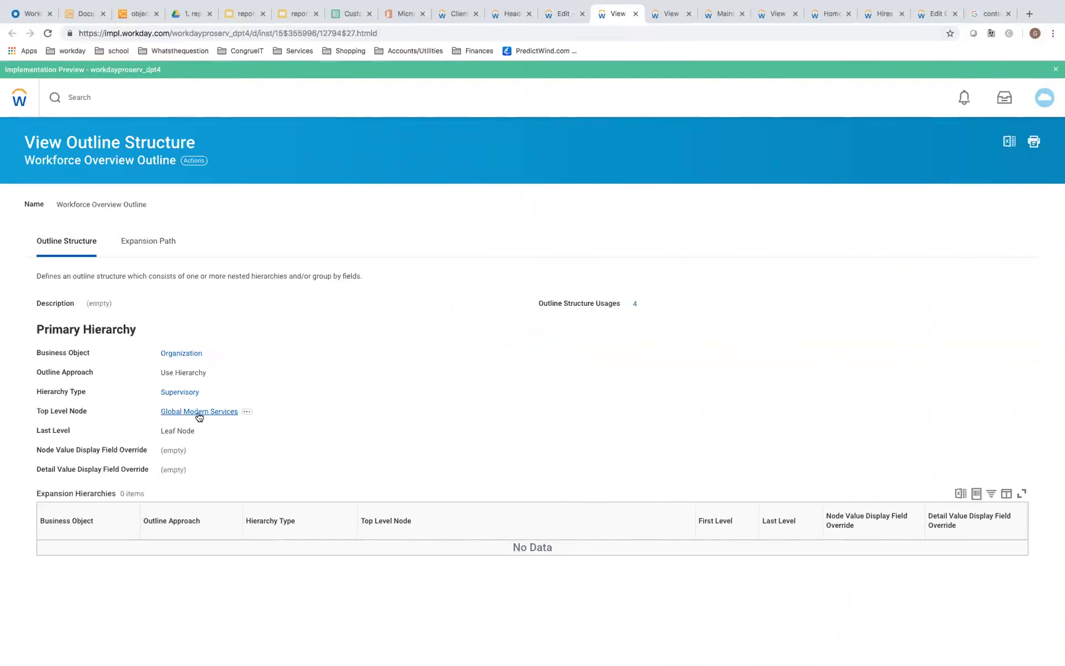
Step: Compare R1's outline settings with the hierarchy in the Headcount Trend by Organization results, and close the row settings
left_click(566, 19)
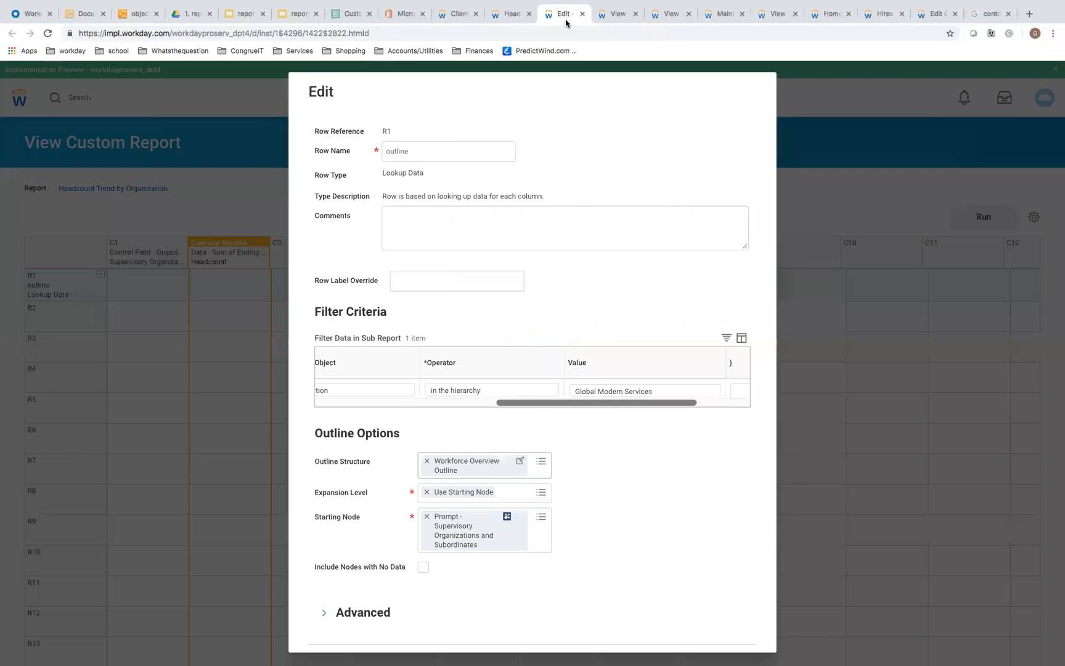
left_click(507, 19)
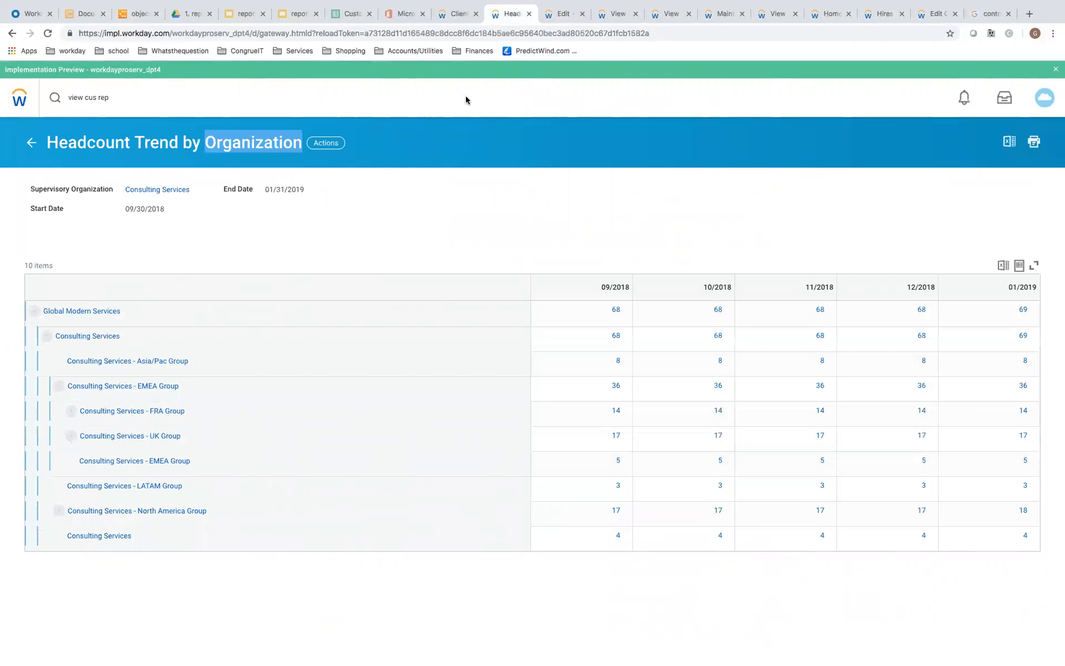
left_click(562, 16)
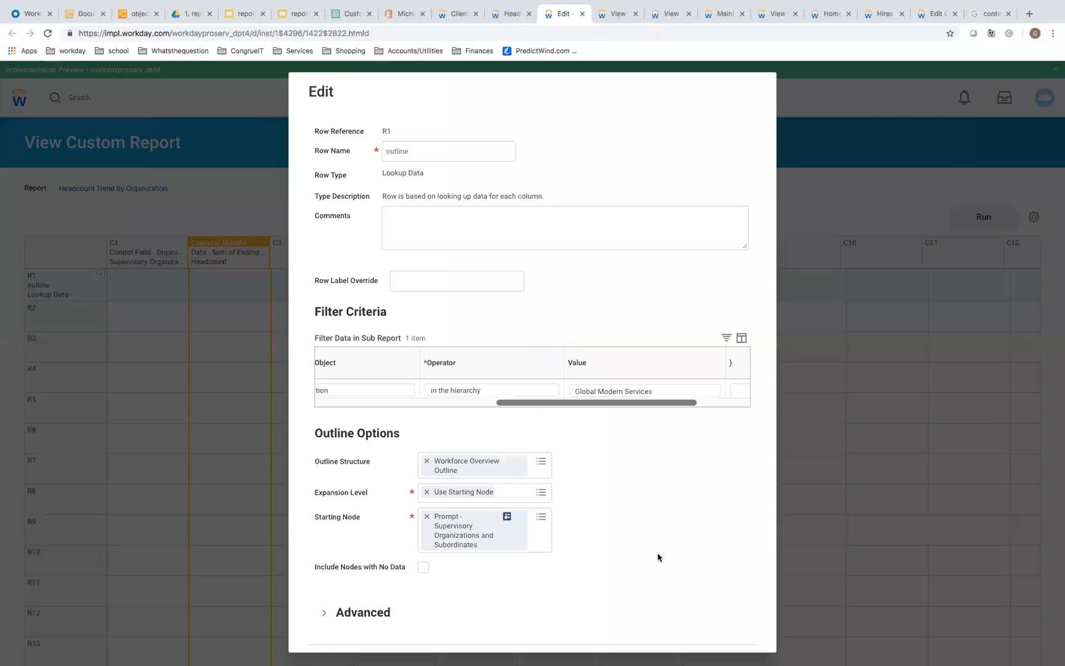
key("Escape")
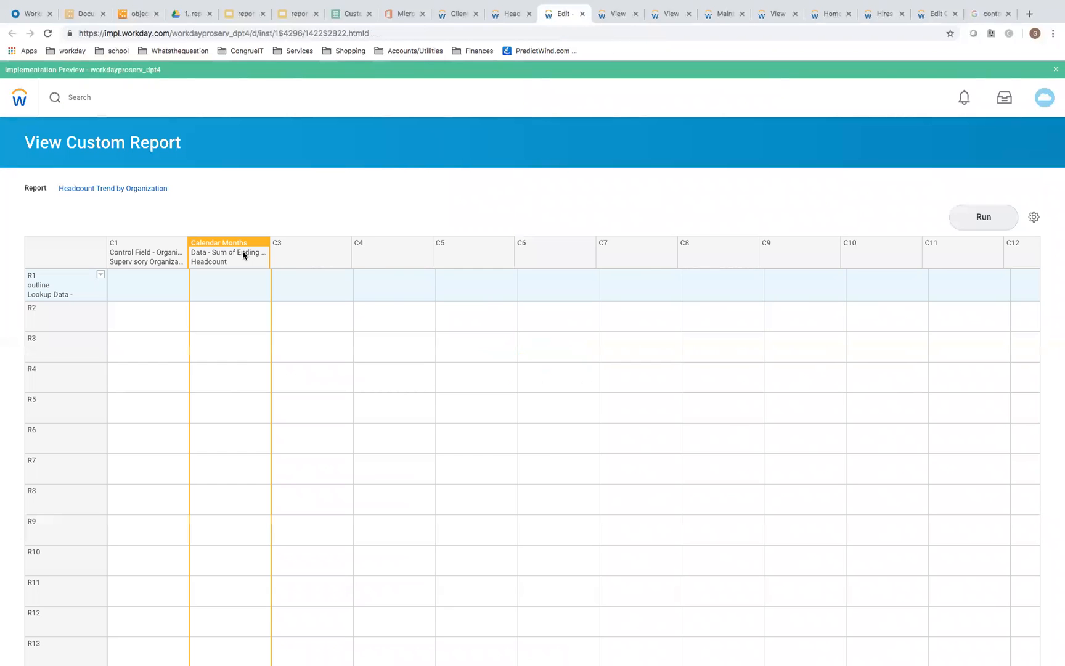
Step: Review the Headcount column C2's settings and examine its sub report, workforce overview headcount, with row and column grouping in a new tab
left_click(262, 243)
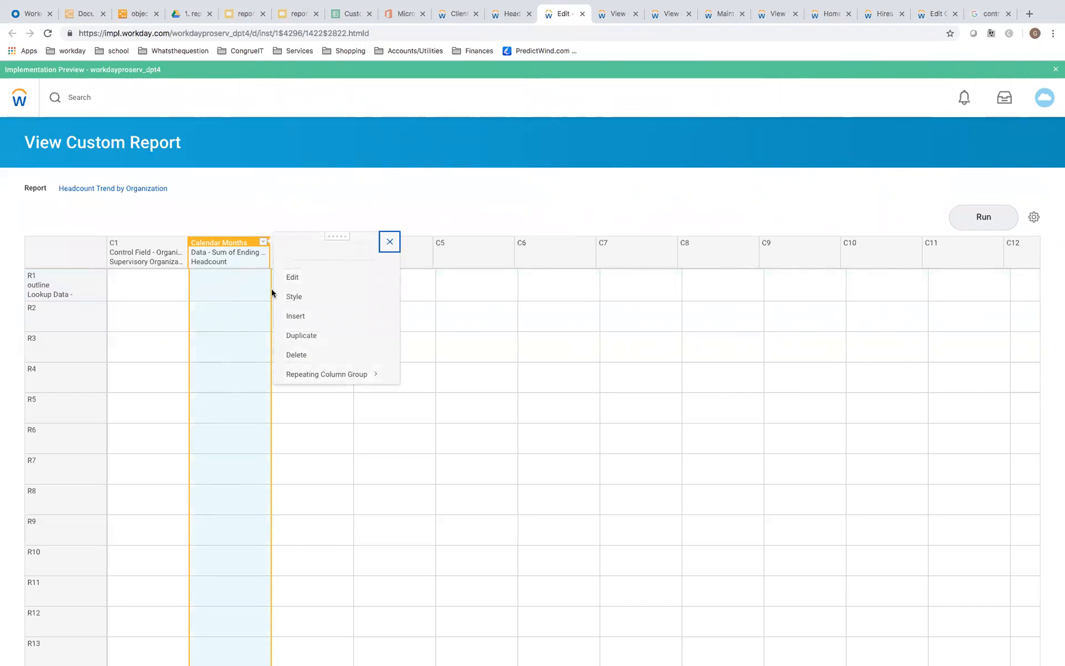
left_click(306, 283)
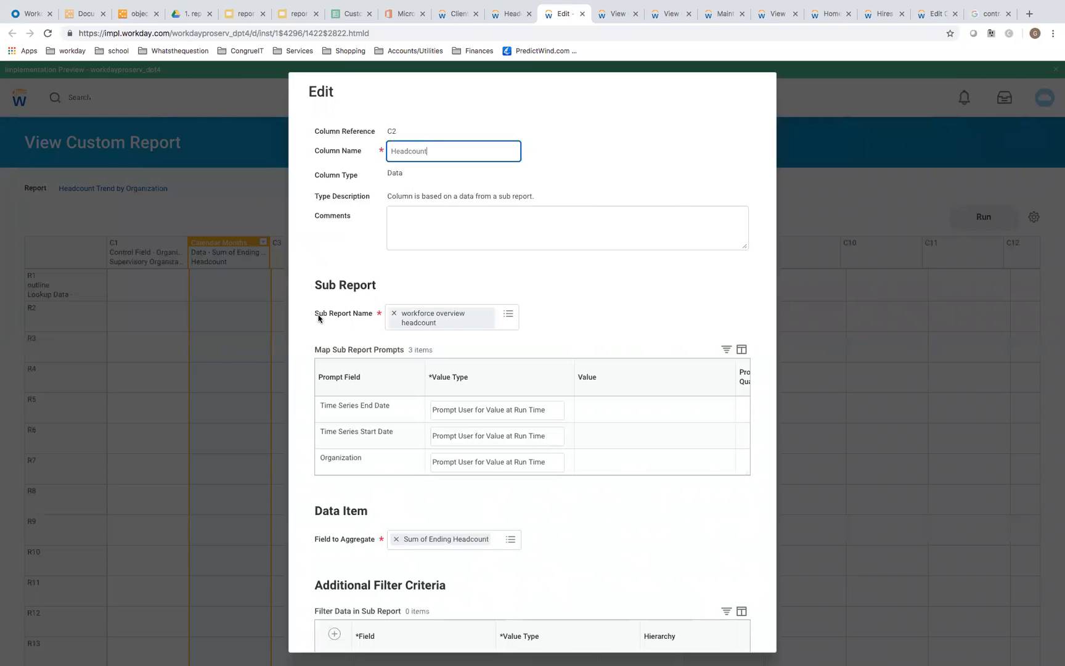
scroll(363, 325, "down", 2)
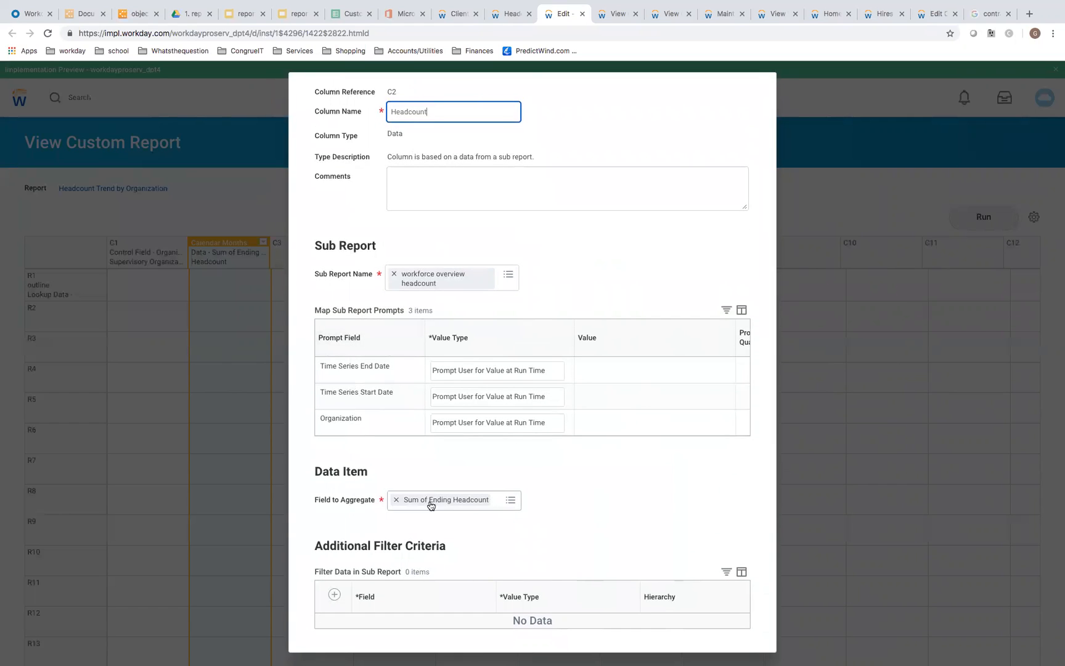
right_click(409, 290)
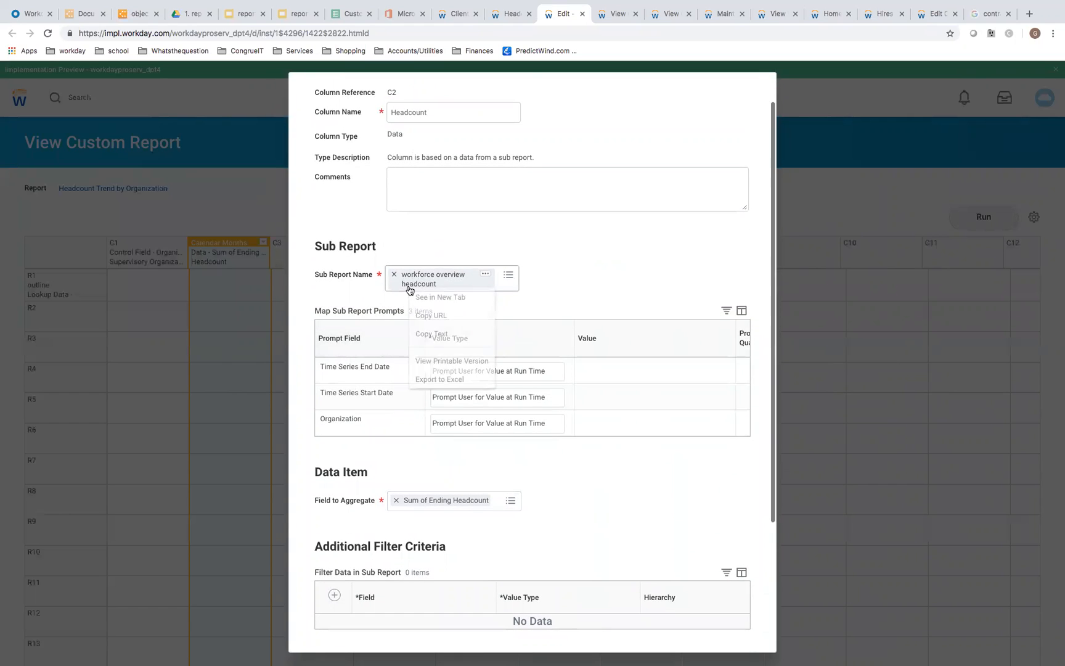
left_click(428, 298)
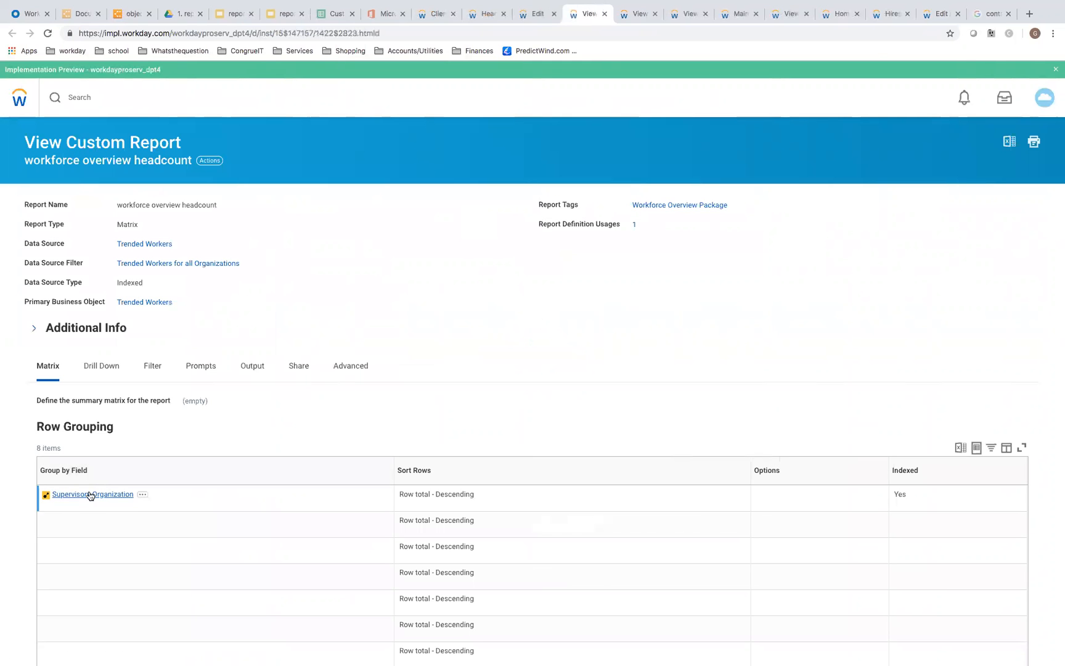
scroll(131, 518, "down", 6)
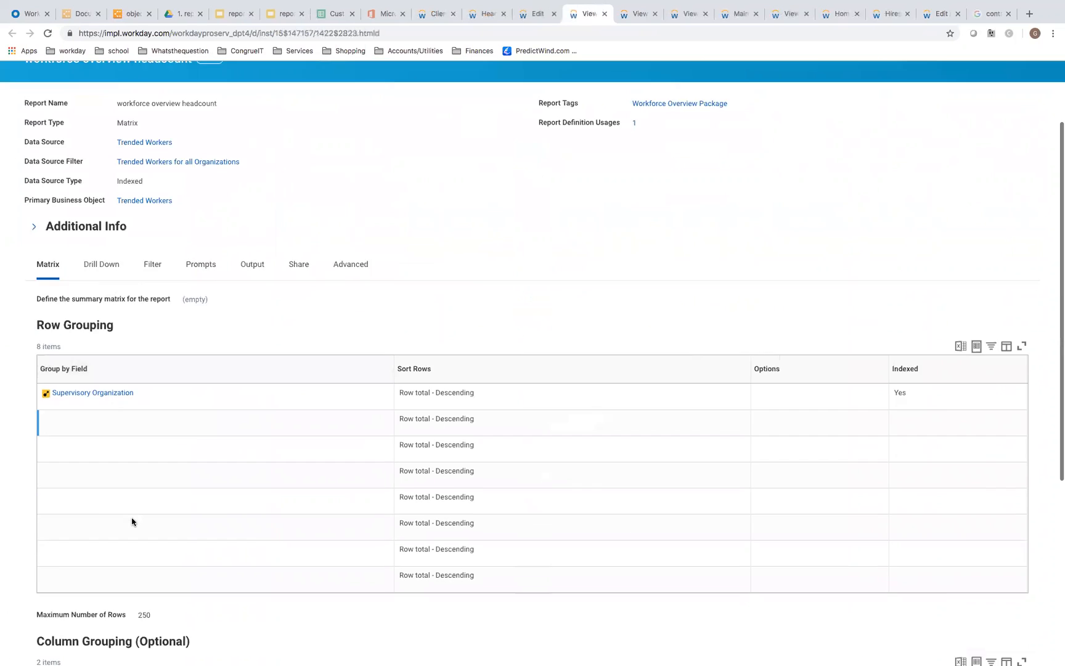
scroll(269, 432, "up", 6)
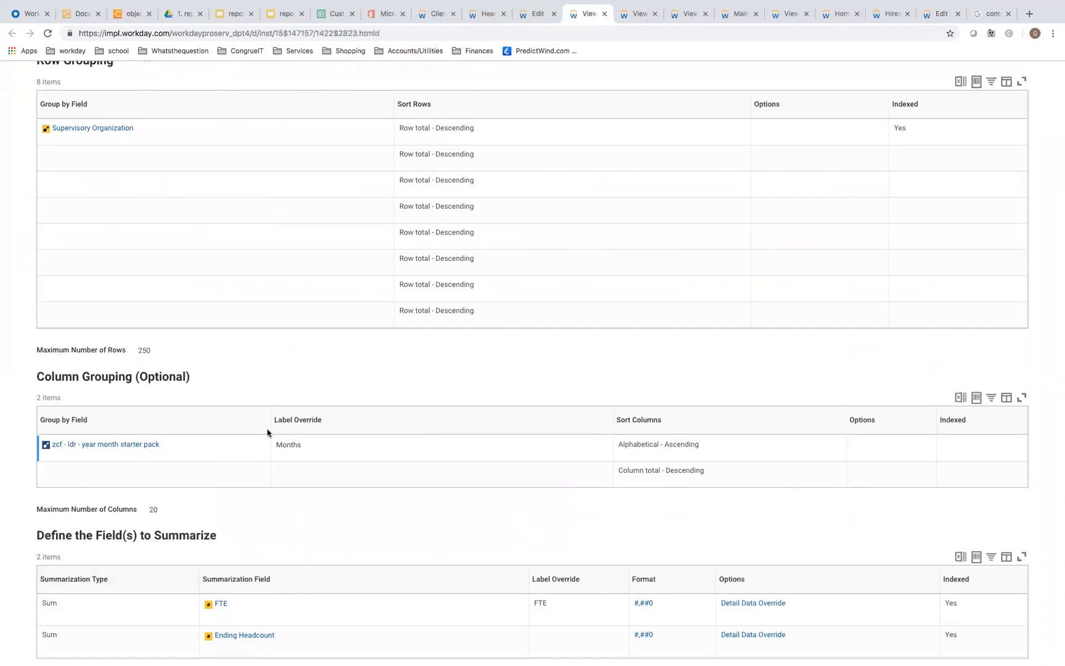
Step: Check C2's field to aggregate against the monthly headcounts in the report results, and close the column settings
left_click(536, 22)
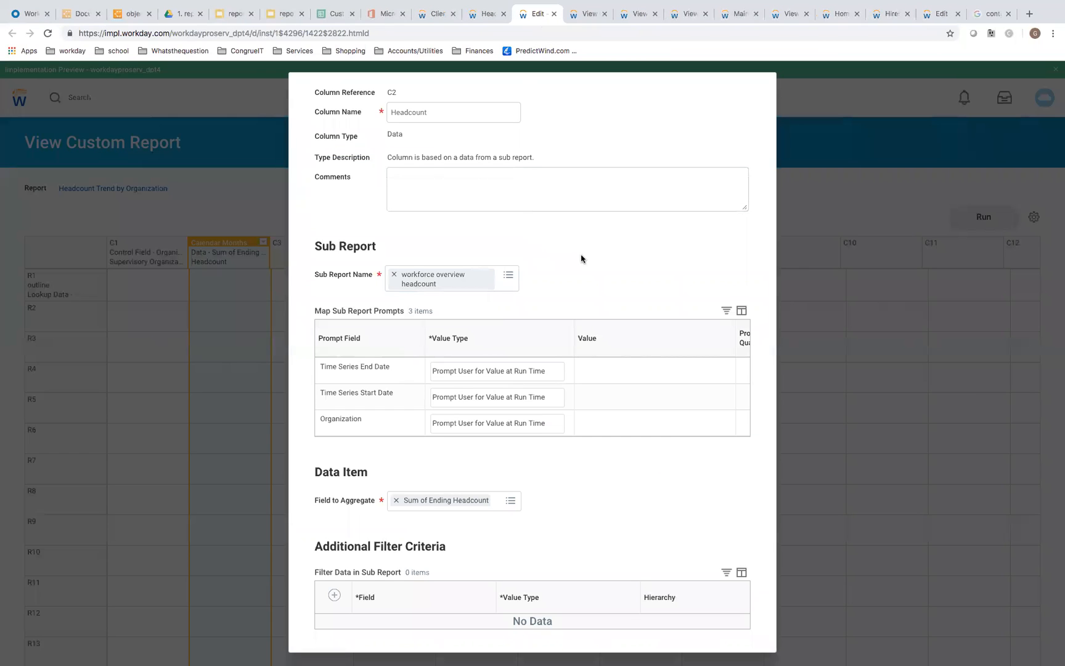
scroll(611, 466, "down", 1)
scroll(611, 466, "down", 1)
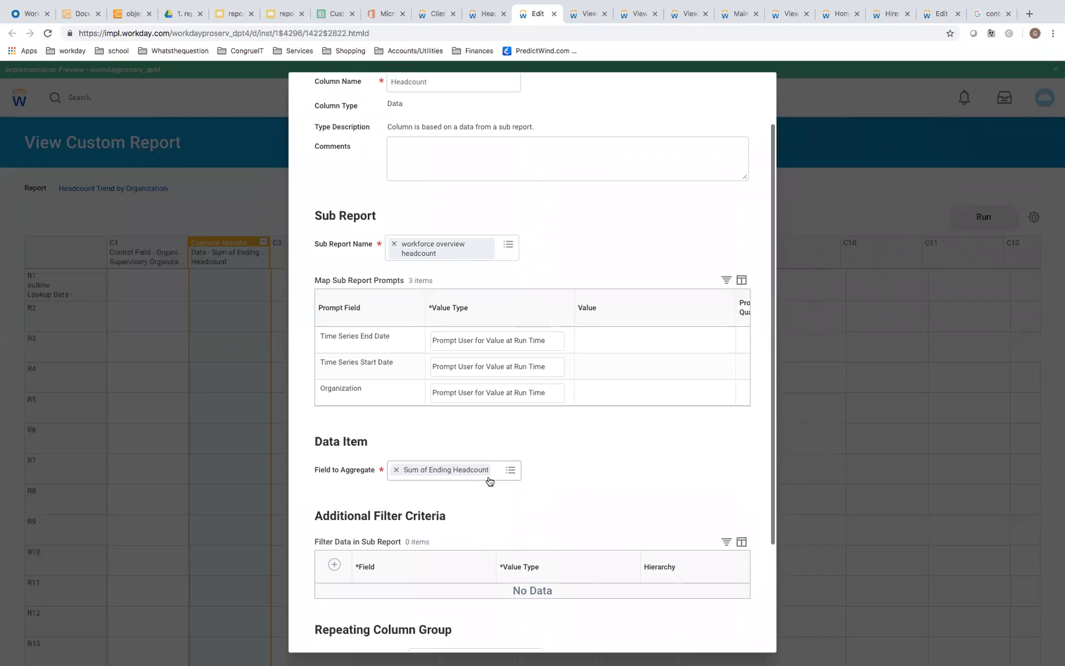
left_click(494, 16)
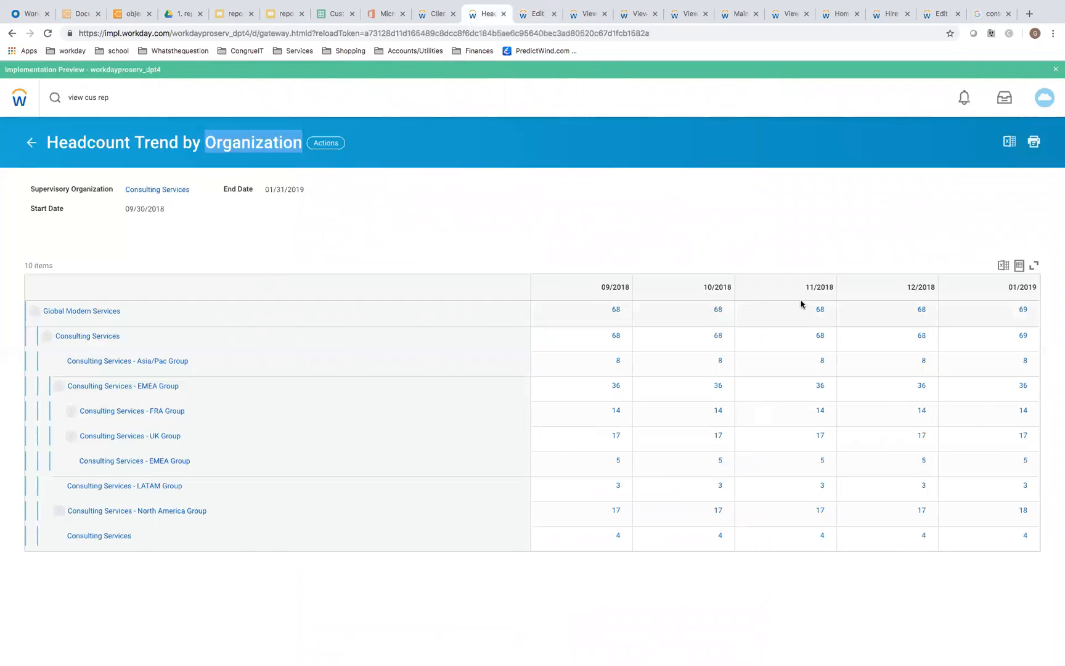
left_click(535, 14)
scroll(660, 506, "down", 5)
key("Escape")
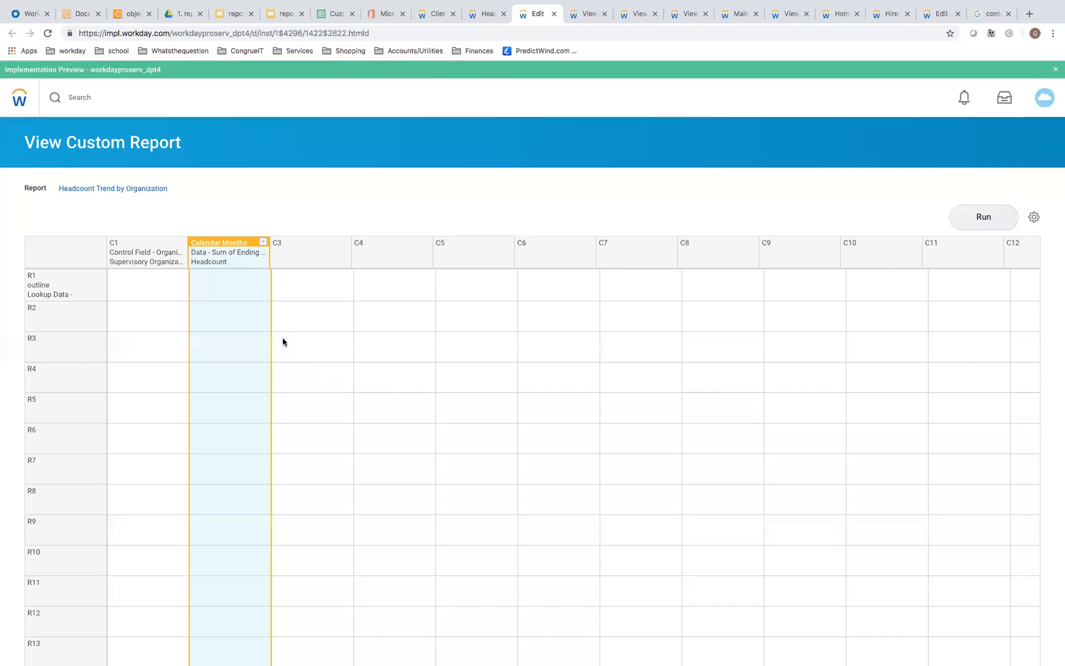
Step: Review the Calendar Months repeating column group and locate its Months field in the sub report's column grouping
left_click(264, 242)
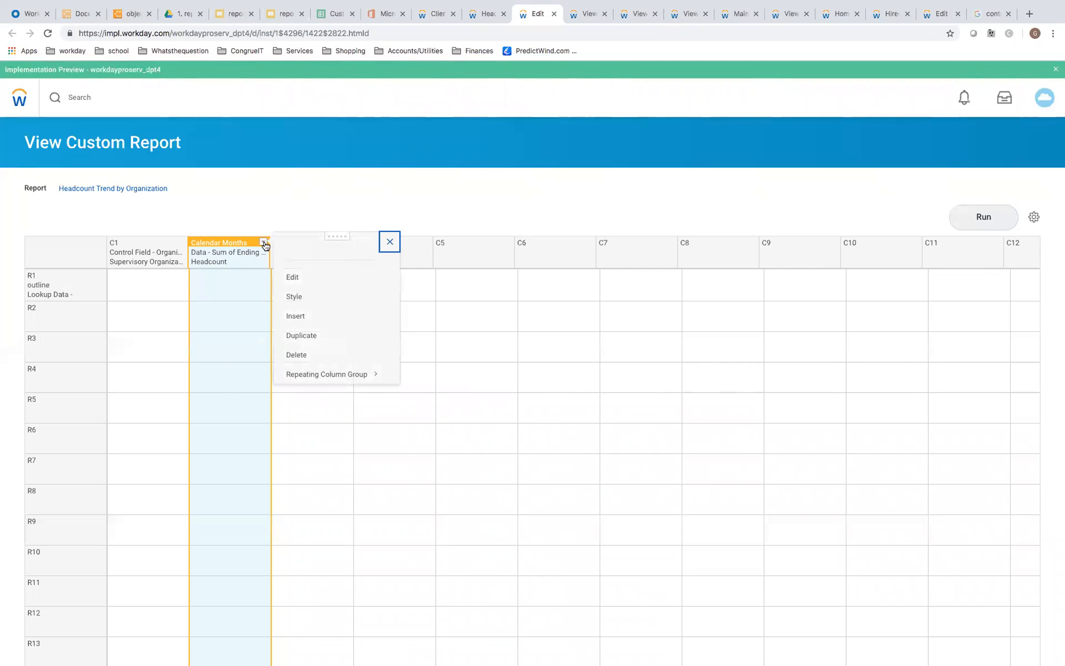
mouse_move(335, 378)
left_click(411, 378)
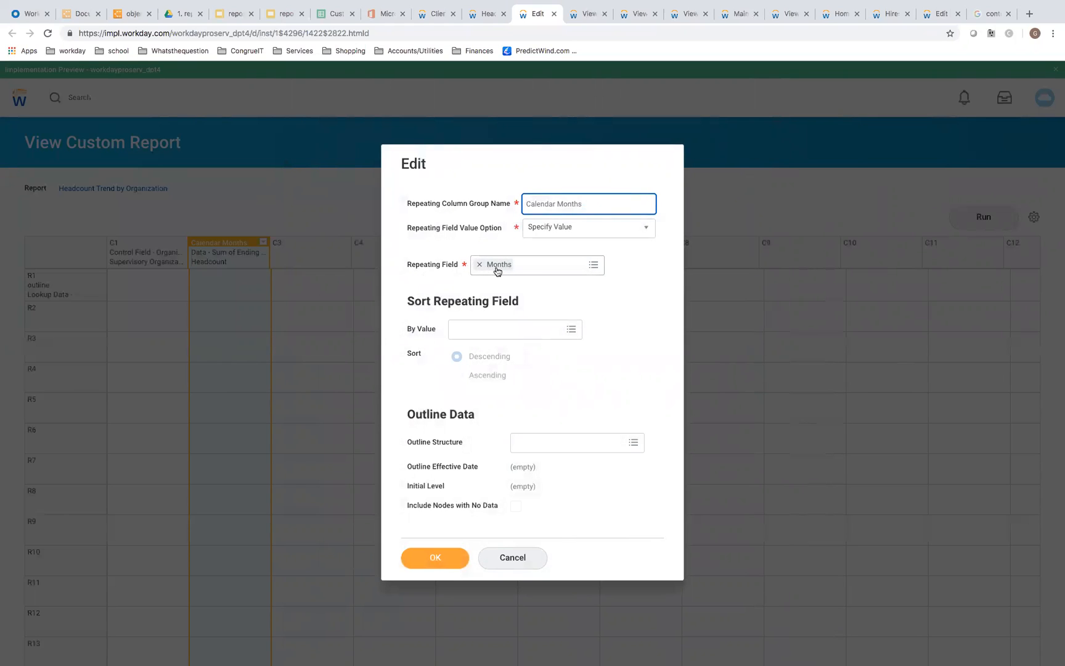
left_click(586, 19)
scroll(170, 499, "down", 6)
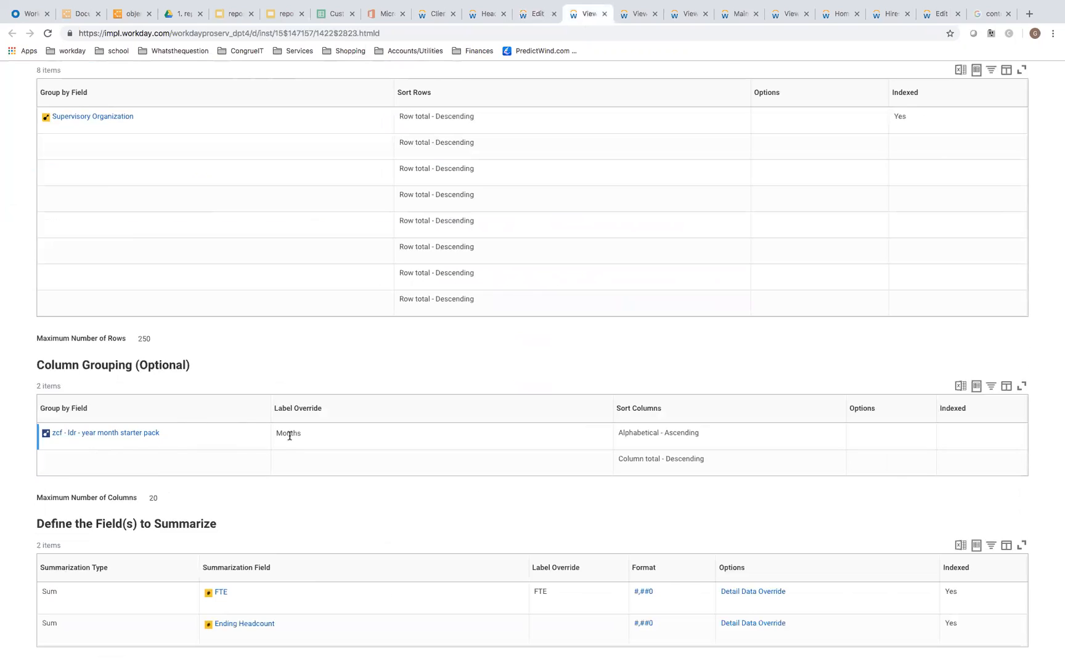
left_click_drag(277, 431, 291, 433)
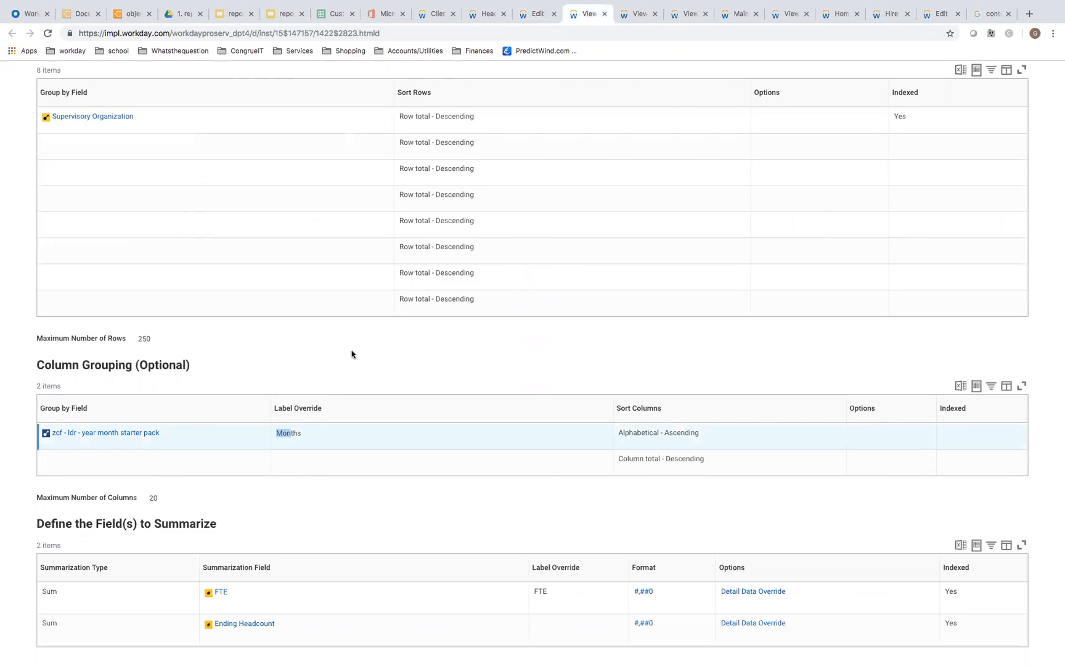
Step: Examine the zcf - ldr - year month starter pack calculated field, close the column group settings, and return to the report results
right_click(89, 436)
left_click(115, 443)
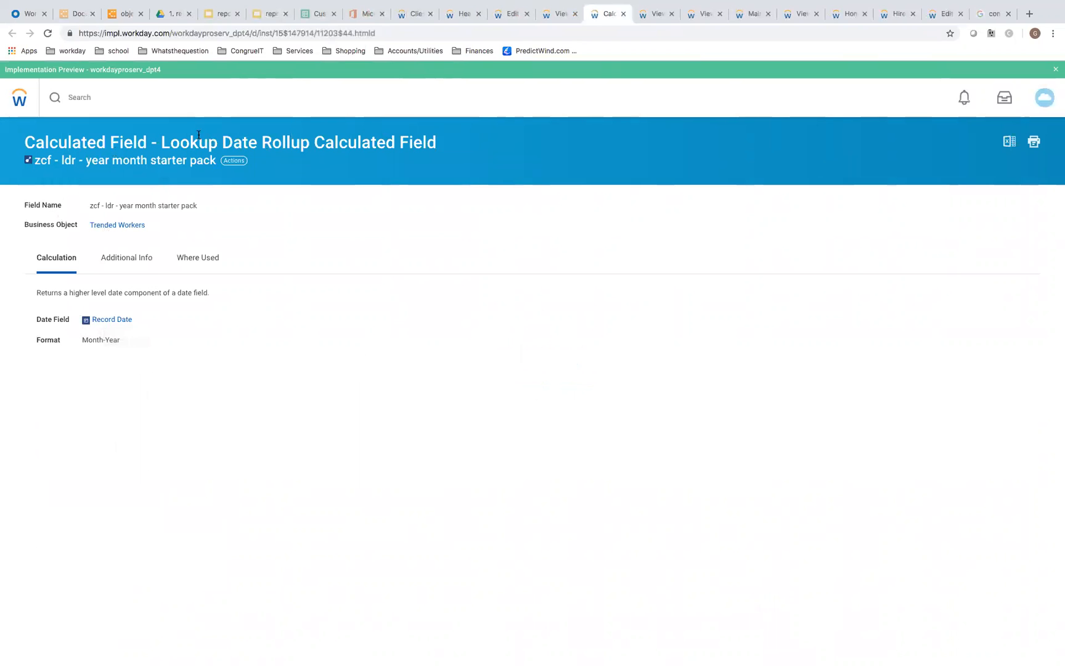
mouse_move(114, 339)
left_click(555, 15)
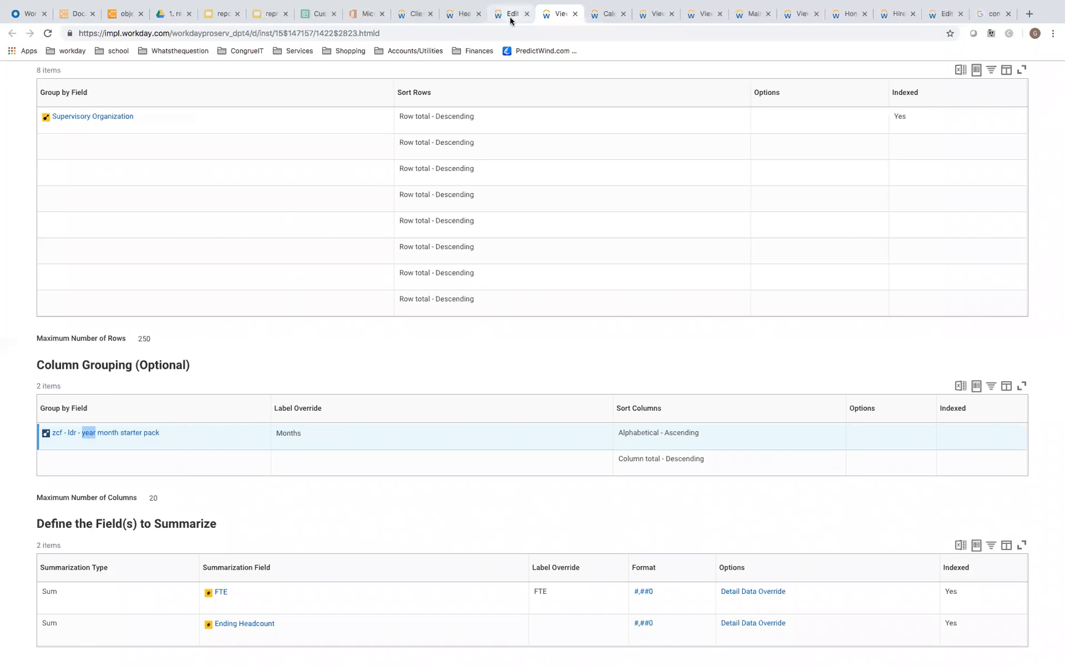
left_click(510, 17)
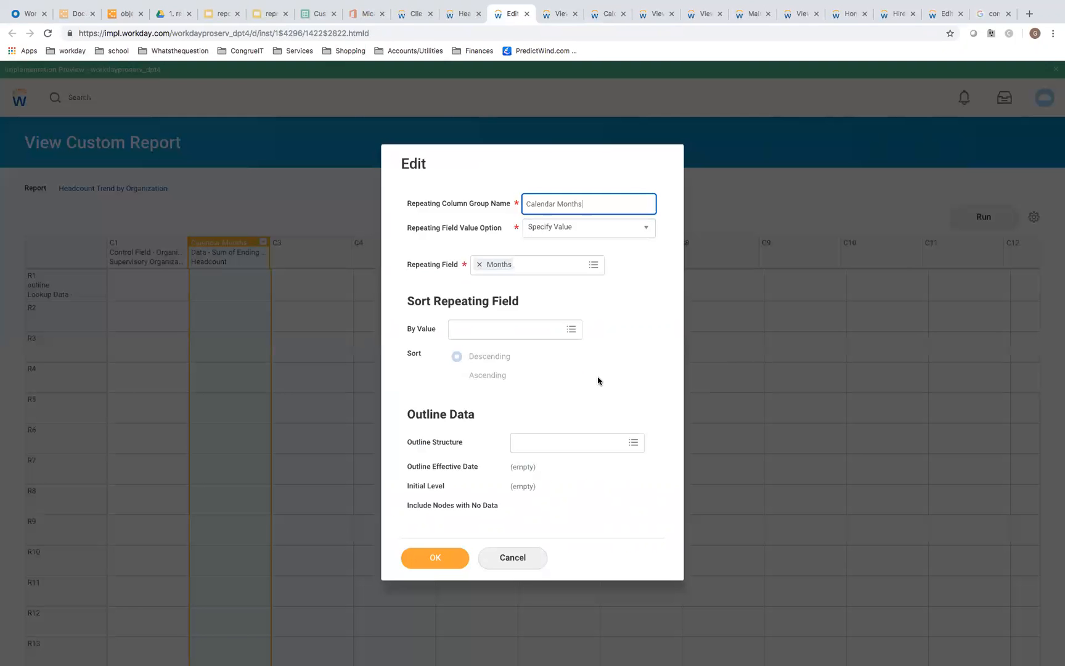
key("Escape")
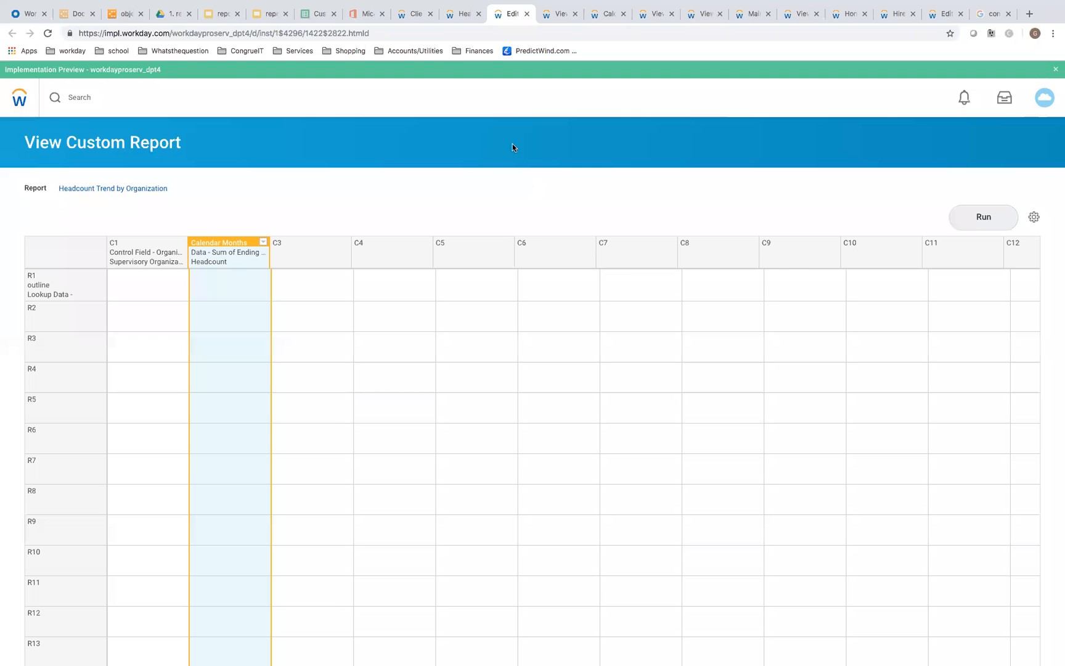
left_click(459, 15)
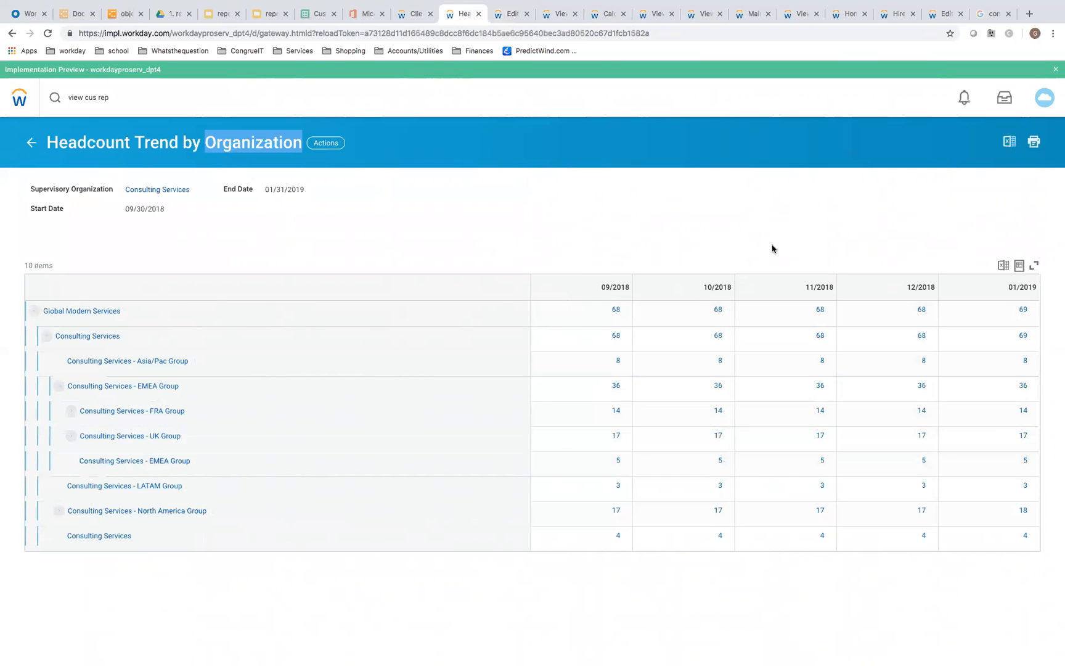
left_click(794, 228)
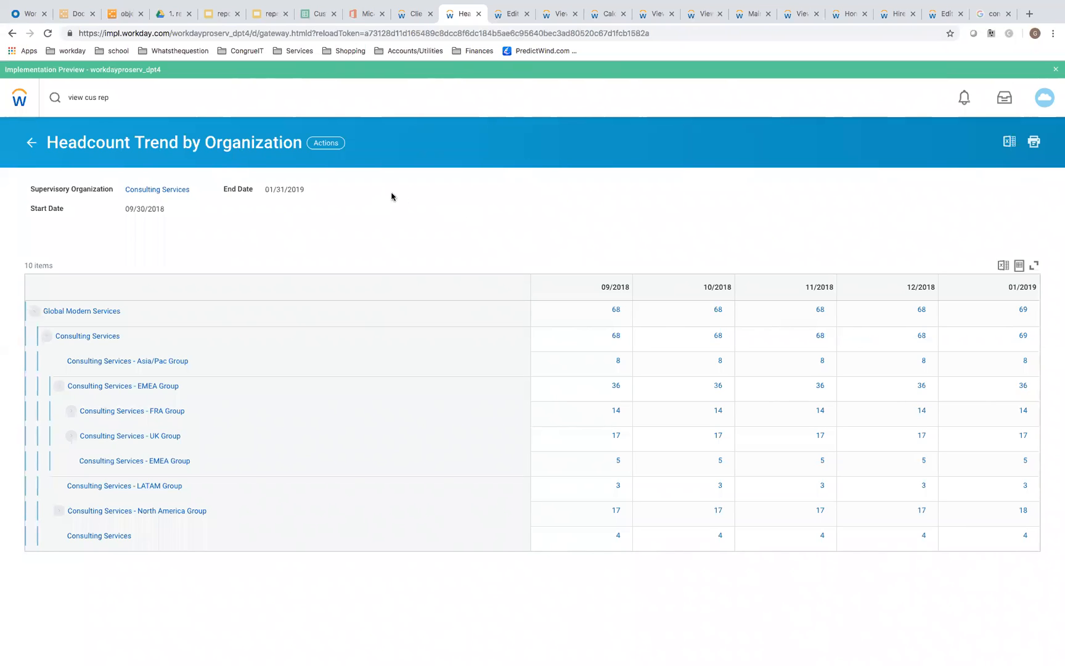
Step: Find the Start Proxy task, act as the chosen worker, and open the Dashboards application from that worker's home page
left_click(124, 95)
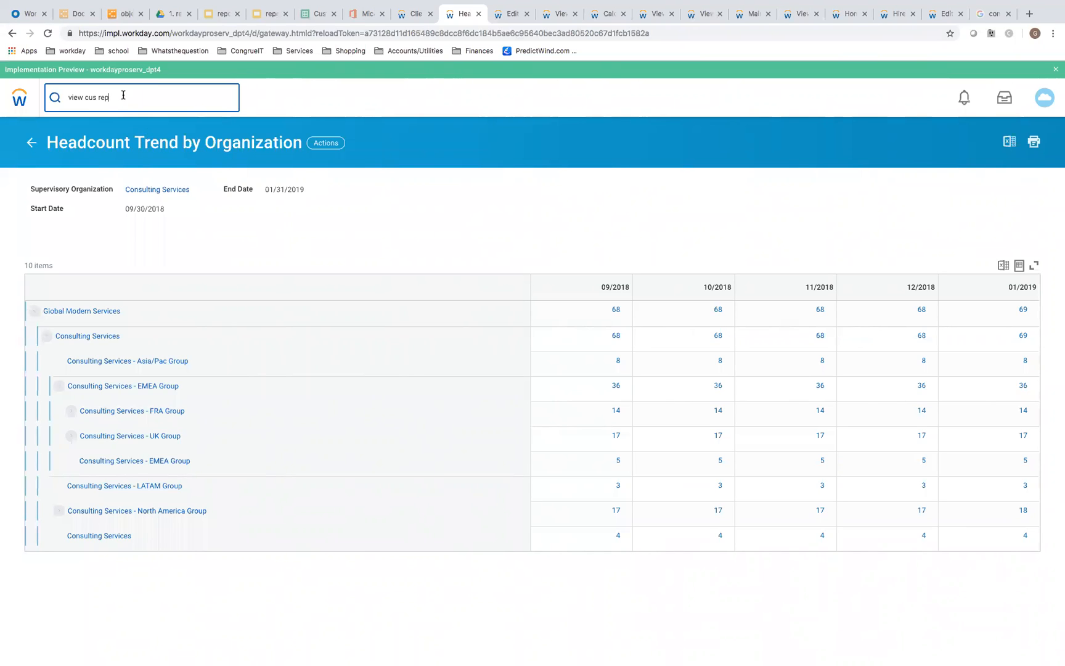
triple_click(85, 97)
type("start pro")
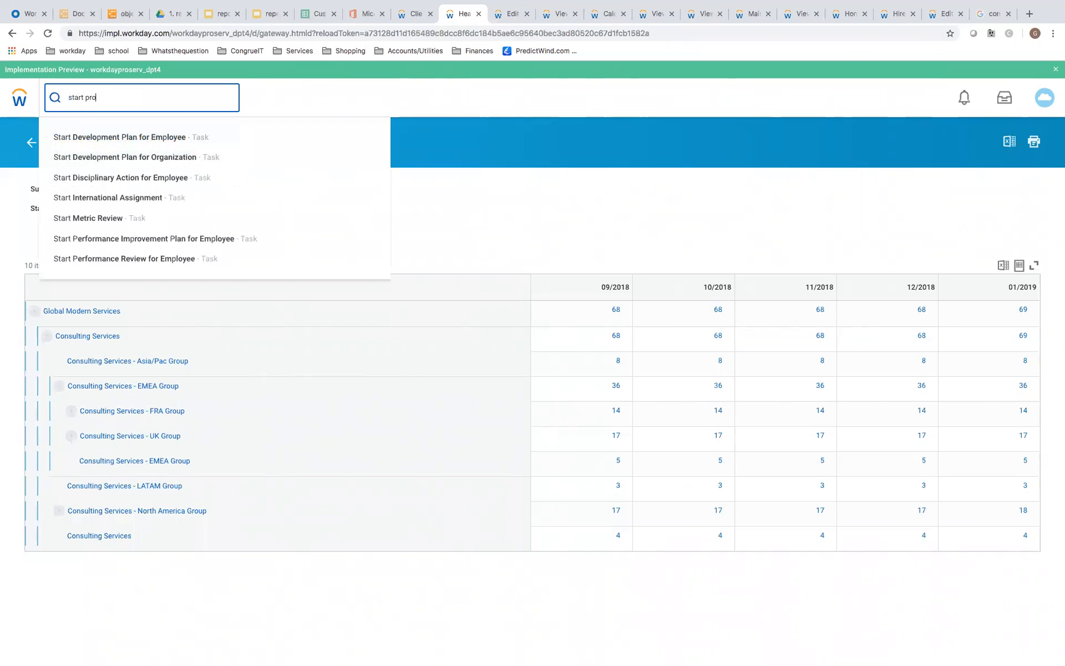
left_click(93, 137)
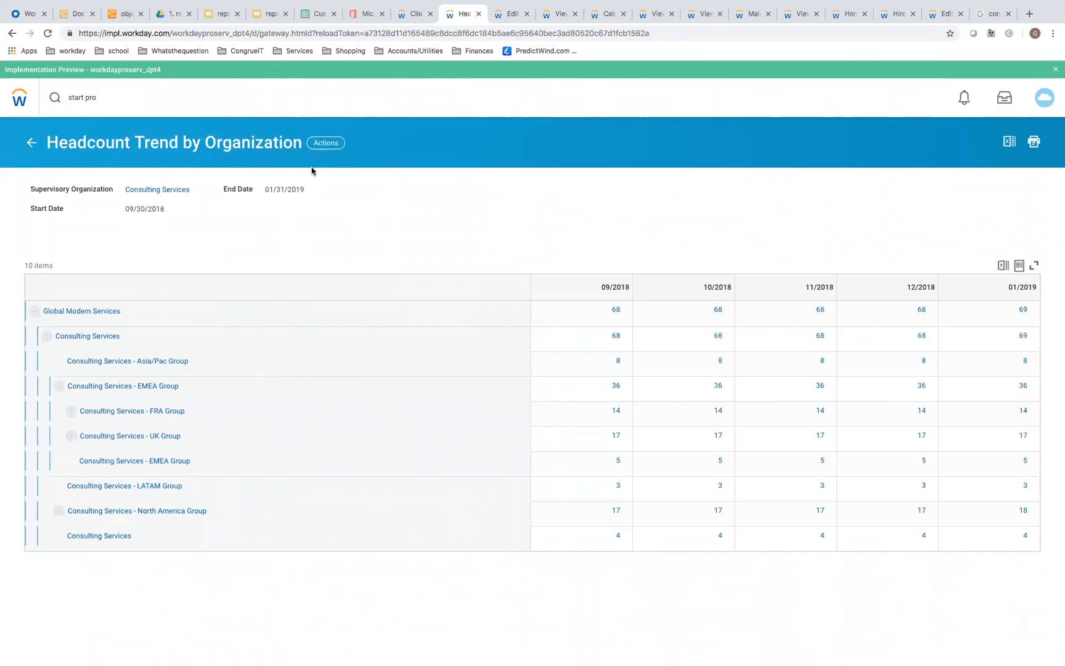
left_click(183, 216)
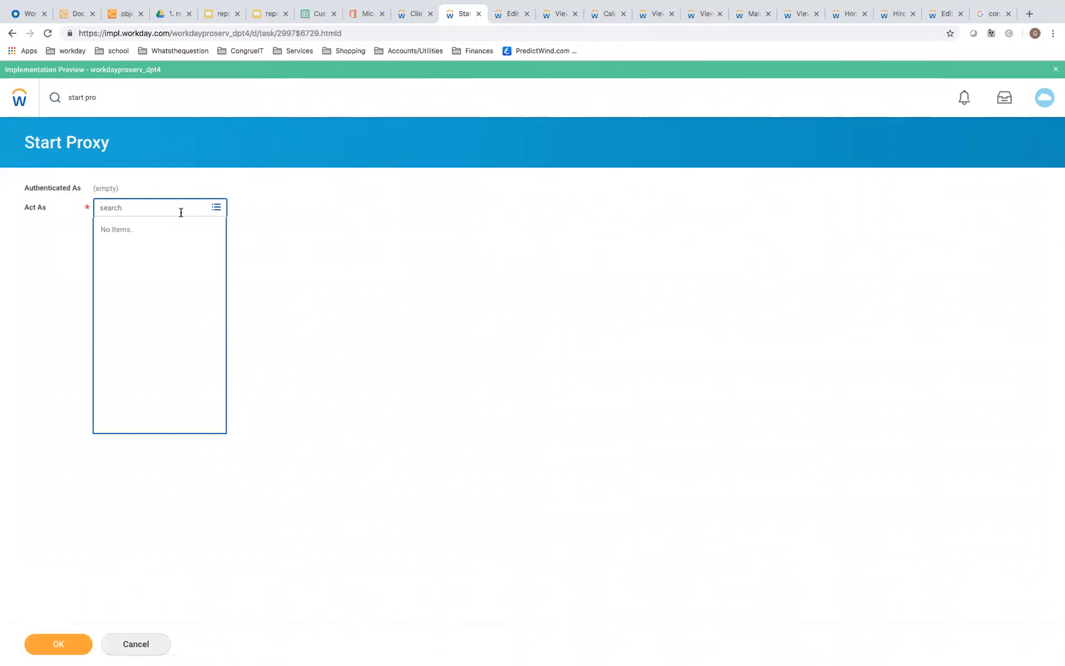
type("dar park")
key("Return")
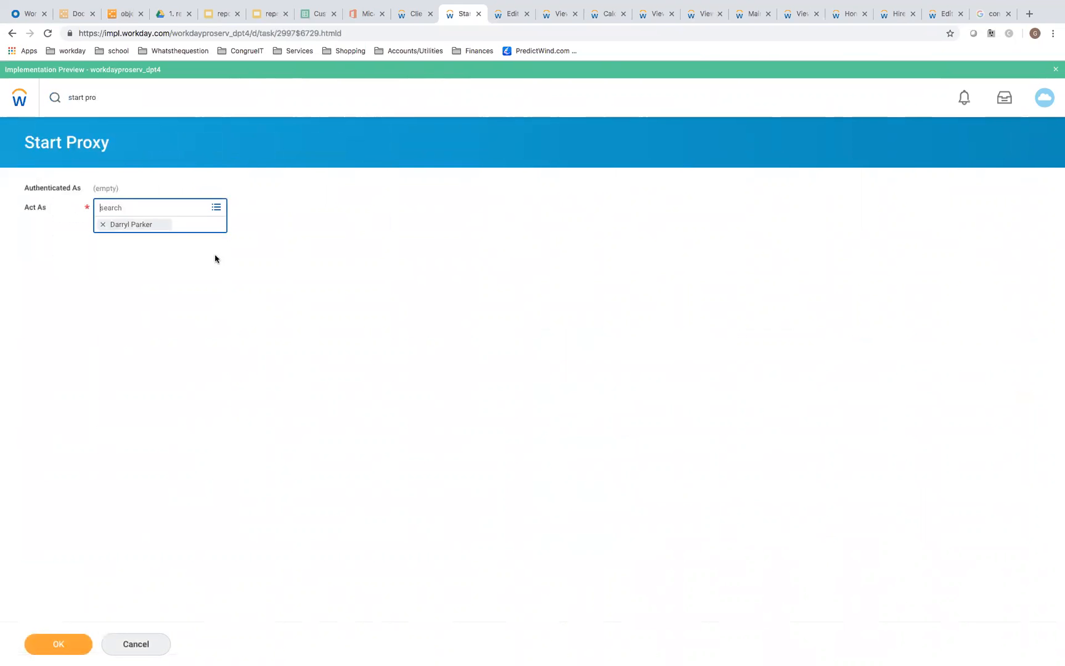
left_click(75, 637)
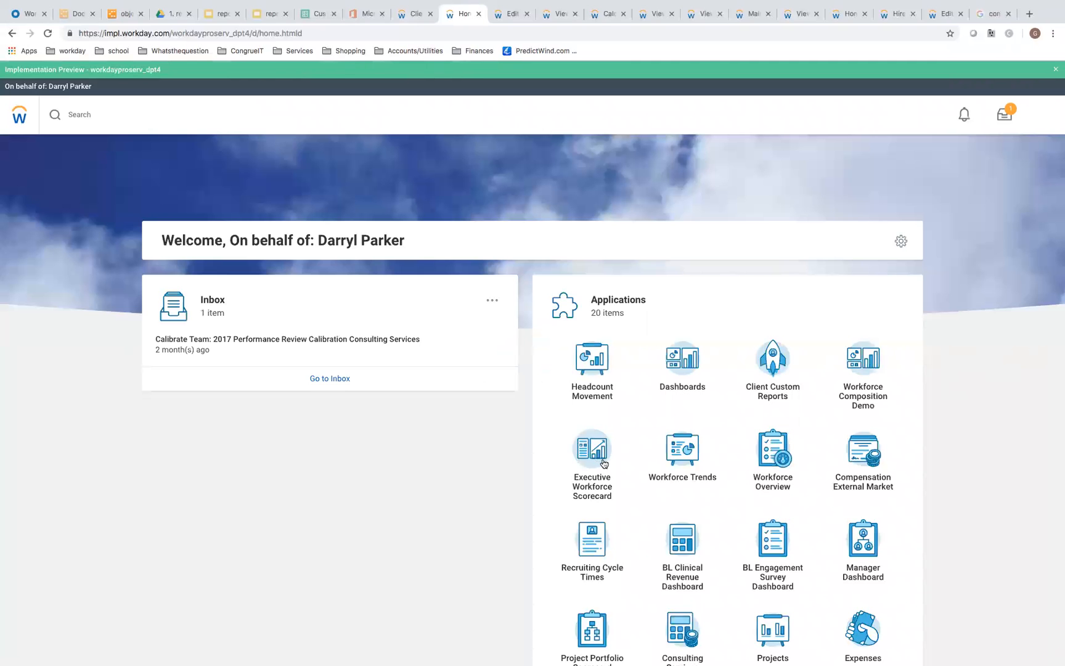
left_click(680, 371)
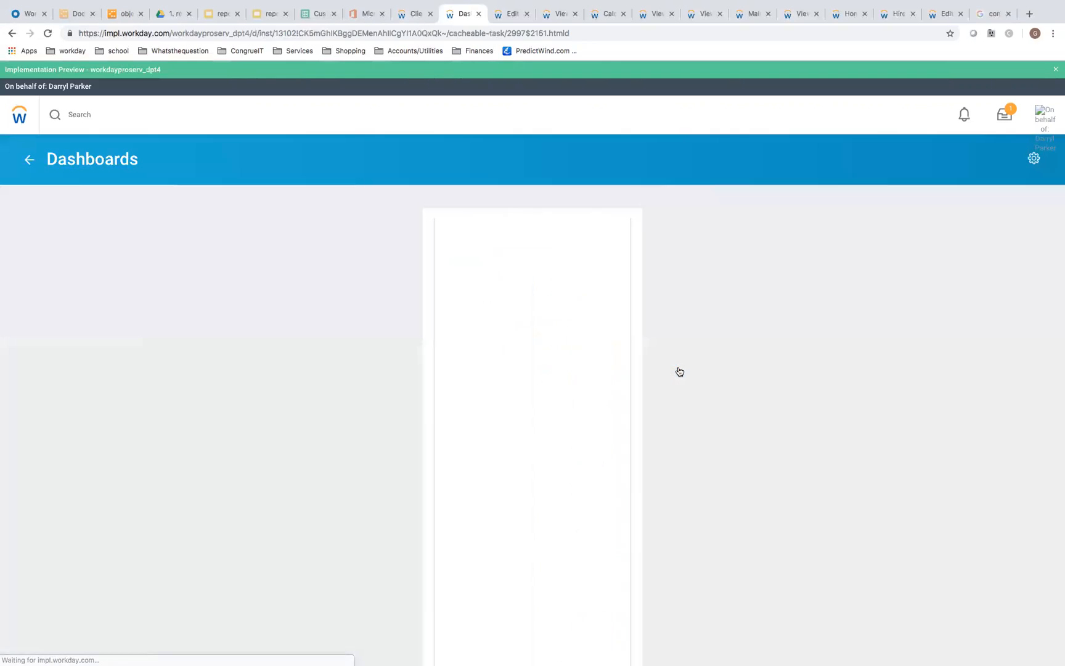
Step: Open the Executive HR Dashboard from the dashboards list and check the ending headcount for each supervisory organization in Headcount Current Month
scroll(546, 461, "down", 7)
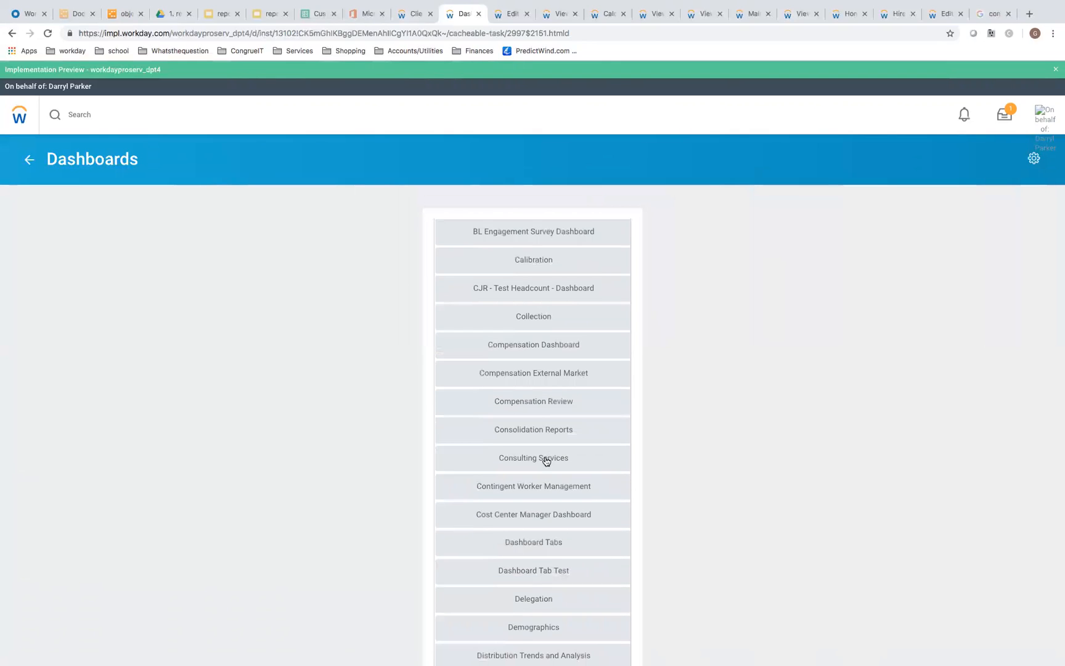
scroll(546, 461, "down", 3)
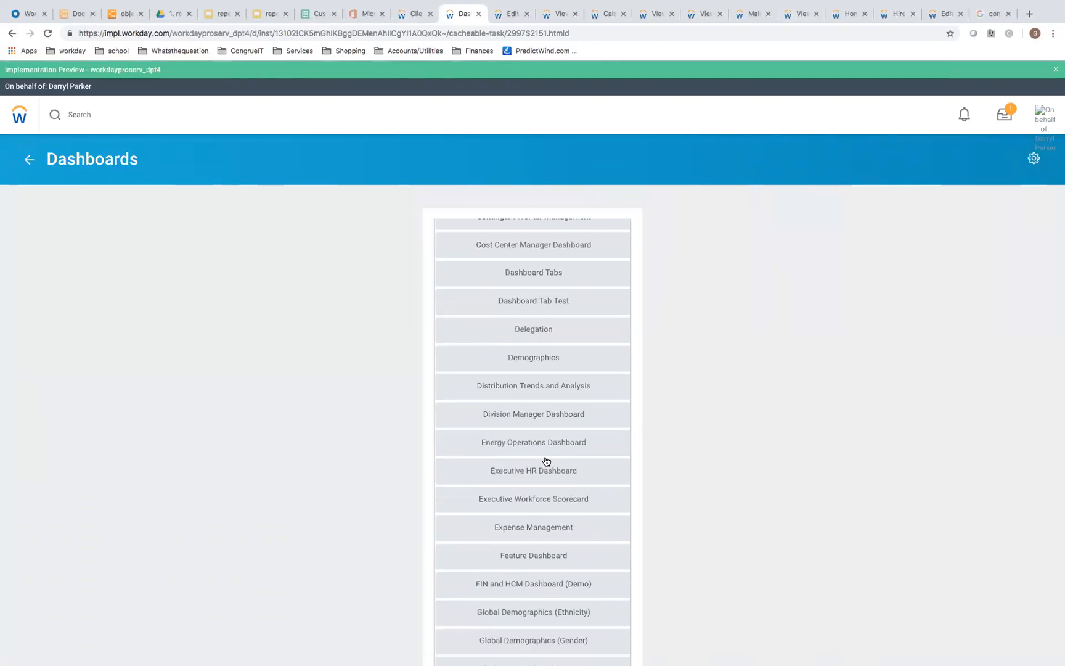
left_click(494, 462)
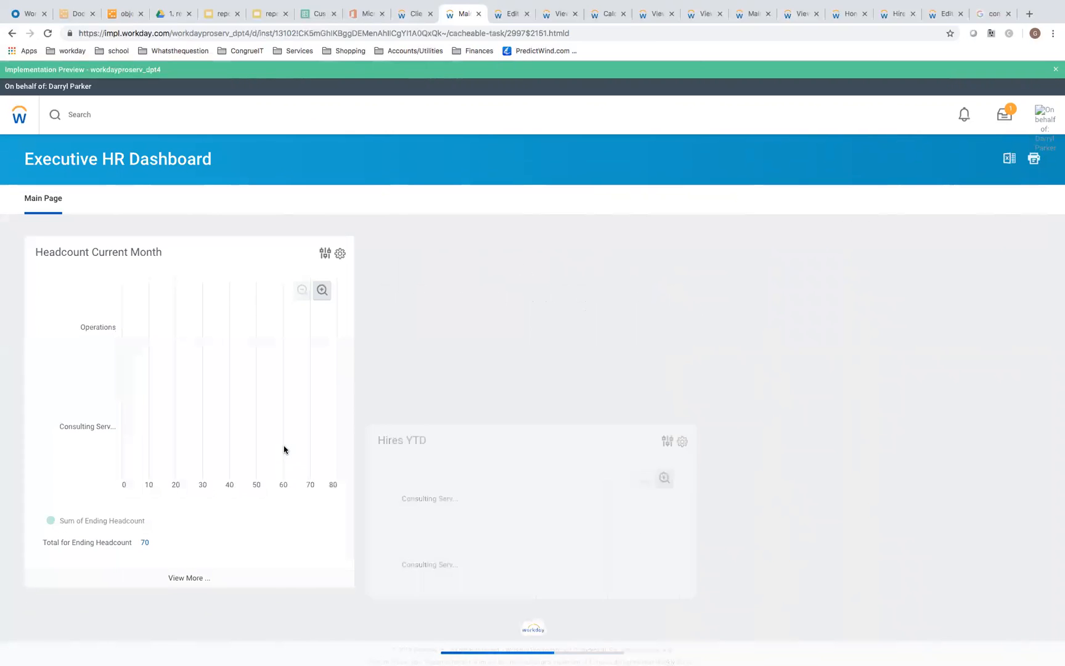
mouse_move(284, 449)
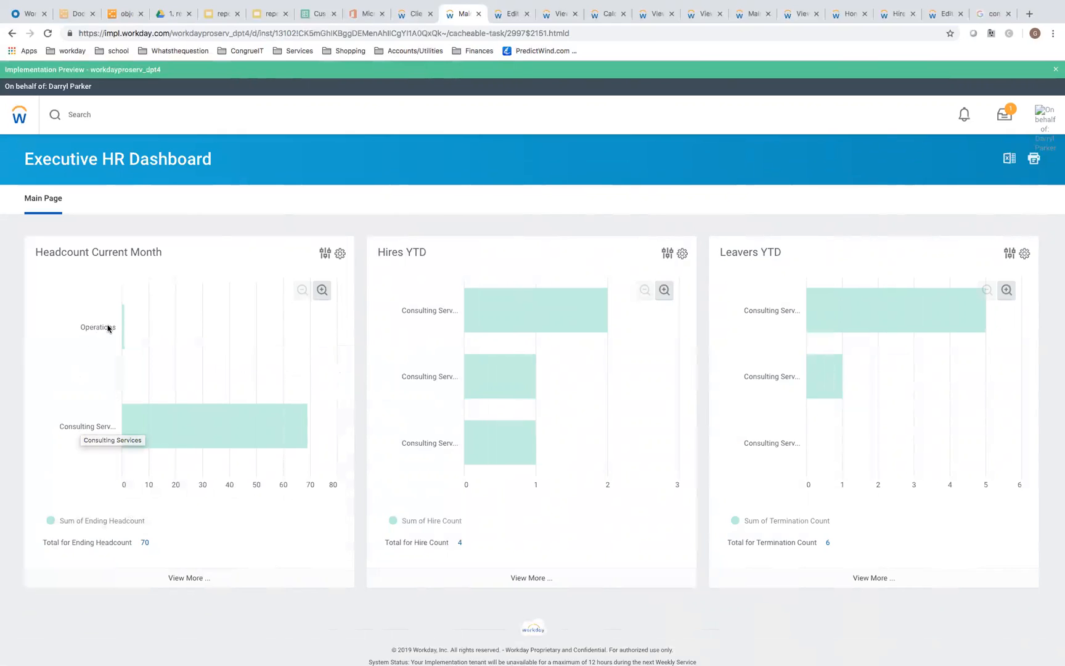
mouse_move(123, 333)
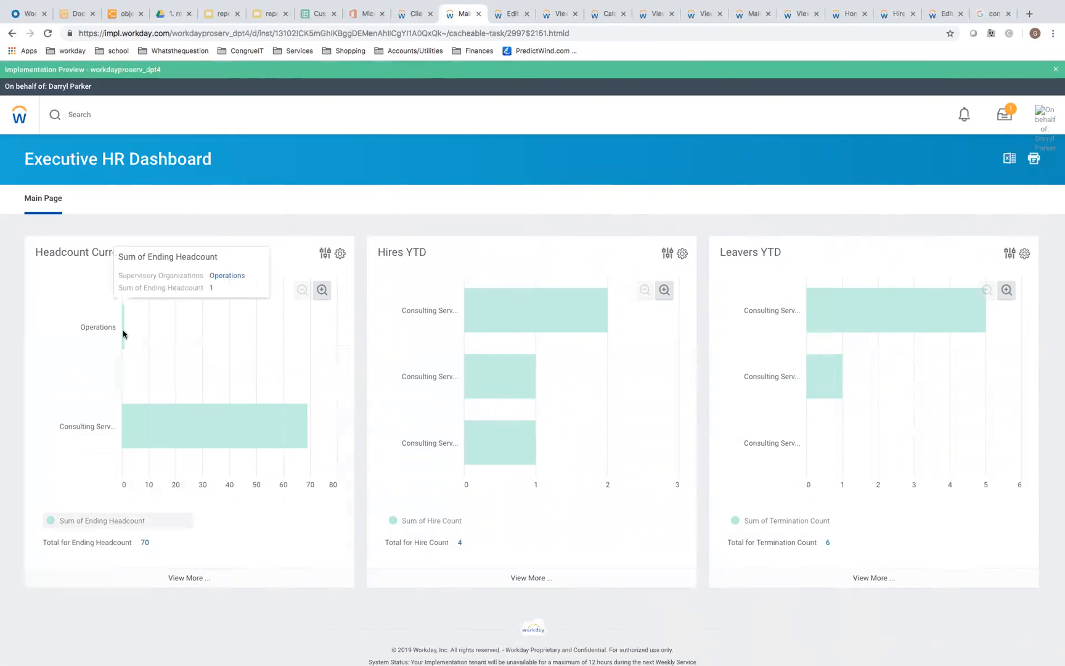
mouse_move(152, 428)
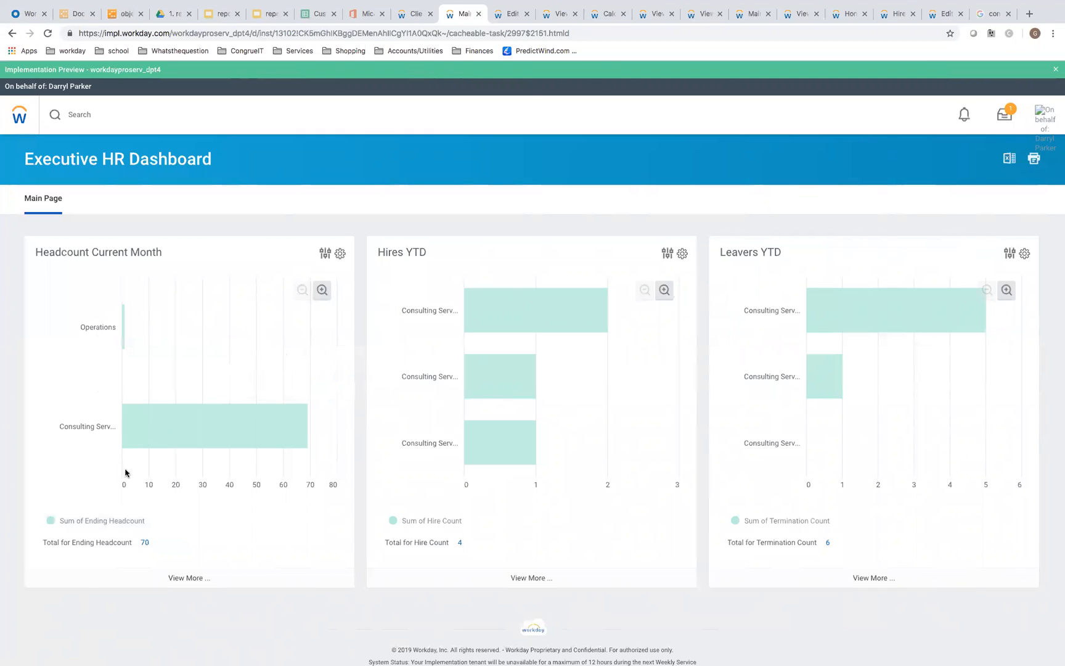
Step: Break down the total ending headcount by Location - Country, drill into Brazil's workers, and close both drill-down windows
left_click(154, 542)
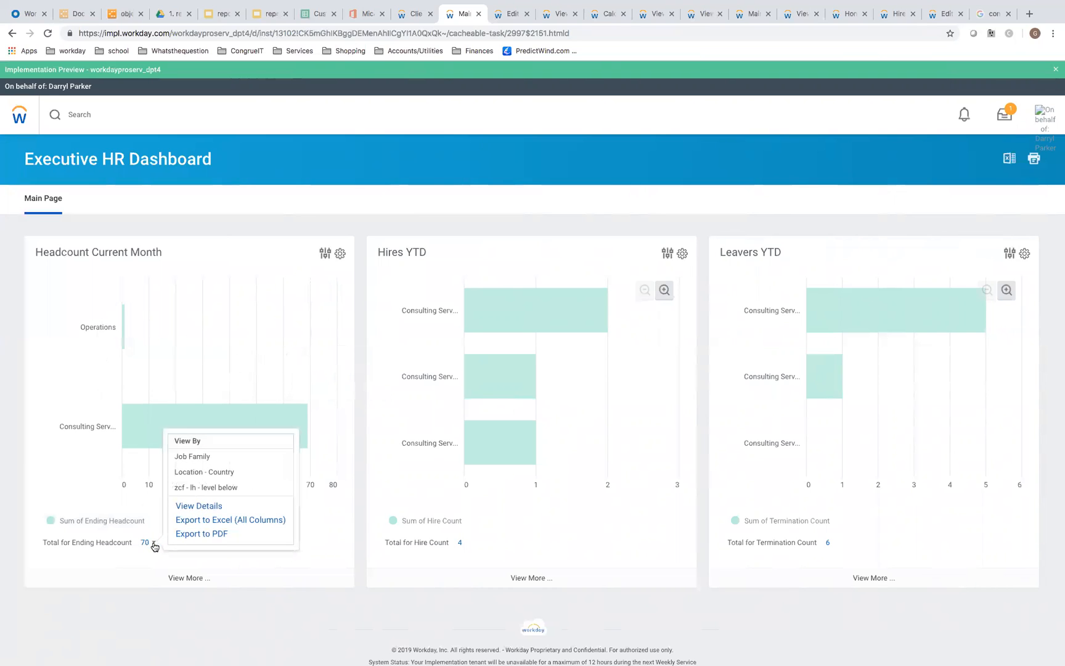
left_click(201, 472)
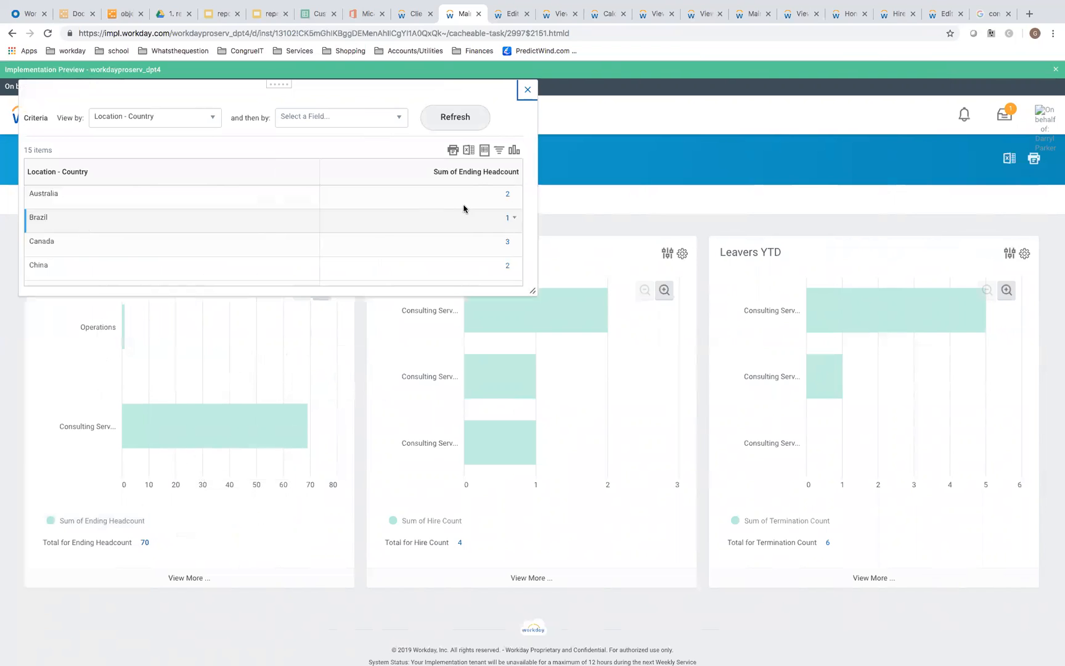
left_click(507, 217)
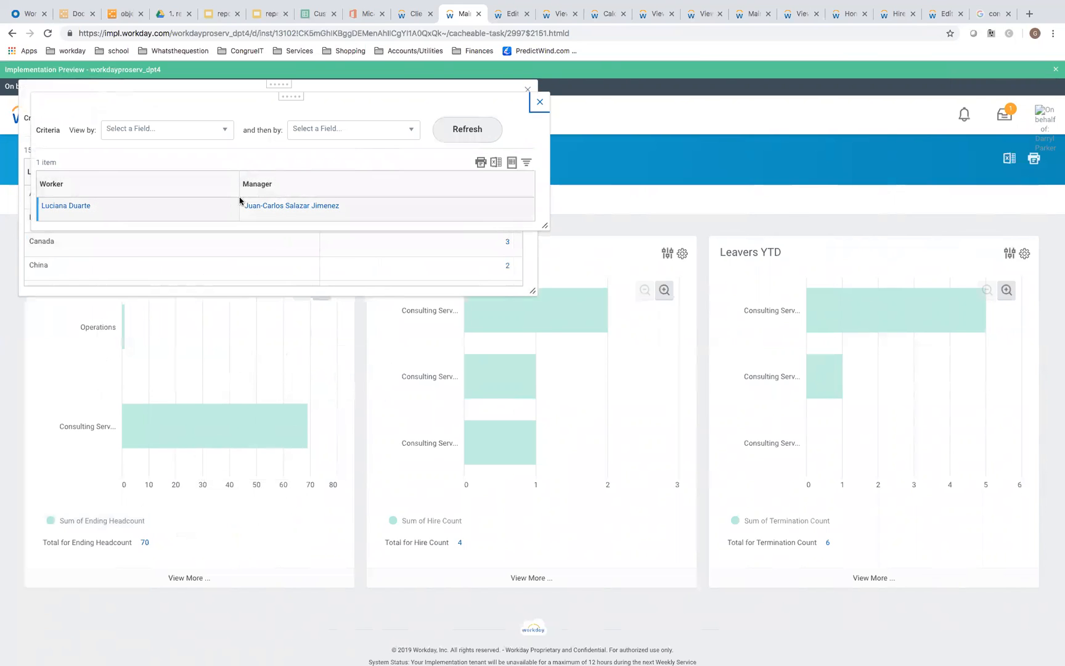
left_click(540, 103)
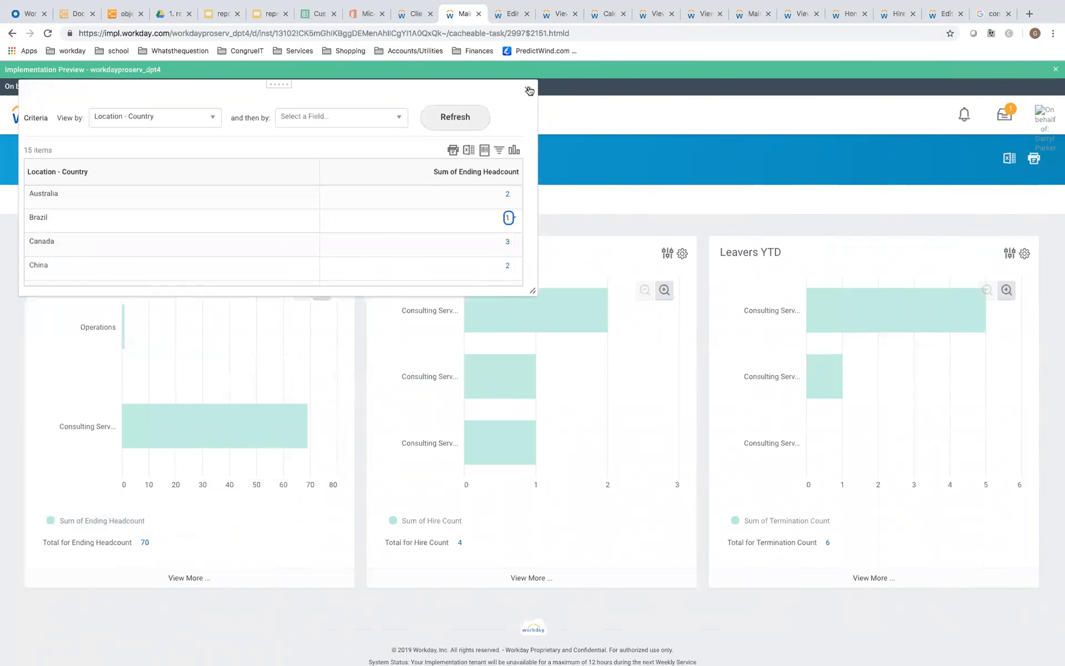
left_click(529, 91)
Step: View the Consulting Services headcount by zcf - lh - level below, review its subordinate groups, and return to the dashboard
mouse_move(261, 425)
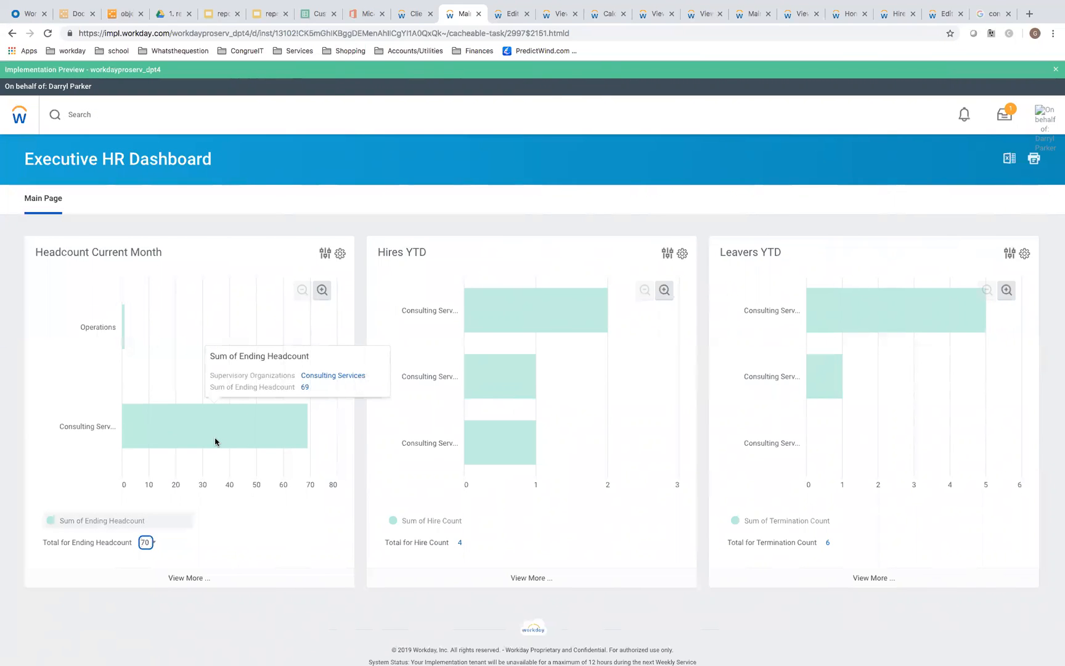
left_click(276, 433)
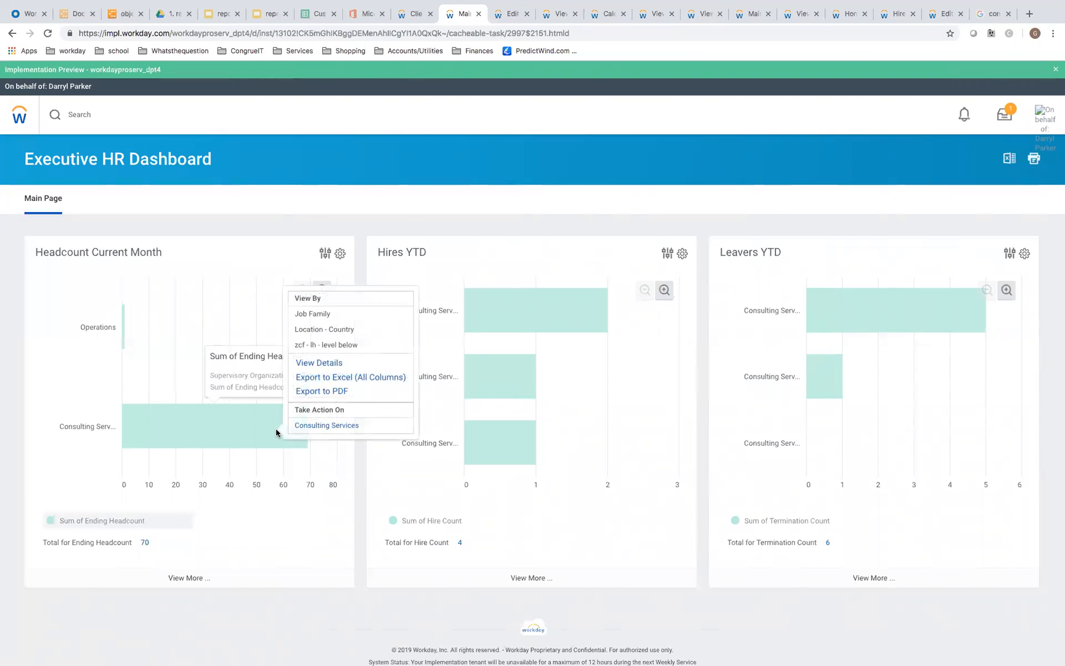
left_click(328, 345)
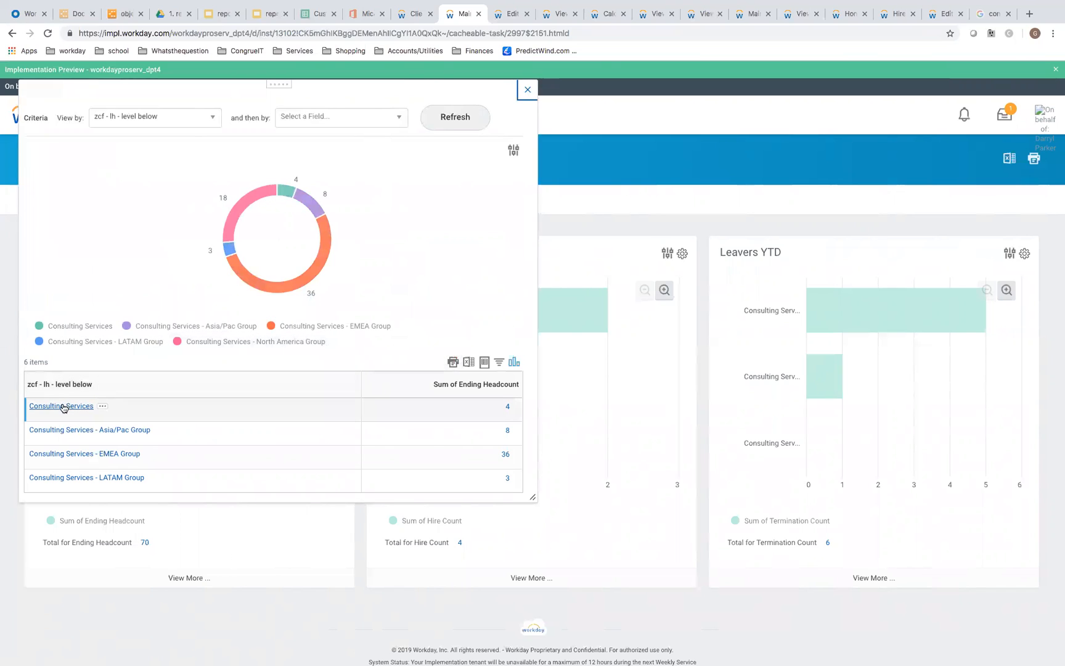
scroll(185, 469, "down", 1)
scroll(185, 467, "up", 1)
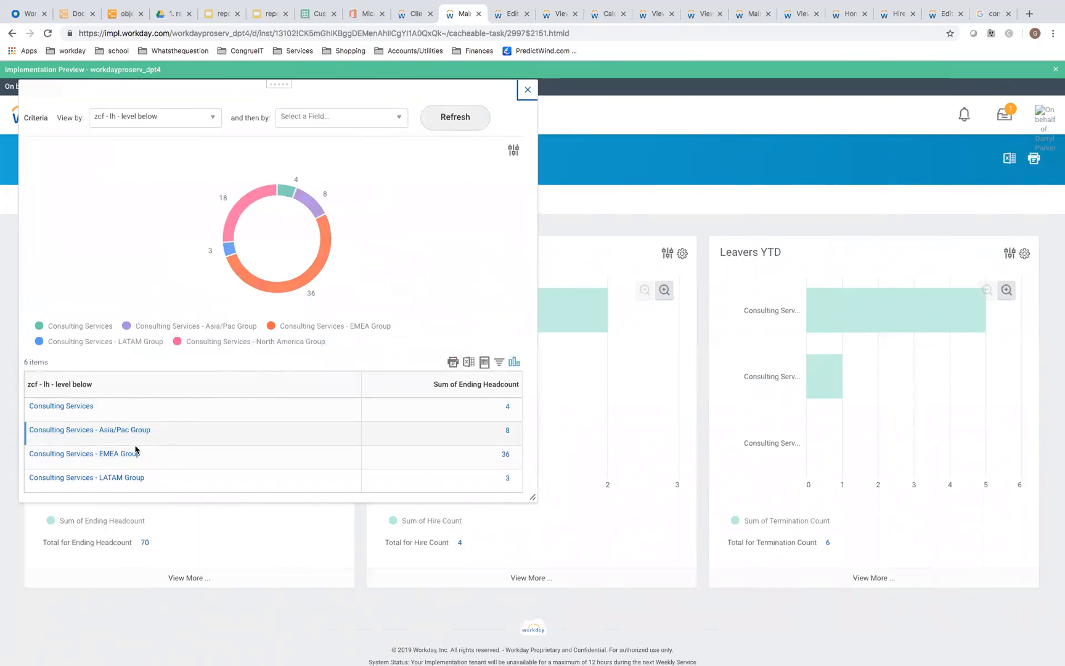
scroll(267, 463, "down", 2)
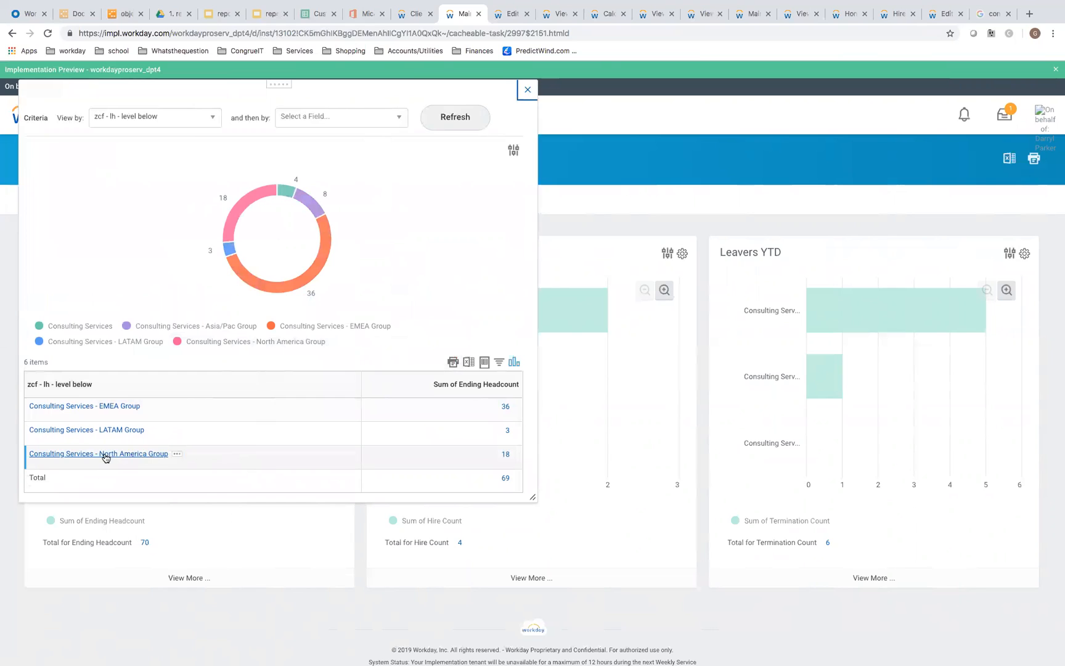
scroll(394, 444, "up", 1)
scroll(392, 442, "up", 1)
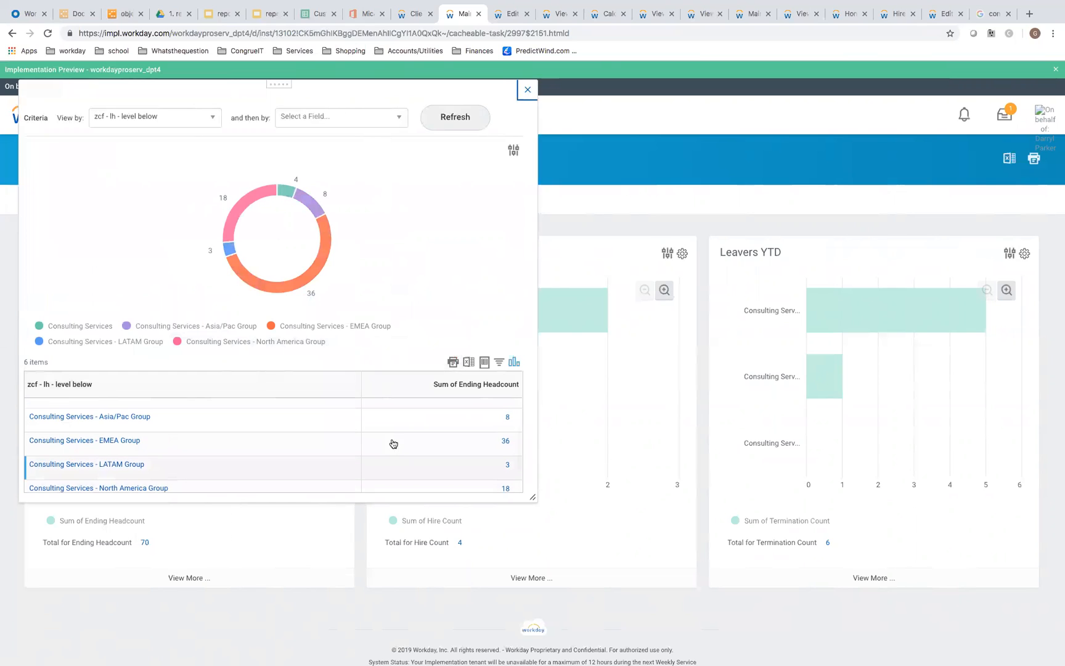
left_click(527, 90)
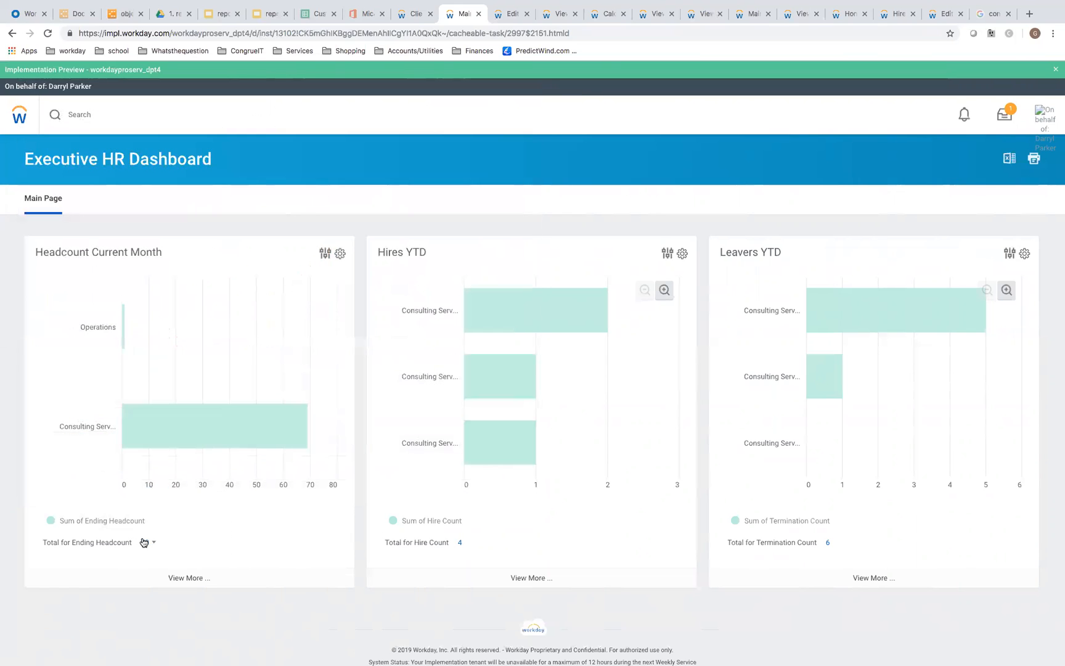
mouse_move(200, 429)
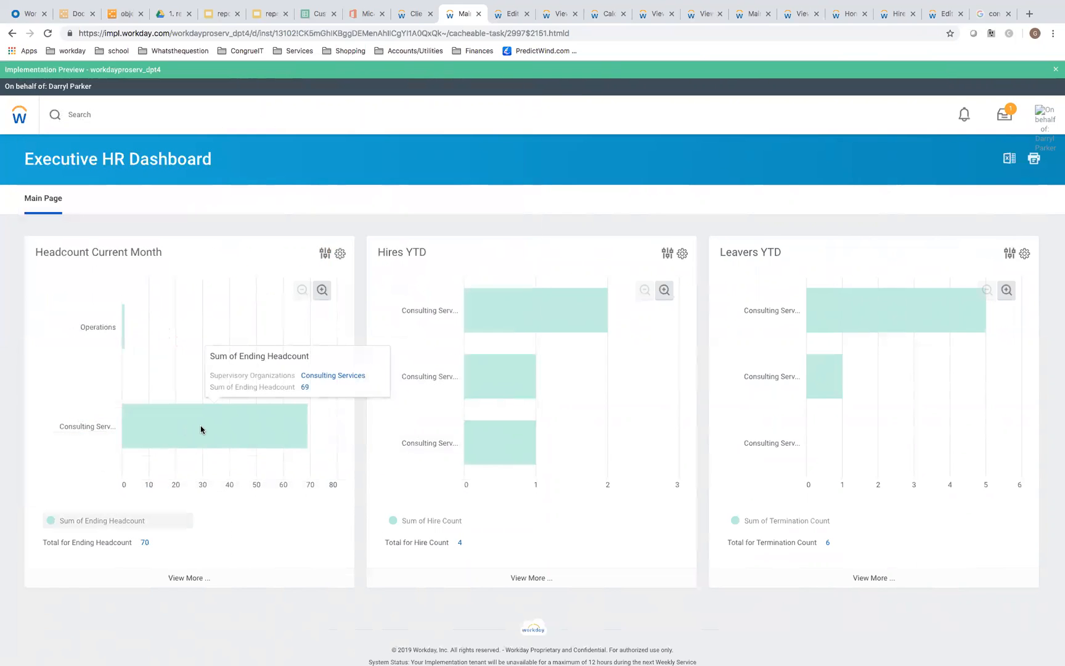
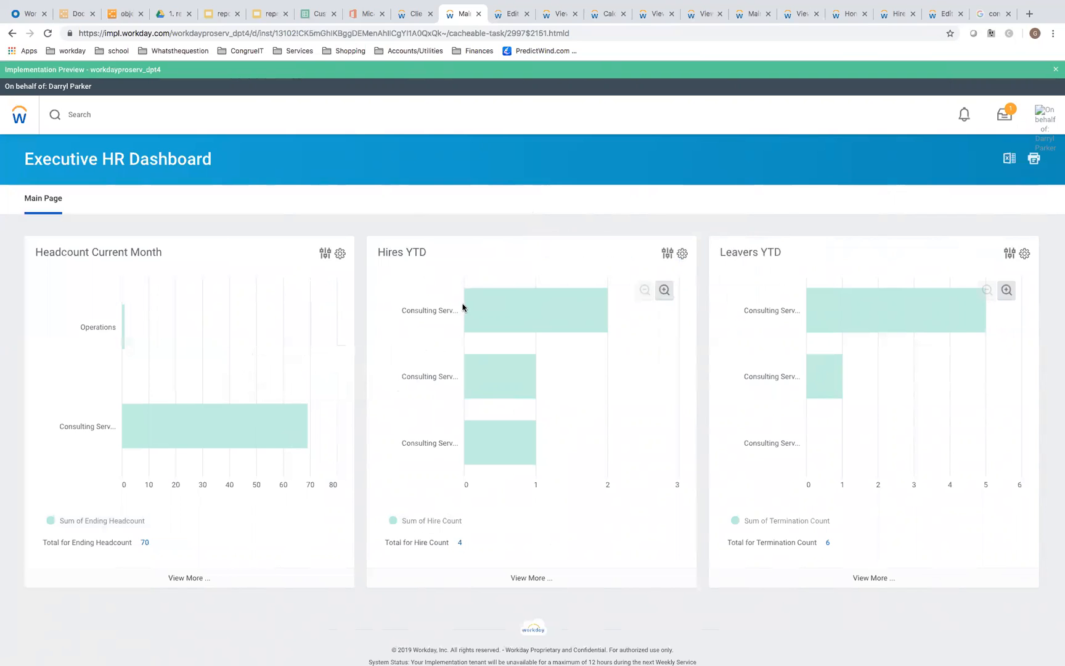
Step: Check the hire count of each supervisory organization in the Hires YTD chart
mouse_move(494, 449)
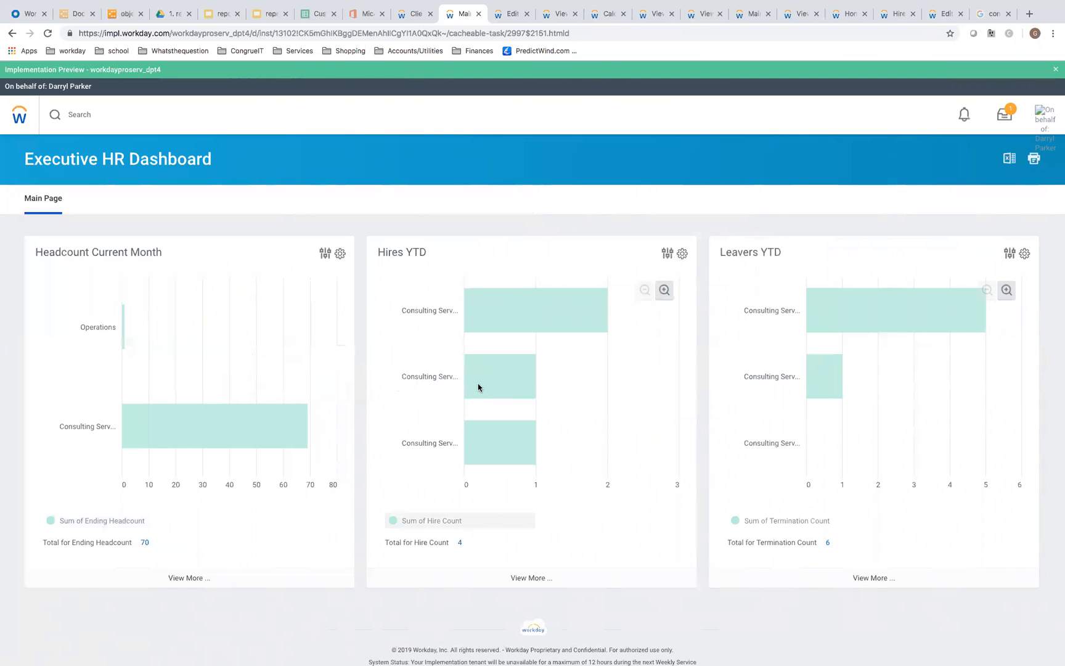
mouse_move(485, 380)
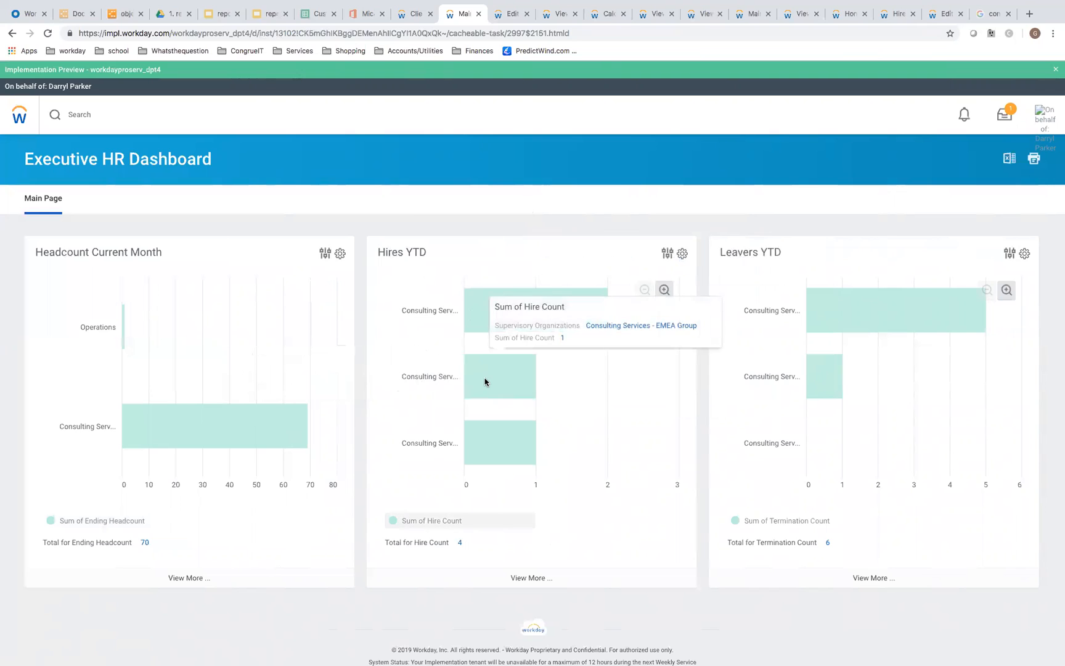
mouse_move(486, 305)
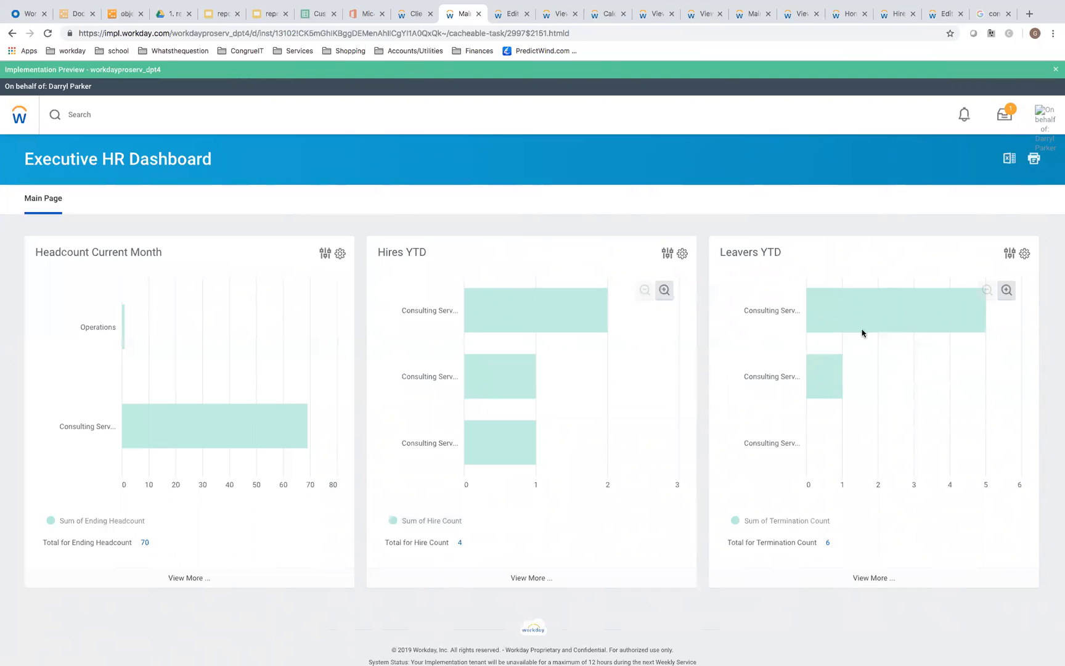
Step: View the Leavers YTD of Consulting Services - North America Group by Level Below, and open CPG Consulting - NA in a new tab
mouse_move(882, 327)
mouse_move(824, 319)
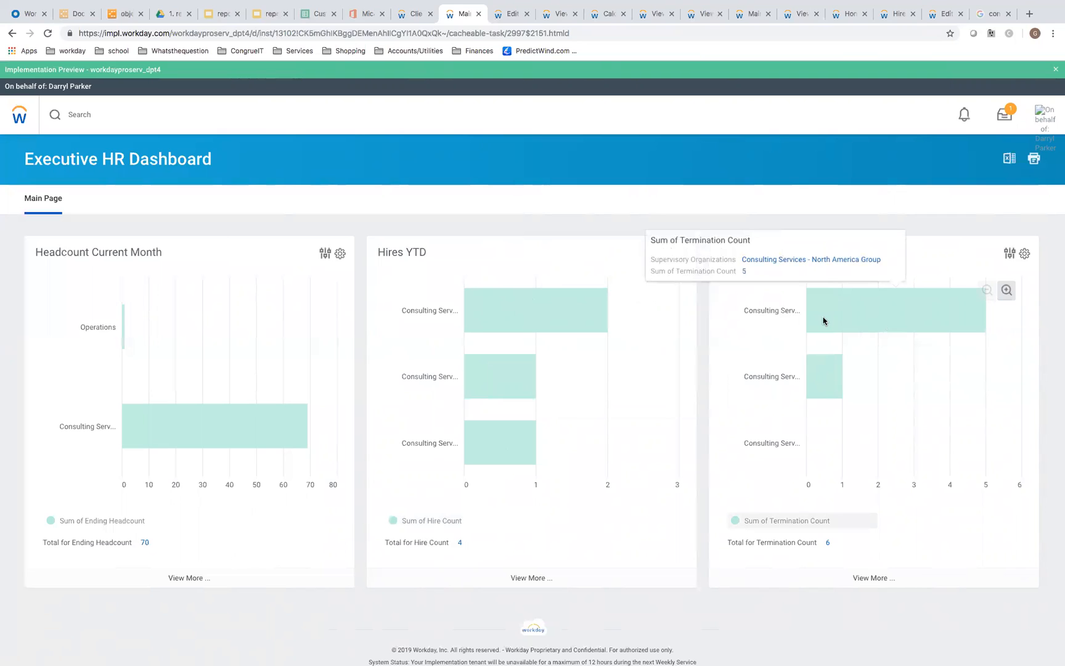
left_click(905, 311)
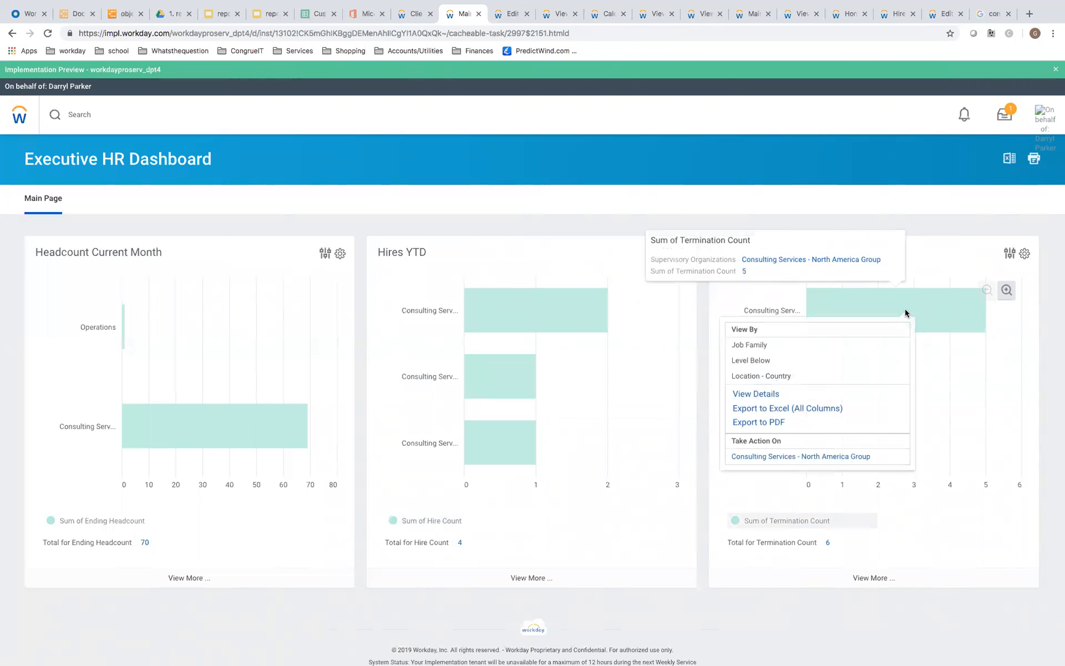
left_click(787, 362)
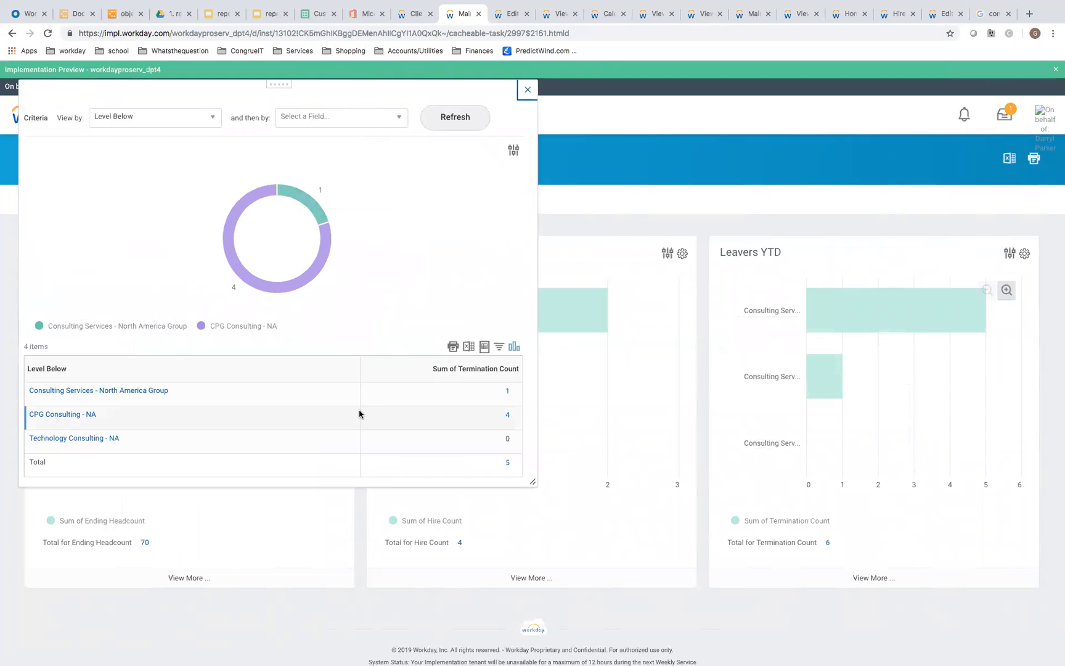
mouse_move(61, 417)
right_click(59, 418)
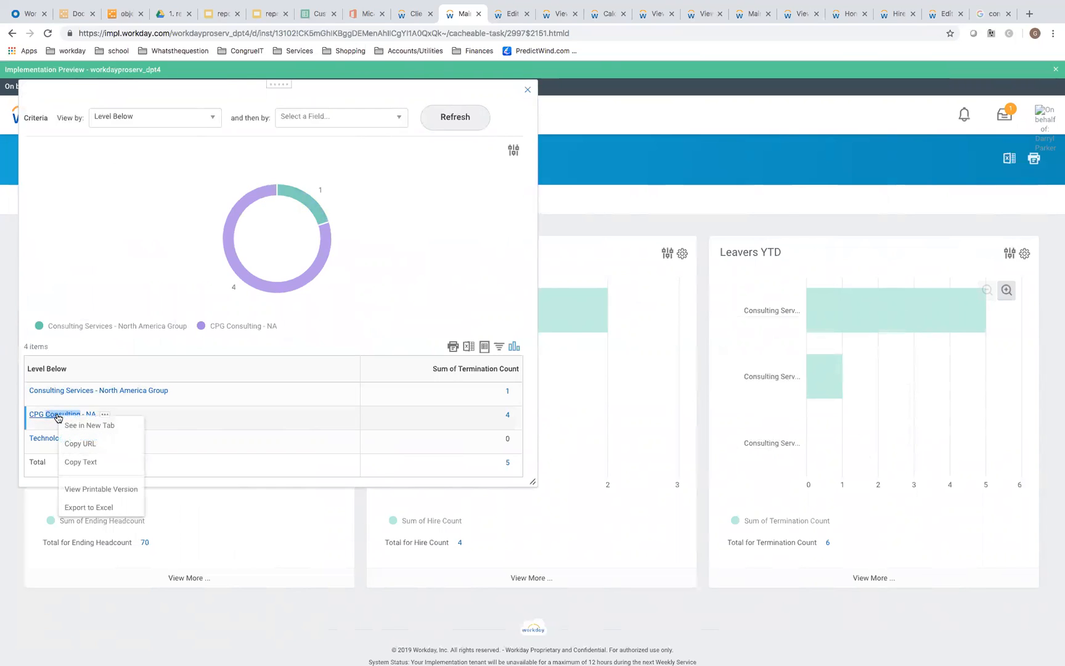
left_click(74, 424)
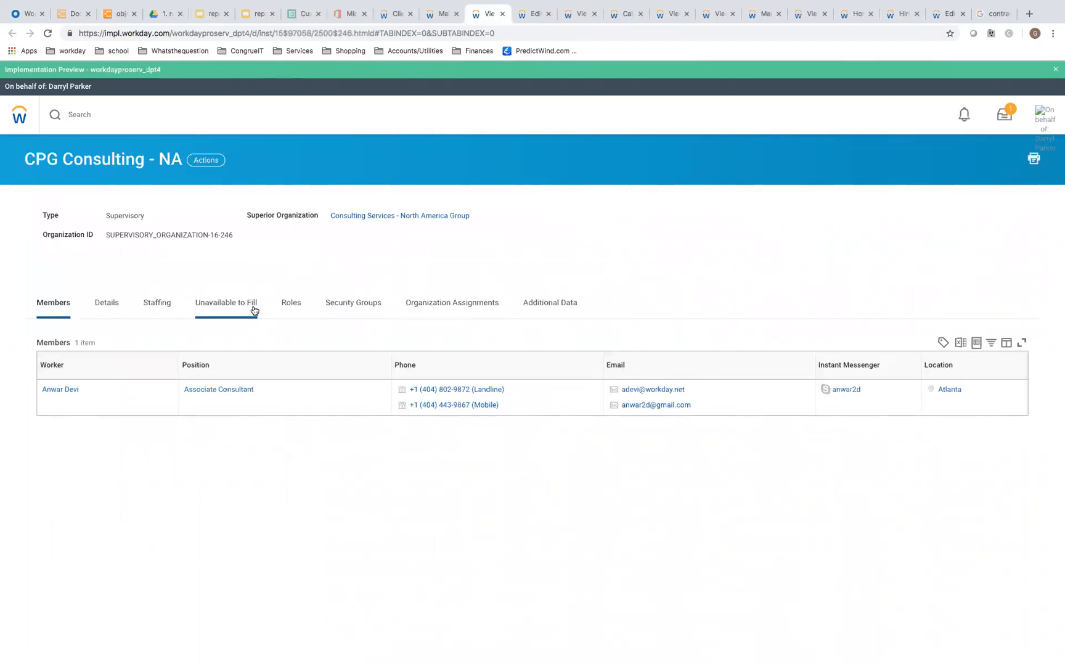
Step: Filter CPG Consulting - NA's assignable roles to Manager, then return to the Executive HR Dashboard and close the leavers drill-down
left_click(296, 308)
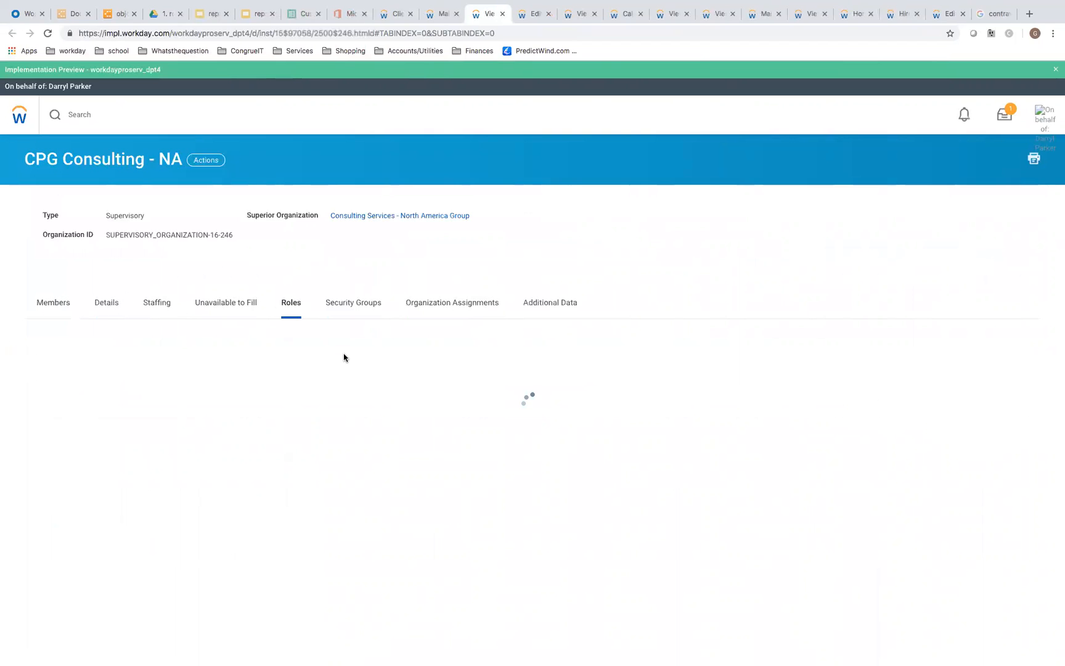
left_click(266, 373)
type("manager")
key("Return")
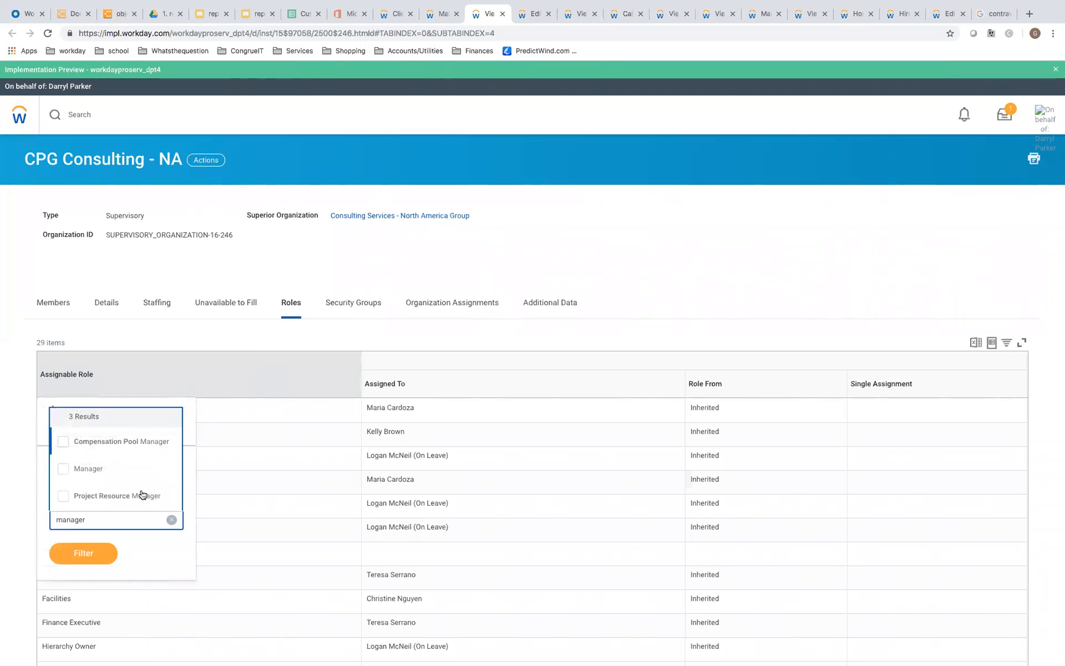
left_click(93, 469)
left_click(97, 568)
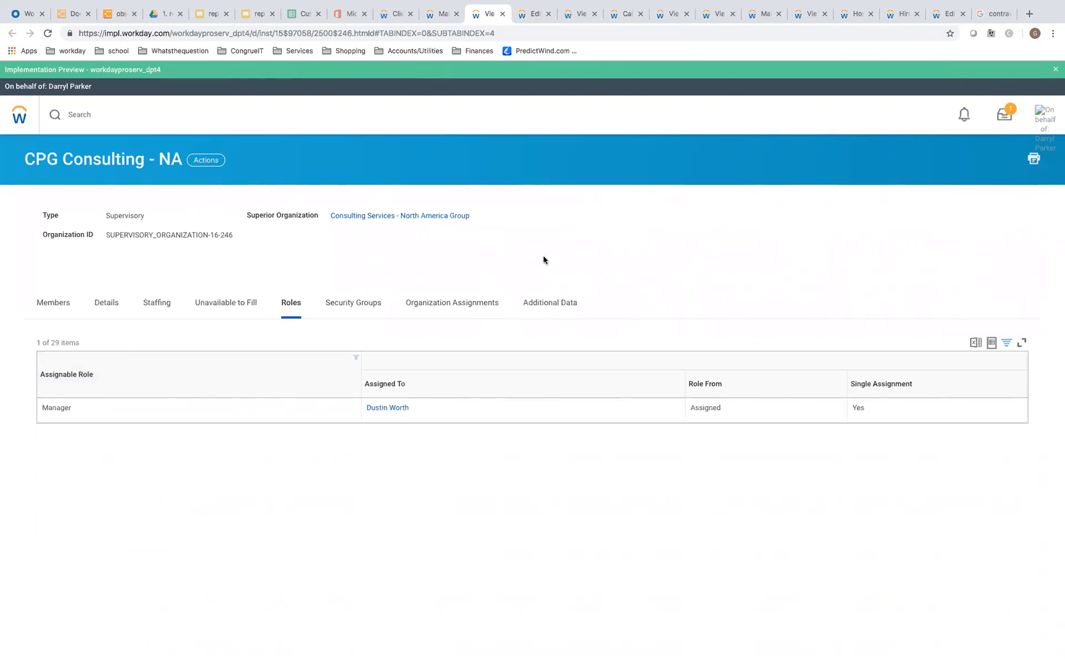
left_click(444, 20)
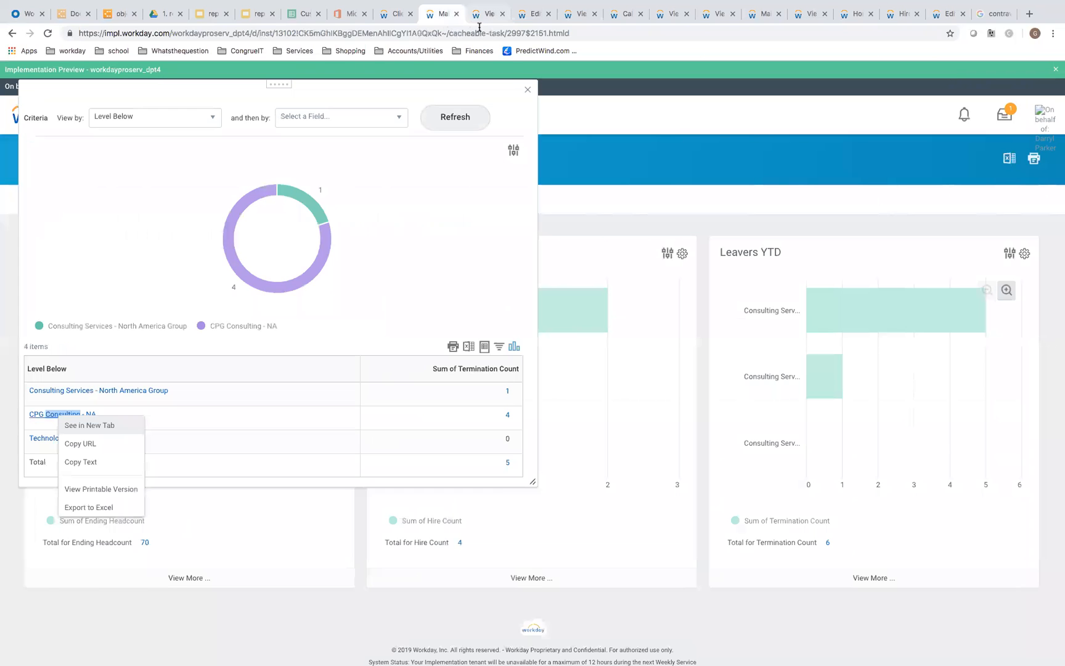
left_click(523, 94)
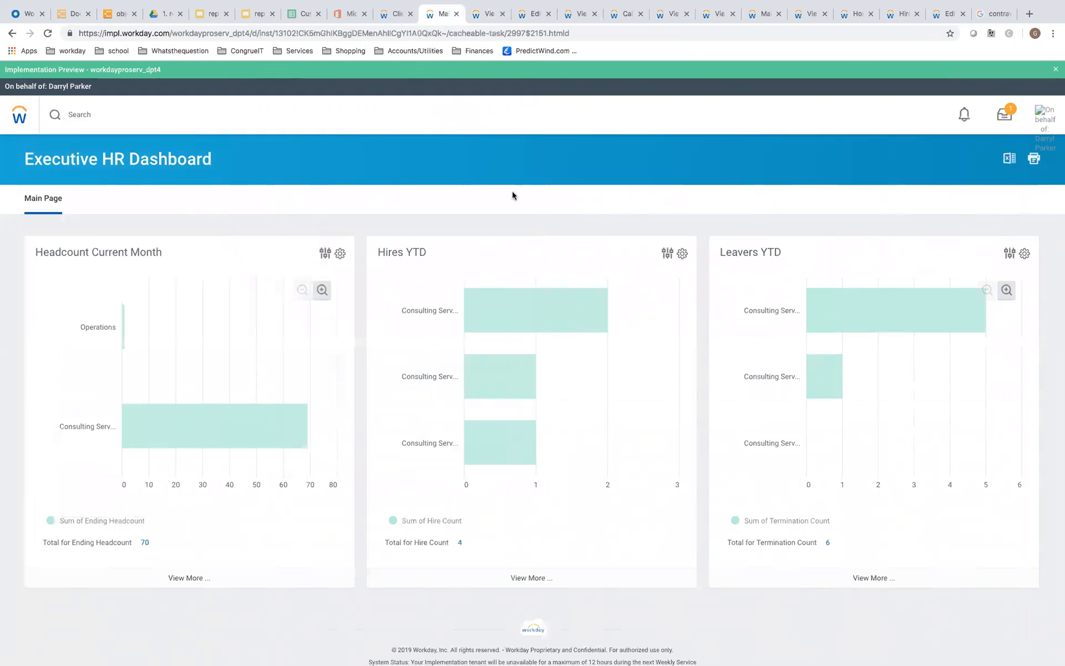
Step: Find the Stop Proxy task and stop the current proxy session
left_click(114, 117)
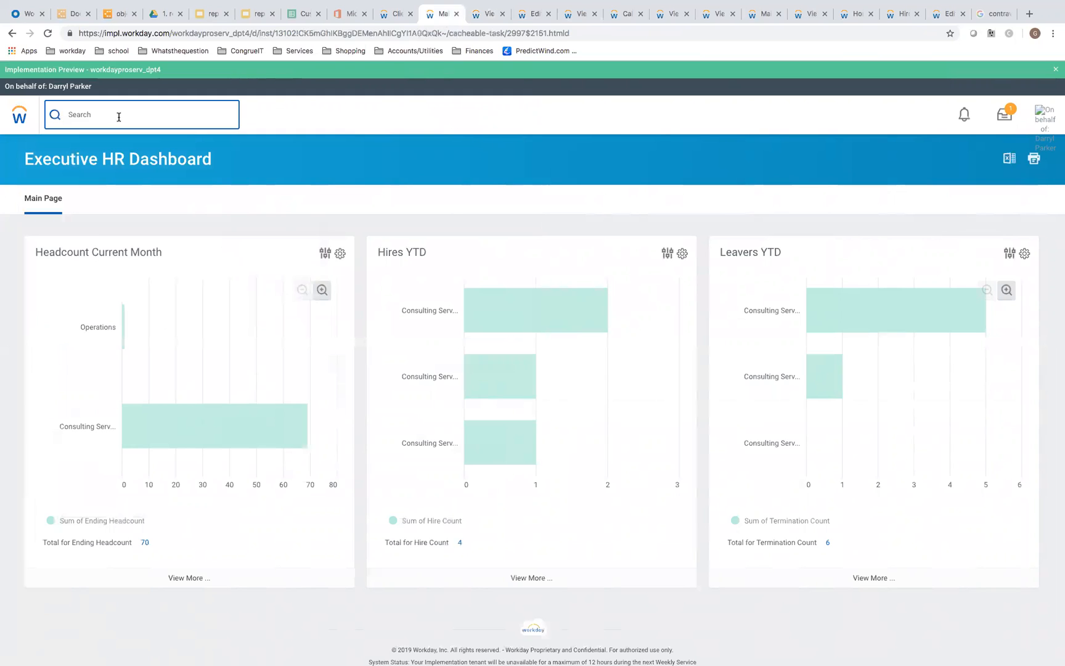
type("stop proxy")
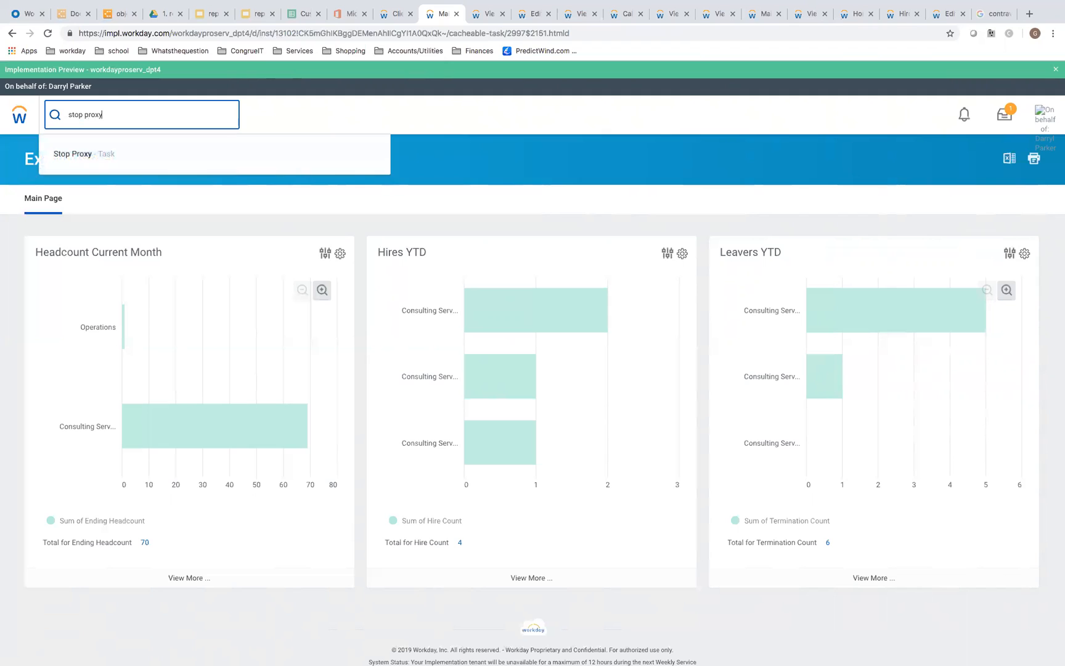
left_click(75, 156)
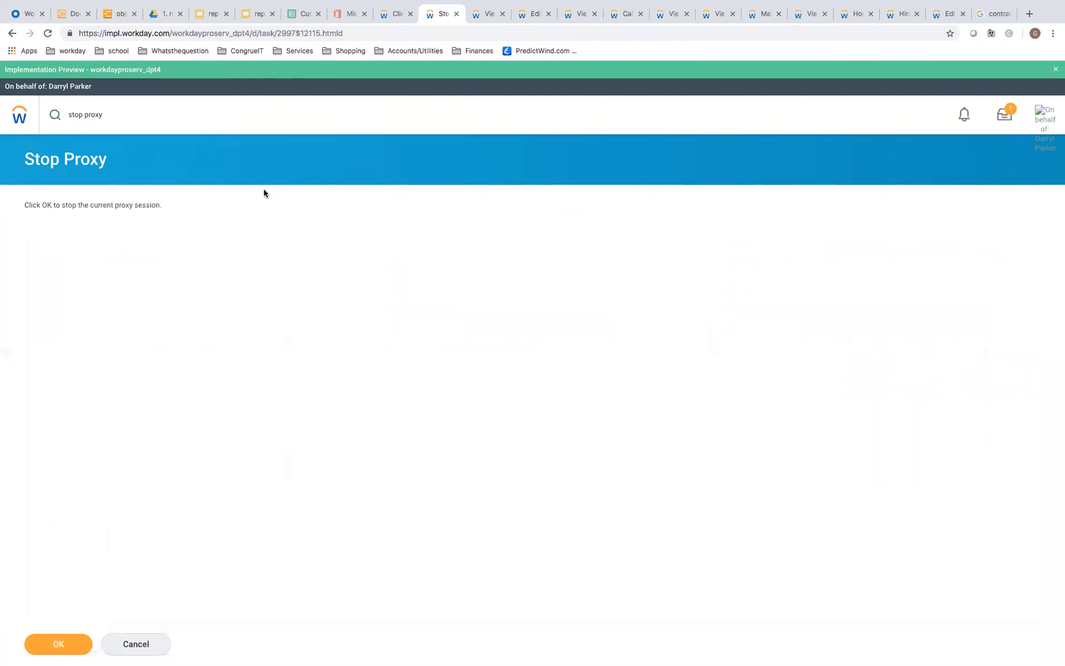
left_click(73, 646)
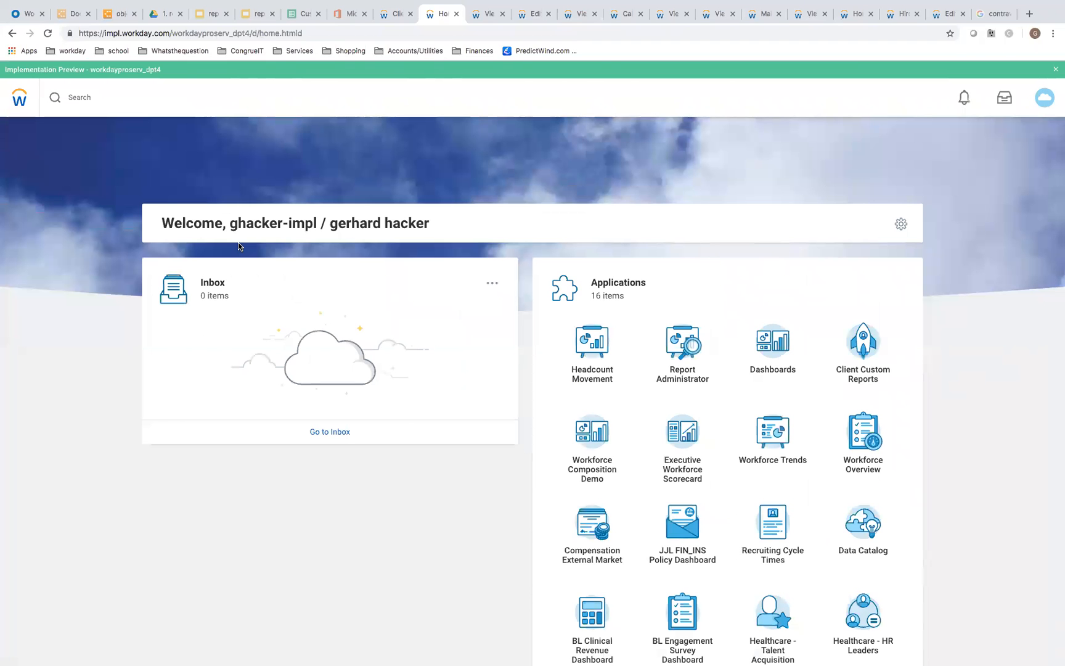
Step: Search for "main dash" and open the Maintain Dashboards task
left_click(123, 98)
type("main dash")
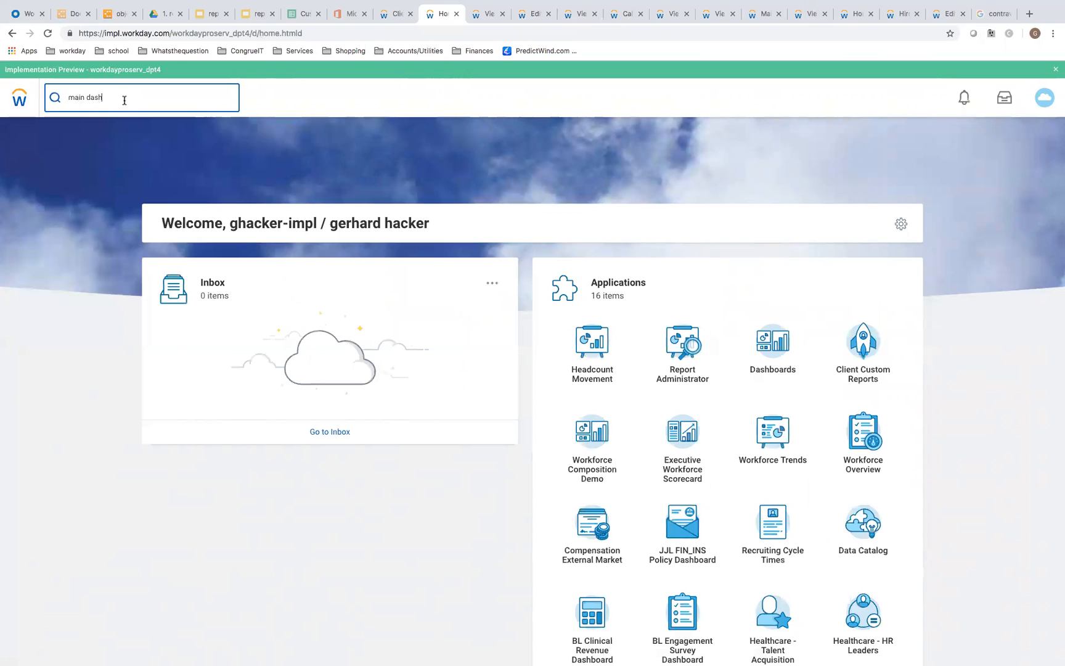
left_click(102, 139)
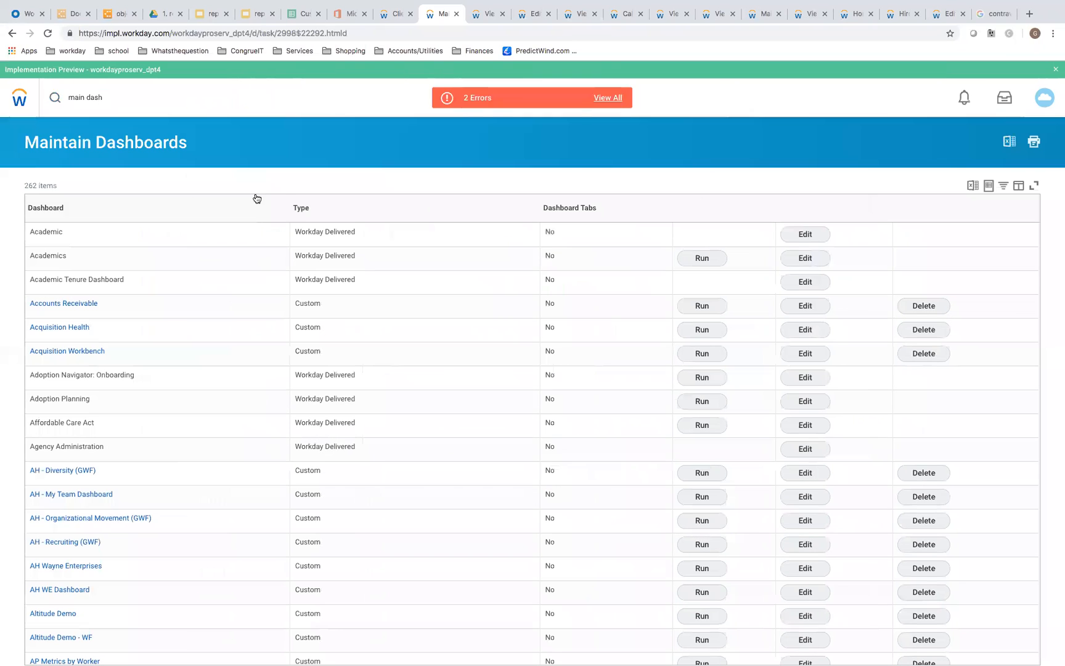
Step: Filter the dashboard list to show only Executive HR Dashboard
left_click(233, 217)
type("h")
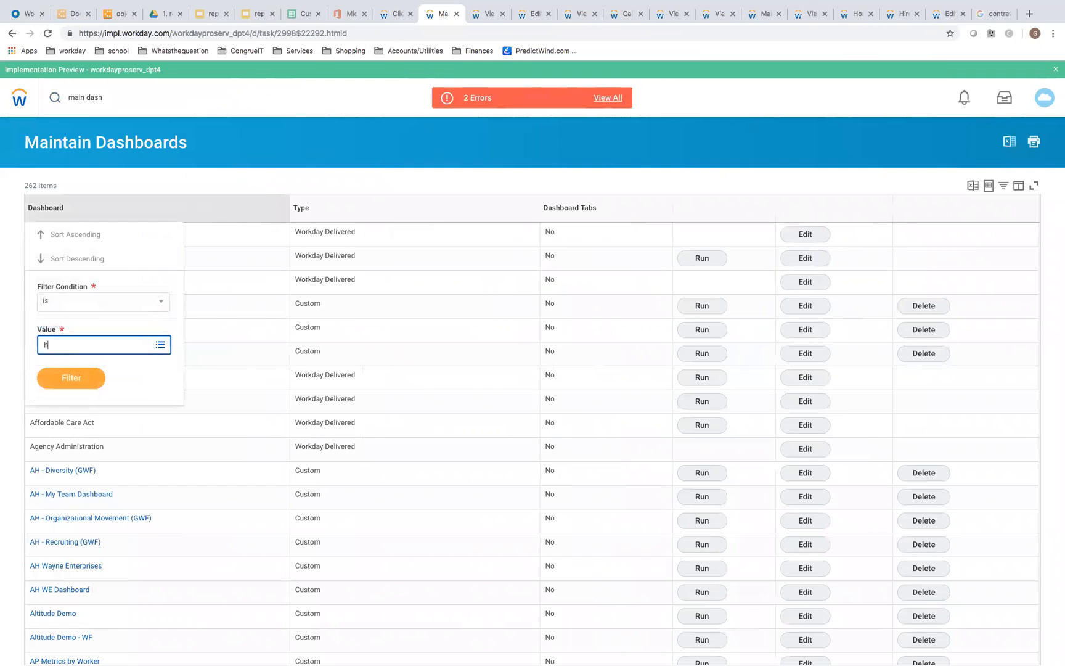
key("BackSpace")
type("ecutive HR Dashboard")
key("Return")
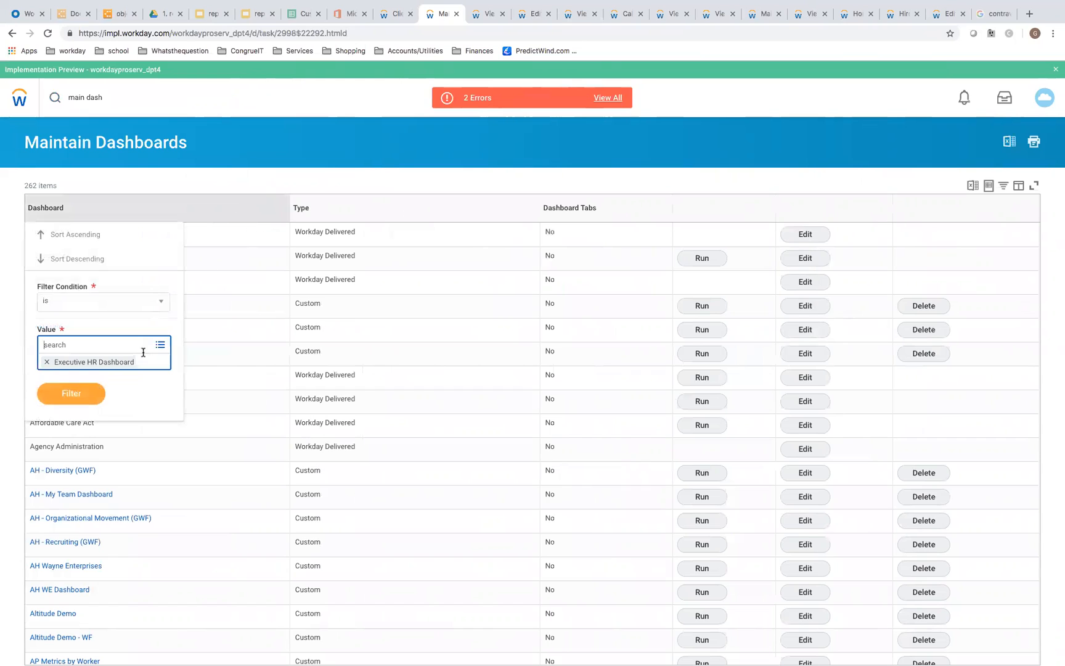
left_click(104, 393)
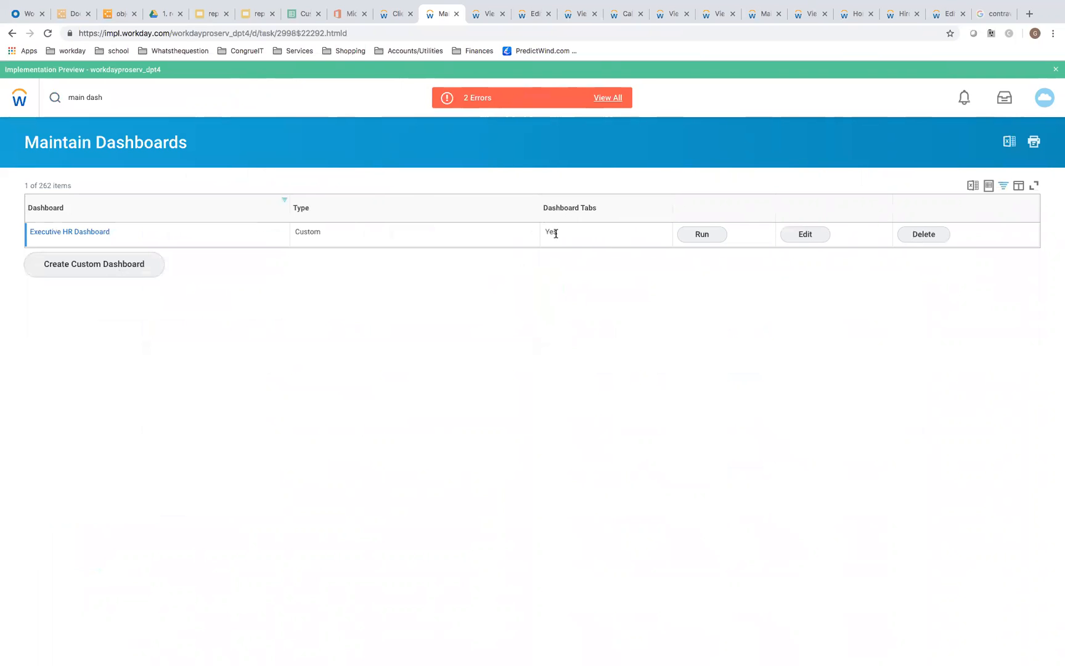
Step: Open Executive HR Dashboard for editing and expand the worklets of its Main Page
left_click(815, 239)
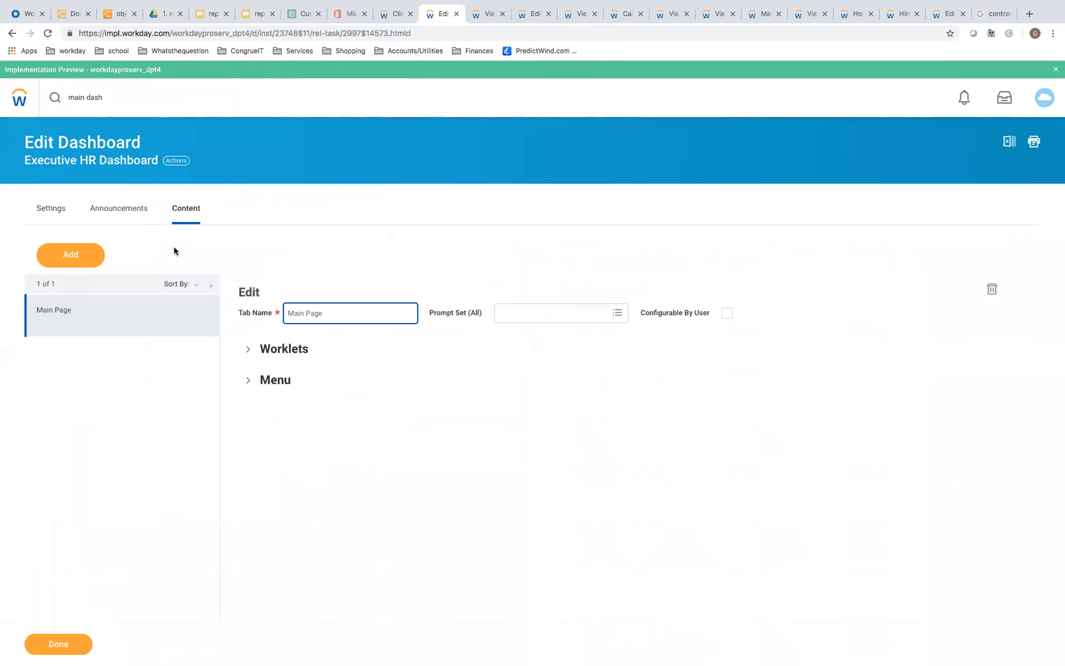
left_click(68, 318)
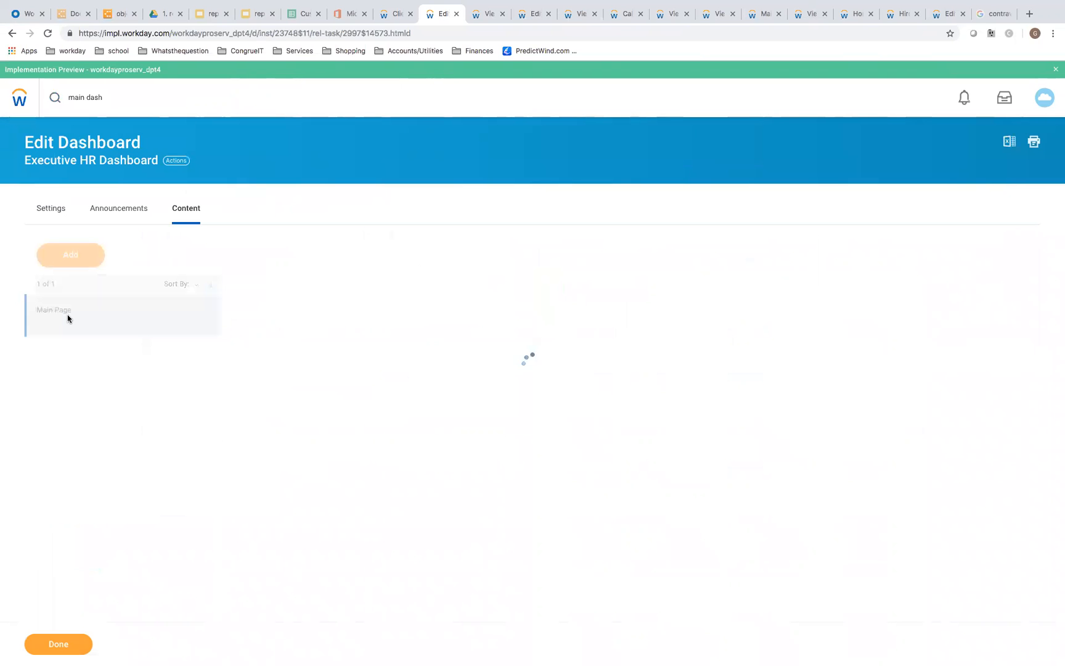
left_click(247, 350)
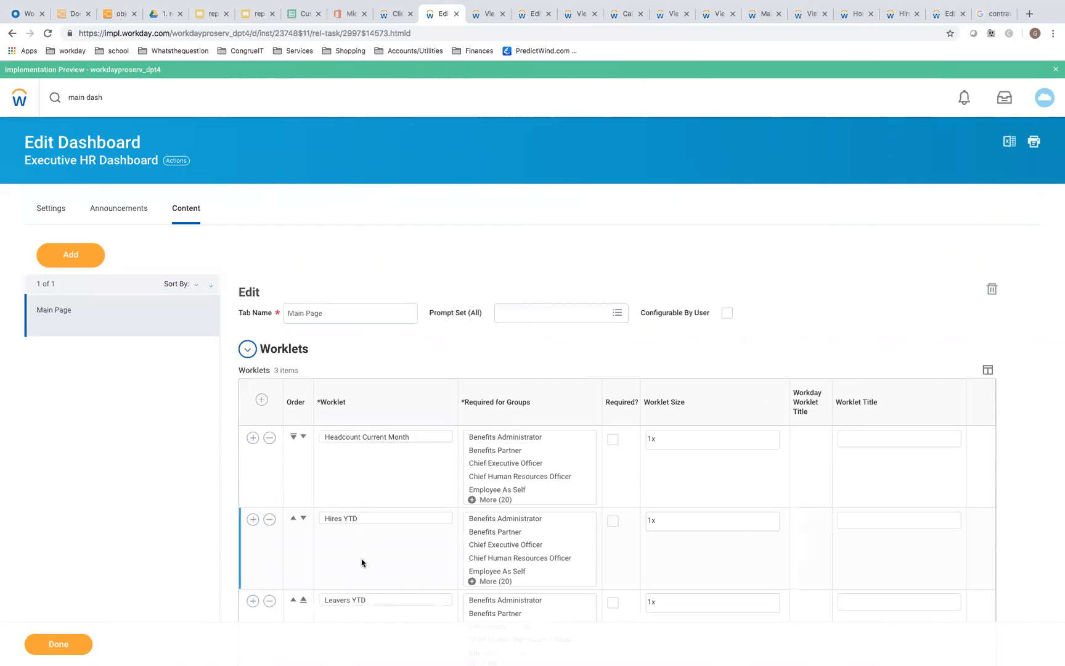
scroll(361, 562, "down", 2)
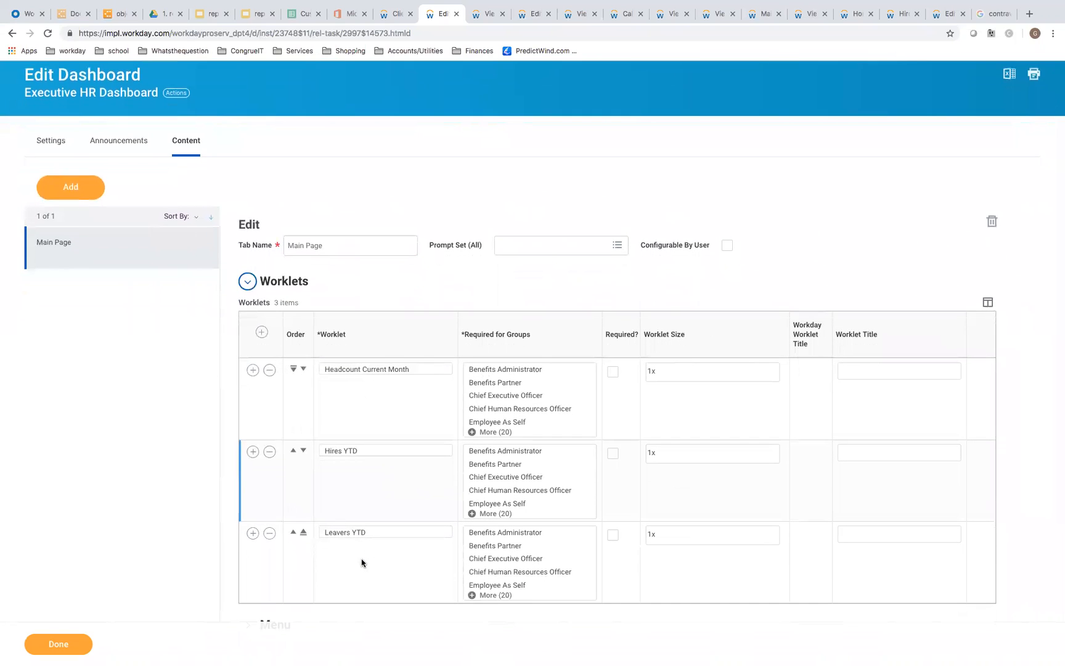
scroll(361, 562, "down", 1)
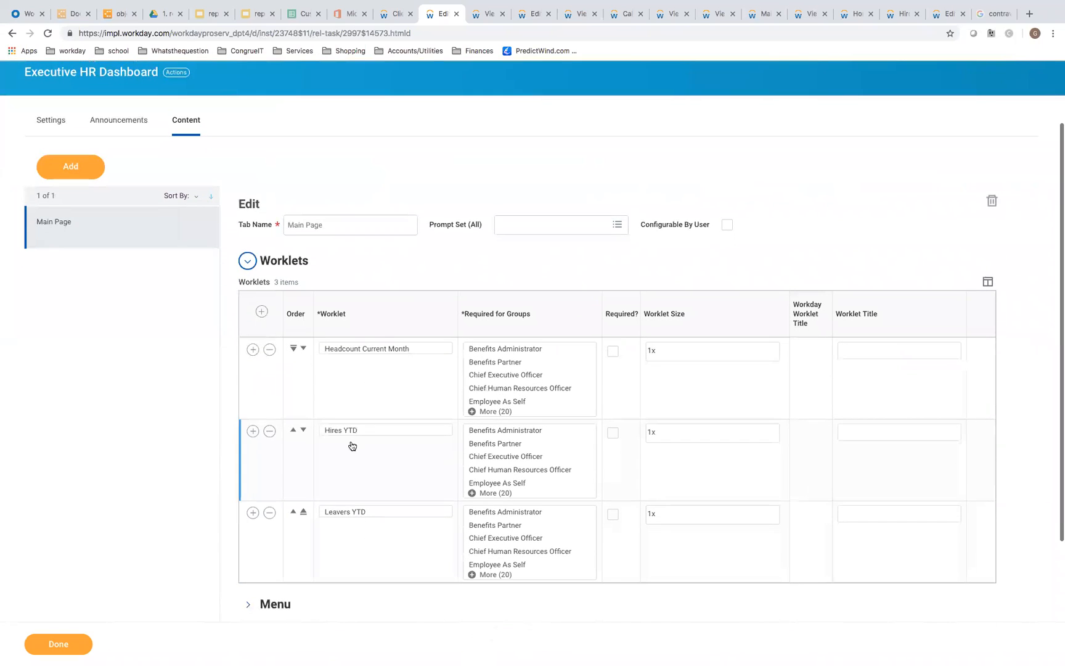
Step: Open the Headcount Current Month worklet's report in a new tab and examine the options of its row grouping
right_click(359, 350)
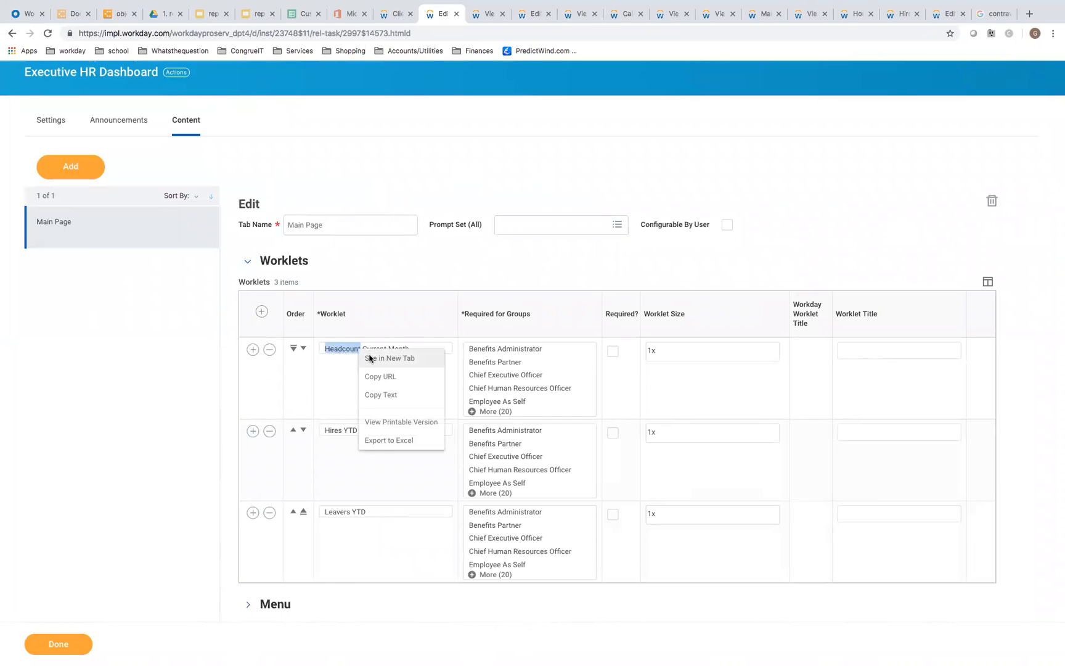
left_click(369, 357)
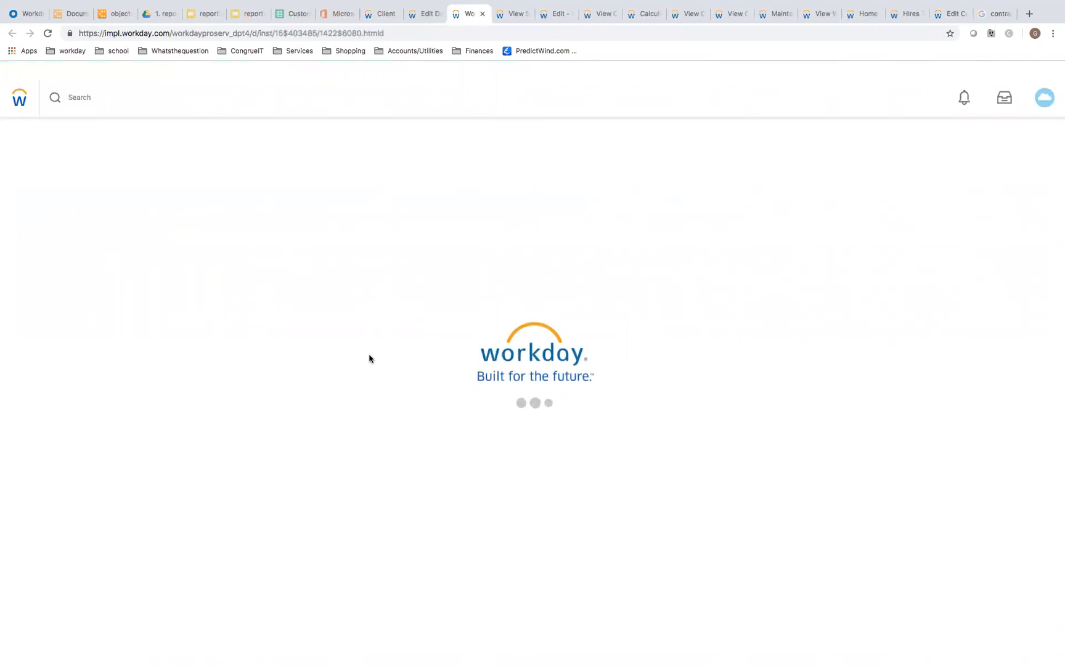
left_click(976, 230)
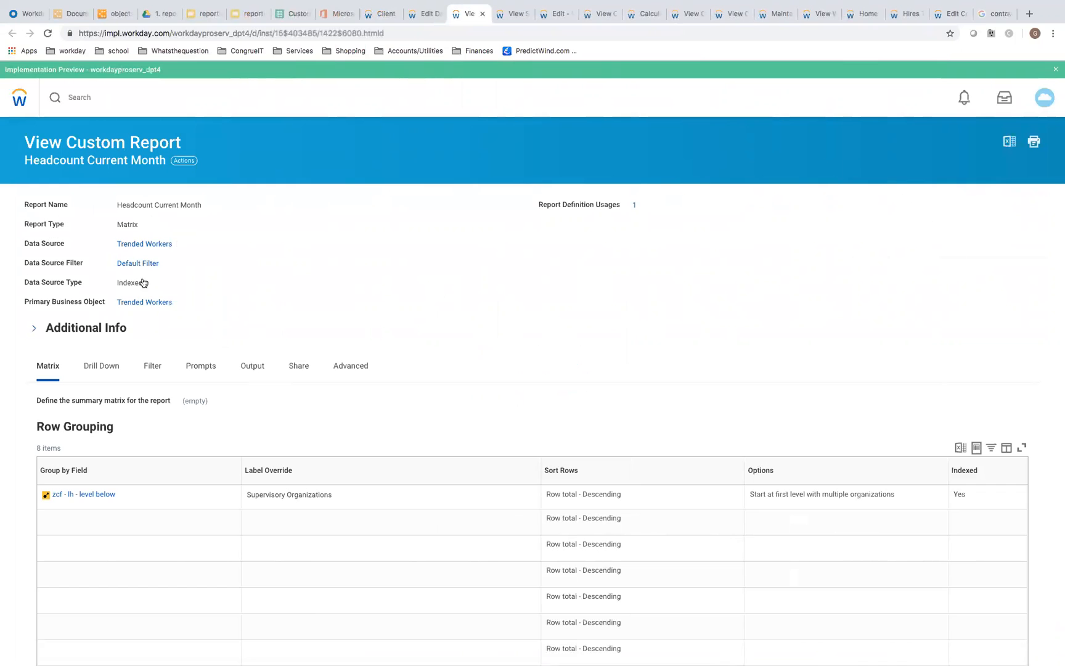
scroll(209, 347, "down", 3)
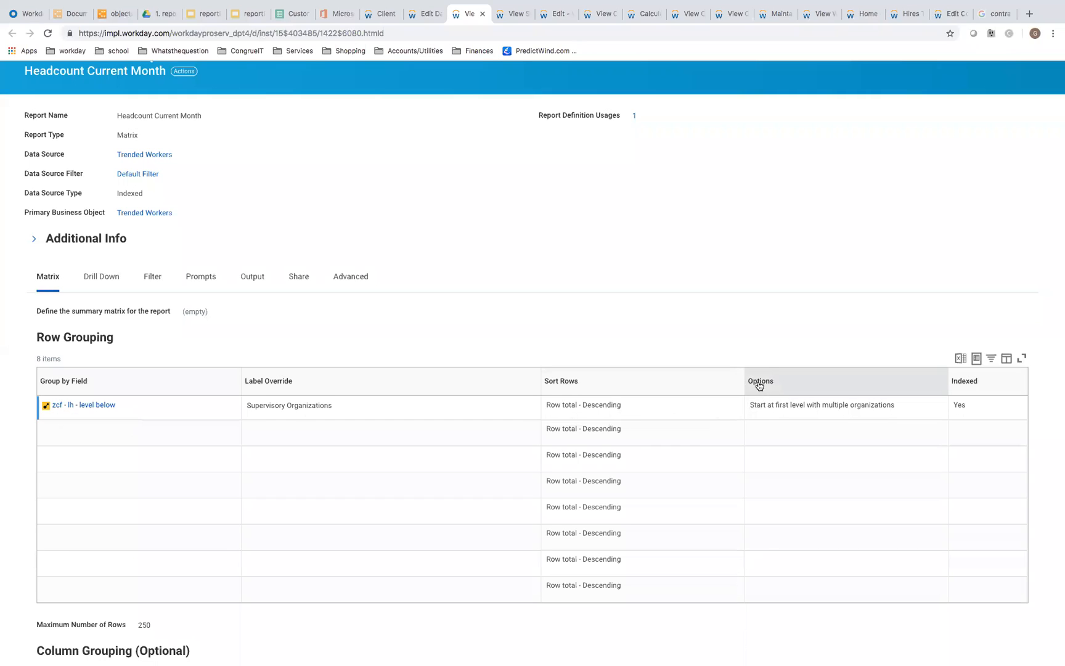
left_click_drag(756, 405, 869, 413)
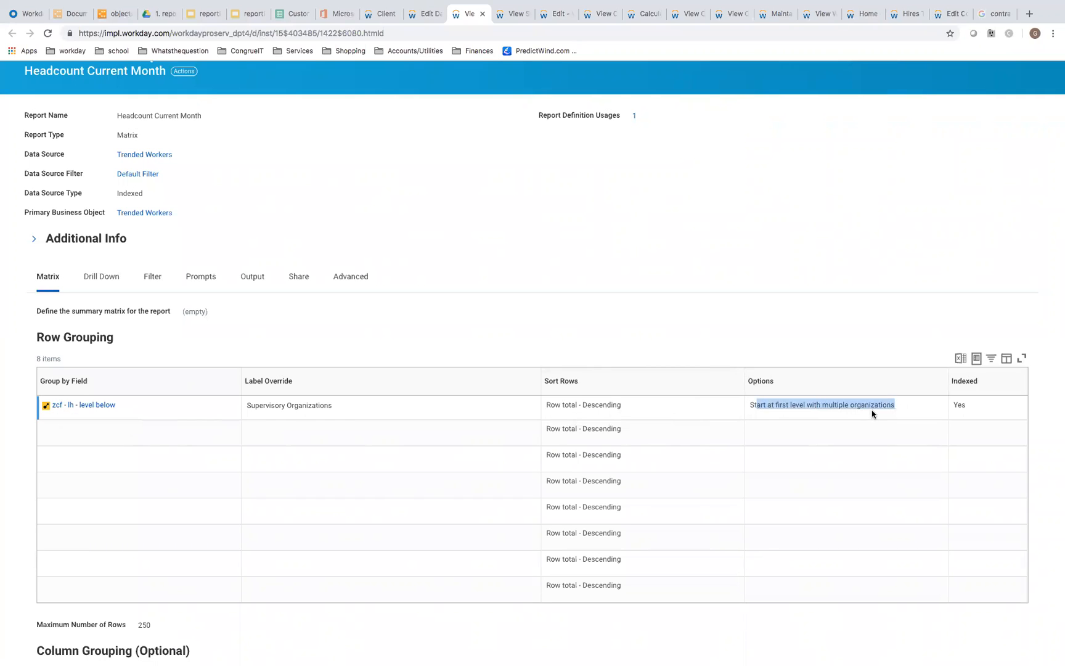
left_click(750, 279)
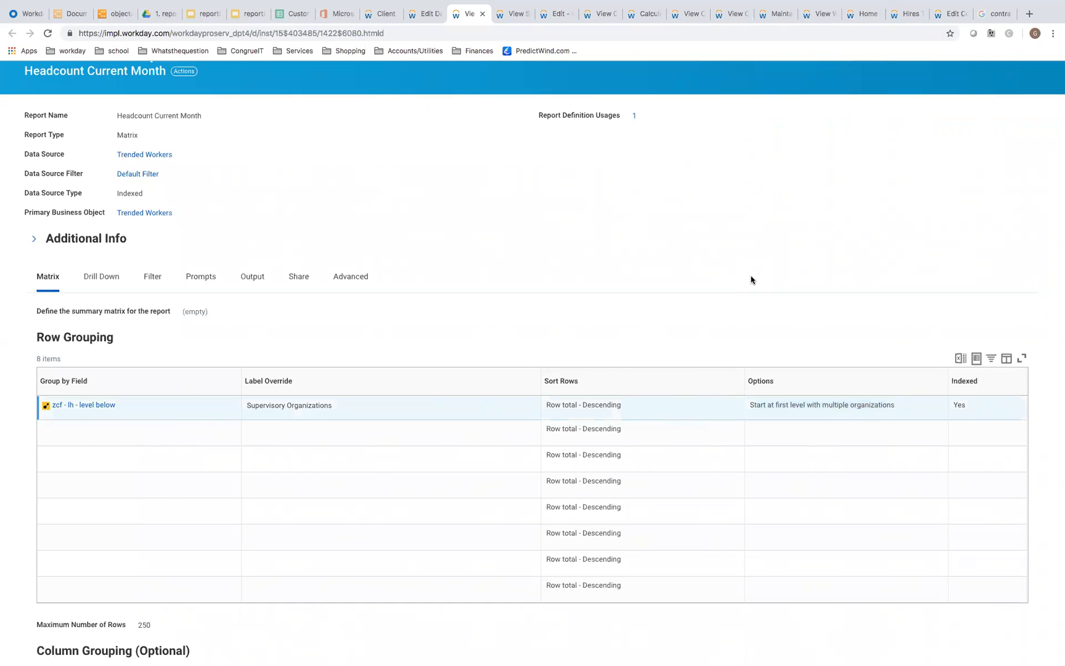
Step: Review the column grouping and the fields to summarize in the Headcount Current Month report
scroll(751, 279, "down", 1)
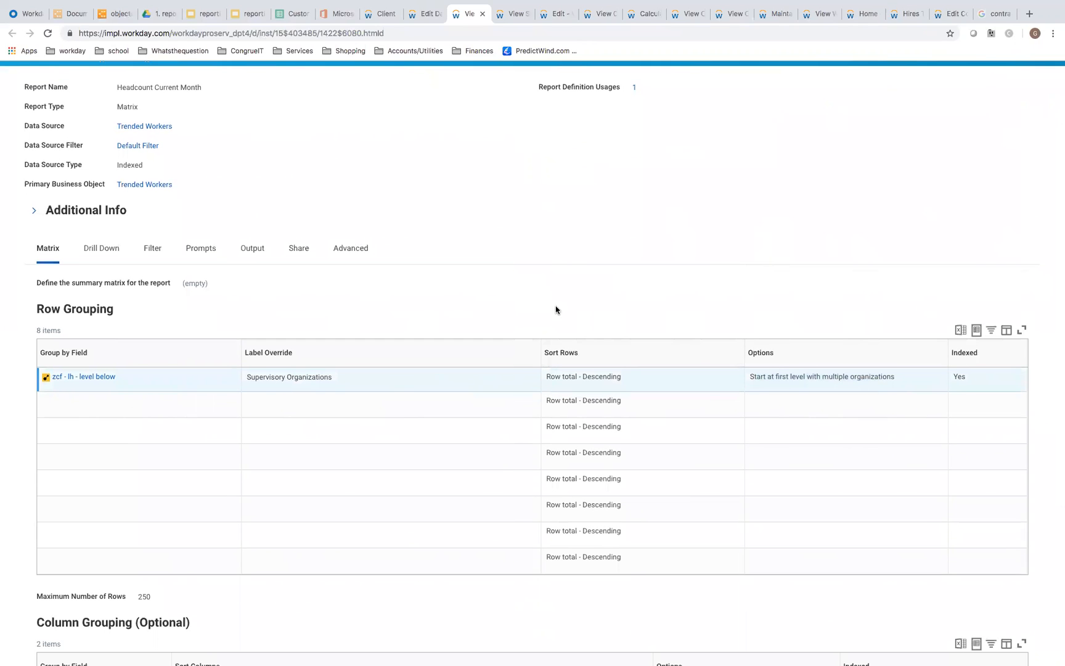
mouse_move(87, 375)
scroll(130, 480, "down", 8)
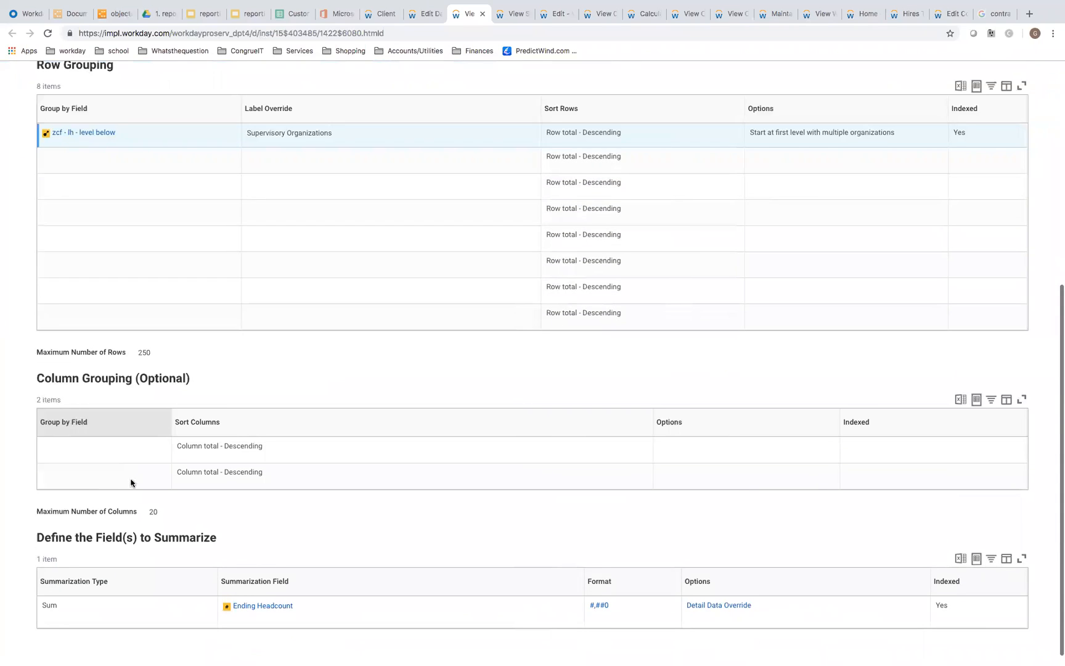
scroll(131, 482, "down", 1)
mouse_move(267, 596)
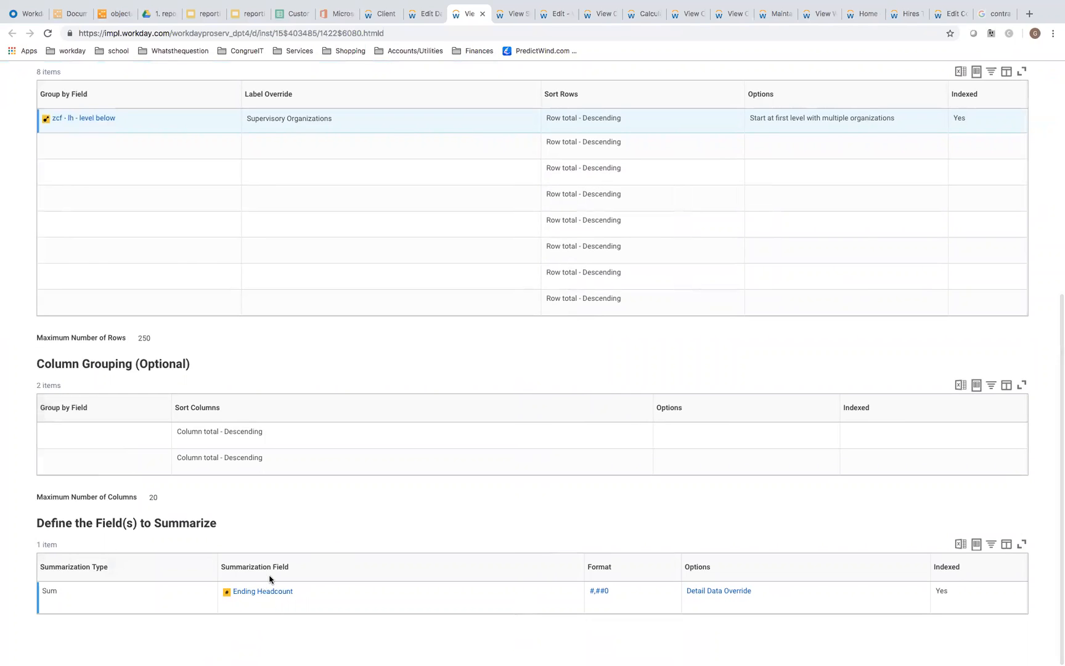
scroll(319, 507, "up", 10)
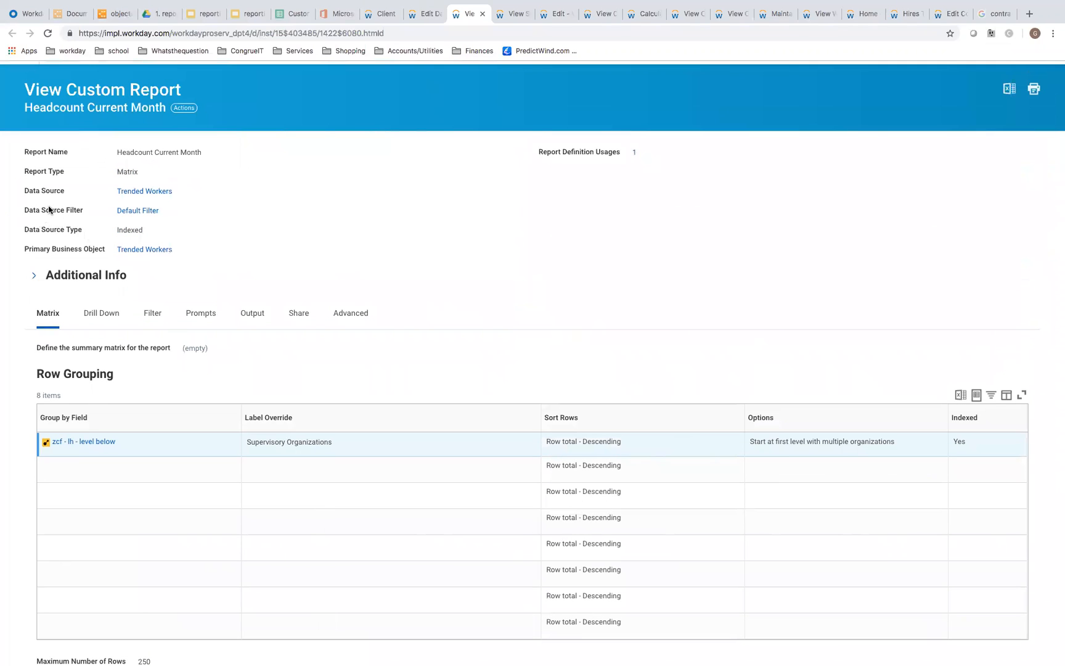
Step: Open the zcf - lh - level below calculated field in a new tab and review its source field and hierarchy type
mouse_move(136, 213)
right_click(82, 444)
left_click(99, 451)
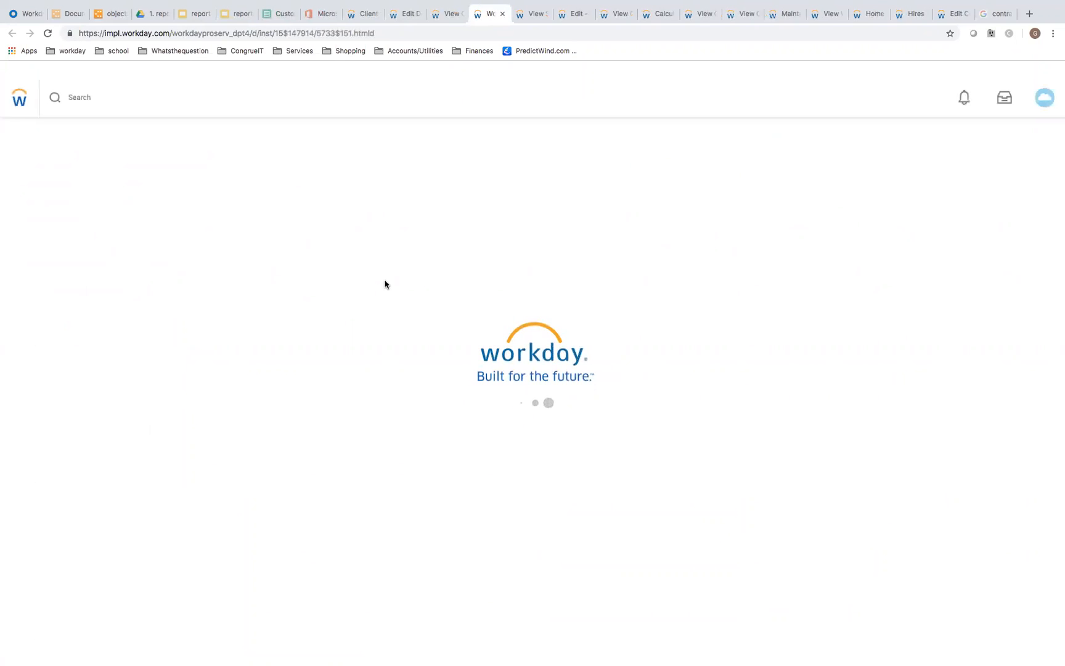
mouse_move(174, 321)
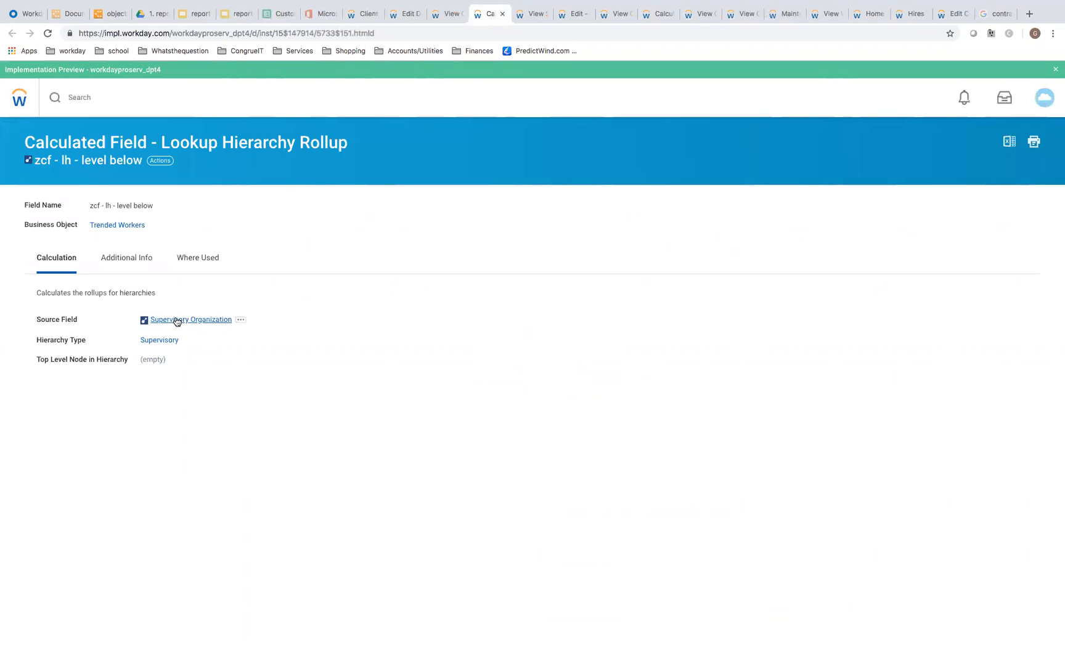
mouse_move(162, 344)
Step: Recheck the row grouping option in the Headcount Current Month report and return to the Executive HR Dashboard editing page
left_click(446, 17)
left_click_drag(756, 441, 850, 441)
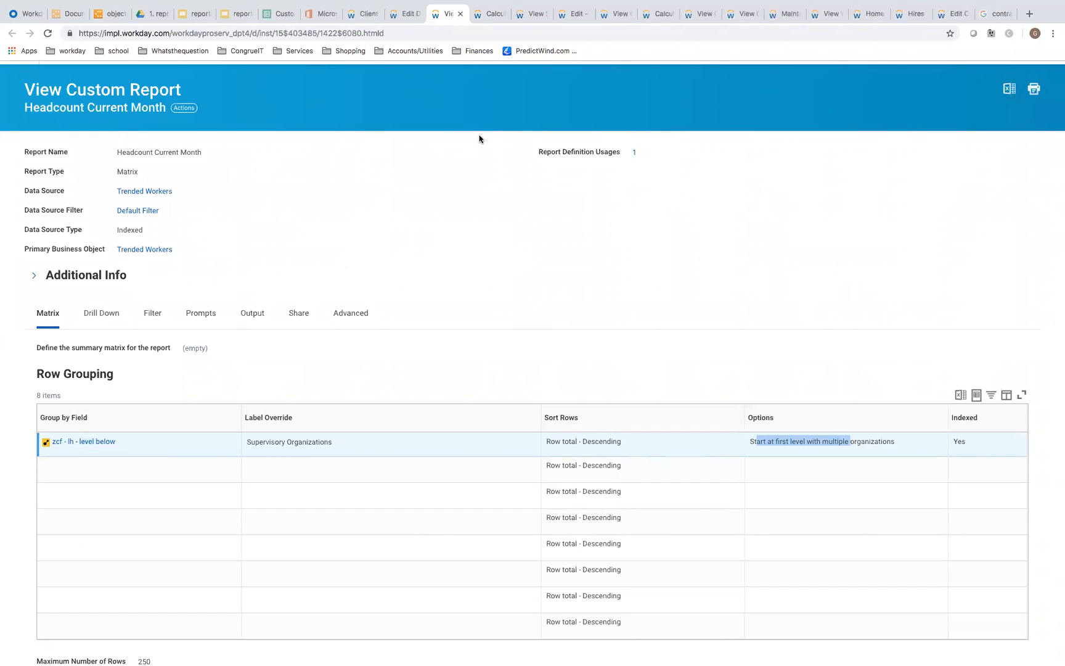
left_click(404, 13)
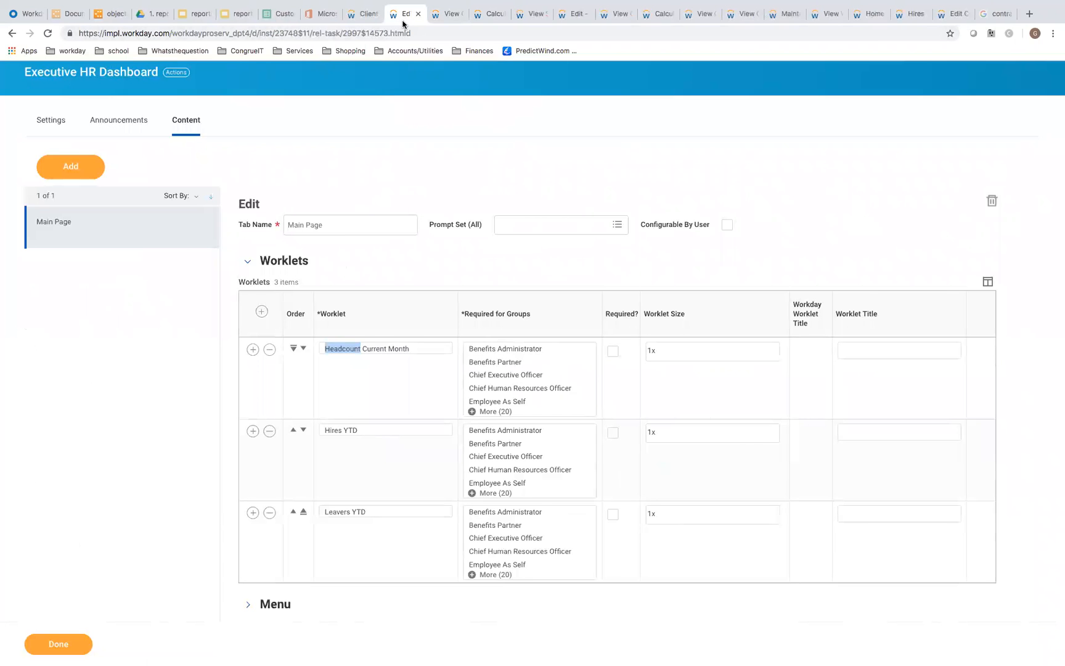
left_click(130, 449)
Step: Review the prompt defaults of the Headcount Current Month report, including the time series start and end dates
left_click(446, 14)
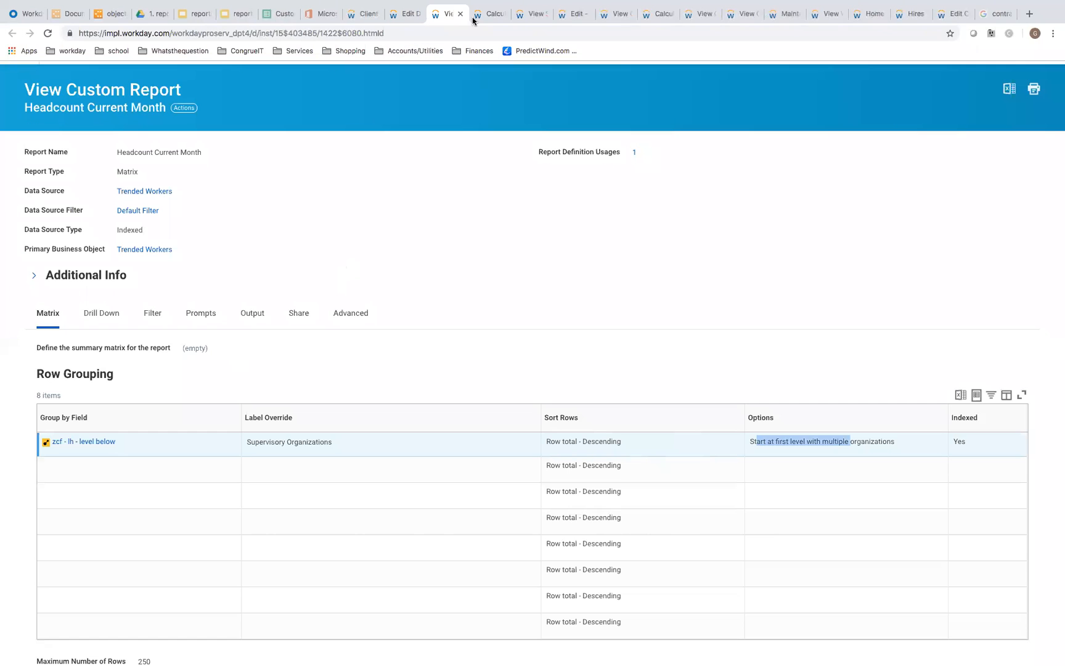
left_click(208, 312)
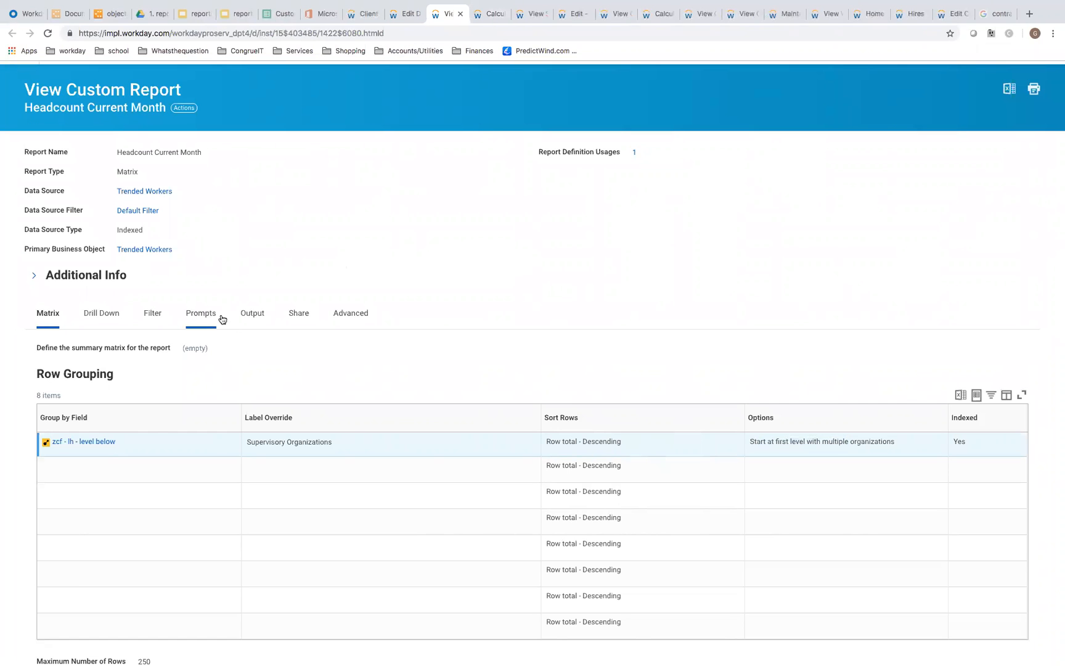
scroll(357, 447, "down", 1)
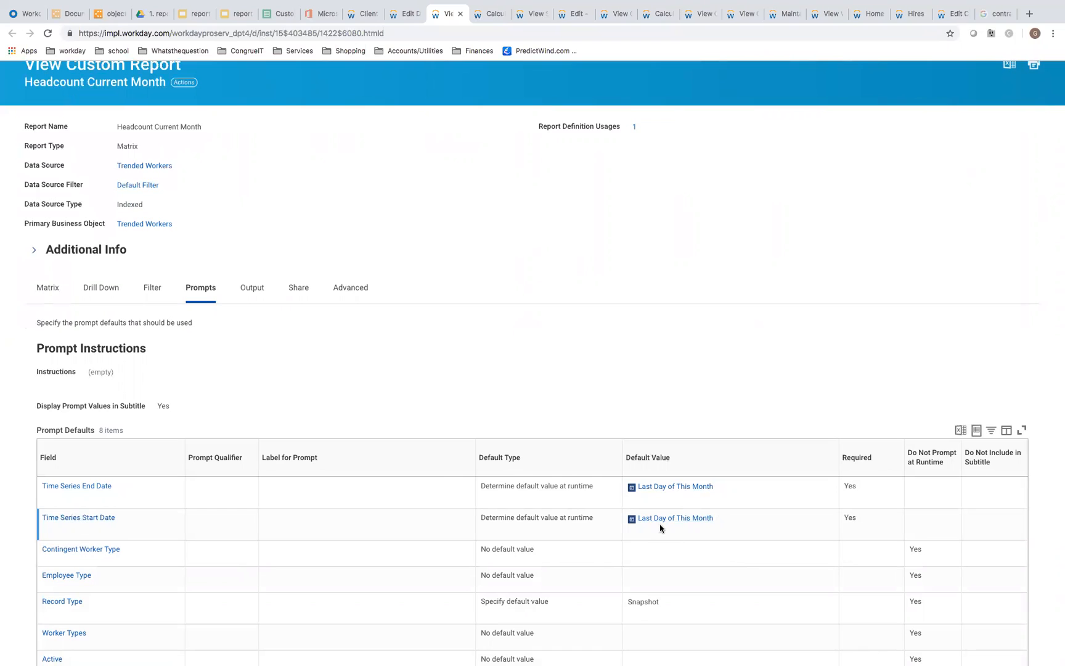
Step: Open the Hires YTD worklet's report from the dashboard in a new tab and review its row grouping and summarized field
left_click(404, 23)
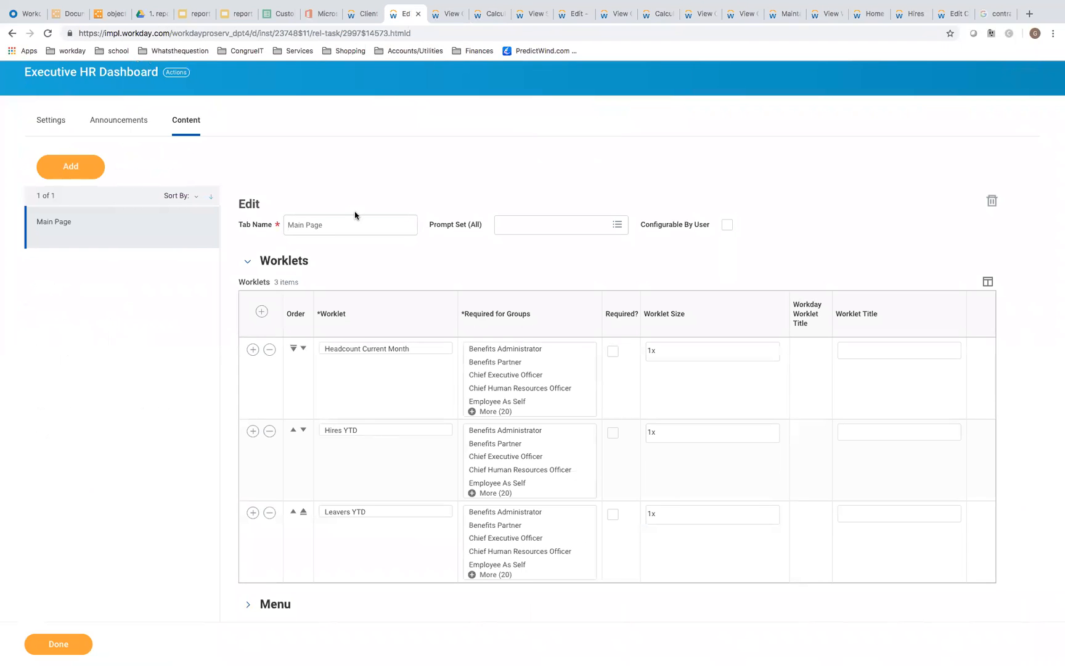
right_click(335, 434)
left_click(361, 444)
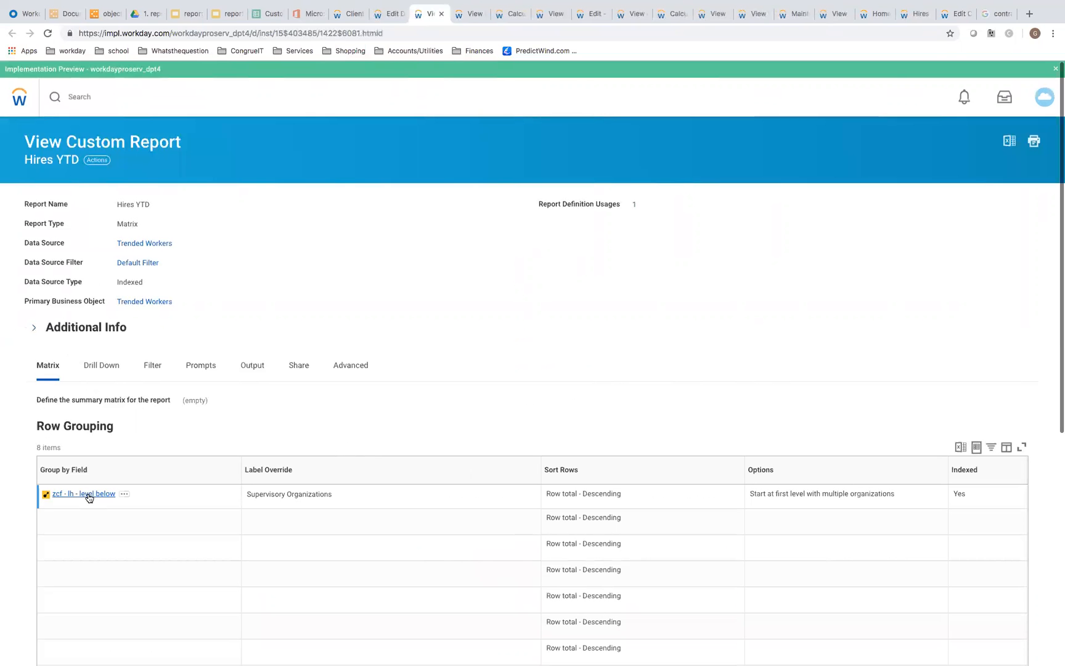
scroll(93, 505, "down", 3)
scroll(93, 505, "down", 5)
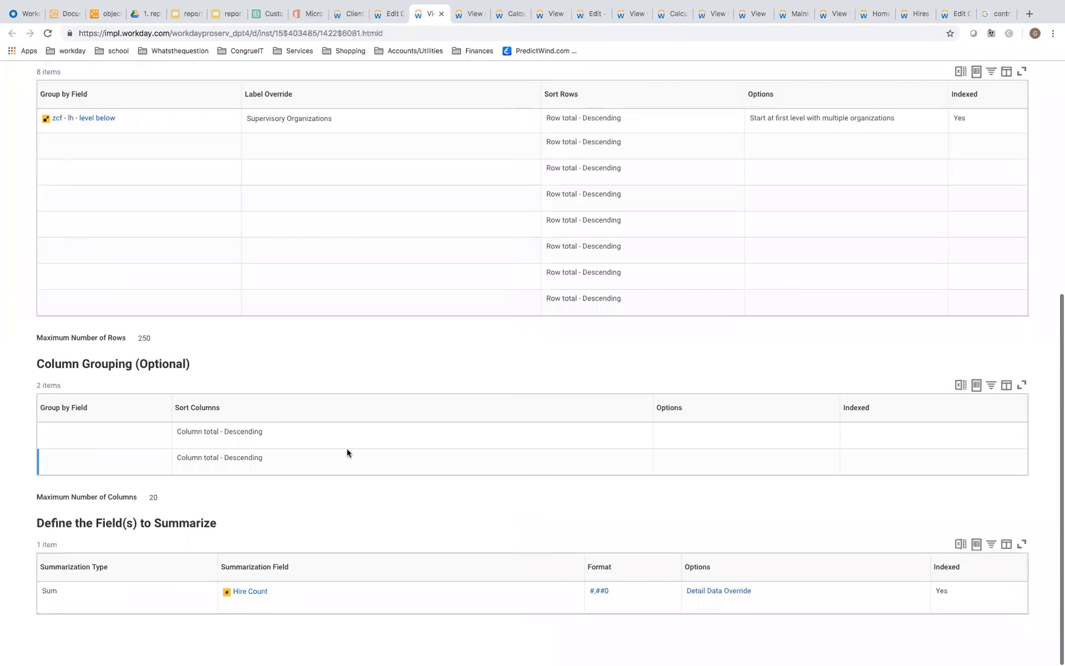
scroll(347, 452, "up", 2)
scroll(264, 233, "up", 2)
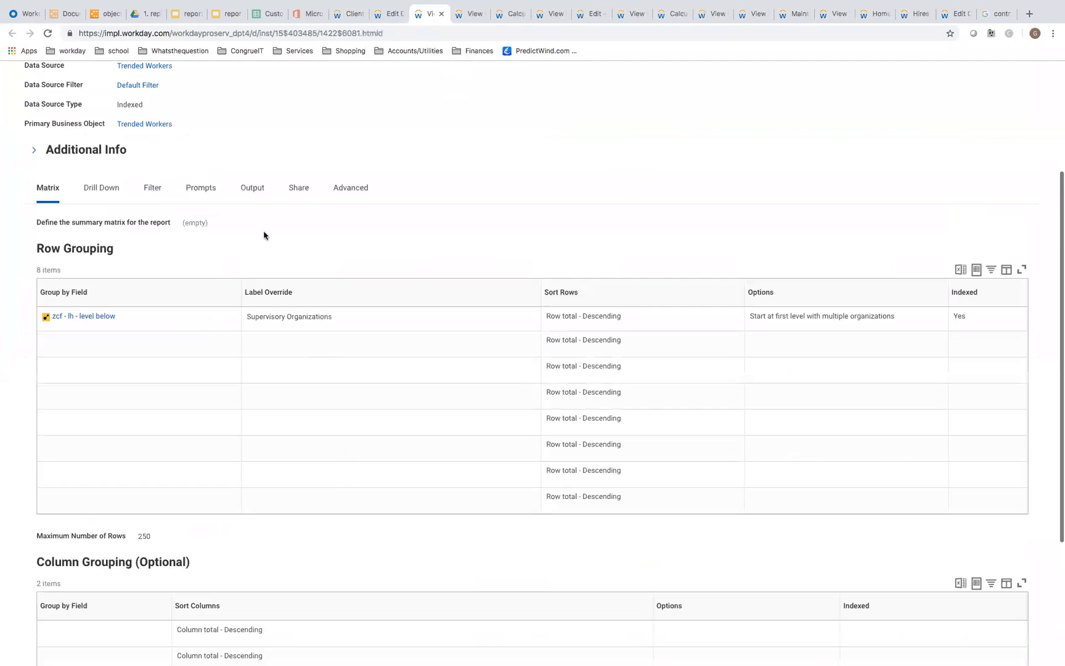
Step: Review the prompt defaults of the Hires YTD report, including the time series start and end dates
left_click(196, 189)
scroll(411, 357, "down", 2)
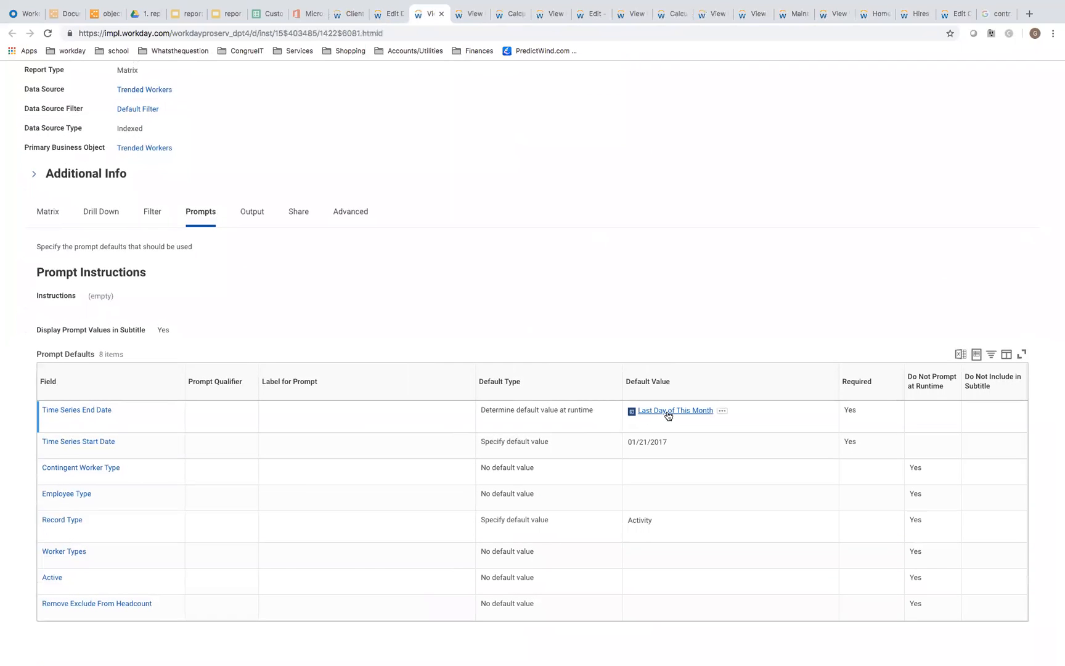
left_click_drag(631, 443, 659, 445)
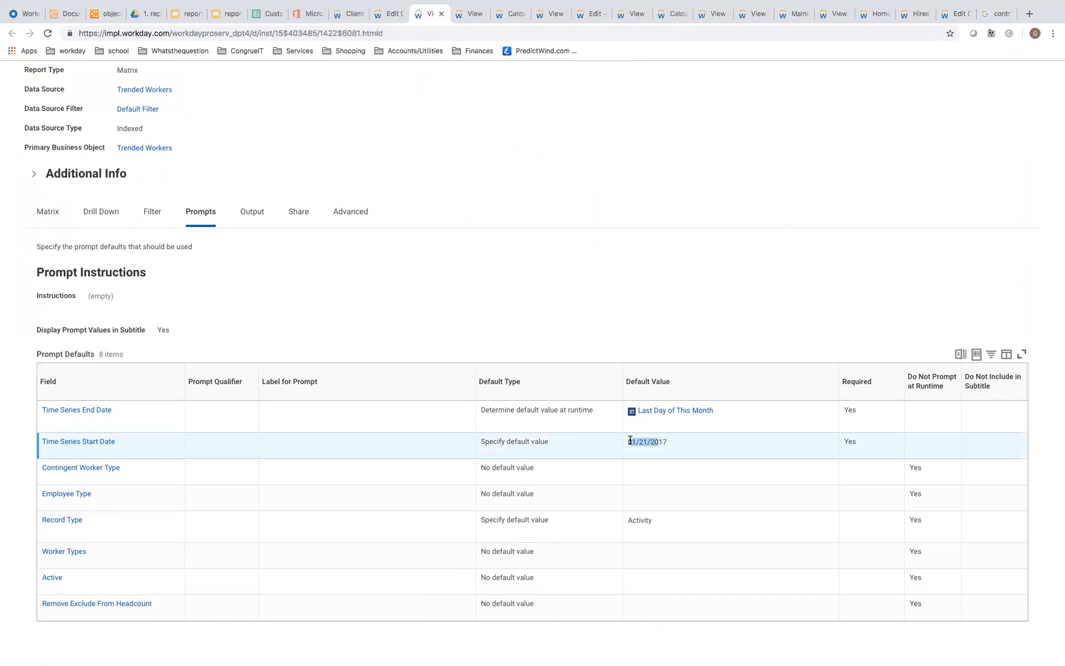
left_click(648, 444)
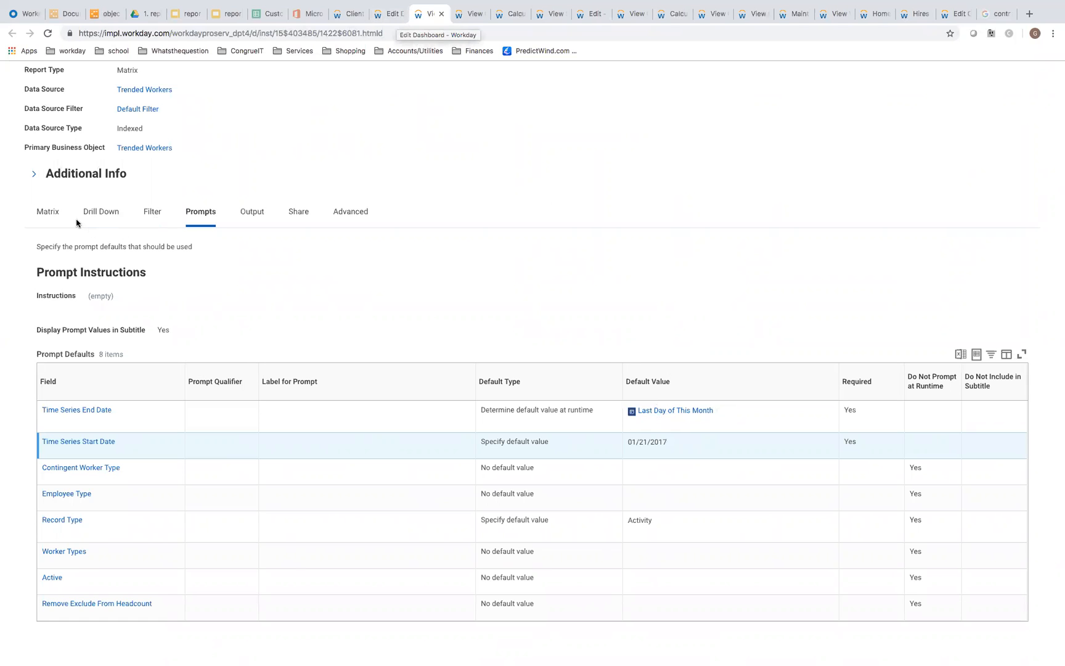
Step: Recheck the Hires YTD report's matrix grouping and summarized field, and return to the Client Custom Reports page
left_click(47, 213)
scroll(214, 547, "down", 5)
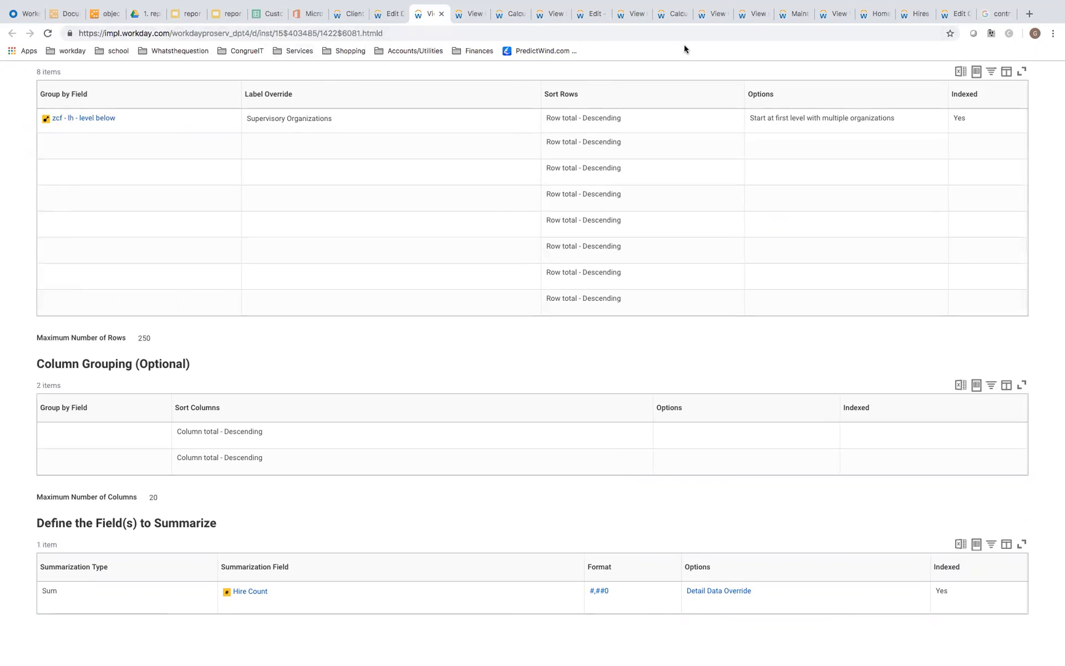
left_click(391, 14)
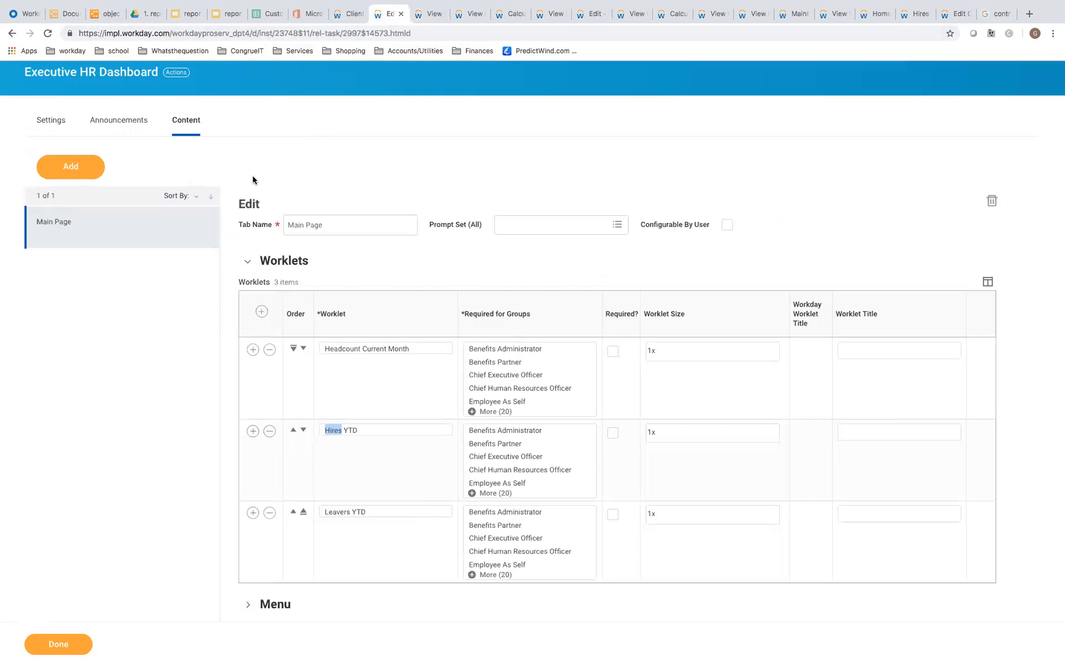
left_click(352, 14)
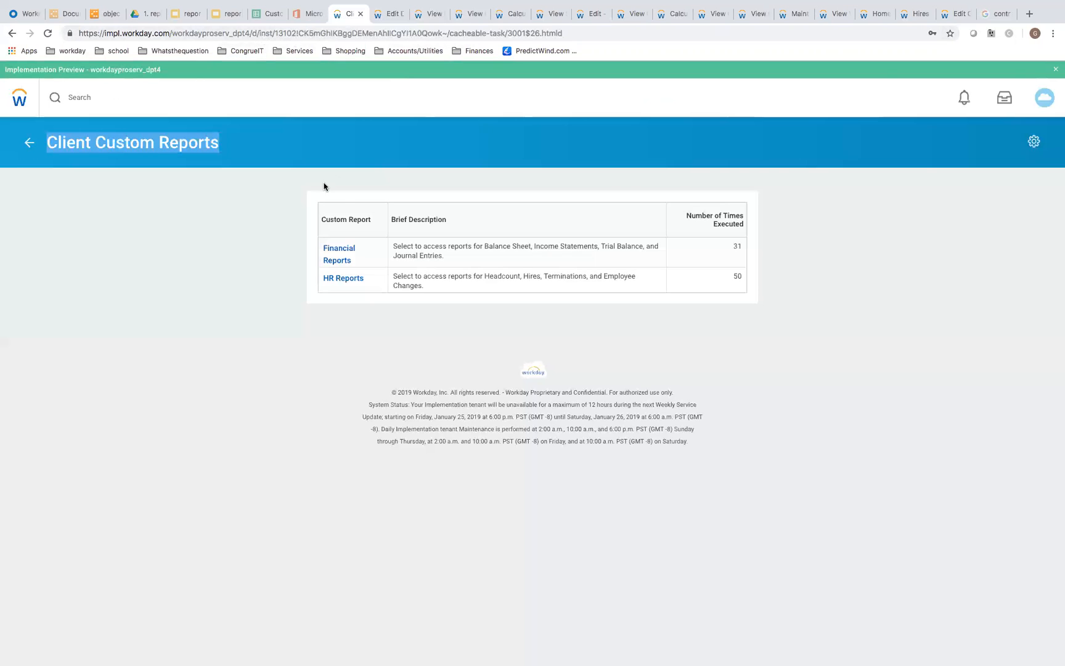